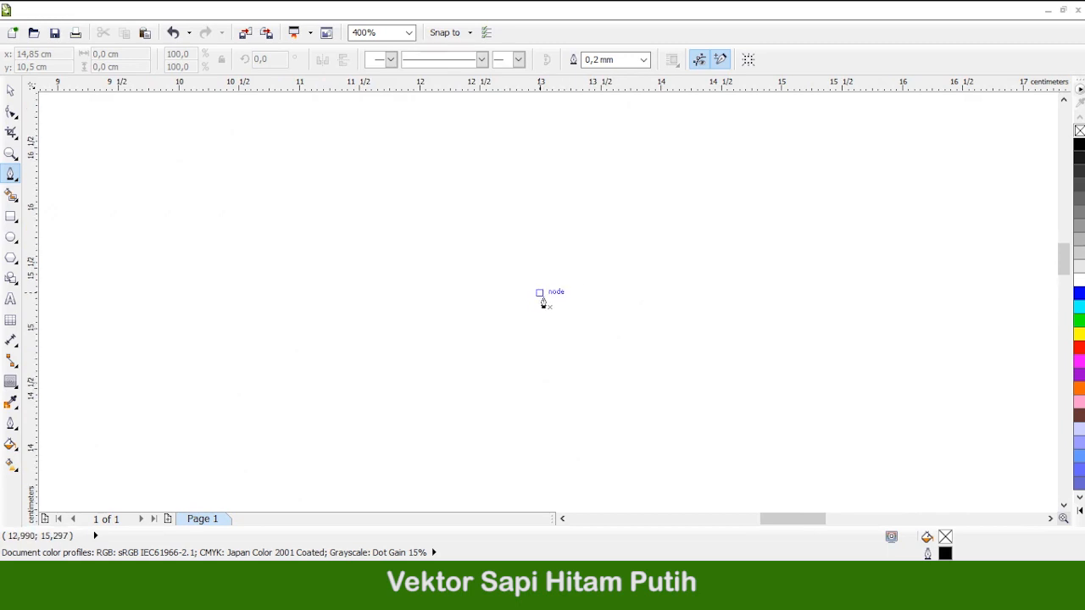
# Draw a closed teardrop outline with the Pen tool, about 1.2 by 2.1 cm, with its sharp tip pointing up
pyautogui.click(533, 302)
pyautogui.scroll(1, 577, 254)
pyautogui.moveTo(629, 198); pyautogui.dragTo(629, 169)
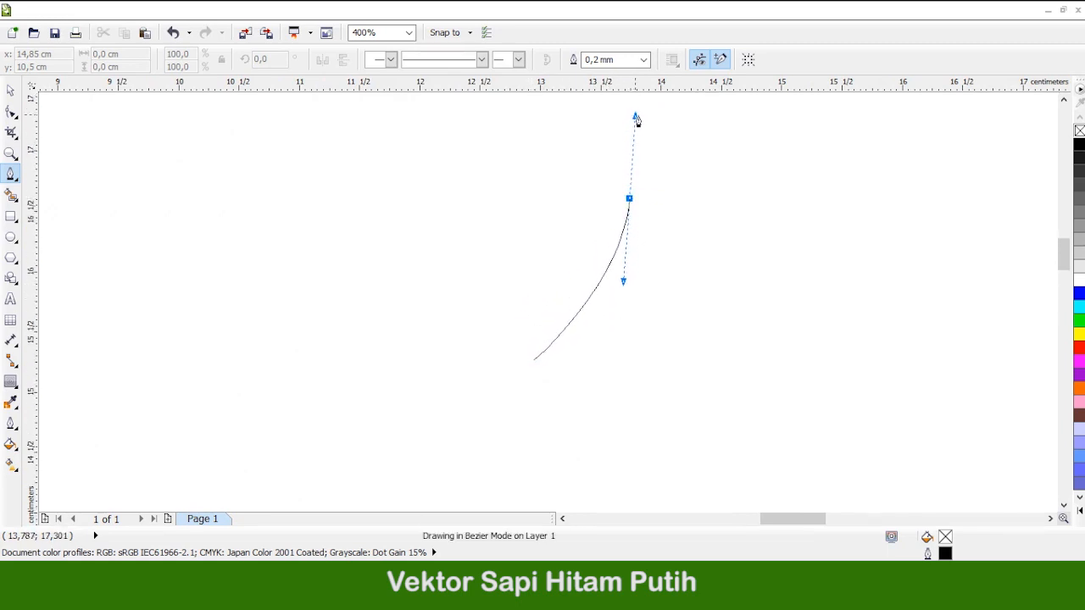
pyautogui.moveTo(635, 119); pyautogui.dragTo(635, 117)
pyautogui.click(629, 198)
pyautogui.scroll(-1, 690, 294)
pyautogui.moveTo(625, 343); pyautogui.dragTo(561, 436)
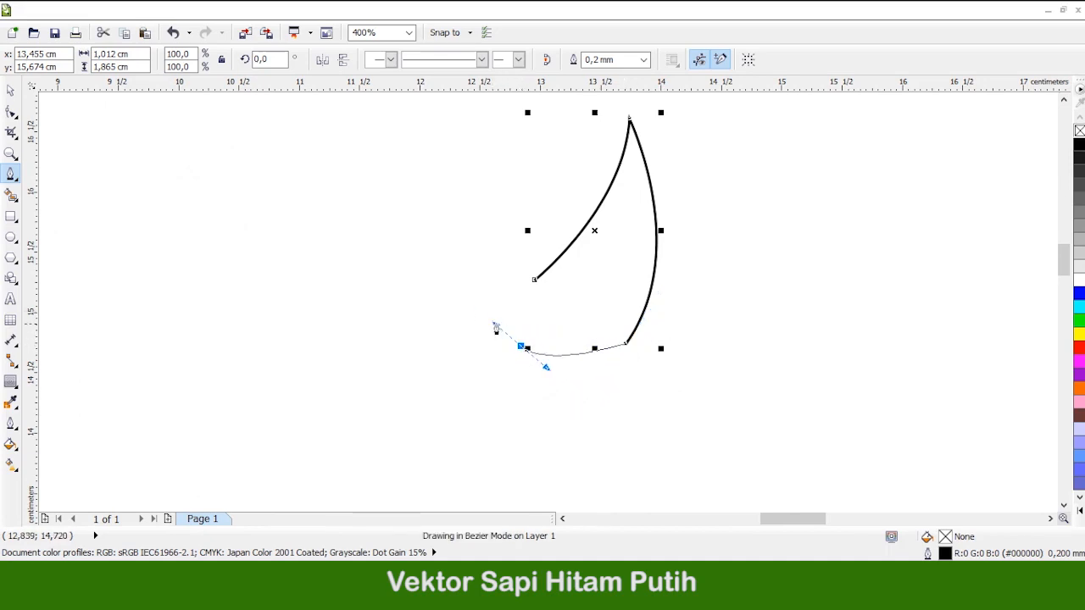
pyautogui.moveTo(465, 292); pyautogui.dragTo(501, 311)
# Draw a closed horn outline with curved sides and a straight base to the left of the teardrop, then deselect it
pyautogui.hscroll(-5, 531, 286)
pyautogui.scroll(2, 530, 285)
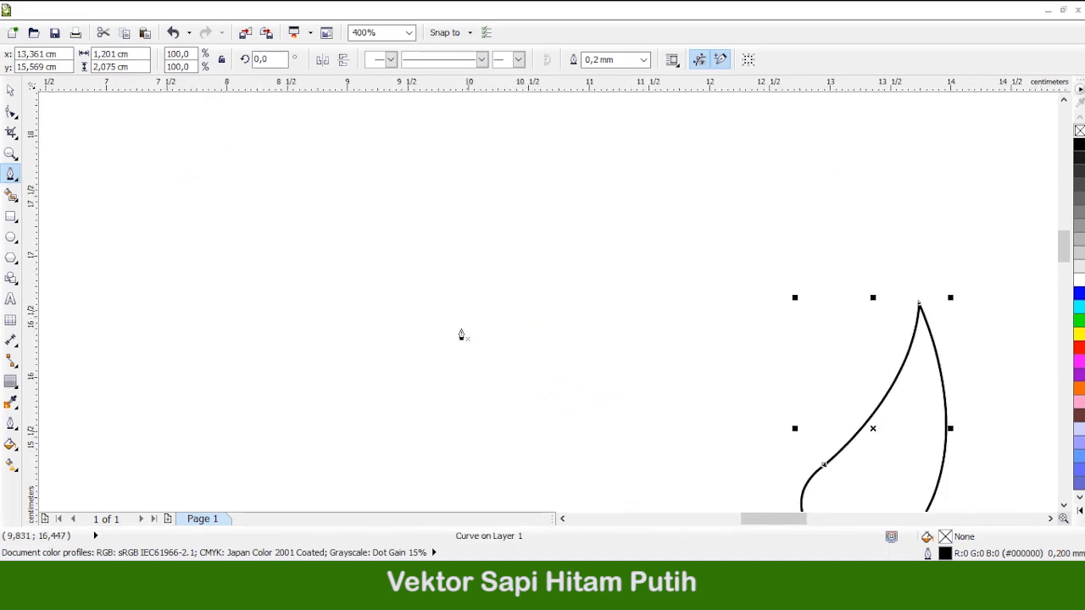
pyautogui.click(386, 403)
pyautogui.moveTo(483, 202); pyautogui.dragTo(597, 142)
pyautogui.moveTo(514, 377); pyautogui.dragTo(586, 456)
pyautogui.keyDown('alt'); pyautogui.click(514, 377); pyautogui.keyUp('alt')
pyautogui.scroll(1, 456, 405)
pyautogui.click(335, 399)
pyautogui.scroll(-1, 495, 426)
pyautogui.scroll(-1, 356, 295)
pyautogui.scroll(1, 662, 380)
pyautogui.scroll(-1, 532, 333)
pyautogui.click(10, 90)
pyautogui.click(123, 199)
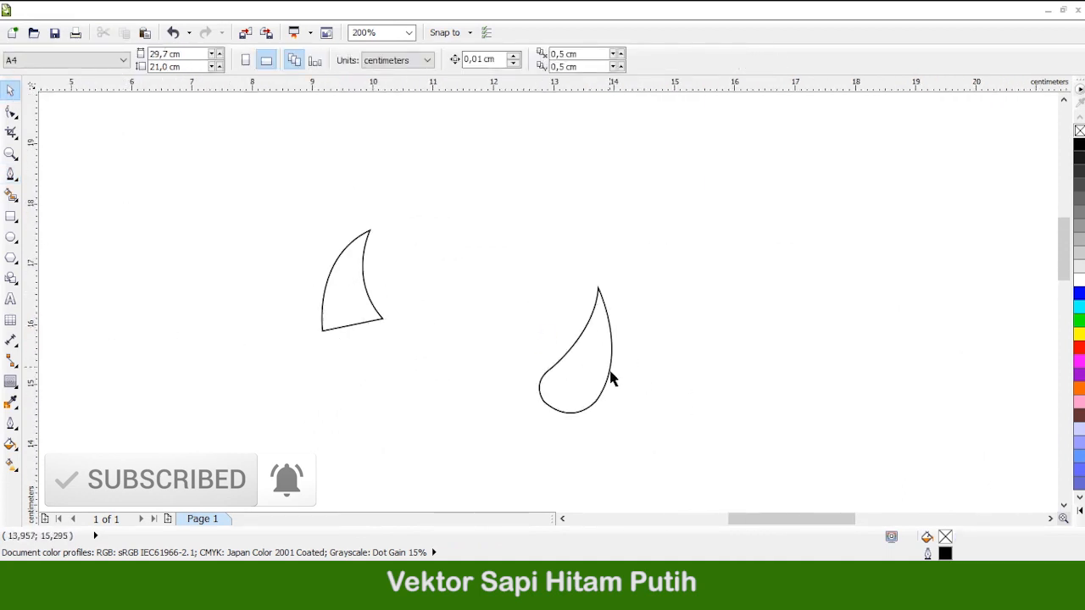
# Try to apply a one-step outside contour with a 0.12 cm offset to the teardrop
pyautogui.click(585, 327)
pyautogui.click(11, 381)
pyautogui.click(345, 60)
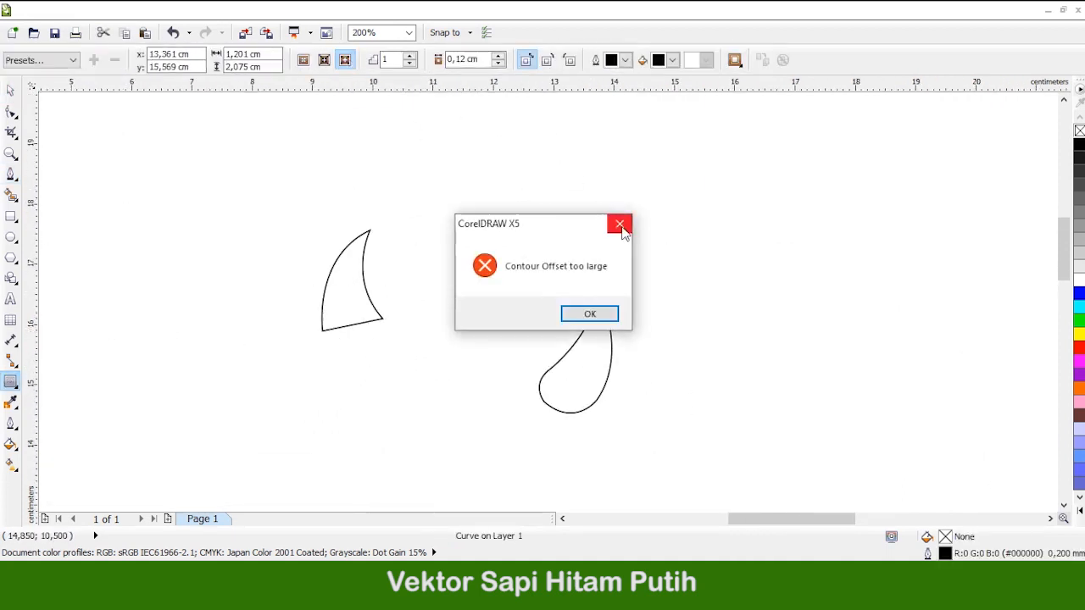
pyautogui.click(620, 223)
pyautogui.press('space')
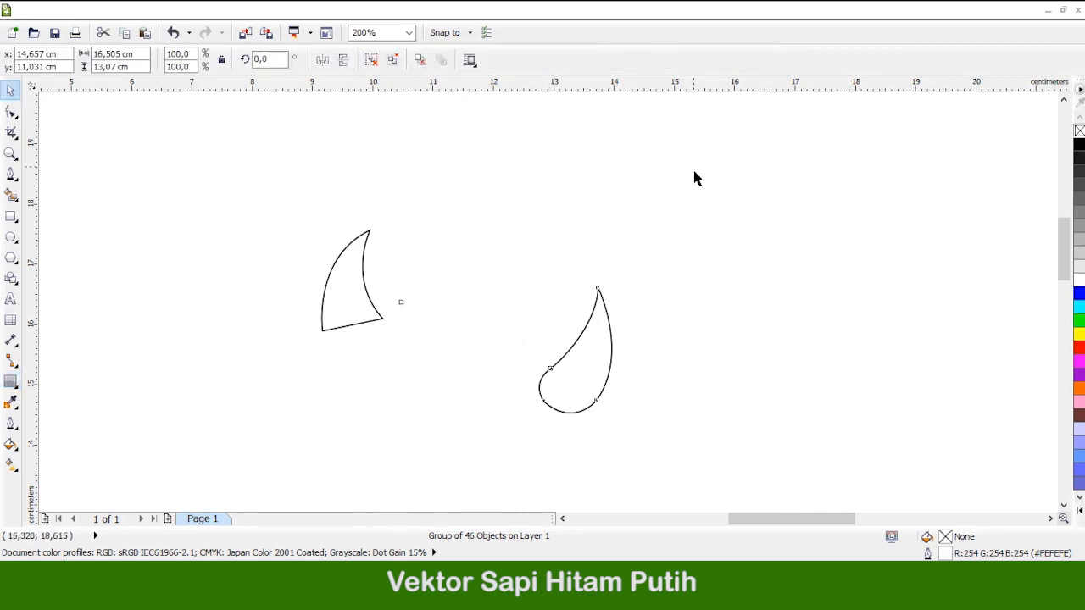
pyautogui.click(581, 326)
pyautogui.press('space')
pyautogui.click(345, 60)
pyautogui.click(597, 314)
pyautogui.click(593, 315)
# Apply a one-step outside contour with a 0.12 cm offset to the left horn outline
pyautogui.scroll(-1, 551, 280)
pyautogui.click(370, 231)
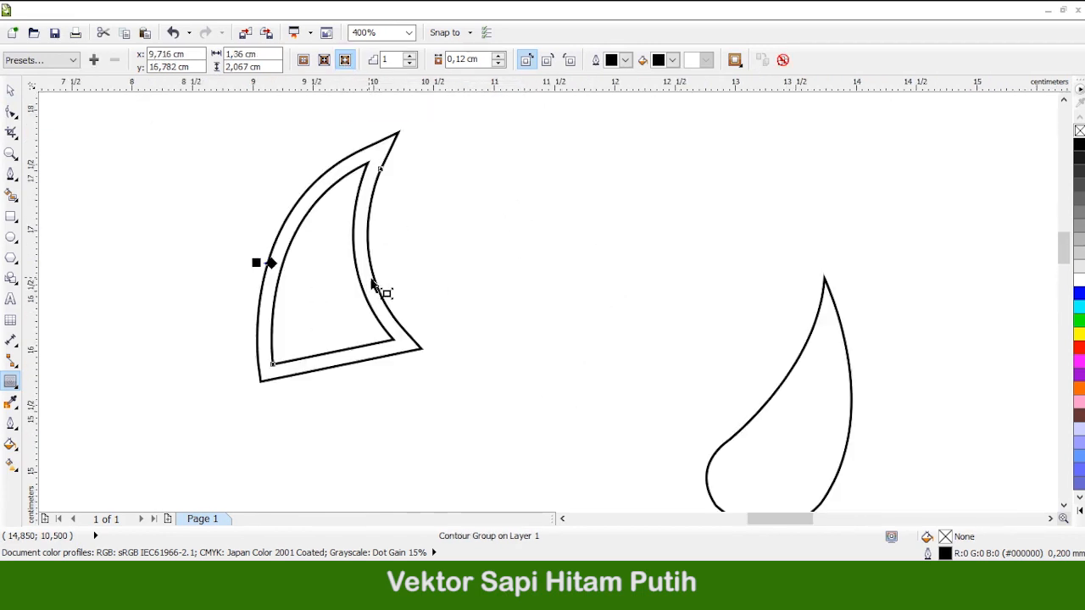
pyautogui.press('space')
# Delete the teardrop and redraw it in the same place as a closed outline about 1.18 by 2.1 cm
pyautogui.click(607, 373)
pyautogui.press('Delete')
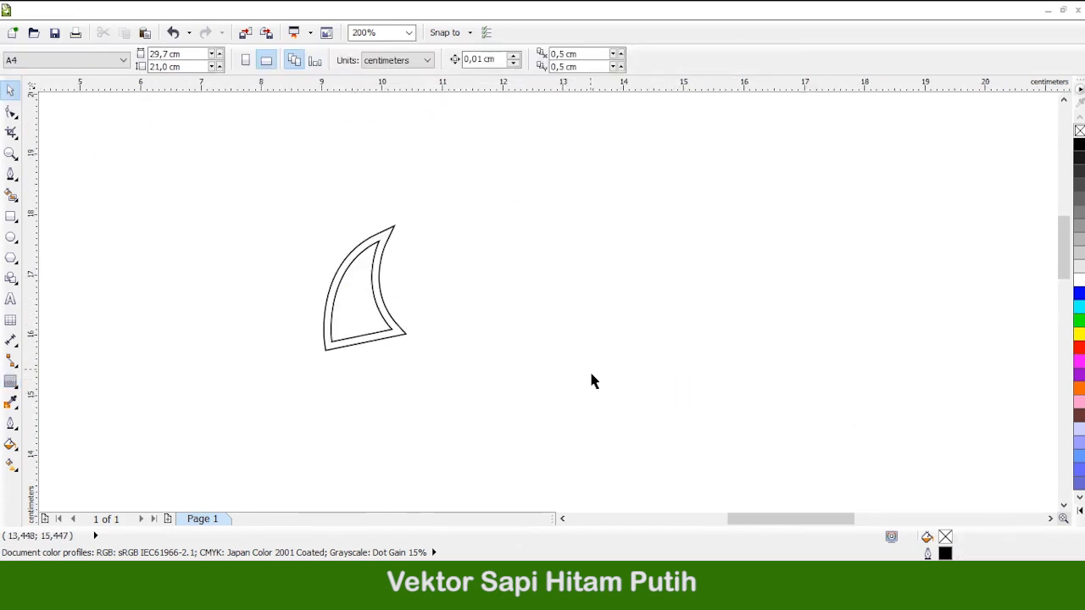
pyautogui.click(11, 174)
pyautogui.scroll(1, 450, 310)
pyautogui.scroll(1, 479, 351)
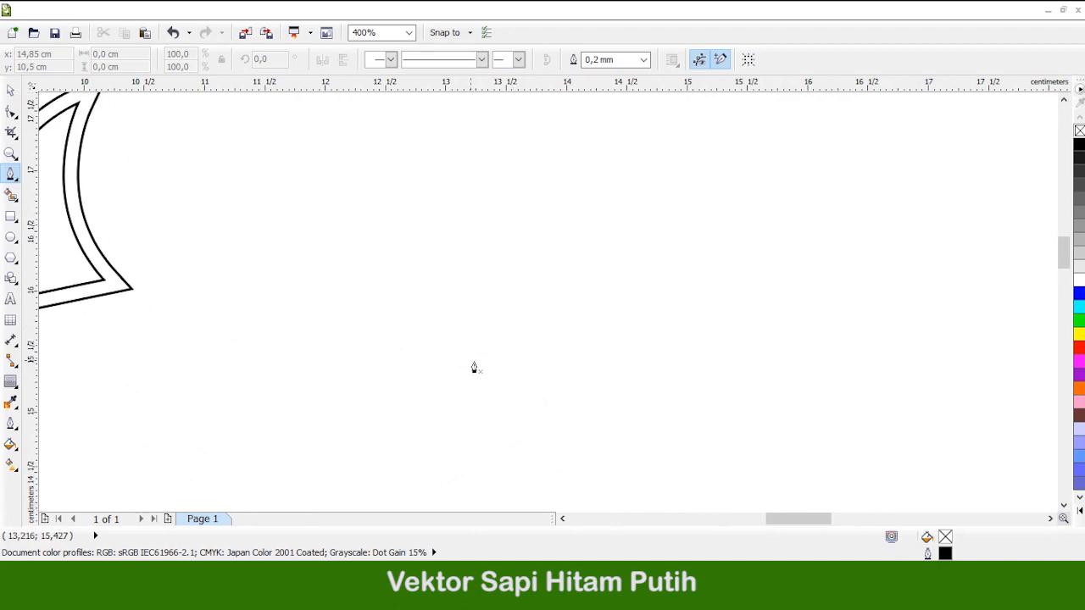
pyautogui.moveTo(545, 133); pyautogui.dragTo(540, 149)
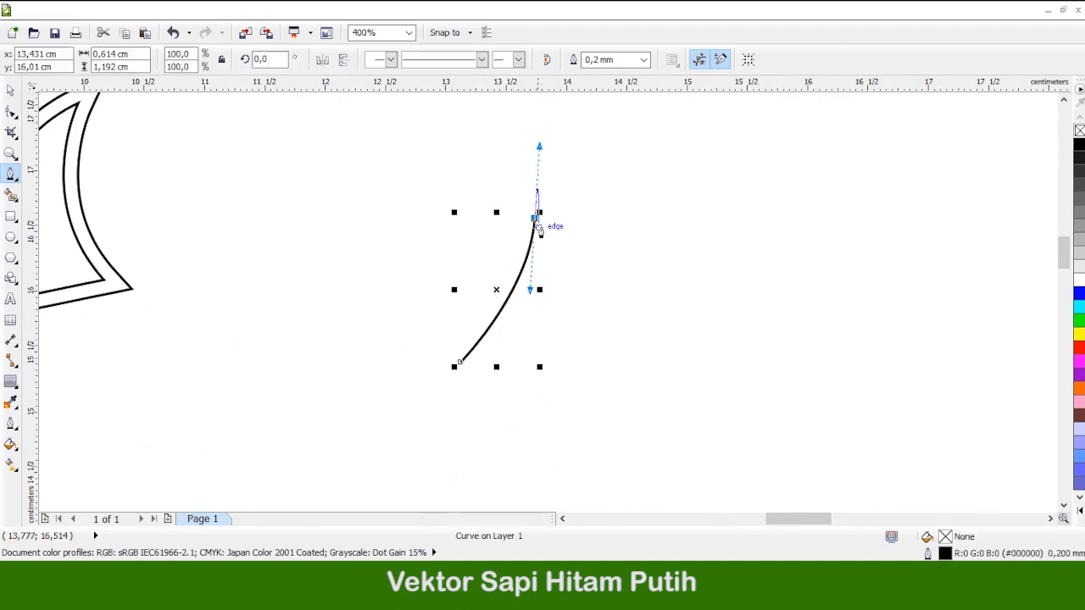
pyautogui.scroll(-1, 562, 206)
pyautogui.scroll(1, 559, 204)
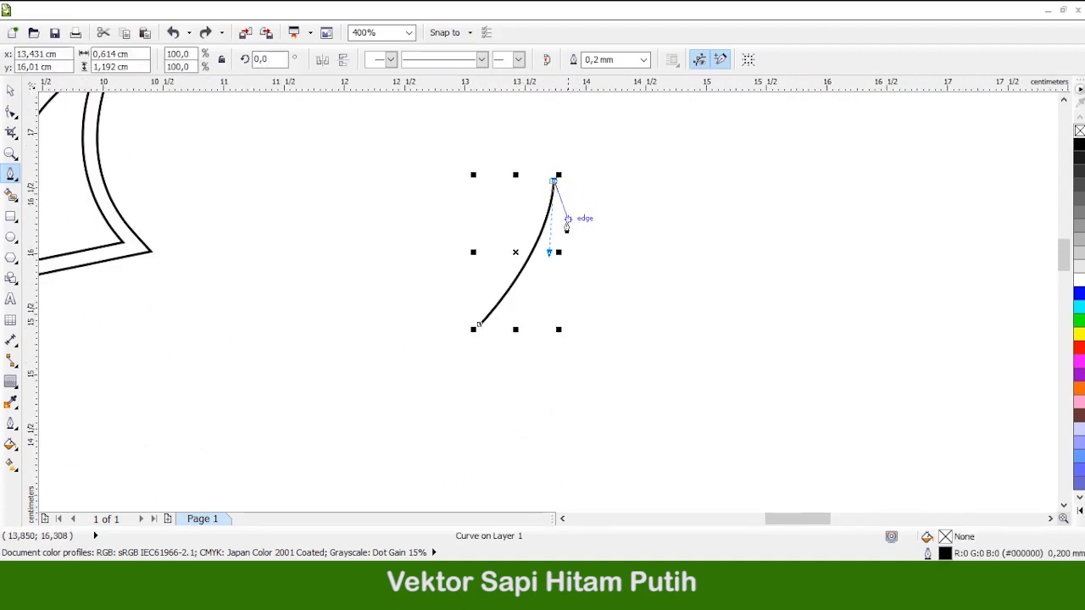
pyautogui.scroll(-1, 572, 254)
pyautogui.moveTo(549, 415); pyautogui.dragTo(550, 416)
pyautogui.moveTo(456, 358); pyautogui.dragTo(478, 314)
pyautogui.moveTo(411, 307); pyautogui.dragTo(403, 310)
pyautogui.scroll(-1, 548, 303)
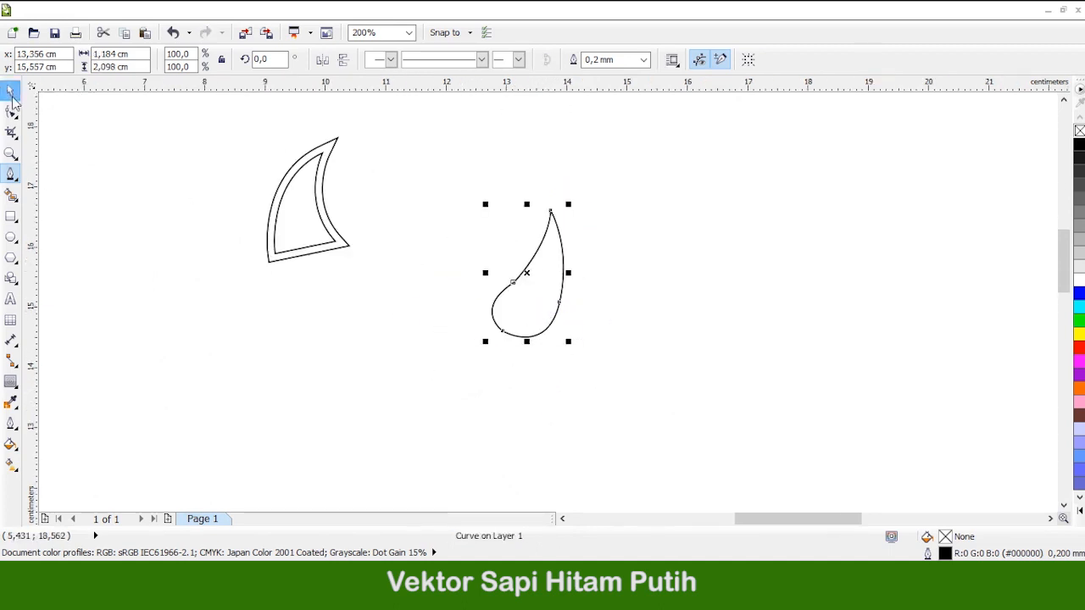
# Try to apply a one-step outside contour with a 0.12 cm offset to the redrawn teardrop
pyautogui.click(11, 91)
pyautogui.click(11, 381)
pyautogui.click(344, 60)
pyautogui.click(589, 314)
# Smooth the node on the teardrop's left side and reshape the adjoining curves, making the outline about 1.2 by 2.1 cm
pyautogui.scroll(1, 582, 252)
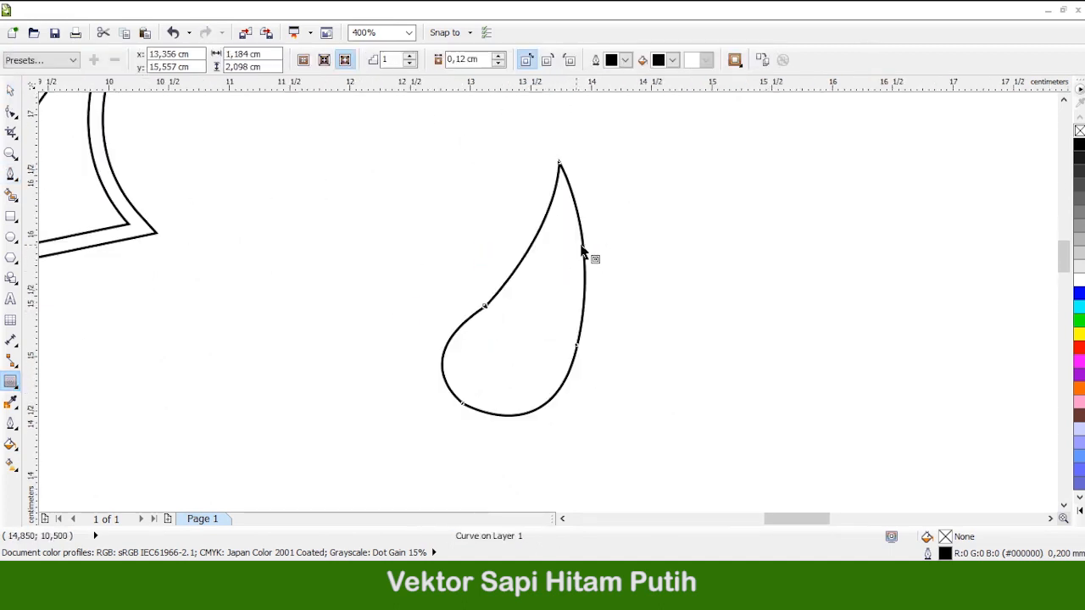
pyautogui.click(7, 117)
pyautogui.scroll(1, 509, 303)
pyautogui.click(457, 316)
pyautogui.press('s')
pyautogui.scroll(-1, 468, 311)
pyautogui.moveTo(374, 382); pyautogui.dragTo(357, 391)
pyautogui.scroll(1, 397, 364)
pyautogui.scroll(-1, 339, 414)
pyautogui.scroll(1, 490, 293)
pyautogui.moveTo(426, 341); pyautogui.dragTo(479, 321)
pyautogui.scroll(-1, 480, 319)
pyautogui.click(494, 219)
pyautogui.scroll(1, 492, 244)
pyautogui.scroll(-1, 534, 288)
# Apply a one-step outside contour with a 0.12 cm offset to the reshaped teardrop and deselect it
pyautogui.click(10, 91)
pyautogui.click(10, 381)
pyautogui.click(344, 61)
pyautogui.scroll(-1, 562, 248)
pyautogui.click(10, 91)
pyautogui.scroll(-1, 664, 310)
pyautogui.click(737, 308)
pyautogui.scroll(1, 614, 309)
pyautogui.scroll(1, 610, 360)
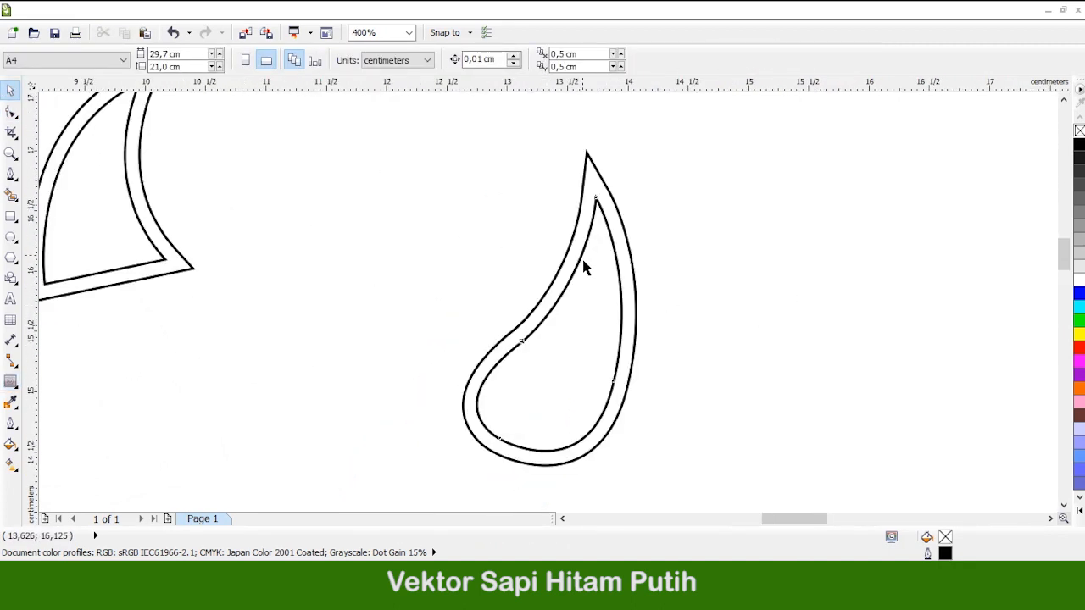
# Break apart the contour groups of both the teardrop and the left horn
pyautogui.click(601, 239)
pyautogui.scroll(-1, 596, 262)
pyautogui.scroll(1, 576, 227)
pyautogui.click(575, 227)
pyautogui.scroll(-1, 611, 231)
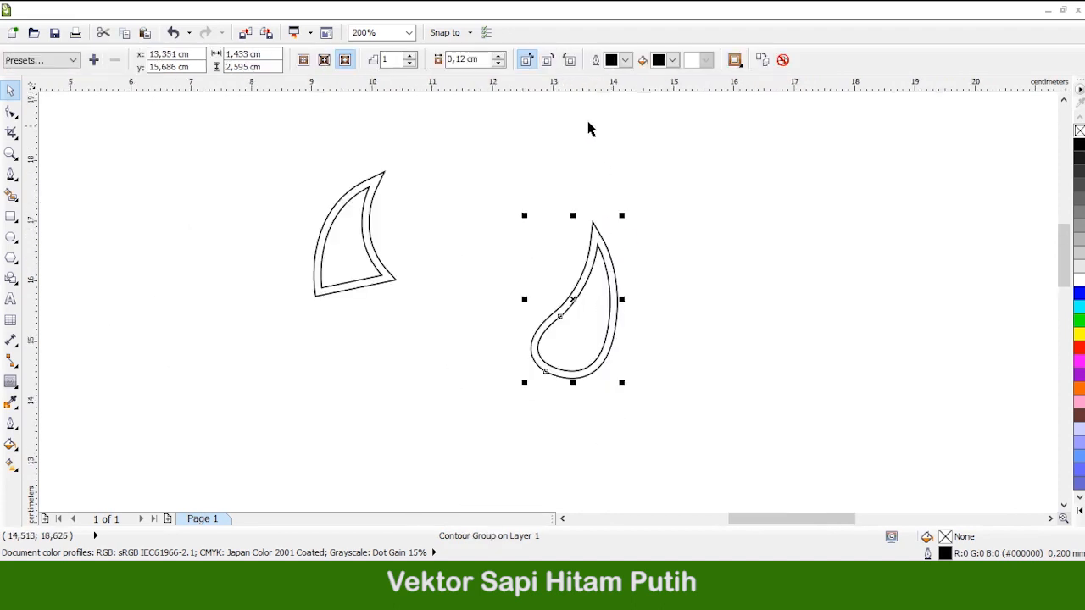
pyautogui.click(665, 259)
pyautogui.scroll(-1, 589, 251)
pyautogui.scroll(1, 588, 252)
pyautogui.rightClick(598, 231)
pyautogui.click(676, 259)
pyautogui.rightClick(380, 179)
pyautogui.click(444, 206)
# Trim the left horn's outer contour with its inner shape, then delete the inner shape
pyautogui.click(382, 185)
pyautogui.scroll(1, 375, 184)
pyautogui.keyDown('shift'); pyautogui.click(369, 193); pyautogui.keyUp('shift')
pyautogui.click(495, 65)
pyautogui.press('Return')
pyautogui.click(367, 204)
pyautogui.keyDown('shift'); pyautogui.click(380, 205); pyautogui.keyUp('shift')
pyautogui.click(470, 66)
pyautogui.click(459, 174)
pyautogui.moveTo(364, 213); pyautogui.dragTo(510, 187)
pyautogui.press('Delete')
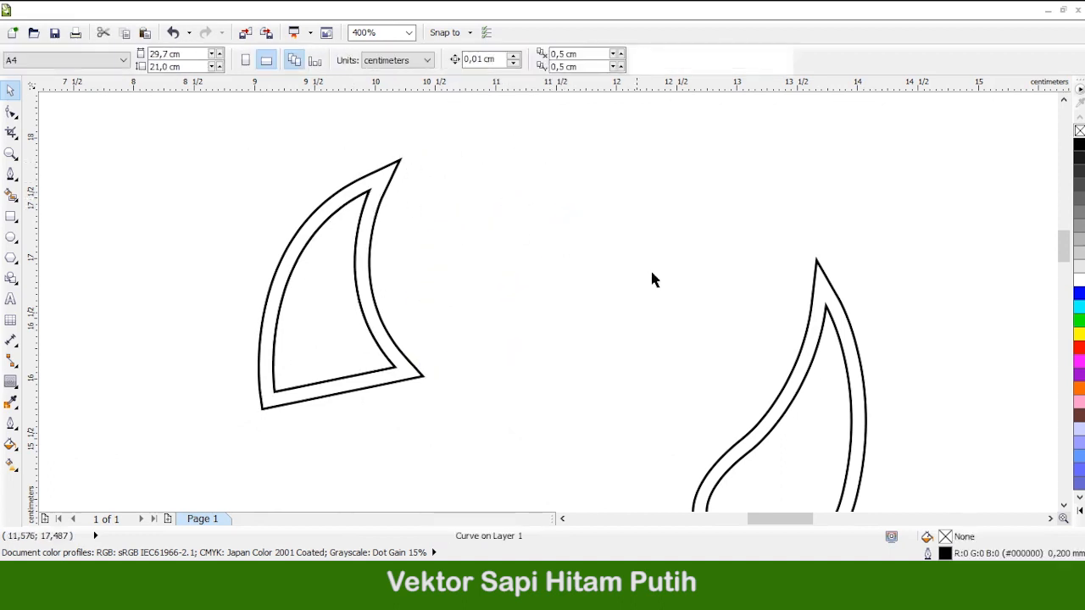
# Trim the teardrop's outer contour with its inner shape, then delete the inner shape
pyautogui.click(833, 319)
pyautogui.keyDown('shift'); pyautogui.click(818, 267); pyautogui.keyUp('shift')
pyautogui.click(439, 59)
pyautogui.click(585, 157)
pyautogui.click(851, 378)
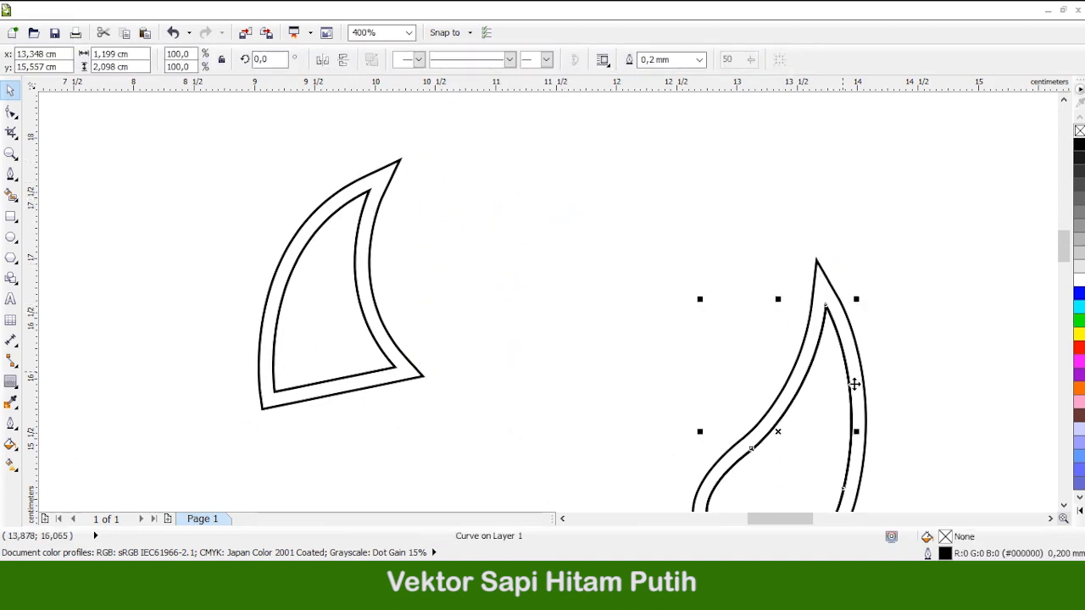
pyautogui.press('Delete')
# Start a spiky outline between the two shapes with an arched upper-right edge about 0.9 by 0.76 cm and a sharp notch
pyautogui.scroll(-1, 631, 309)
pyautogui.press('space')
pyautogui.scroll(2, 590, 395)
pyautogui.scroll(-1, 754, 406)
pyautogui.scroll(1, 622, 300)
pyautogui.click(830, 355)
pyautogui.moveTo(609, 170); pyautogui.dragTo(547, 152)
pyautogui.moveTo(466, 135); pyautogui.dragTo(466, 133)
pyautogui.moveTo(609, 170); pyautogui.dragTo(648, 297)
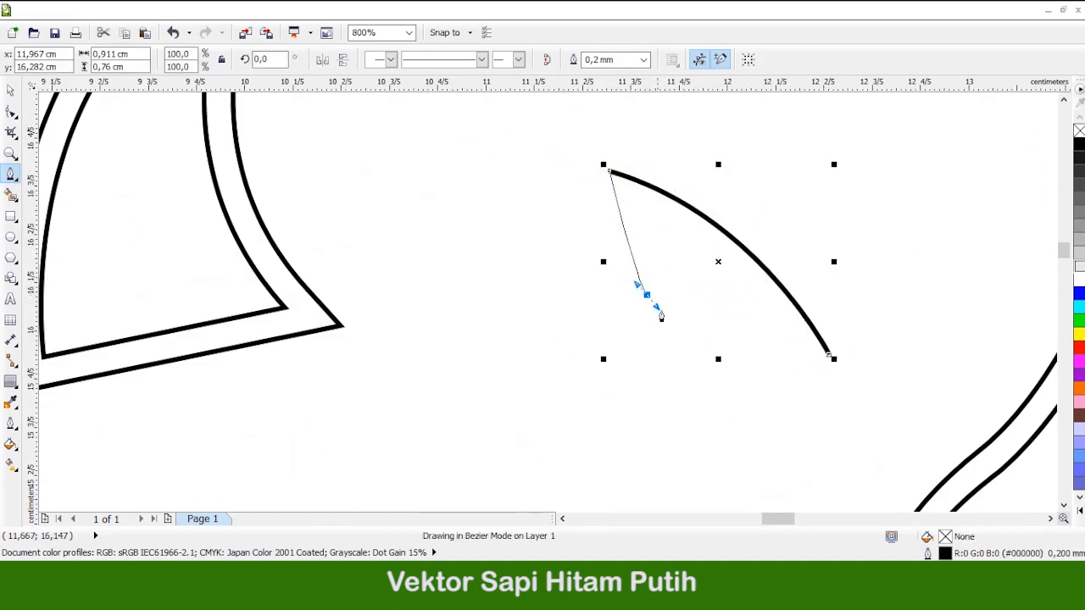
pyautogui.keyDown('alt'); pyautogui.click(648, 295); pyautogui.keyUp('alt')
# Continue the spiky outline leftward along its upper edge with an upright pointed tuft and a curved spike overlapping the horn's base
pyautogui.scroll(-1, 676, 322)
pyautogui.scroll(1, 579, 279)
pyautogui.moveTo(517, 239); pyautogui.dragTo(364, 244)
pyautogui.moveTo(429, 128); pyautogui.dragTo(417, 147)
pyautogui.keyDown('alt'); pyautogui.click(430, 256); pyautogui.keyUp('alt')
pyautogui.scroll(-1, 464, 218)
pyautogui.scroll(1, 449, 313)
pyautogui.moveTo(472, 312); pyautogui.dragTo(553, 389)
pyautogui.keyDown('alt'); pyautogui.click(471, 312); pyautogui.keyUp('alt')
pyautogui.scroll(-1, 512, 268)
pyautogui.scroll(1, 466, 378)
pyautogui.moveTo(384, 338); pyautogui.dragTo(371, 471)
# Draw the pointed tufts along the lower edge and close the spiky outline at about 2.75 by 2.03 cm
pyautogui.scroll(-1, 434, 200)
pyautogui.scroll(1, 469, 333)
pyautogui.moveTo(478, 388); pyautogui.dragTo(582, 463)
pyautogui.moveTo(528, 191); pyautogui.dragTo(543, 148)
pyautogui.keyDown('alt'); pyautogui.click(502, 217); pyautogui.keyUp('alt')
pyautogui.moveTo(716, 401); pyautogui.dragTo(904, 412)
pyautogui.moveTo(626, 212); pyautogui.dragTo(626, 184)
pyautogui.keyDown('alt'); pyautogui.click(637, 251); pyautogui.keyUp('alt')
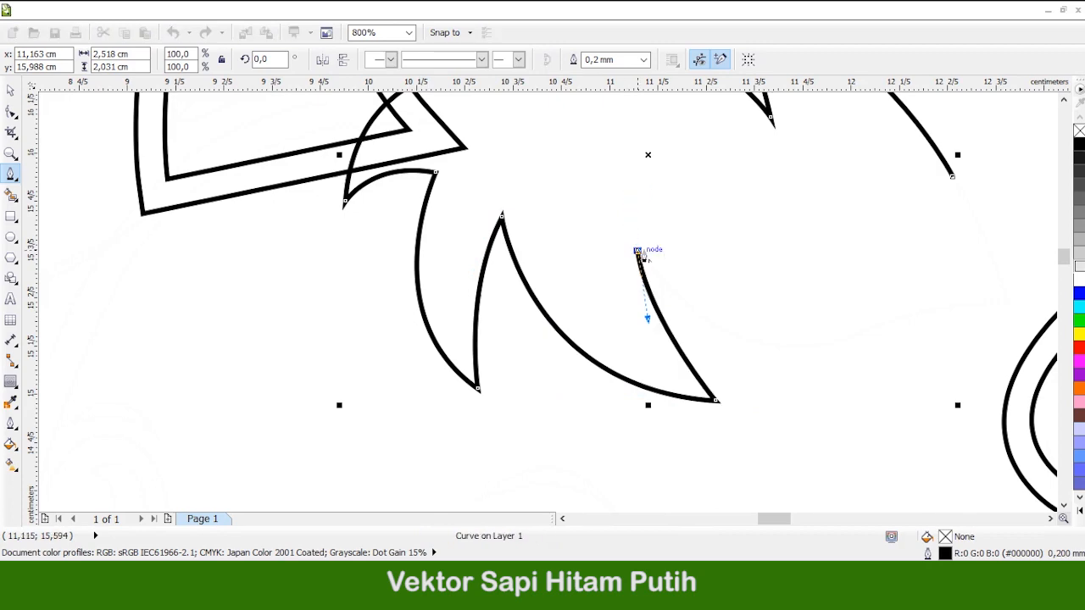
pyautogui.scroll(-1, 645, 259)
pyautogui.scroll(1, 665, 313)
pyautogui.moveTo(722, 326); pyautogui.dragTo(843, 289)
pyautogui.click(881, 292)
pyautogui.click(826, 163)
pyautogui.scroll(-2, 741, 322)
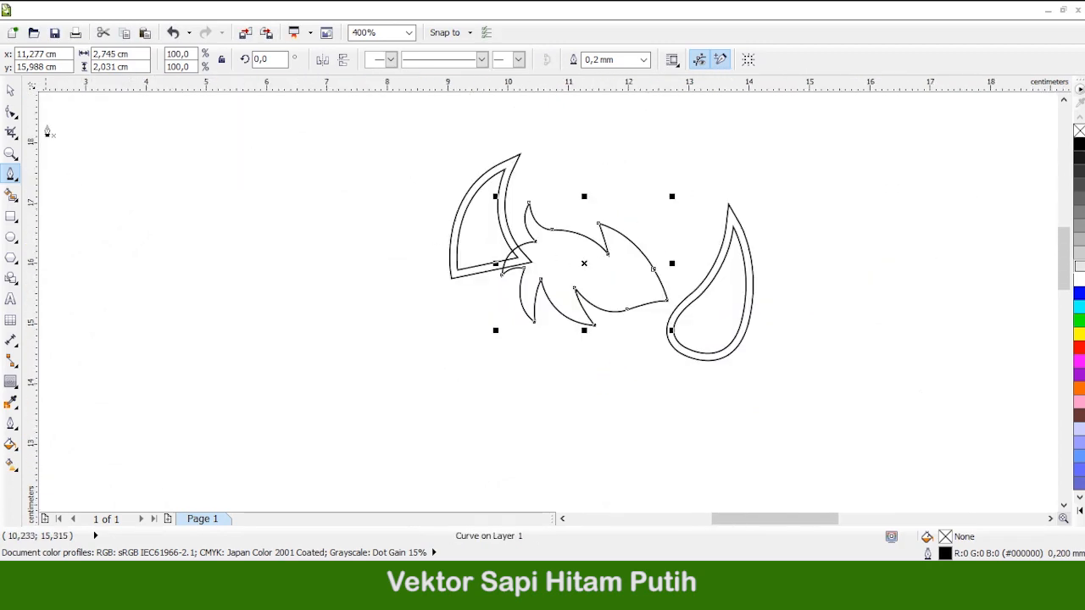
# Apply a one-step outside contour with a 0.12 cm offset to the spiky outline and deselect it
pyautogui.click(10, 382)
pyautogui.click(345, 60)
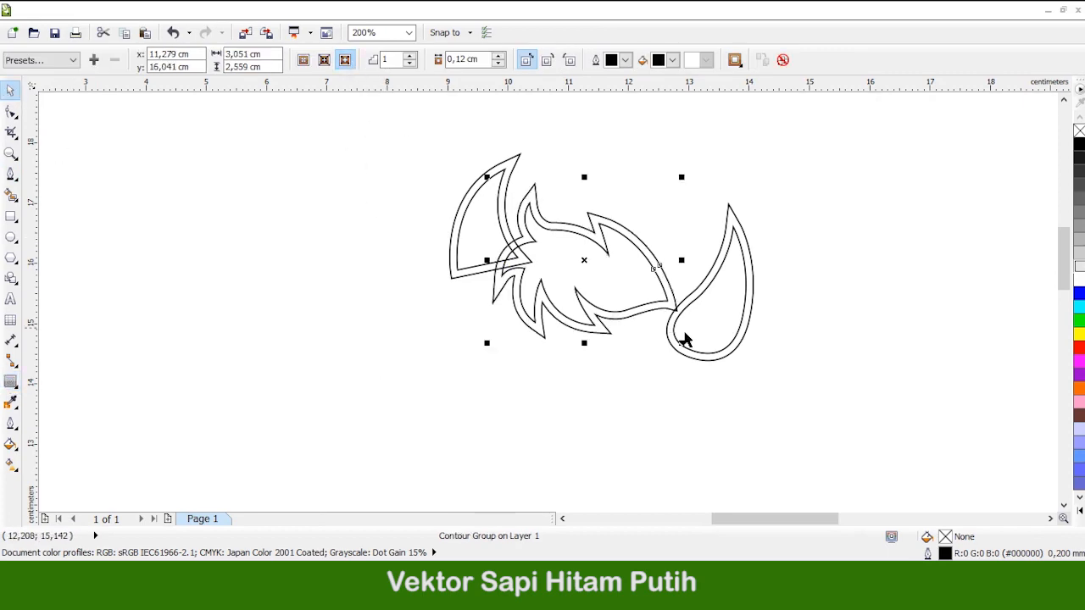
pyautogui.scroll(-1, 695, 327)
pyautogui.click(701, 304)
# Draw a small closed leaf-shaped detail about 0.21 by 0.11 cm across the teardrop's right inner edge
pyautogui.scroll(3, 702, 305)
pyautogui.scroll(-3, 707, 318)
pyautogui.scroll(1, 712, 375)
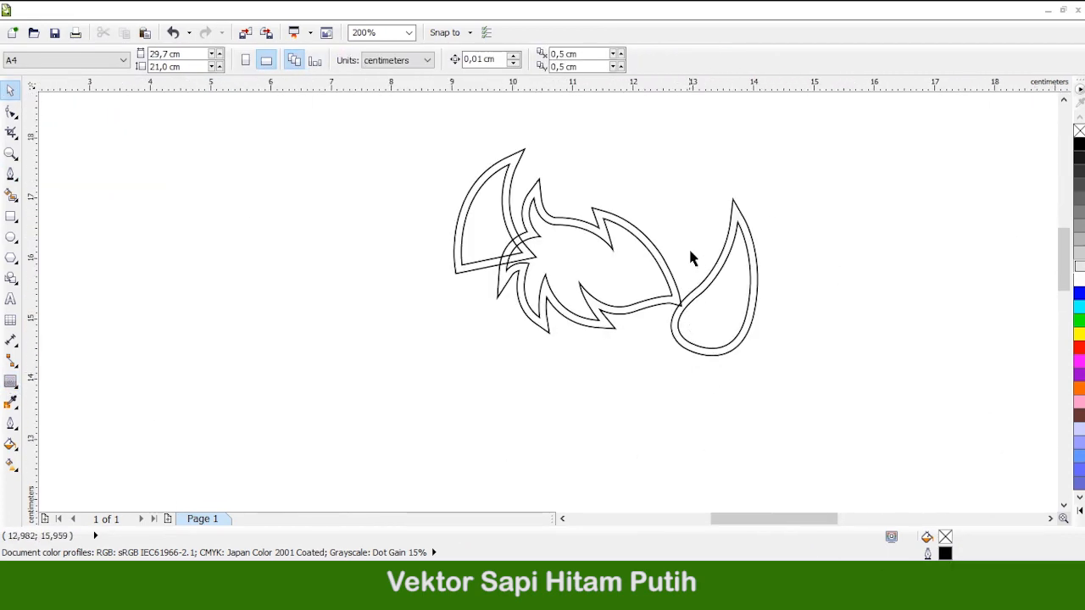
pyautogui.scroll(2, 746, 330)
pyautogui.press('F5')
pyautogui.scroll(1, 726, 265)
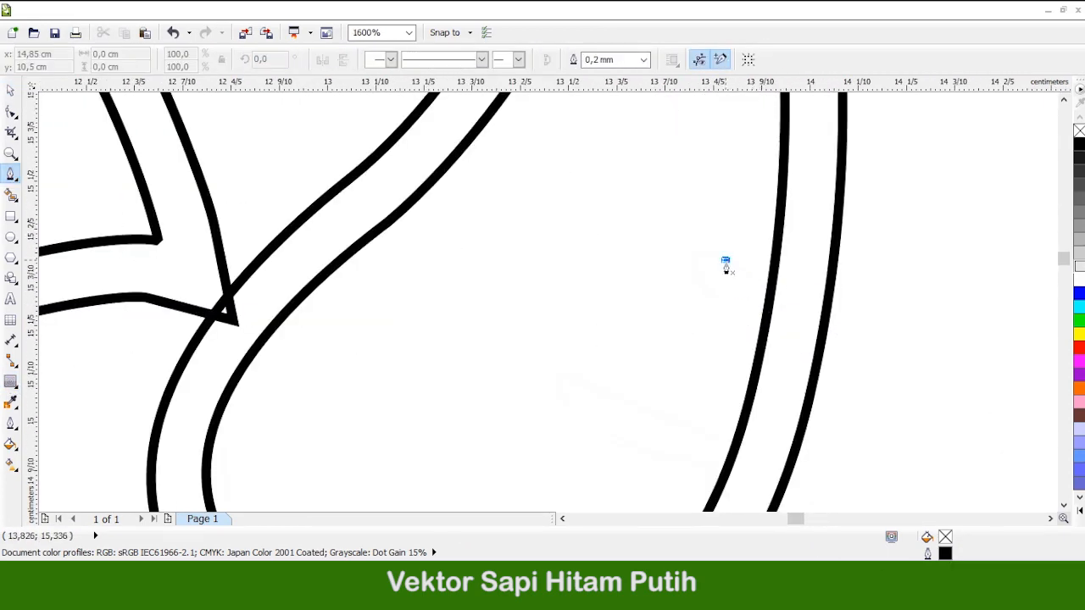
pyautogui.moveTo(761, 350); pyautogui.dragTo(769, 351)
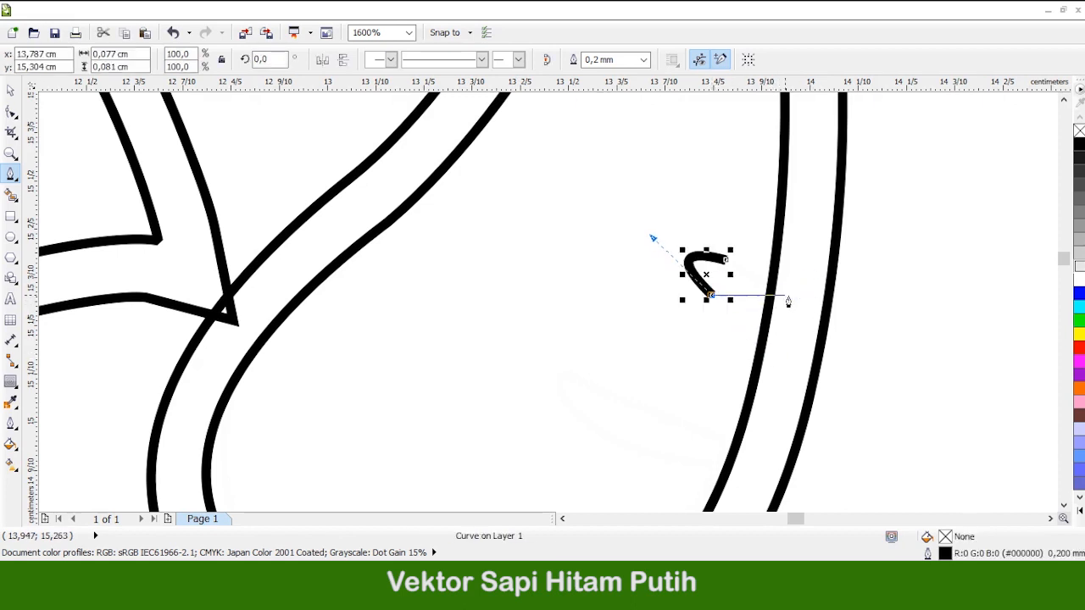
pyautogui.moveTo(852, 290); pyautogui.dragTo(790, 273)
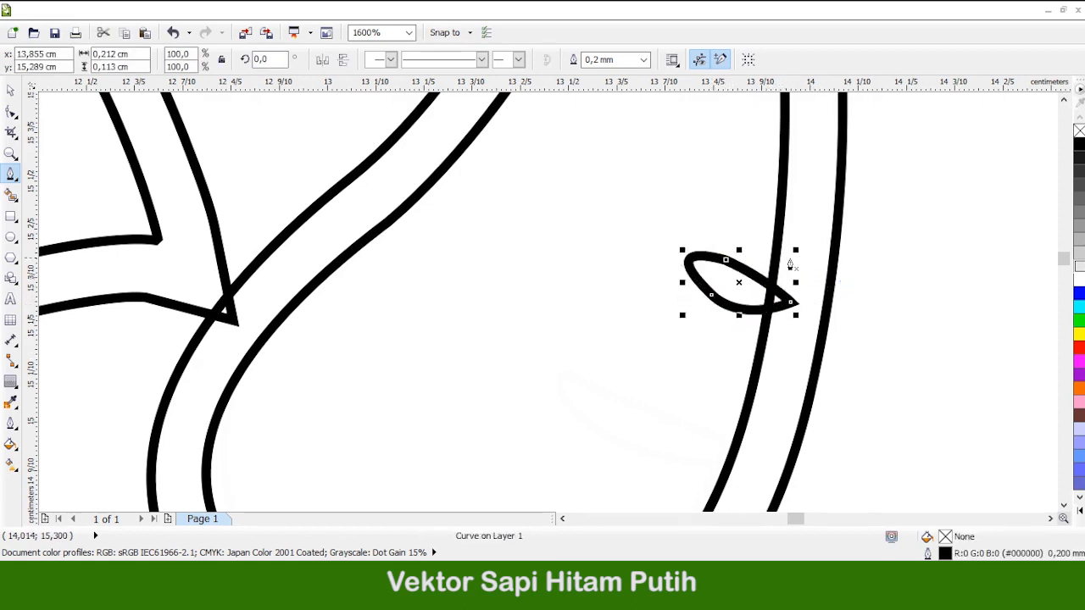
# Draw a second, larger leaf-shaped detail about 0.4 by 0.18 cm below the first one on the teardrop's right edge
pyautogui.scroll(-1, 767, 263)
pyautogui.scroll(1, 729, 356)
pyautogui.click(639, 291)
pyautogui.moveTo(615, 314); pyautogui.dragTo(630, 326)
pyautogui.moveTo(682, 394); pyautogui.dragTo(683, 393)
pyautogui.moveTo(786, 357); pyautogui.dragTo(721, 327)
pyautogui.moveTo(806, 348); pyautogui.dragTo(805, 347)
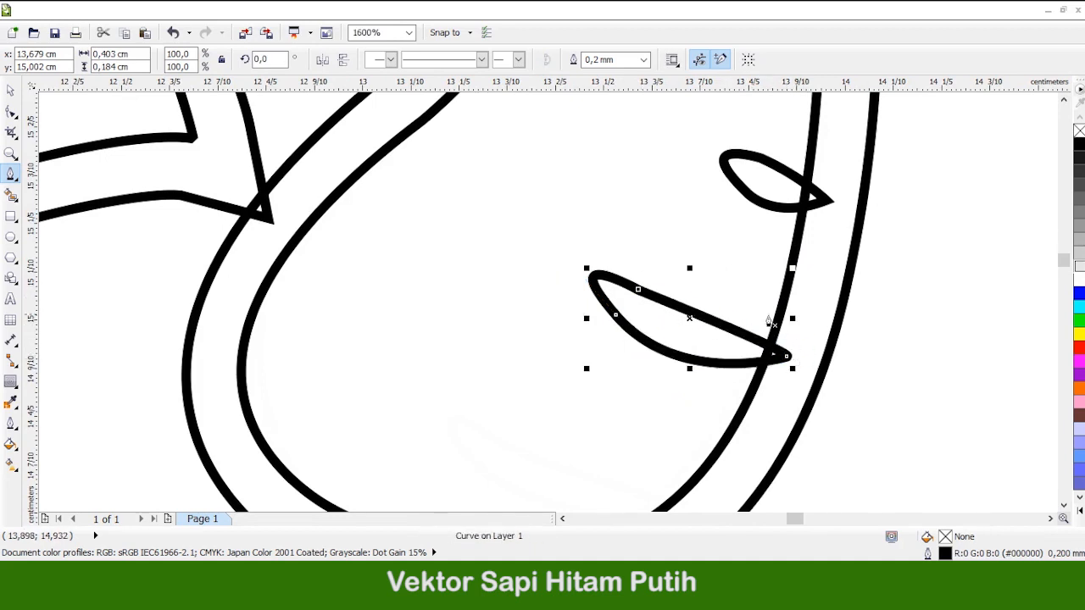
# Draw a third closed leaf-shaped detail about 0.5 by 0.21 cm near the teardrop's lower right edge
pyautogui.scroll(-1, 767, 322)
pyautogui.scroll(1, 696, 415)
pyautogui.click(551, 338)
pyautogui.moveTo(543, 367); pyautogui.dragTo(603, 443)
pyautogui.click(758, 422)
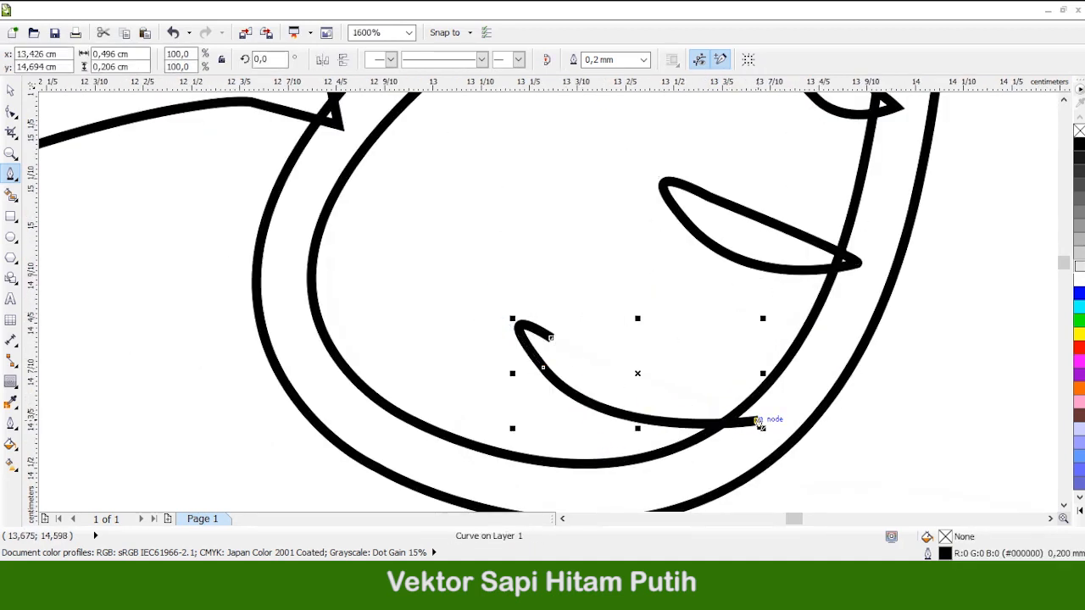
pyautogui.click(551, 339)
# Draw a slanted closed oval detail about 0.31 by 0.13 cm inside the upper part of the drawing's leftmost pointed shape
pyautogui.scroll(-2, 543, 335)
pyautogui.scroll(3, 501, 246)
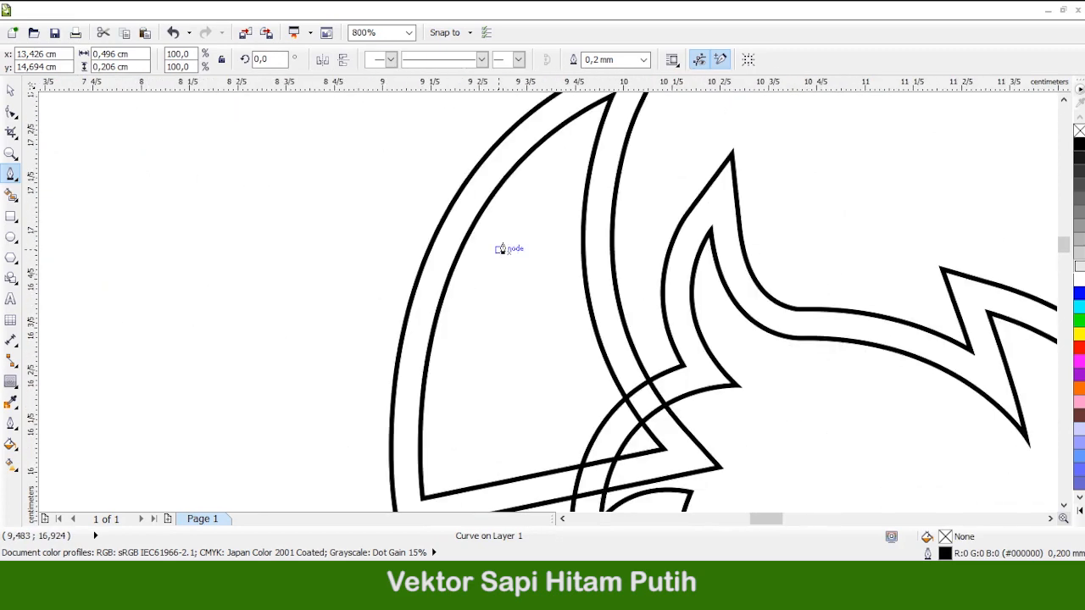
pyautogui.click(562, 202)
pyautogui.moveTo(593, 225); pyautogui.dragTo(552, 262)
pyautogui.moveTo(480, 261); pyautogui.dragTo(564, 202)
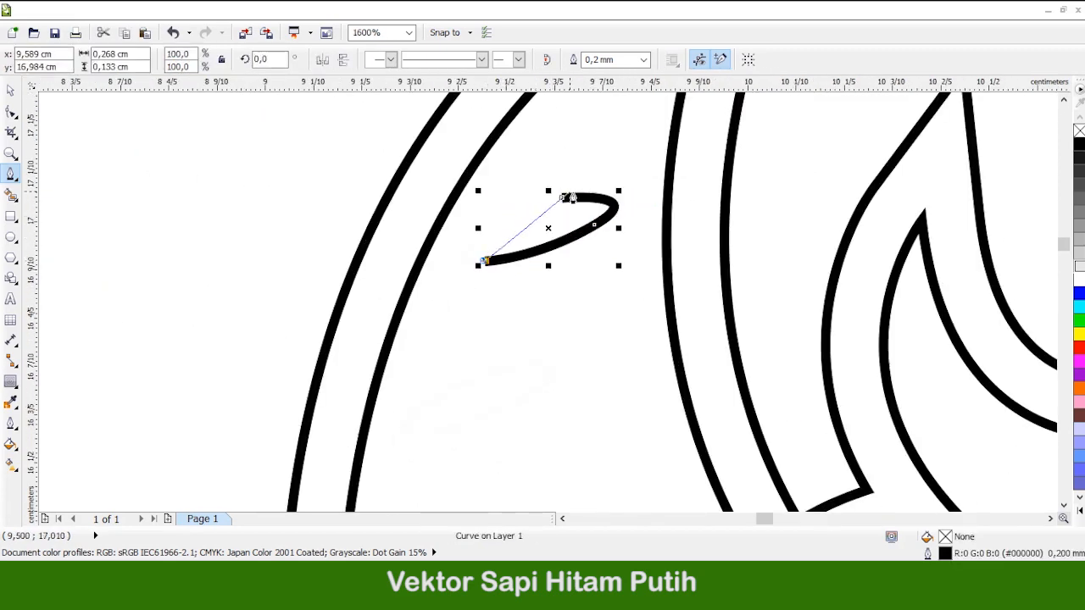
pyautogui.moveTo(409, 247); pyautogui.dragTo(394, 265)
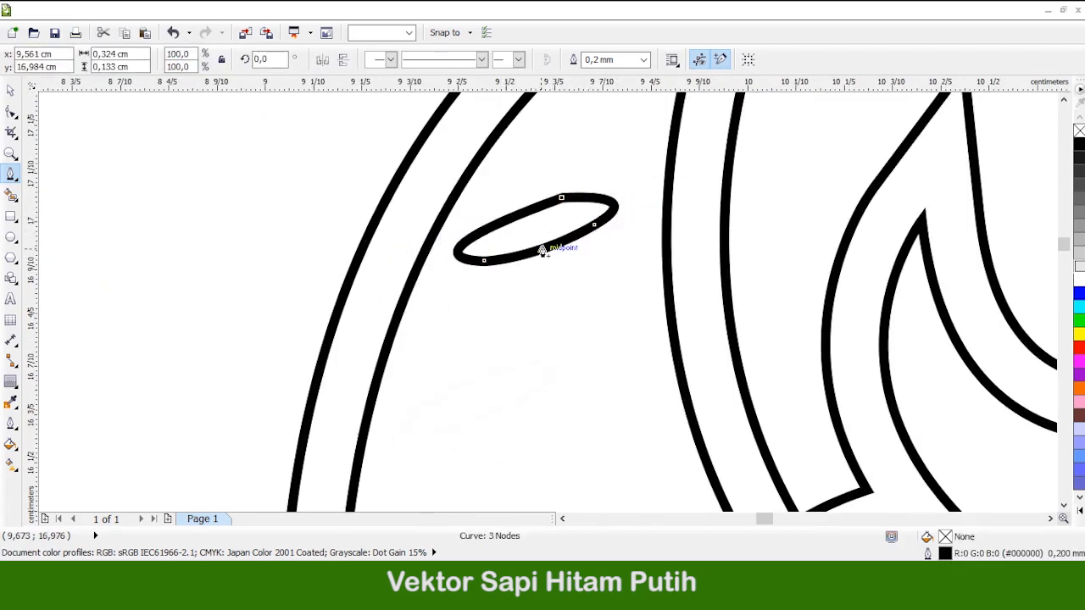
pyautogui.hotkey('ctrl', 'z')
pyautogui.click(511, 214)
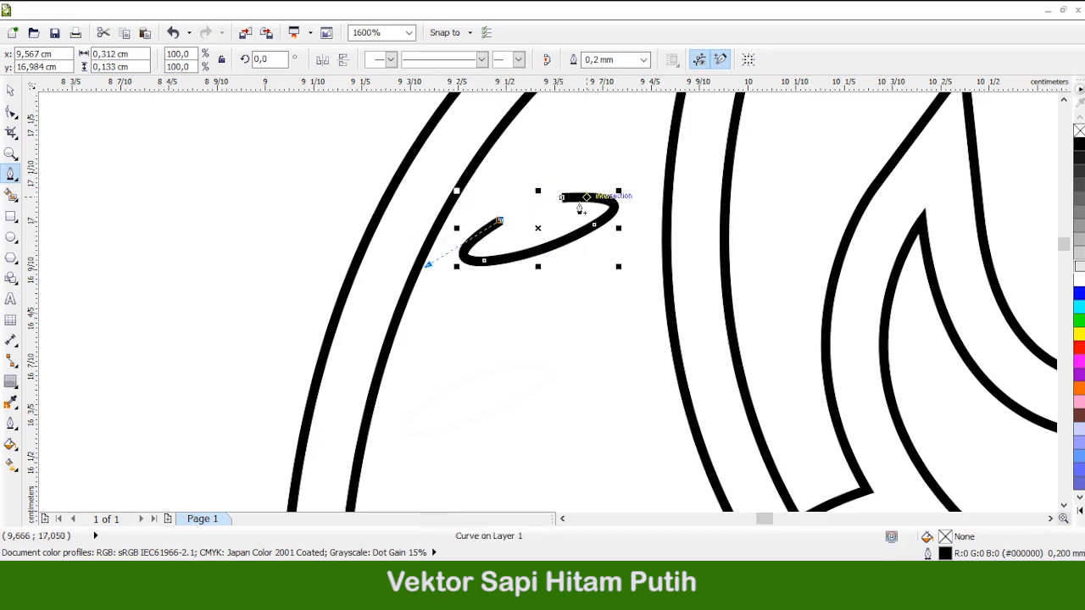
pyautogui.scroll(1, 585, 197)
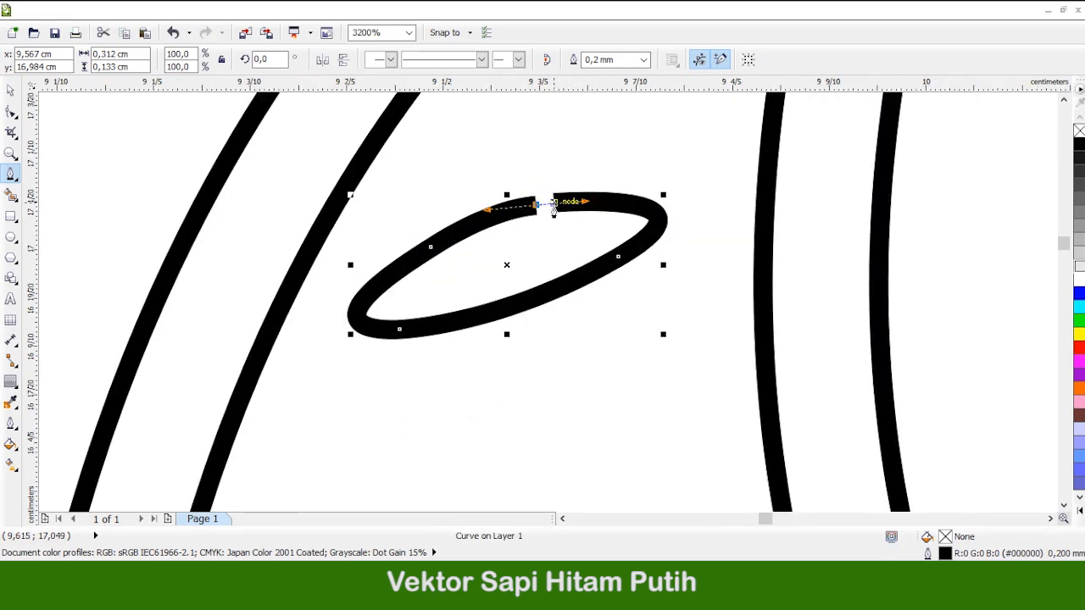
# Draw a second slanted oval about 0.31 by 0.14 cm below the first, redoing its upper edge as a curve
pyautogui.scroll(-3, 595, 196)
pyautogui.scroll(3, 566, 240)
pyautogui.click(508, 302)
pyautogui.moveTo(565, 343); pyautogui.dragTo(734, 316)
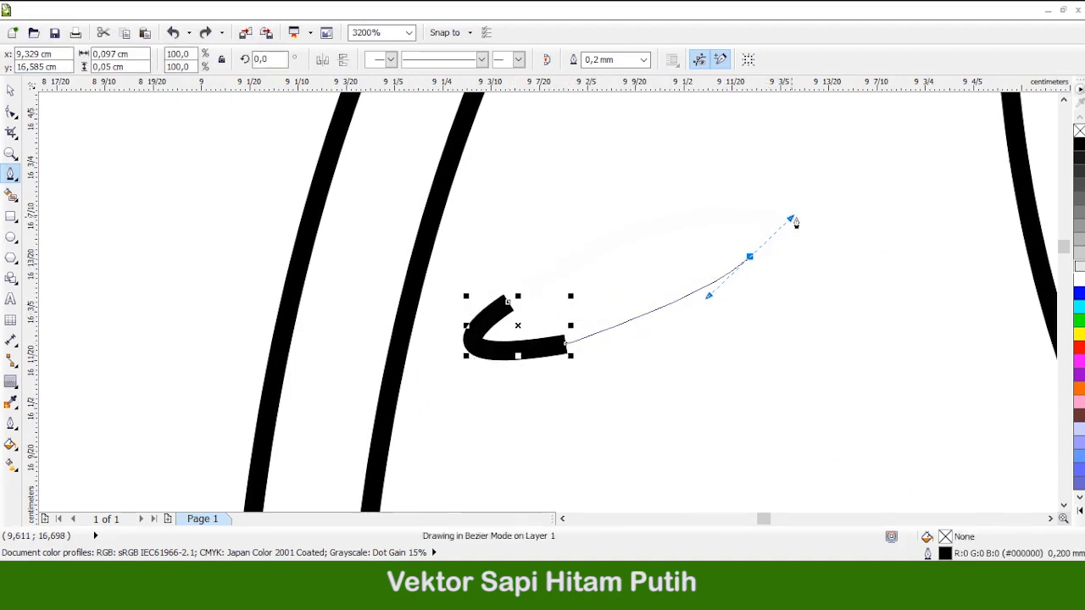
pyautogui.moveTo(792, 218); pyautogui.dragTo(807, 209)
pyautogui.click(701, 217)
pyautogui.click(508, 302)
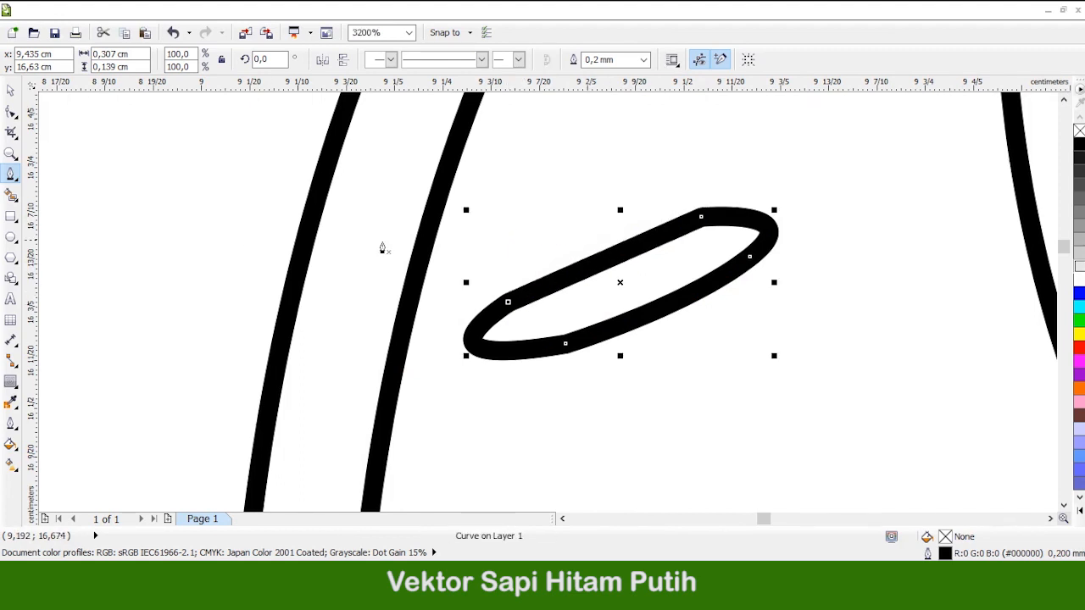
pyautogui.click(173, 32)
pyautogui.click(508, 302)
pyautogui.hotkey('ctrl', 'z')
pyautogui.moveTo(635, 221); pyautogui.dragTo(636, 219)
# Draw a third slanted oval below the other two in the leftmost pointed shape and deselect it
pyautogui.scroll(-2, 609, 203)
pyautogui.scroll(2, 573, 299)
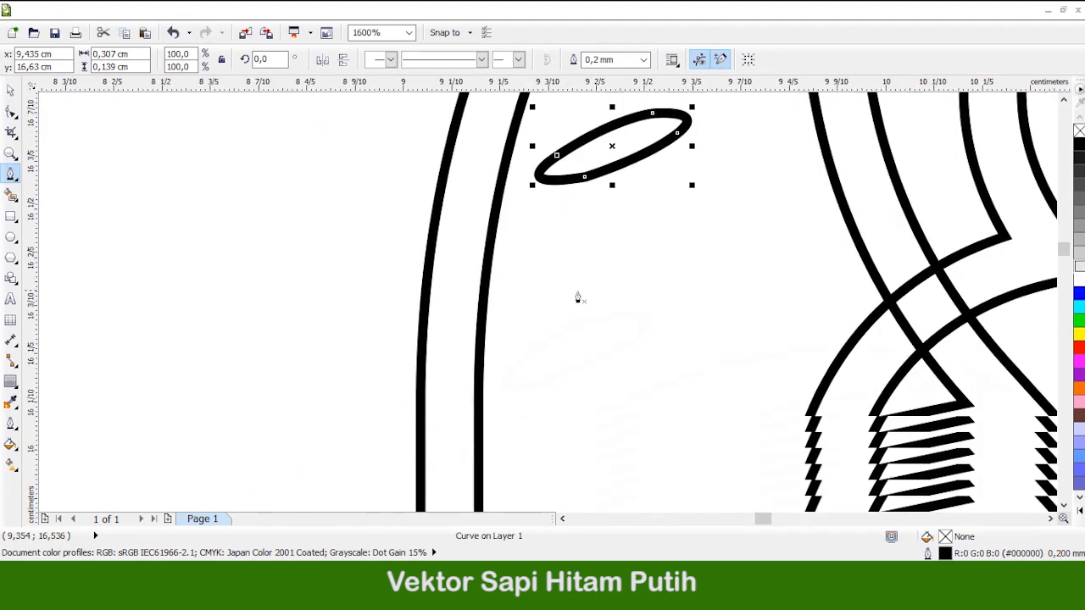
pyautogui.click(505, 345)
pyautogui.moveTo(529, 401); pyautogui.dragTo(659, 366)
pyautogui.click(735, 295)
pyautogui.moveTo(695, 264); pyautogui.dragTo(589, 283)
pyautogui.click(506, 345)
pyautogui.scroll(-2, 641, 262)
pyautogui.scroll(-2, 584, 307)
pyautogui.click(10, 91)
pyautogui.click(378, 262)
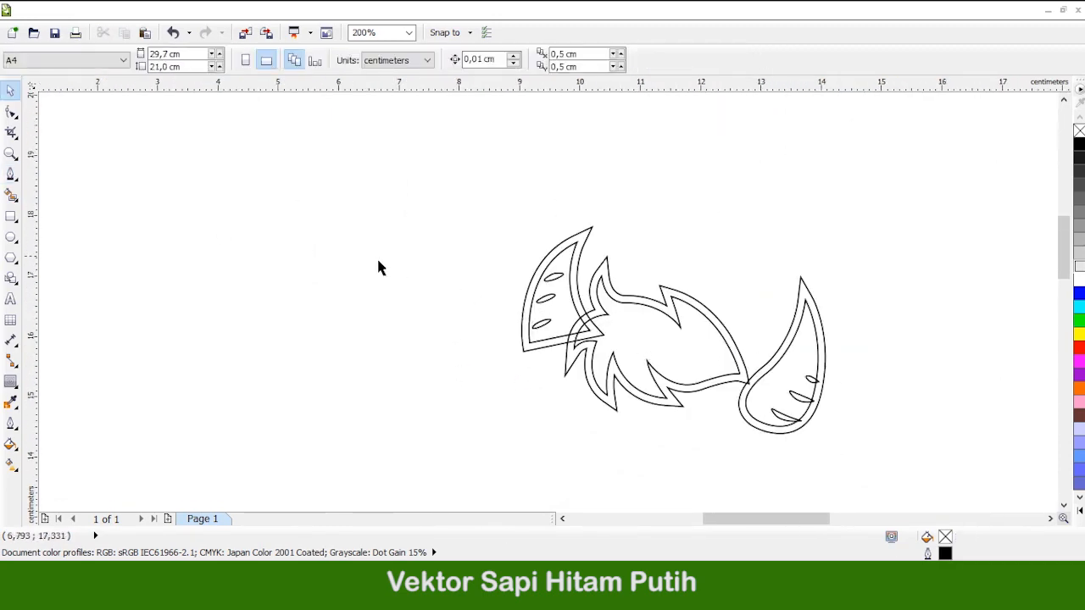
# Start a new outline curving from the leftmost pointed shape's inner lower corner down past its outer corner, about 1.51 by 0.94 cm
pyautogui.scroll(1, 627, 398)
pyautogui.scroll(-1, 674, 291)
pyautogui.scroll(1, 646, 358)
pyautogui.scroll(-1, 609, 239)
pyautogui.scroll(1, 427, 204)
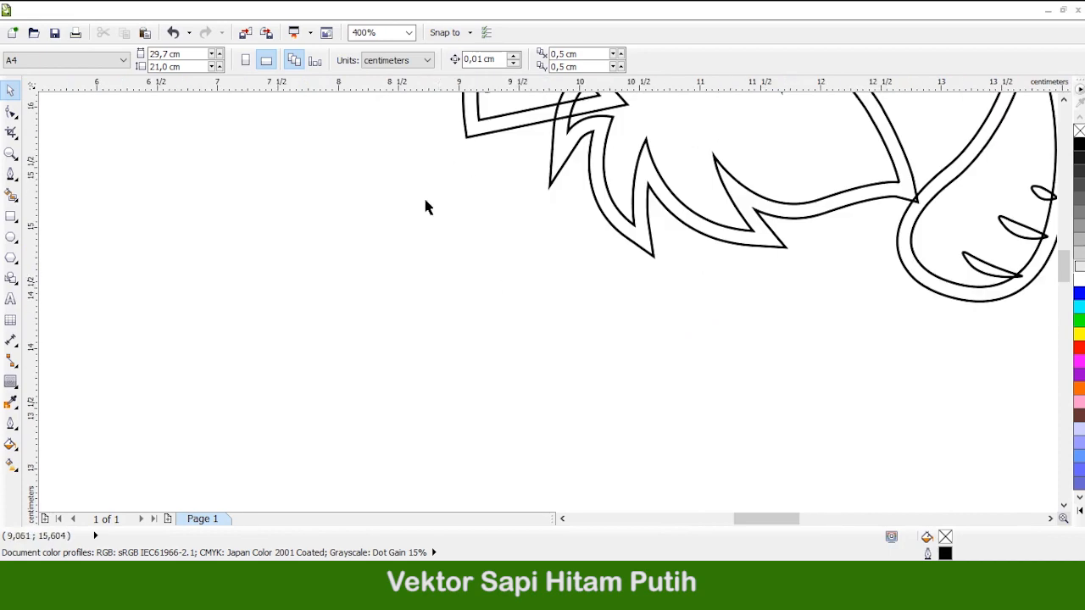
pyautogui.scroll(1, 428, 206)
pyautogui.press('space')
pyautogui.scroll(1, 535, 242)
pyautogui.scroll(1, 694, 230)
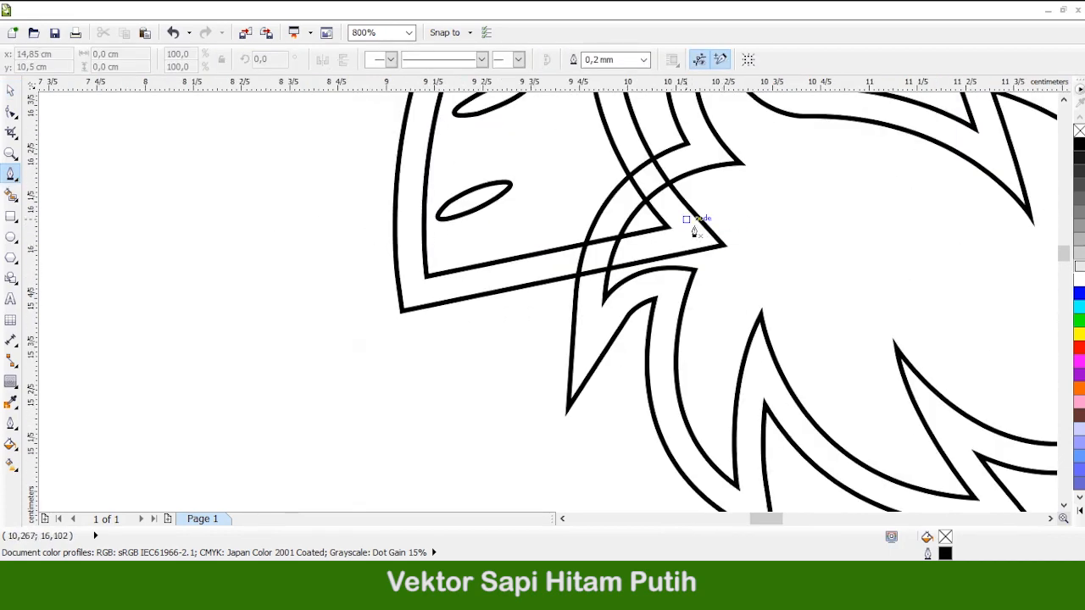
pyautogui.moveTo(339, 388); pyautogui.dragTo(287, 503)
pyautogui.hotkey('ctrl', 'z')
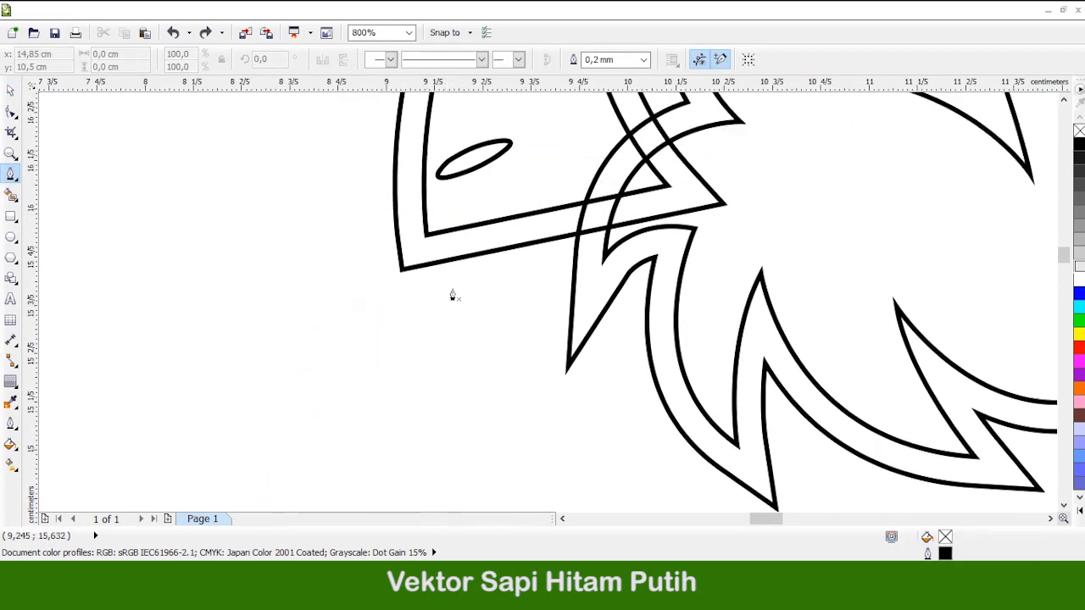
pyautogui.moveTo(447, 211); pyautogui.dragTo(385, 265)
pyautogui.moveTo(295, 315); pyautogui.dragTo(249, 475)
# Continue the outline down and bend it left into a tapered tip, reaching about 2.45 by 2.11 cm overall
pyautogui.scroll(-1, 305, 322)
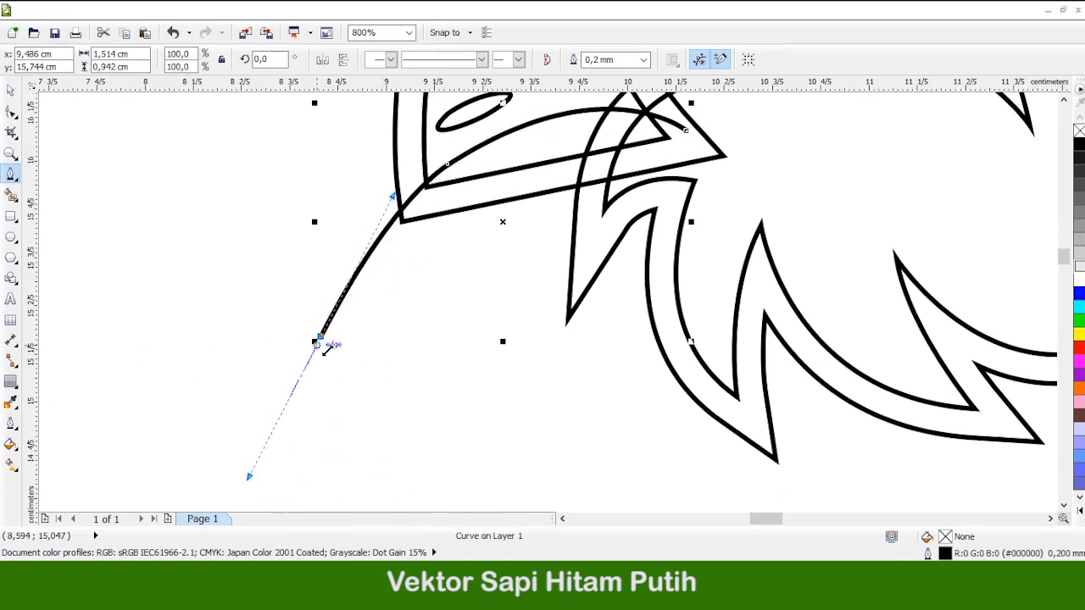
pyautogui.keyDown('alt'); pyautogui.click(320, 337); pyautogui.keyUp('alt')
pyautogui.scroll(-1, 432, 258)
pyautogui.scroll(1, 300, 322)
pyautogui.scroll(2, 390, 280)
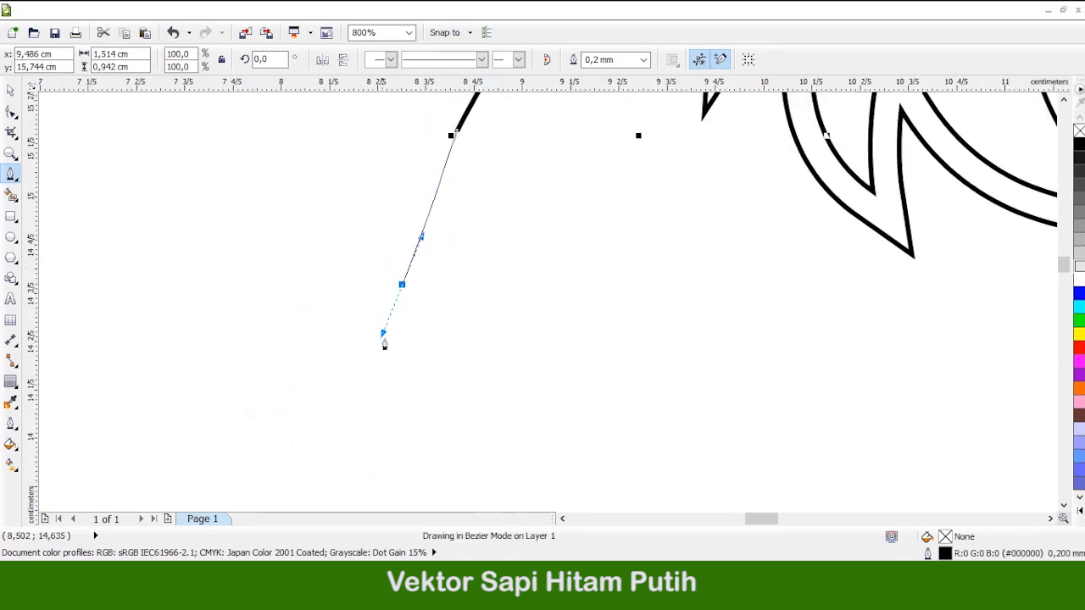
pyautogui.moveTo(387, 333); pyautogui.dragTo(397, 327)
pyautogui.moveTo(231, 412)
pyautogui.mouseDown()
pyautogui.moveTo(190, 427)
pyautogui.moveTo(189, 416)
pyautogui.mouseUp()
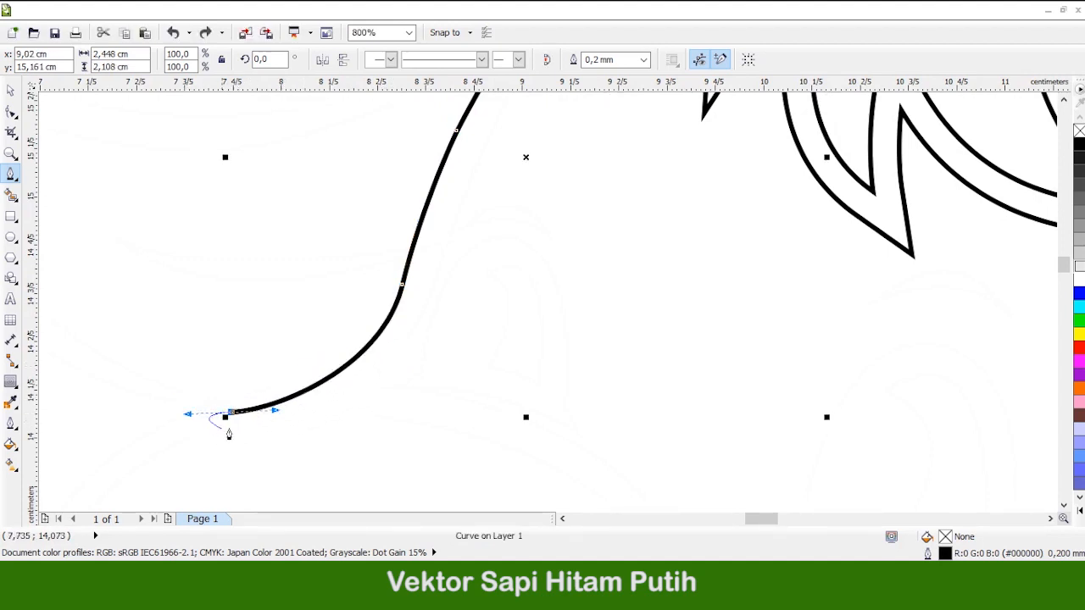
# Draw the return edge parallel to the first curve and close the narrow tapering band
pyautogui.moveTo(434, 282)
pyautogui.mouseDown()
pyautogui.moveTo(484, 174)
pyautogui.moveTo(480, 133)
pyautogui.mouseUp()
pyautogui.keyDown('alt'); pyautogui.click(434, 282); pyautogui.keyUp('alt')
pyautogui.scroll(-1, 434, 306)
pyautogui.scroll(1, 478, 196)
pyautogui.moveTo(461, 222); pyautogui.dragTo(526, 130)
pyautogui.scroll(-1, 438, 291)
pyautogui.scroll(1, 545, 197)
pyautogui.moveTo(663, 184); pyautogui.dragTo(473, 171)
pyautogui.scroll(-2, 551, 188)
pyautogui.scroll(1, 509, 279)
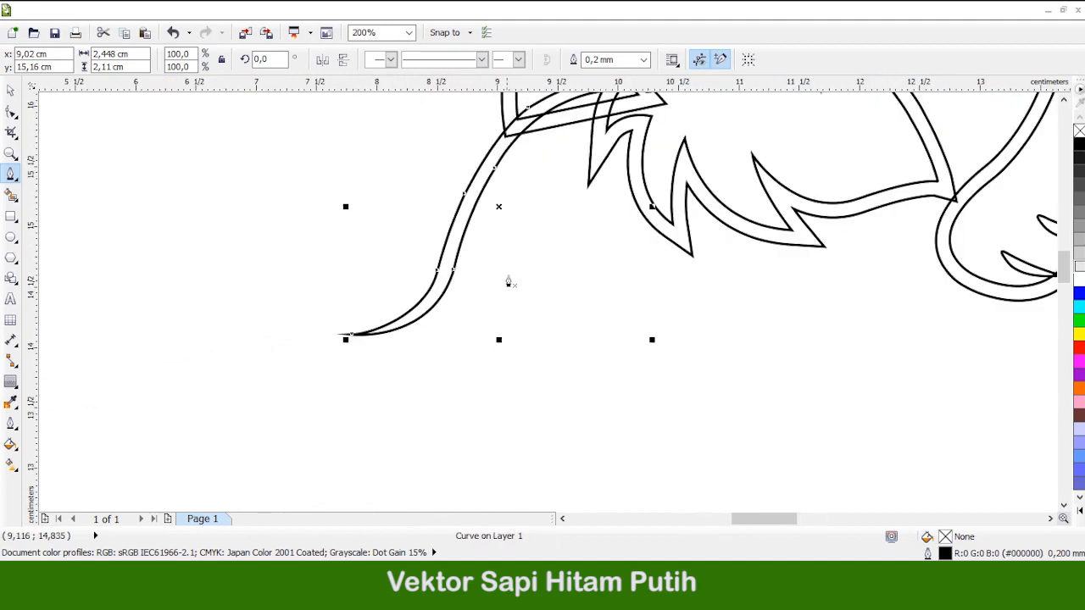
# Start the muzzle outline at the band's upper left edge, curving left and rounding its far end, about 2.53 by 0.54 cm
pyautogui.scroll(-1, 382, 286)
pyautogui.scroll(1, 478, 308)
pyautogui.scroll(-1, 477, 308)
pyautogui.scroll(1, 576, 255)
pyautogui.scroll(1, 562, 222)
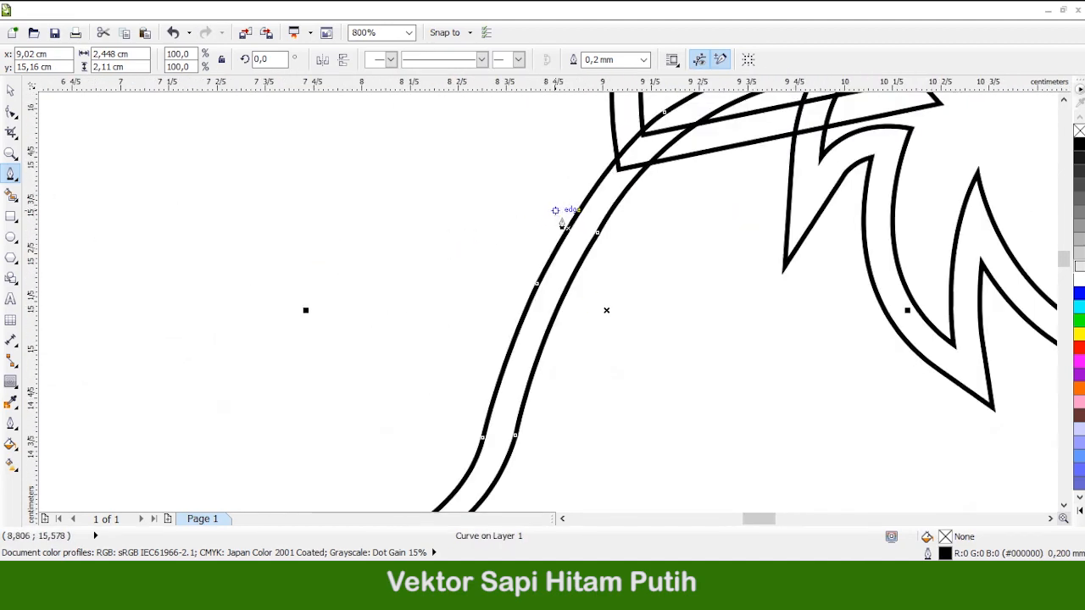
pyautogui.click(612, 180)
pyautogui.moveTo(348, 265); pyautogui.dragTo(209, 274)
pyautogui.keyDown('alt'); pyautogui.click(348, 265); pyautogui.keyUp('alt')
pyautogui.scroll(-1, 399, 262)
pyautogui.scroll(1, 218, 260)
pyautogui.moveTo(291, 246); pyautogui.dragTo(179, 216)
pyautogui.click(182, 310)
pyautogui.scroll(-1, 235, 249)
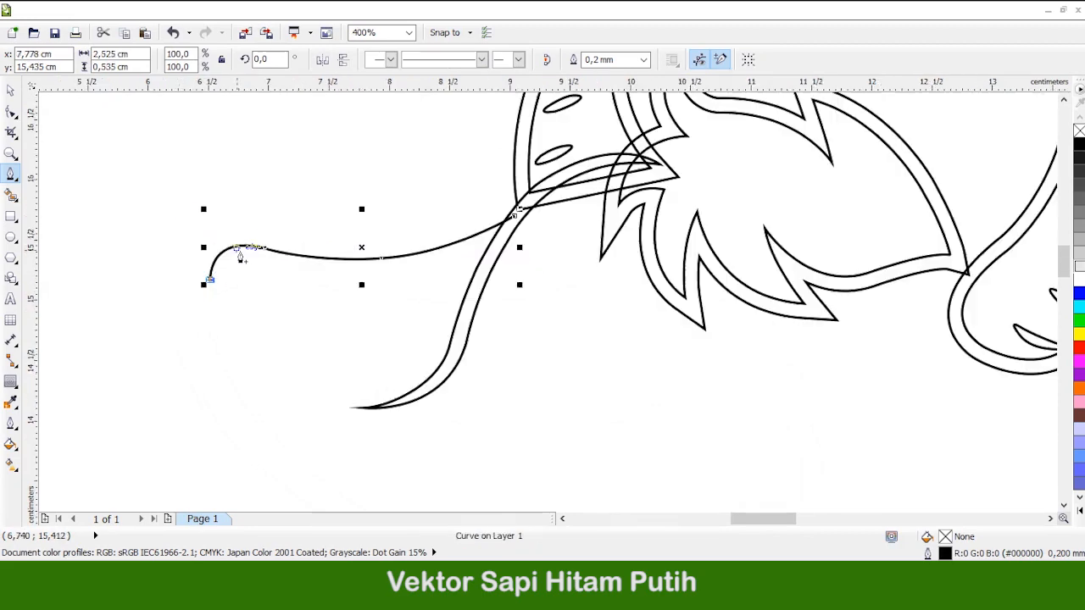
# Continue the muzzle outline down and around to the band's lower tip, reaching about 2.53 by 1.57 cm overall
pyautogui.scroll(1, 265, 373)
pyautogui.moveTo(343, 409); pyautogui.dragTo(418, 466)
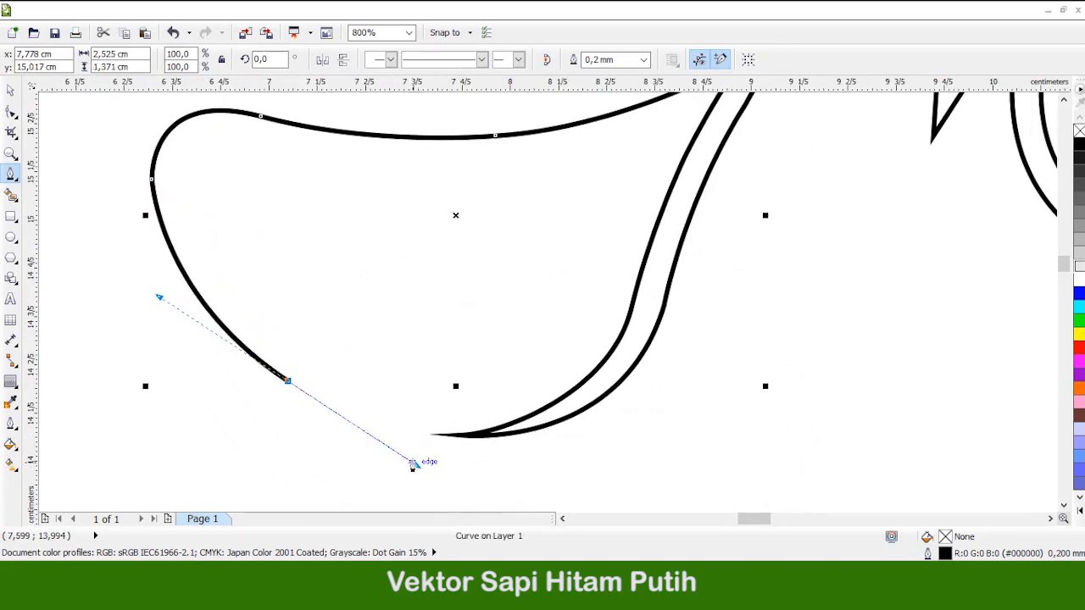
pyautogui.scroll(1, 414, 460)
pyautogui.scroll(-1, 455, 416)
pyautogui.scroll(1, 484, 393)
pyautogui.moveTo(602, 391); pyautogui.dragTo(859, 347)
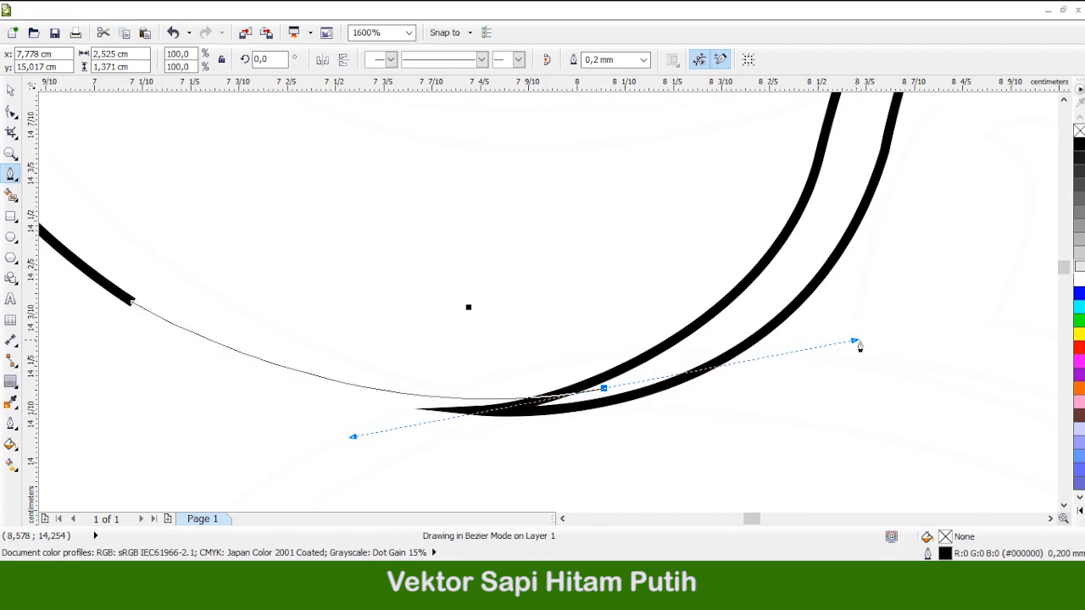
# Draw the muzzle's inner edge parallel to the outer curve back to its starting point and close the outline
pyautogui.scroll(-1, 394, 315)
pyautogui.moveTo(375, 301); pyautogui.dragTo(491, 411)
pyautogui.scroll(-1, 376, 326)
pyautogui.scroll(1, 369, 244)
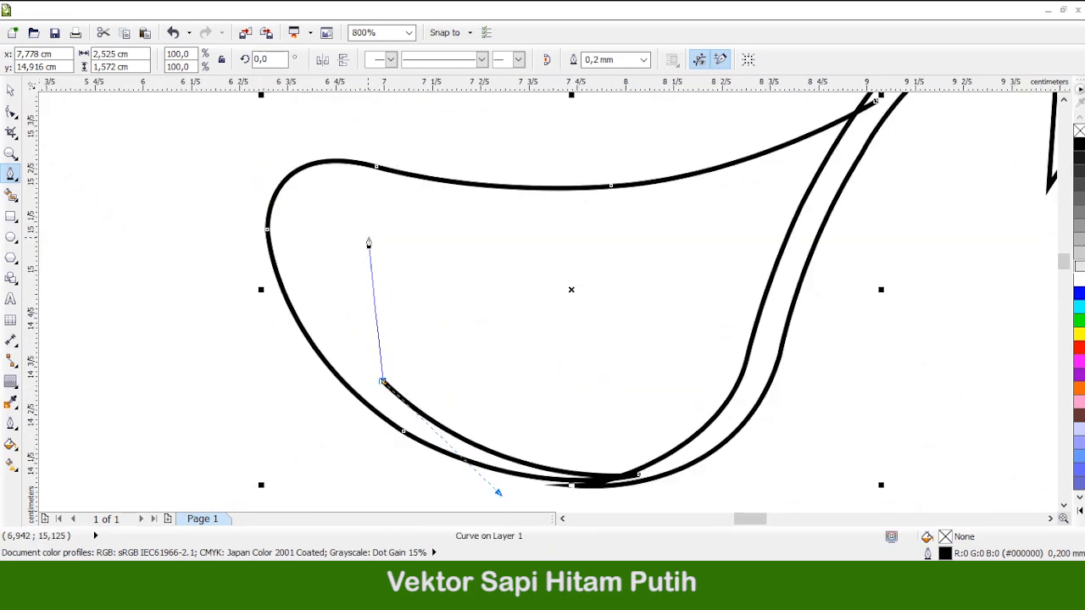
pyautogui.moveTo(304, 255); pyautogui.dragTo(286, 183)
pyautogui.click(368, 201)
pyautogui.scroll(1, 548, 263)
pyautogui.moveTo(680, 230); pyautogui.dragTo(805, 155)
pyautogui.scroll(1, 560, 290)
pyautogui.moveTo(881, 176); pyautogui.dragTo(866, 307)
# Draw a thin crescent line across the muzzle, ending in a point at the tapering band
pyautogui.scroll(-1, 595, 365)
pyautogui.scroll(1, 595, 365)
pyautogui.click(355, 318)
pyautogui.moveTo(355, 318); pyautogui.dragTo(467, 414)
pyautogui.scroll(1, 709, 339)
pyautogui.scroll(-2, 608, 235)
pyautogui.scroll(1, 521, 333)
pyautogui.scroll(-1, 504, 314)
pyautogui.scroll(-1, 593, 288)
pyautogui.scroll(1, 405, 392)
# Start an arched outline below the muzzle, rising from the lower left over the top, about 2.29 by 1.36 cm
pyautogui.click(376, 407)
pyautogui.scroll(-1, 375, 408)
pyautogui.scroll(1, 446, 311)
pyautogui.scroll(-1, 422, 301)
pyautogui.scroll(1, 410, 330)
pyautogui.moveTo(433, 218); pyautogui.dragTo(517, 155)
pyautogui.click(601, 143)
pyautogui.scroll(-1, 644, 268)
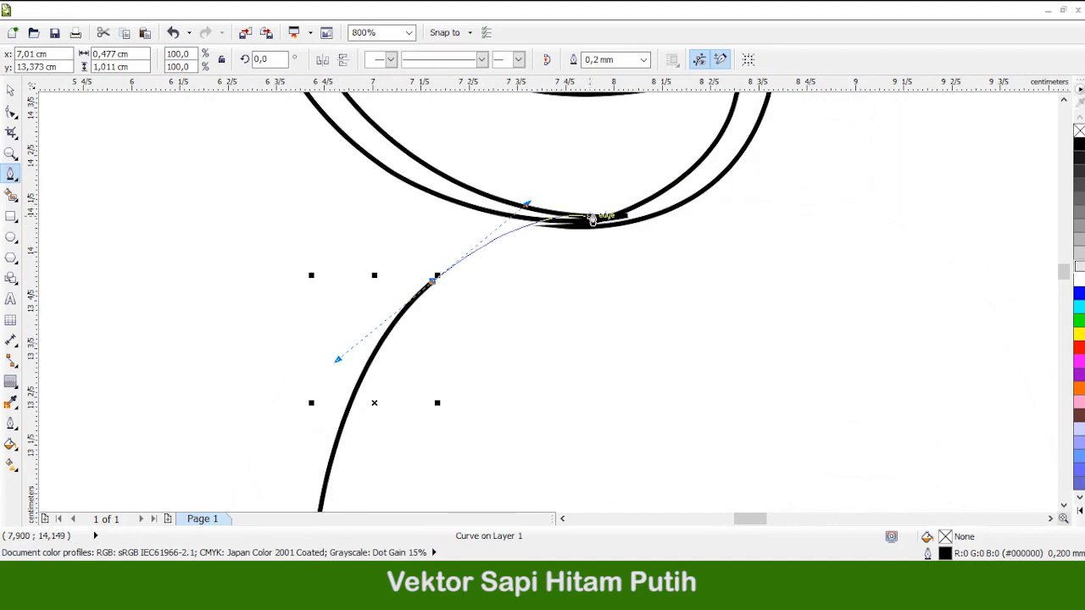
pyautogui.scroll(1, 746, 236)
pyautogui.moveTo(773, 216); pyautogui.dragTo(903, 277)
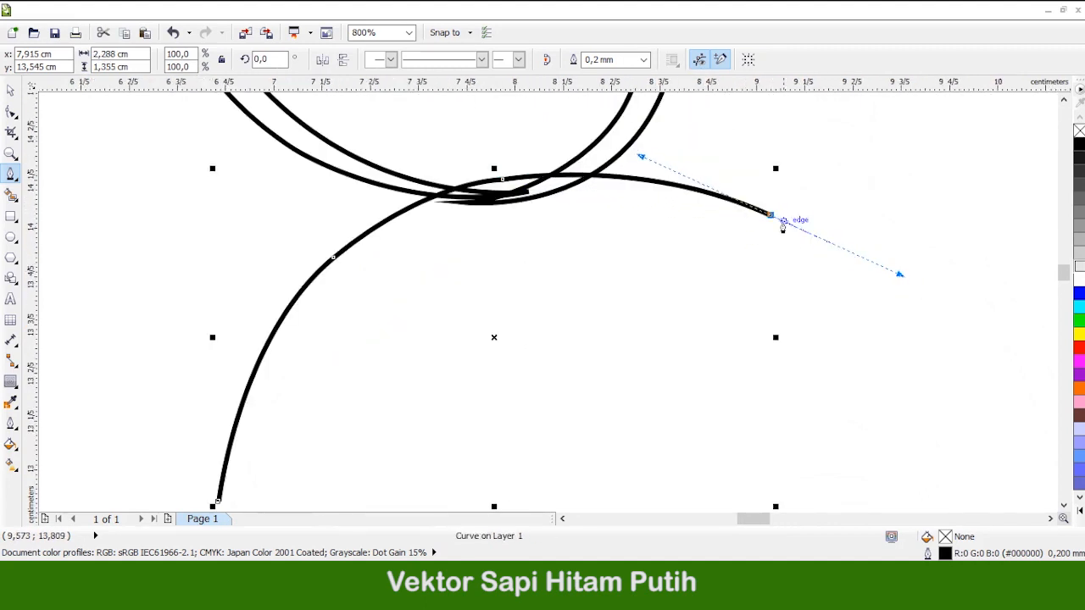
# Extend the arch down its right side into an outward-curving tip, reaching about 3.58 by 2.24 cm overall
pyautogui.scroll(-1, 643, 178)
pyautogui.scroll(1, 778, 250)
pyautogui.moveTo(797, 301); pyautogui.dragTo(852, 424)
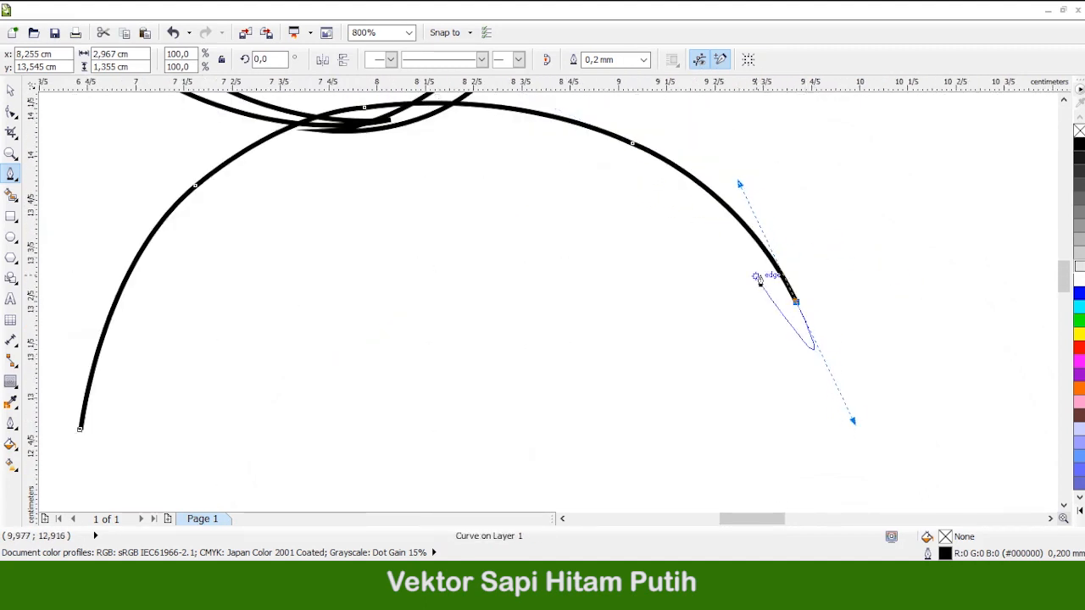
pyautogui.scroll(-1, 765, 283)
pyautogui.scroll(2, 792, 348)
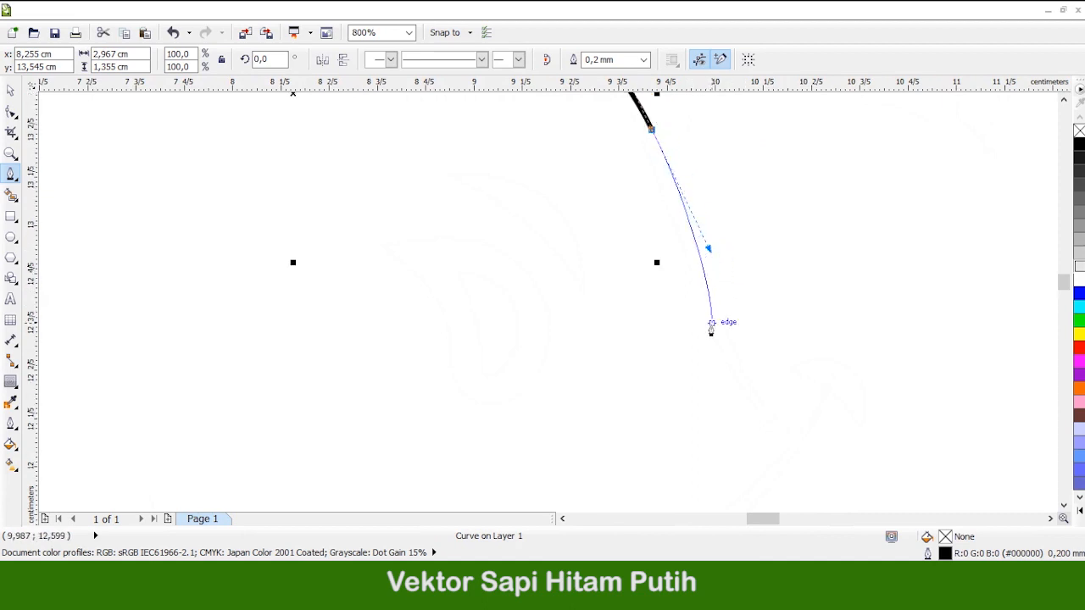
pyautogui.moveTo(719, 363); pyautogui.dragTo(714, 368)
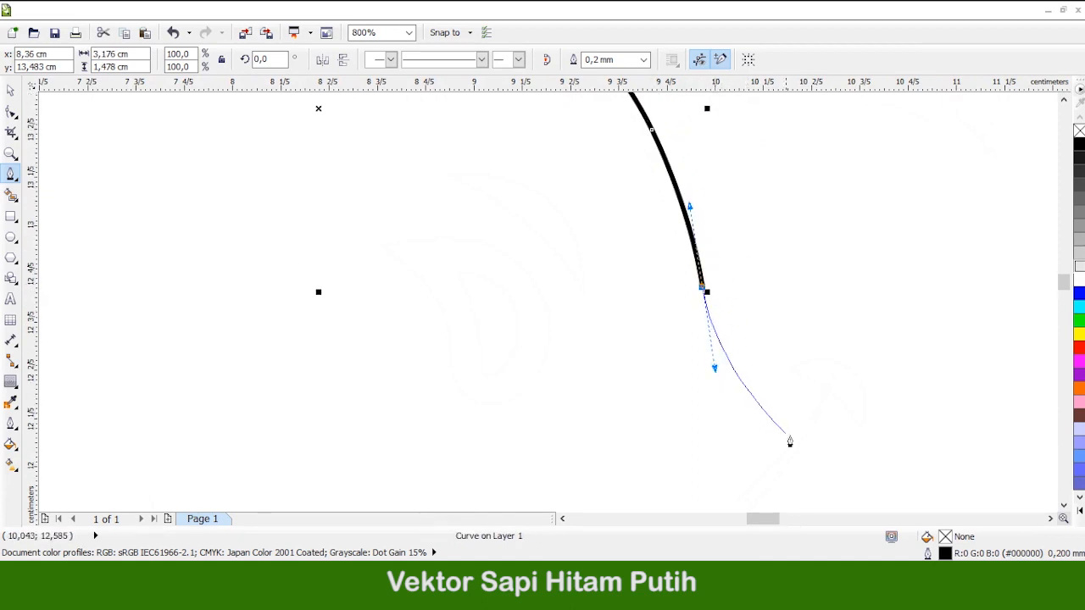
pyautogui.moveTo(800, 479); pyautogui.dragTo(843, 501)
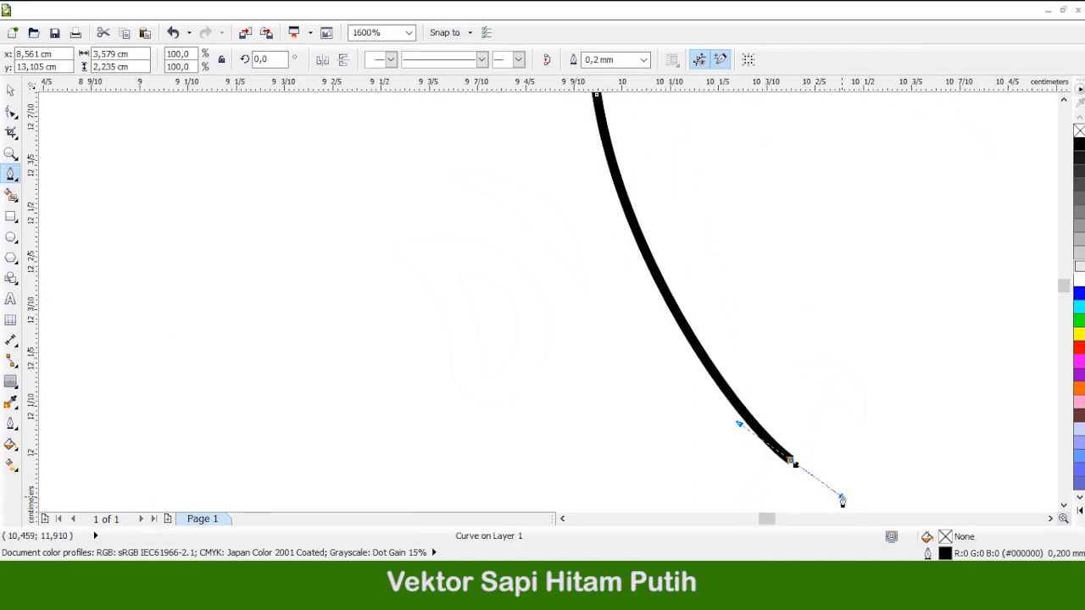
pyautogui.scroll(1, 729, 386)
# Draw the arch's inner edge back from the right tip over the top and close it at the lower left point
pyautogui.scroll(-2, 687, 270)
pyautogui.moveTo(685, 264); pyautogui.dragTo(666, 220)
pyautogui.moveTo(635, 136)
pyautogui.mouseDown()
pyautogui.moveTo(621, 104)
pyautogui.moveTo(605, 137)
pyautogui.mouseUp()
pyautogui.keyDown('alt'); pyautogui.click(667, 342); pyautogui.keyUp('alt')
pyautogui.scroll(-1, 702, 339)
pyautogui.scroll(1, 591, 283)
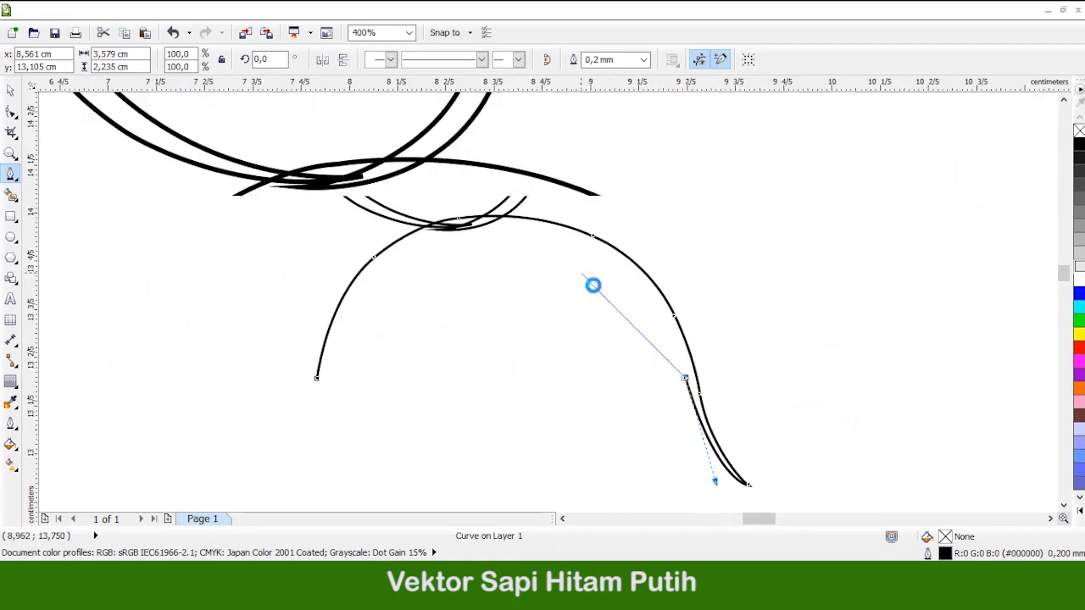
pyautogui.moveTo(631, 217); pyautogui.dragTo(529, 175)
pyautogui.moveTo(280, 170); pyautogui.dragTo(149, 220)
pyautogui.moveTo(57, 206); pyautogui.dragTo(85, 214)
pyautogui.keyDown('alt'); pyautogui.click(281, 170); pyautogui.keyUp('alt')
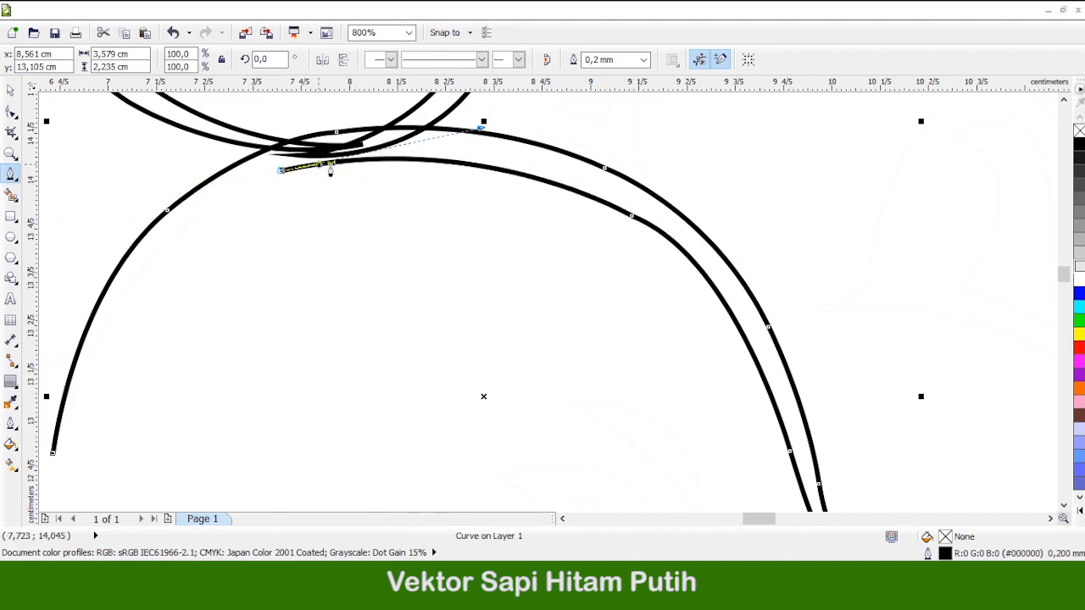
pyautogui.scroll(-1, 458, 169)
pyautogui.scroll(1, 325, 276)
pyautogui.moveTo(198, 407); pyautogui.dragTo(258, 173)
# Refine the closed arch's curve by adjusting a node with the Shape tool
pyautogui.scroll(1, 727, 266)
pyautogui.press('F10')
pyautogui.click(774, 195)
pyautogui.scroll(-1, 773, 200)
pyautogui.scroll(1, 765, 230)
pyautogui.moveTo(779, 254); pyautogui.dragTo(795, 263)
pyautogui.scroll(-1, 796, 266)
# Draw a closed dome shape about 0.77 by 0.84 cm with flared feet, resting on the arch beside the tapering band
pyautogui.click(11, 174)
pyautogui.scroll(-2, 616, 252)
pyautogui.scroll(2, 766, 266)
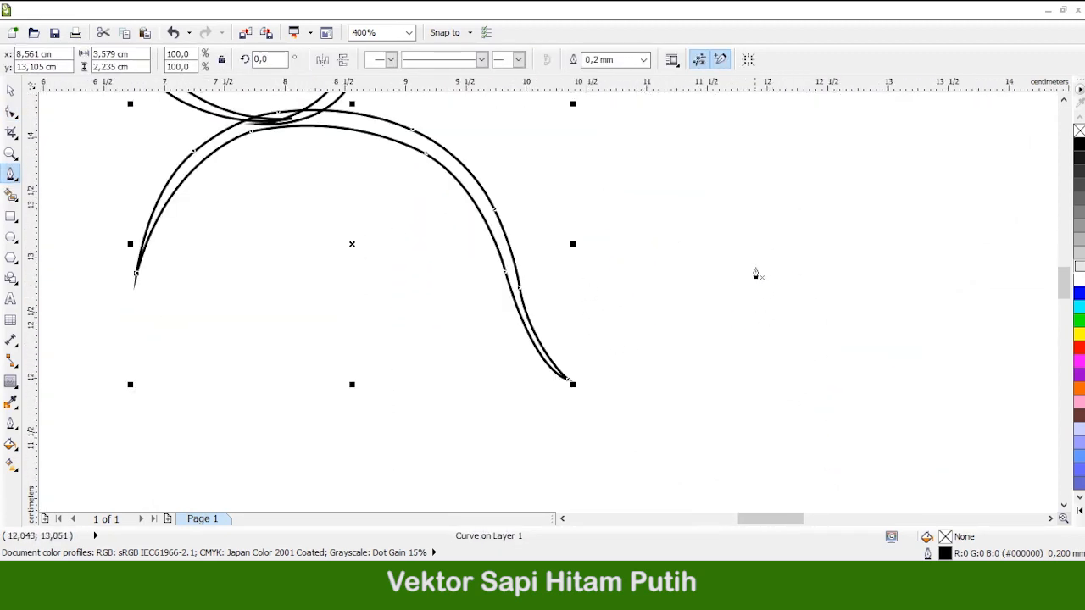
pyautogui.scroll(2, 588, 286)
pyautogui.scroll(1, 407, 227)
pyautogui.scroll(1, 373, 313)
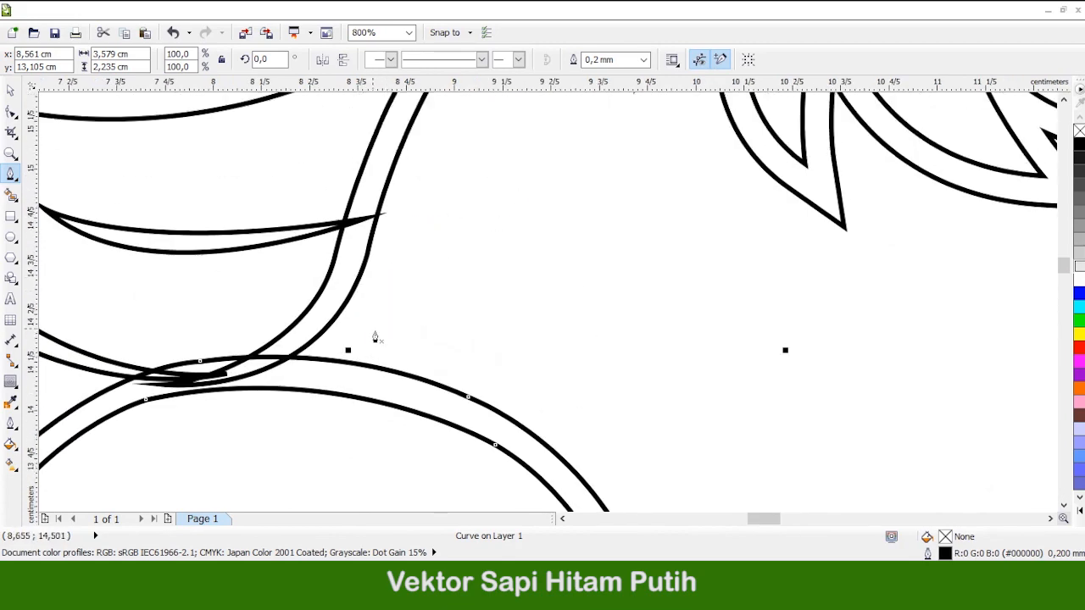
pyautogui.scroll(1, 326, 377)
pyautogui.scroll(-2, 322, 373)
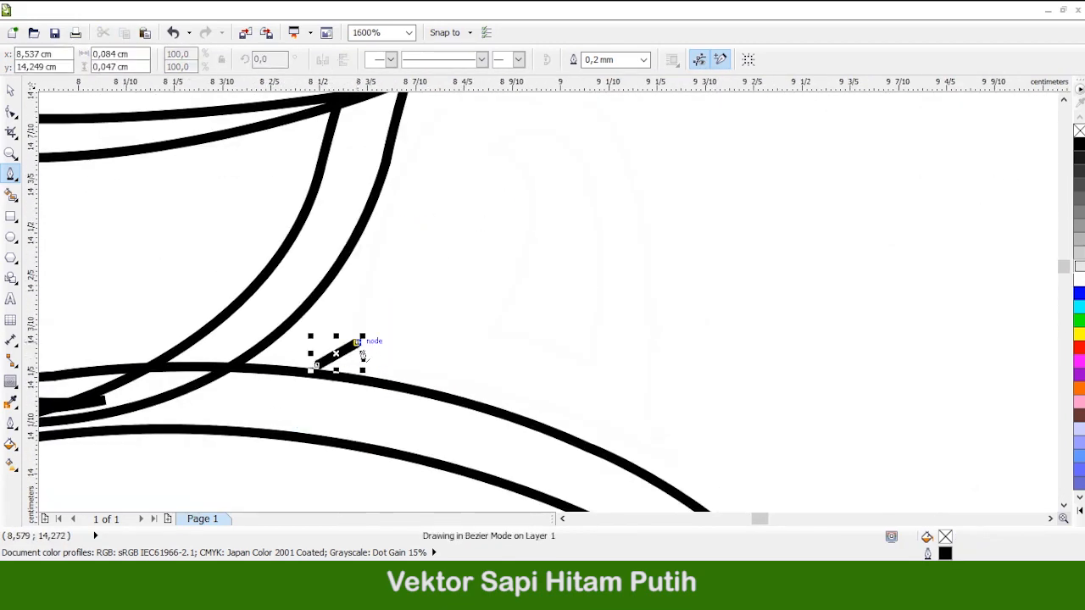
pyautogui.moveTo(521, 224); pyautogui.dragTo(520, 223)
pyautogui.click(504, 340)
pyautogui.scroll(1, 509, 345)
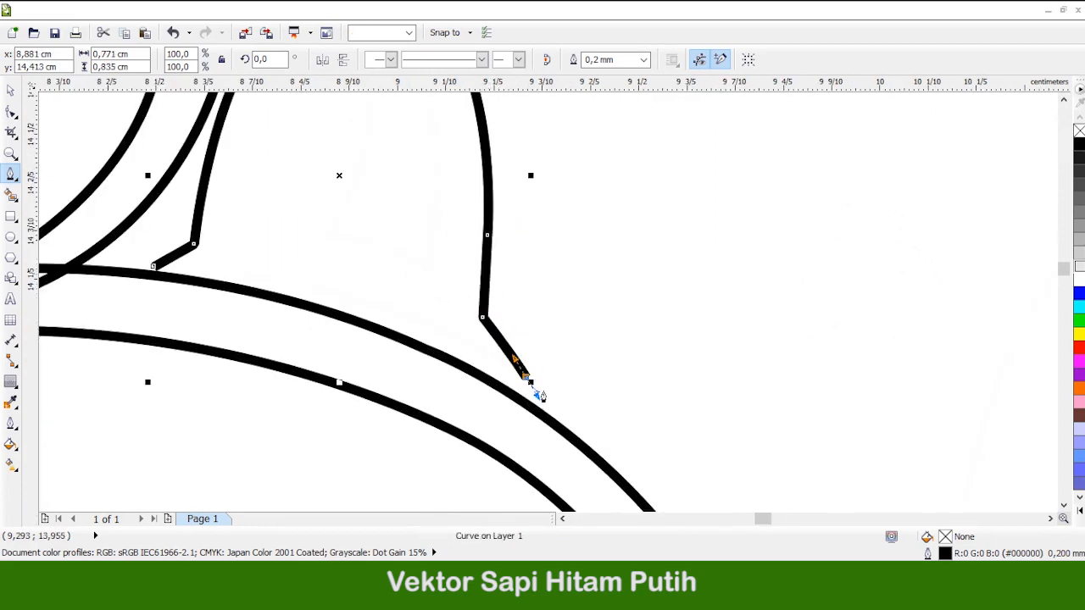
pyautogui.moveTo(119, 275)
pyautogui.mouseDown()
pyautogui.moveTo(272, 262)
pyautogui.moveTo(393, 280)
pyautogui.mouseUp()
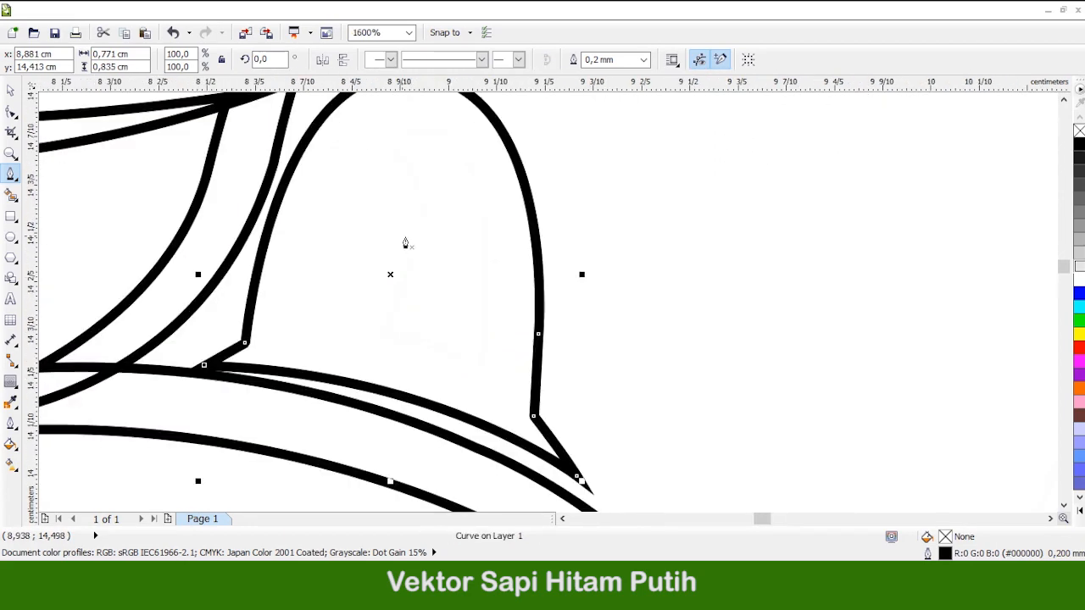
# Draw a closed inner eye shape about 0.23 by 0.5 cm inside the dome beside the tapering band
pyautogui.click(331, 235)
pyautogui.moveTo(506, 396); pyautogui.dragTo(505, 395)
pyautogui.keyDown('alt'); pyautogui.click(480, 368); pyautogui.keyUp('alt')
pyautogui.scroll(-1, 491, 377)
pyautogui.scroll(1, 456, 289)
pyautogui.moveTo(413, 234); pyautogui.dragTo(265, 329)
pyautogui.keyDown('alt'); pyautogui.click(413, 234); pyautogui.keyUp('alt')
pyautogui.moveTo(417, 420); pyautogui.dragTo(489, 290)
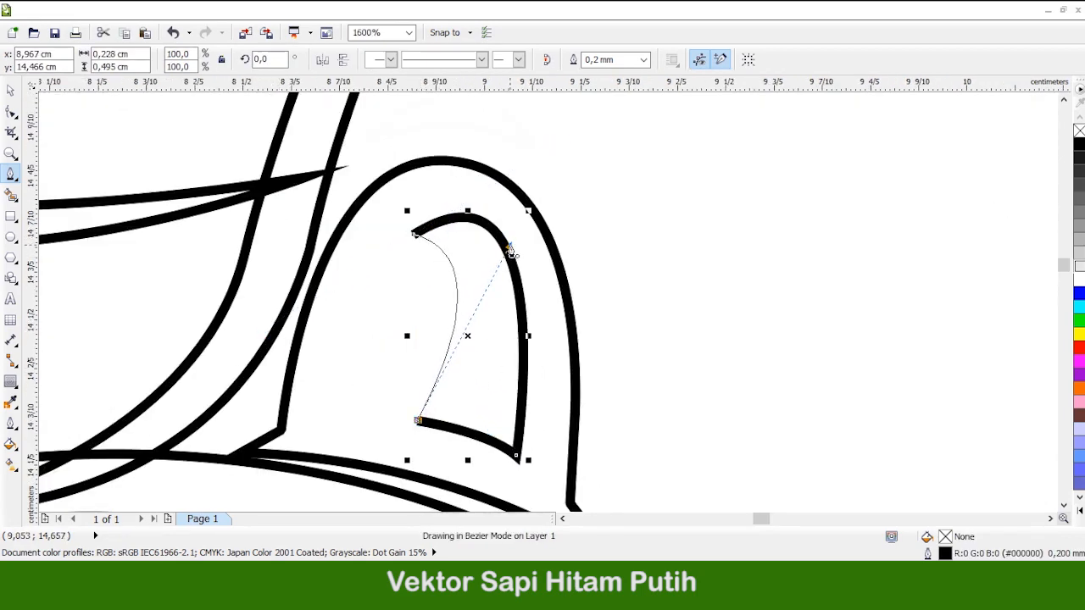
pyautogui.moveTo(511, 247); pyautogui.dragTo(510, 250)
# Draw a second closed dome with flared feet, about 1.23 by 1.25 cm, to the right of the arch
pyautogui.scroll(-1, 510, 276)
pyautogui.scroll(1, 471, 284)
pyautogui.click(412, 322)
pyautogui.moveTo(610, 350)
pyautogui.mouseDown()
pyautogui.moveTo(715, 439)
pyautogui.moveTo(695, 438)
pyautogui.mouseUp()
pyautogui.moveTo(540, 223); pyautogui.dragTo(521, 193)
pyautogui.scroll(-2, 468, 210)
pyautogui.scroll(1, 639, 345)
pyautogui.scroll(-1, 466, 337)
pyautogui.scroll(1, 511, 346)
pyautogui.moveTo(476, 350); pyautogui.dragTo(497, 351)
pyautogui.scroll(1, 542, 303)
pyautogui.moveTo(615, 181); pyautogui.dragTo(667, 182)
pyautogui.moveTo(732, 210); pyautogui.dragTo(732, 210)
pyautogui.scroll(-2, 692, 416)
pyautogui.click(685, 357)
pyautogui.moveTo(724, 406); pyautogui.dragTo(737, 428)
pyautogui.moveTo(423, 324); pyautogui.dragTo(593, 322)
# Draw a closed curved inner eye shape about 0.41 by 0.87 cm inside the second dome
pyautogui.scroll(2, 593, 322)
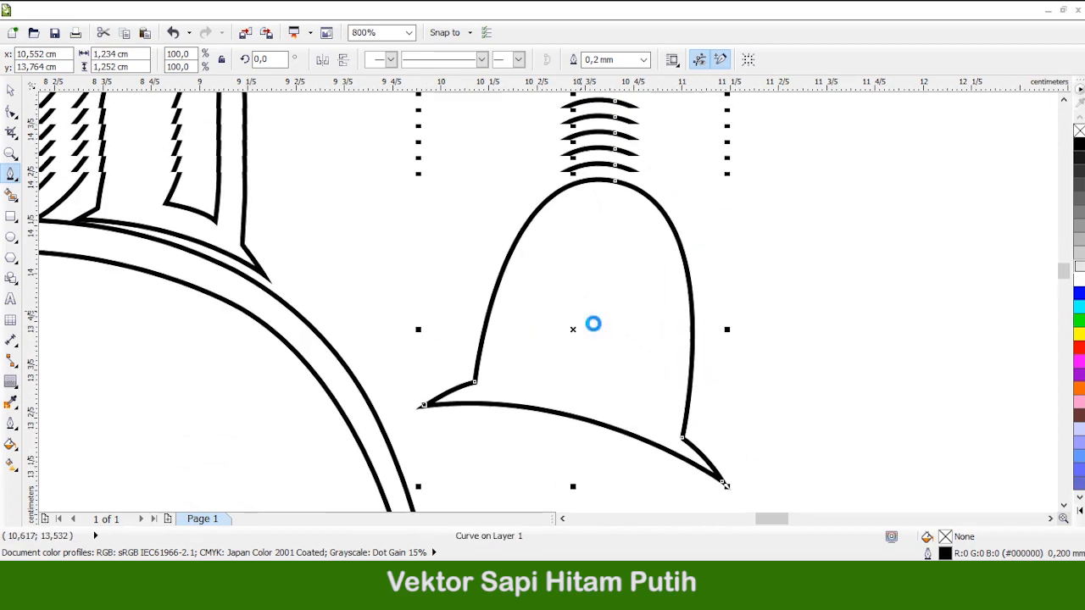
pyautogui.click(573, 383)
pyautogui.moveTo(485, 230); pyautogui.dragTo(461, 196)
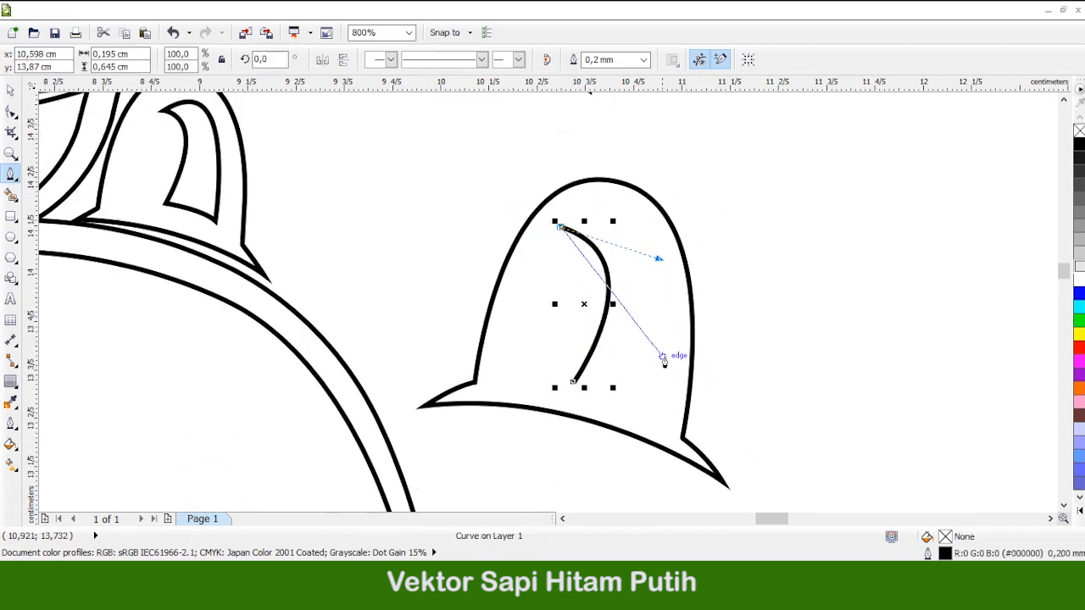
pyautogui.moveTo(675, 413); pyautogui.dragTo(651, 382)
pyautogui.hotkey('ctrl', 'z')
pyautogui.scroll(2, 664, 245)
pyautogui.hotkey('ctrl', 'z')
pyautogui.scroll(1, 667, 239)
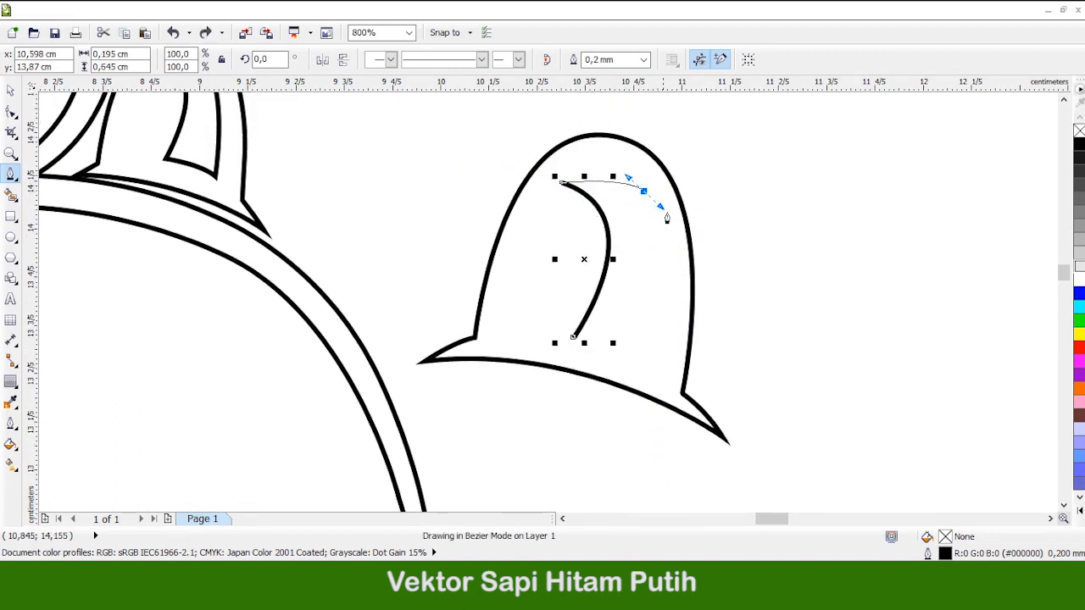
pyautogui.moveTo(669, 246); pyautogui.dragTo(670, 247)
pyautogui.click(658, 374)
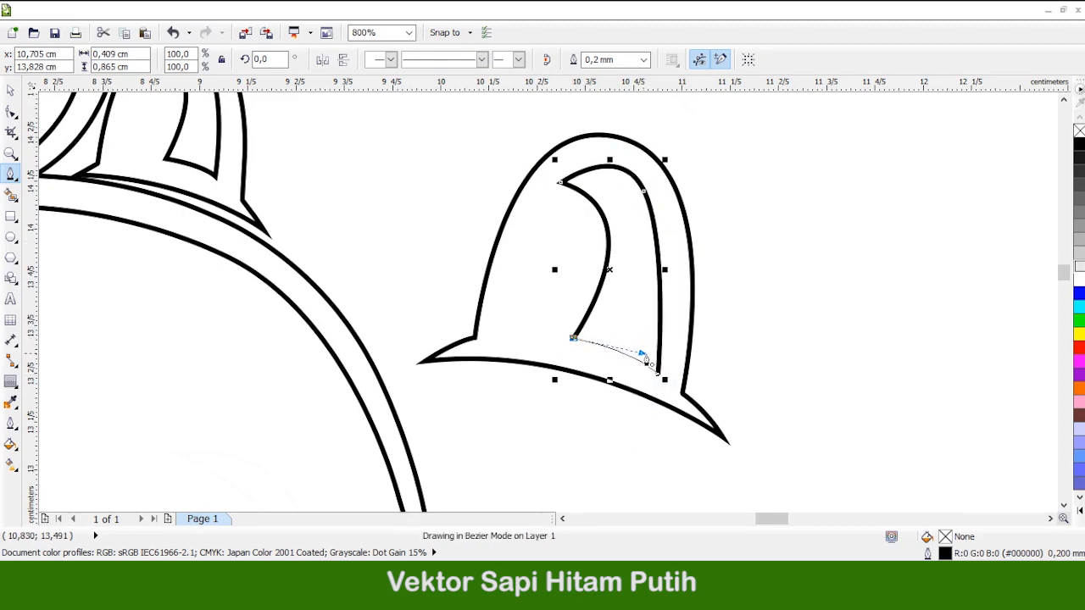
pyautogui.click(574, 339)
# Draw a thin closed eyebrow crescent about 0.61 by 0.23 cm above the second dome
pyautogui.scroll(6, 574, 339)
pyautogui.click(546, 297)
pyautogui.moveTo(695, 322); pyautogui.dragTo(736, 382)
pyautogui.moveTo(649, 265); pyautogui.dragTo(649, 266)
pyautogui.scroll(-2, 704, 280)
pyautogui.scroll(1, 692, 315)
pyautogui.scroll(-2, 644, 263)
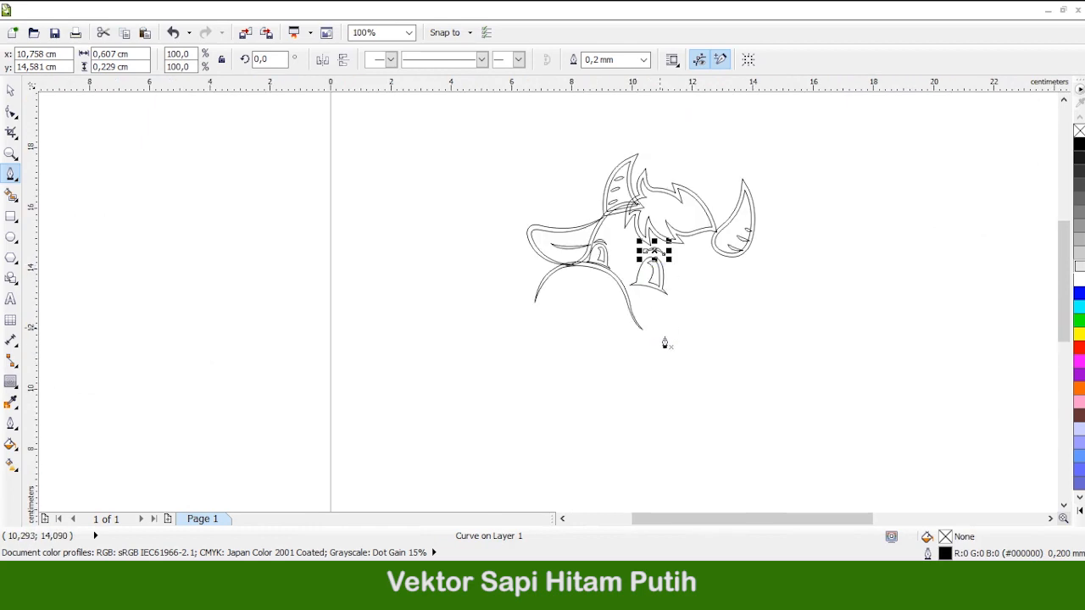
# Draw a closed crescent inside the arch, curving down toward its right leg
pyautogui.scroll(2, 609, 312)
pyautogui.scroll(1, 599, 316)
pyautogui.click(534, 220)
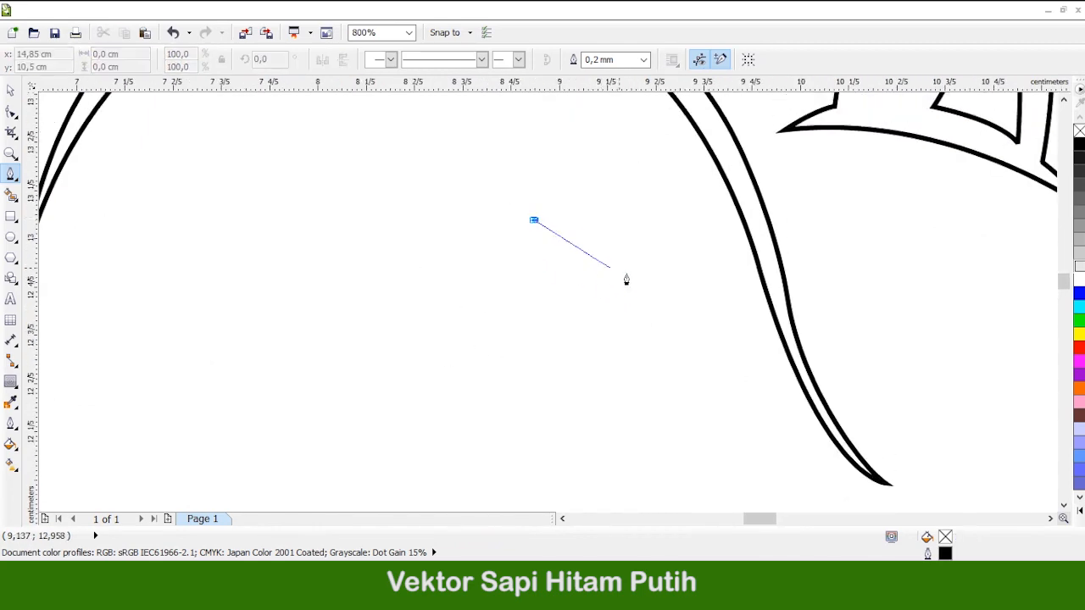
pyautogui.moveTo(712, 422); pyautogui.dragTo(712, 422)
pyautogui.keyDown('alt'); pyautogui.click(667, 336); pyautogui.keyUp('alt')
pyautogui.moveTo(534, 220); pyautogui.dragTo(678, 216)
pyautogui.scroll(-4, 593, 222)
# Draw the upper and right edges of a nostril outline below the crescent, about 0.7 by 0.63 cm
pyautogui.click(465, 227)
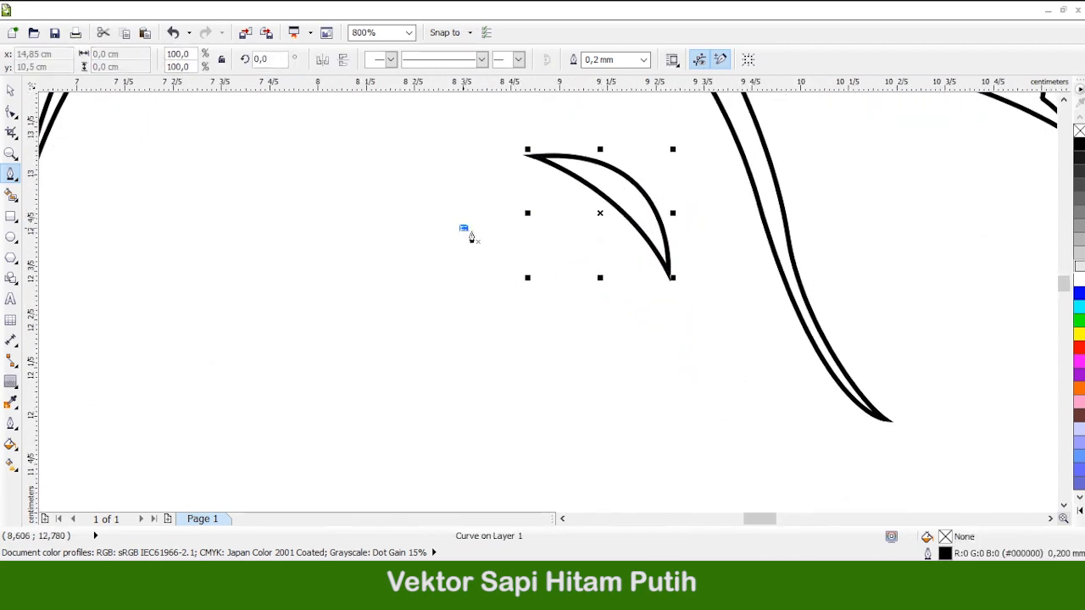
pyautogui.scroll(-1, 525, 238)
pyautogui.moveTo(675, 342); pyautogui.dragTo(675, 342)
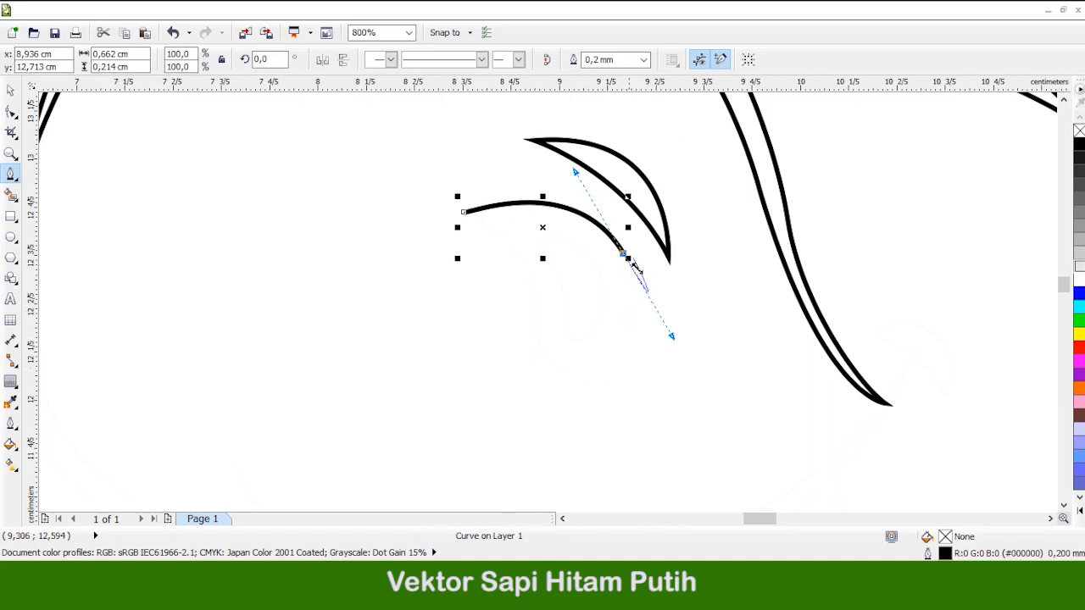
pyautogui.moveTo(572, 401); pyautogui.dragTo(573, 400)
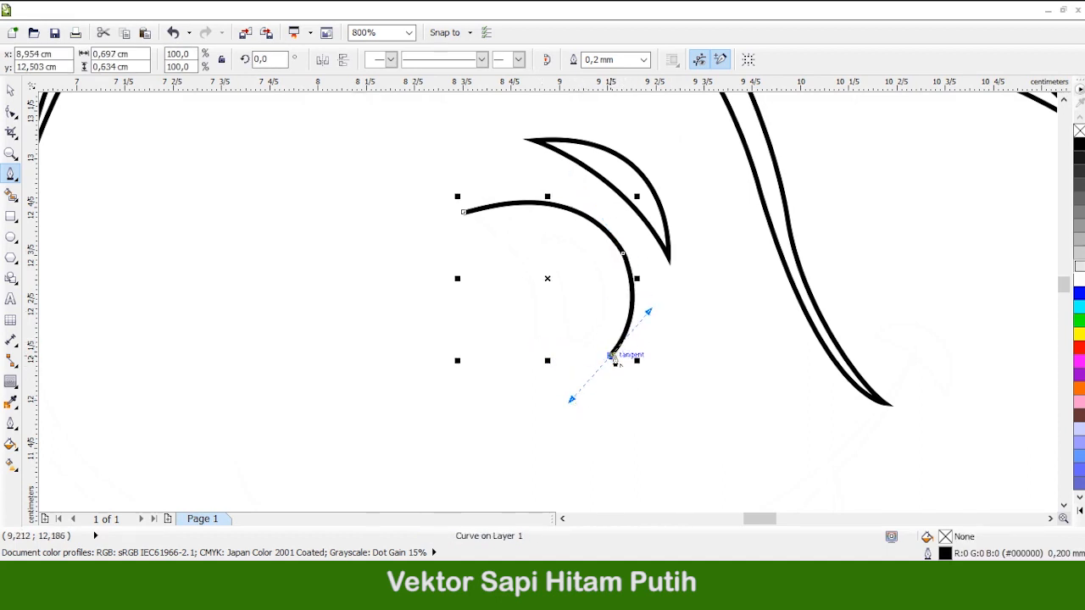
pyautogui.scroll(1, 526, 313)
# Draw the nostril's rounded bottom and concave left edge and close the outline at its upper-left tip
pyautogui.moveTo(512, 280); pyautogui.dragTo(413, 276)
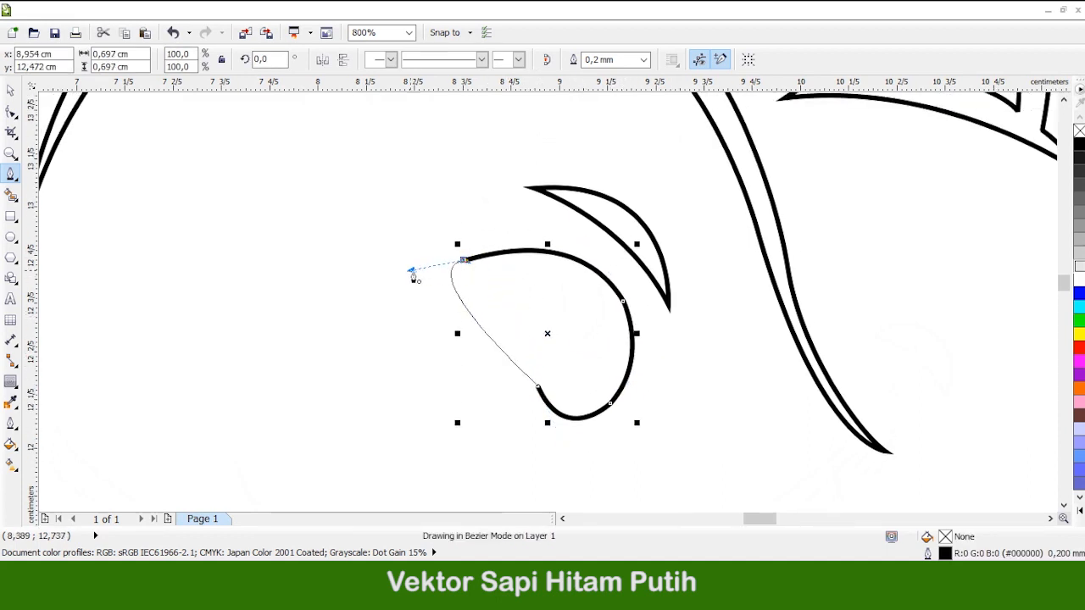
pyautogui.moveTo(543, 300); pyautogui.dragTo(544, 301)
pyautogui.scroll(1, 539, 355)
pyautogui.moveTo(530, 338); pyautogui.dragTo(531, 275)
pyautogui.moveTo(428, 188); pyautogui.dragTo(591, 291)
pyautogui.hotkey('ctrl', 'z')
pyautogui.moveTo(390, 191); pyautogui.dragTo(537, 232)
pyautogui.hotkey('ctrl', 'z')
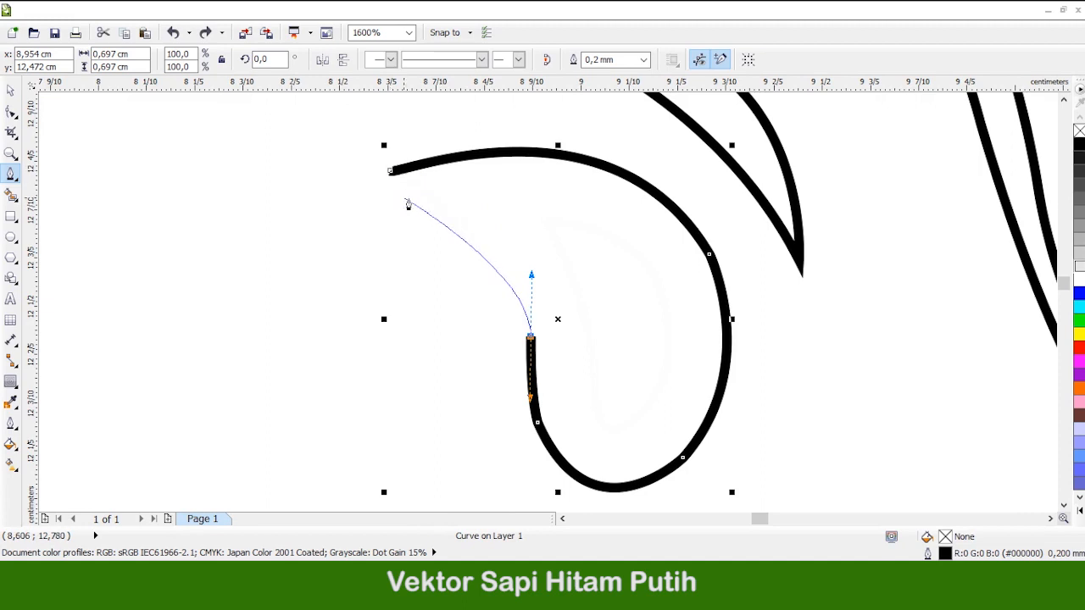
pyautogui.moveTo(390, 170); pyautogui.dragTo(446, 185)
pyautogui.scroll(-1, 515, 272)
pyautogui.click(1079, 144)
pyautogui.hotkey('ctrl', 'z')
# Draw a smaller closed teardrop shape inside the nostril outline
pyautogui.scroll(1, 525, 274)
pyautogui.click(538, 222)
pyautogui.moveTo(585, 391); pyautogui.dragTo(588, 485)
pyautogui.click(653, 375)
pyautogui.moveTo(535, 214); pyautogui.dragTo(703, 248)
pyautogui.scroll(-1, 683, 321)
# Reshape the right side of the inner nostril teardrop with the Shape tool, giving about 0.27 by 0.43 cm overall
pyautogui.click(11, 112)
pyautogui.scroll(1, 688, 345)
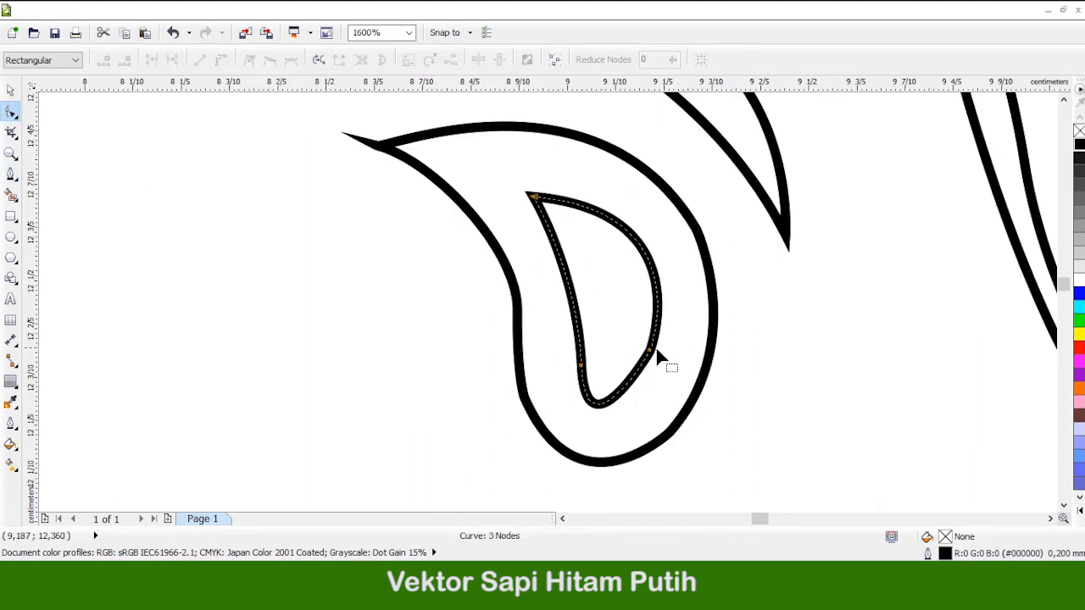
pyautogui.moveTo(654, 337); pyautogui.dragTo(667, 331)
pyautogui.moveTo(663, 332); pyautogui.dragTo(666, 329)
pyautogui.scroll(-2, 669, 320)
# Draw the muzzle's outer left edge from the arch's left end around a bulge and down to the lower right, about 1.51 by 1.91 cm
pyautogui.click(11, 174)
pyautogui.click(51, 243)
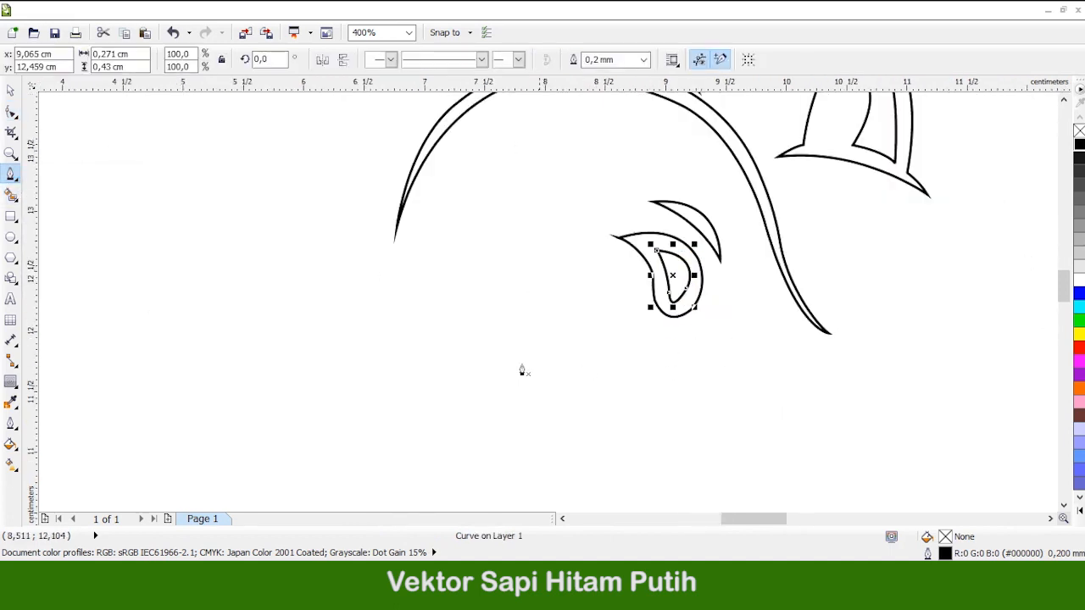
pyautogui.scroll(1, 383, 156)
pyautogui.click(461, 191)
pyautogui.scroll(-1, 417, 207)
pyautogui.moveTo(419, 304); pyautogui.dragTo(453, 344)
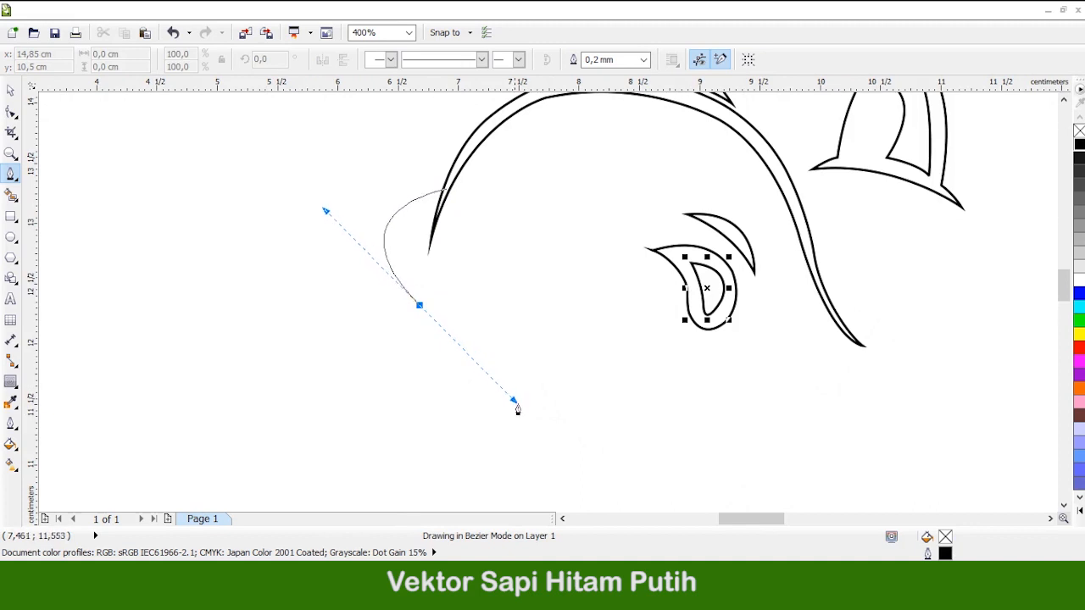
pyautogui.moveTo(516, 404); pyautogui.dragTo(512, 422)
pyautogui.scroll(1, 537, 429)
pyautogui.moveTo(597, 388); pyautogui.dragTo(891, 371)
pyautogui.keyDown('alt'); pyautogui.click(598, 389); pyautogui.keyUp('alt')
# Draw the muzzle band's inner edge back up through an inner corner and close it at the upper tip
pyautogui.scroll(-1, 607, 401)
pyautogui.scroll(1, 512, 349)
pyautogui.scroll(-1, 495, 297)
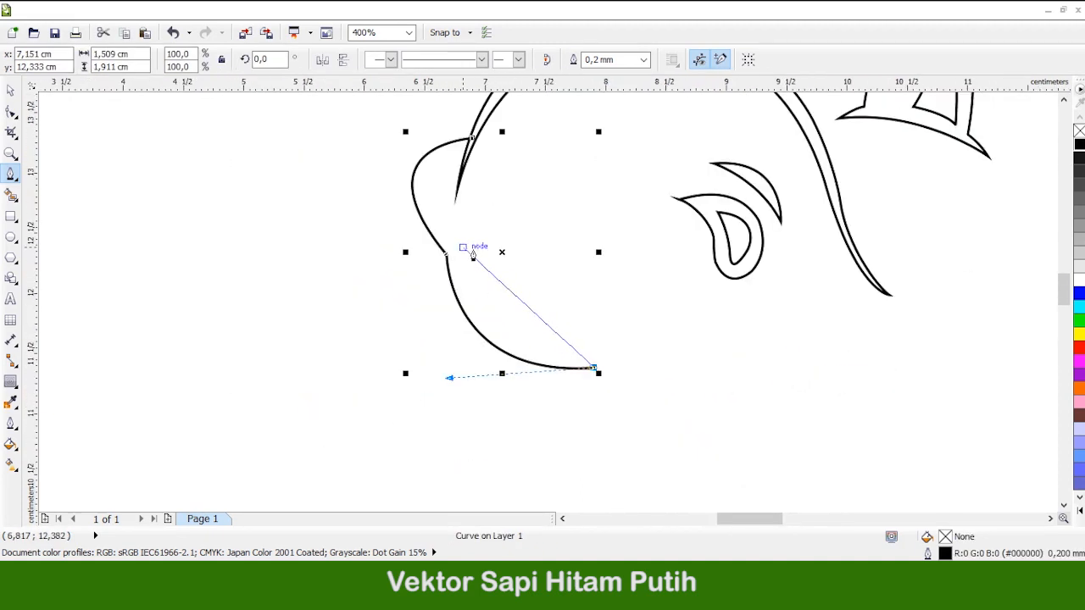
pyautogui.moveTo(462, 142); pyautogui.dragTo(477, 137)
pyautogui.scroll(1, 450, 185)
pyautogui.scroll(1, 439, 204)
pyautogui.moveTo(489, 184); pyautogui.dragTo(312, 258)
pyautogui.hotkey('ctrl', 'z')
pyautogui.moveTo(397, 185); pyautogui.dragTo(410, 173)
# Adjust the muzzle band's curves near its upper tip with the Shape tool
pyautogui.click(11, 112)
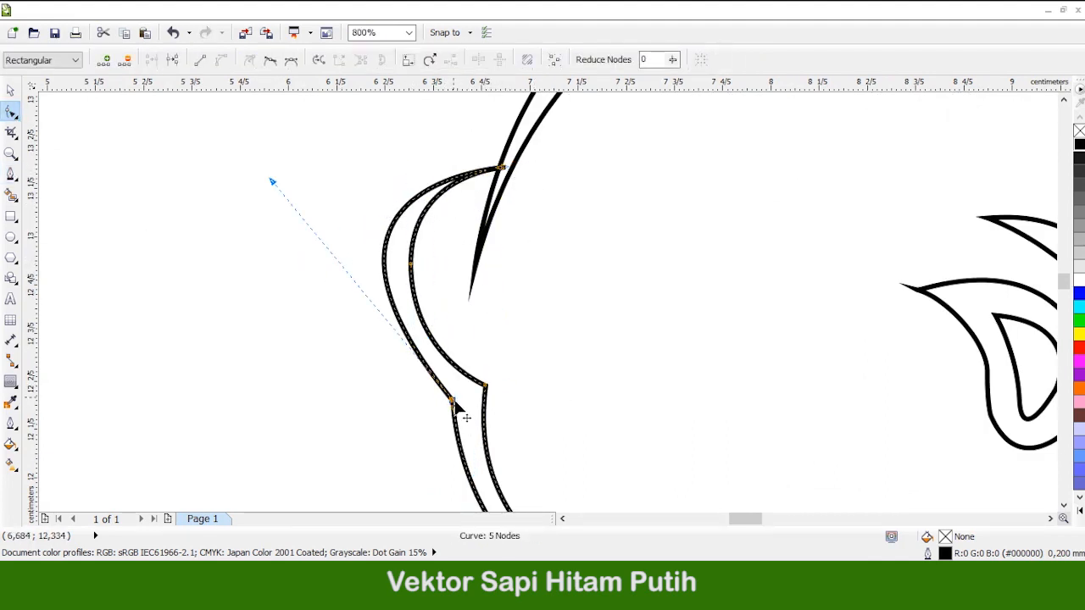
pyautogui.scroll(1, 426, 295)
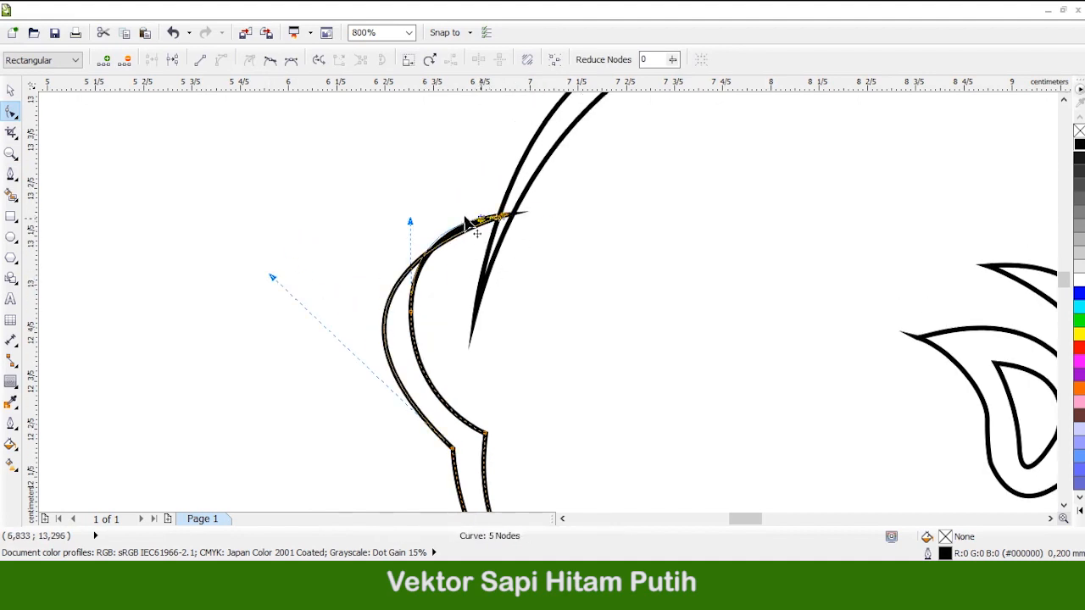
pyautogui.scroll(1, 470, 200)
pyautogui.moveTo(504, 221); pyautogui.dragTo(451, 189)
pyautogui.scroll(-1, 451, 188)
pyautogui.moveTo(249, 259); pyautogui.dragTo(261, 261)
# Refine the curve handles at the muzzle band's upper tip to separate its outer and inner edges
pyautogui.scroll(1, 465, 185)
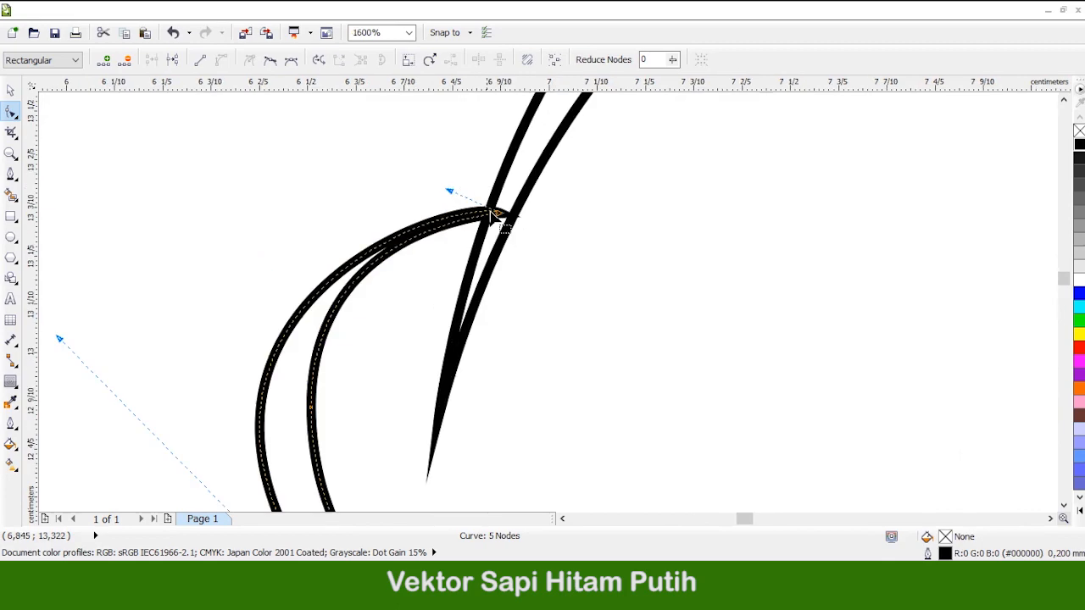
pyautogui.moveTo(498, 215)
pyautogui.mouseDown()
pyautogui.moveTo(472, 235)
pyautogui.moveTo(477, 223)
pyautogui.mouseUp()
pyautogui.moveTo(300, 232); pyautogui.dragTo(294, 263)
pyautogui.scroll(-1, 437, 275)
pyautogui.scroll(1, 443, 251)
pyautogui.moveTo(445, 218); pyautogui.dragTo(412, 235)
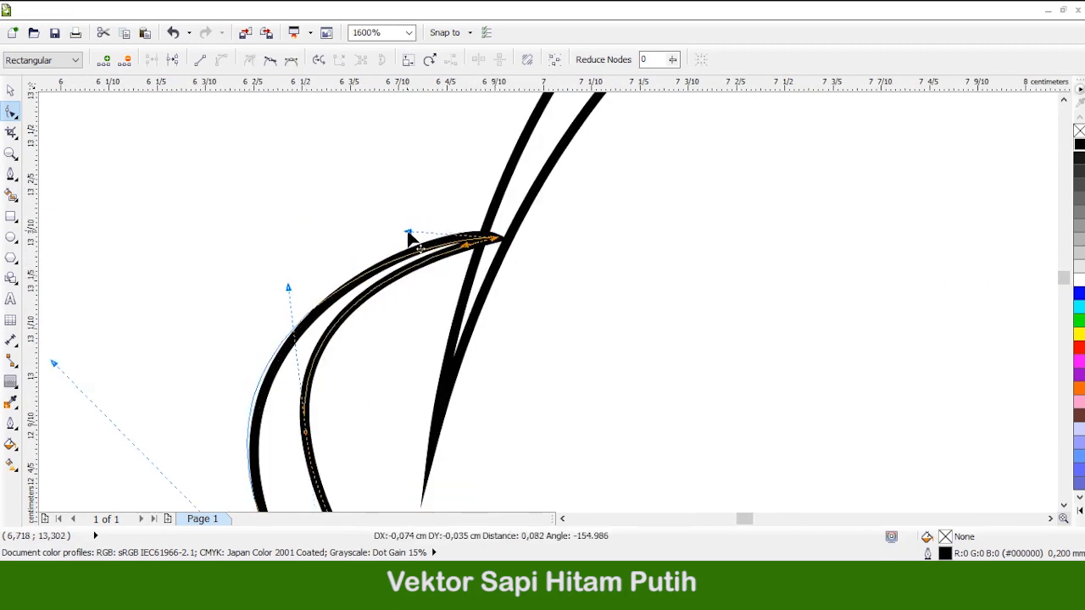
pyautogui.scroll(-1, 450, 204)
pyautogui.scroll(1, 401, 332)
# Reshape the muzzle band's inner edge around its corner by adjusting the adjoining curve handles
pyautogui.click(497, 278)
pyautogui.scroll(4, 496, 314)
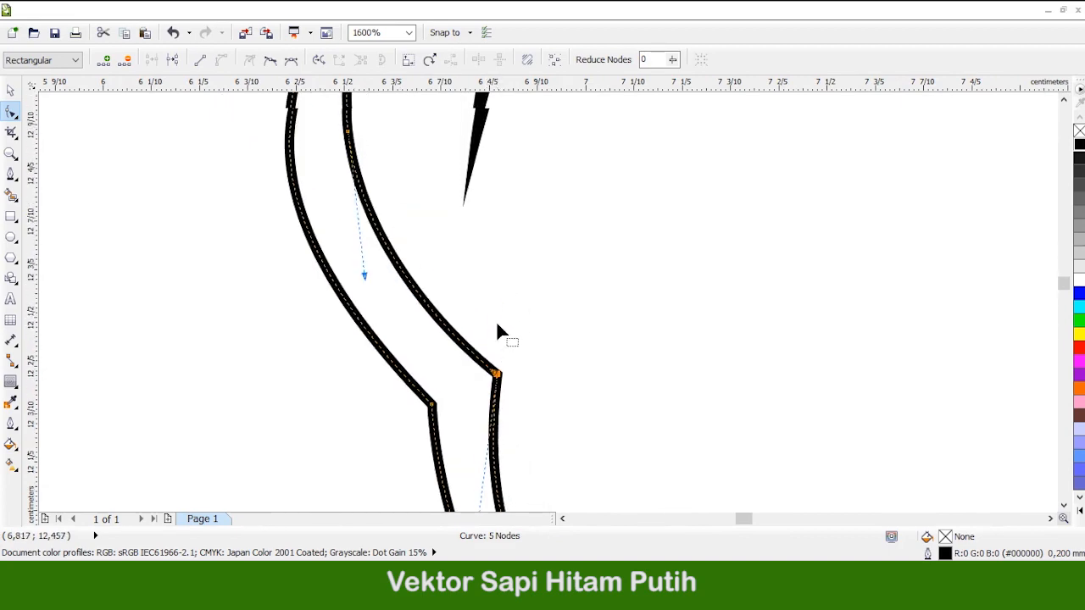
pyautogui.moveTo(494, 404); pyautogui.dragTo(467, 399)
pyautogui.moveTo(421, 322); pyautogui.dragTo(404, 324)
pyautogui.scroll(2, 402, 331)
pyautogui.moveTo(365, 388)
pyautogui.mouseDown()
pyautogui.moveTo(350, 346)
pyautogui.moveTo(350, 374)
pyautogui.mouseUp()
pyautogui.scroll(-4, 455, 334)
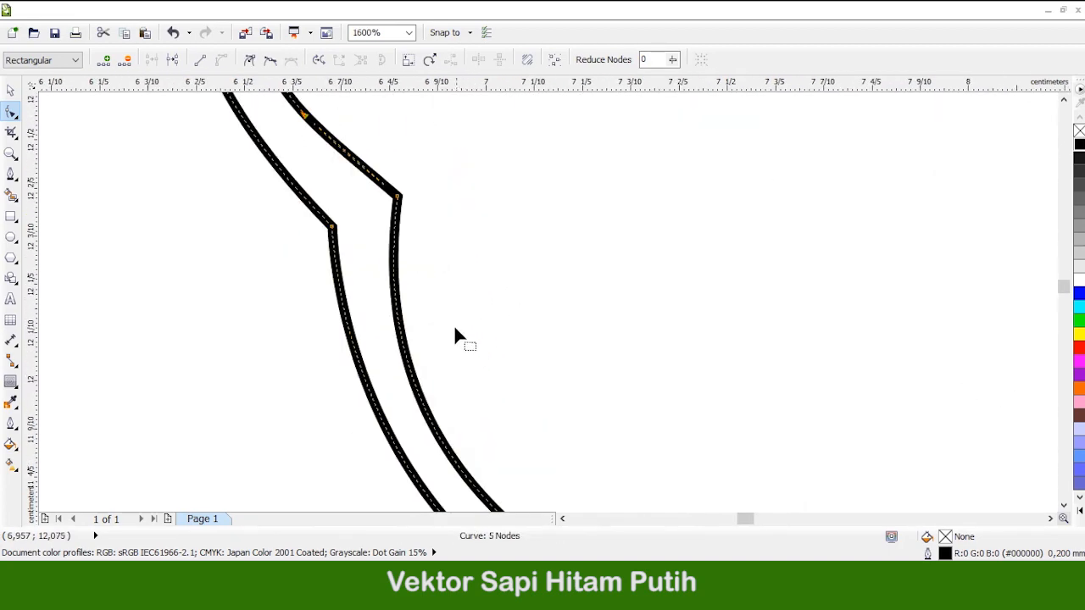
# Draw the mouth line from the muzzle band's lower tip in a sweeping curve up past the arch's right tip, about 2.81 by 1.01 cm
pyautogui.click(10, 174)
pyautogui.scroll(-2, 518, 370)
pyautogui.scroll(1, 537, 394)
pyautogui.scroll(-1, 487, 364)
pyautogui.scroll(1, 371, 293)
pyautogui.scroll(3, 445, 339)
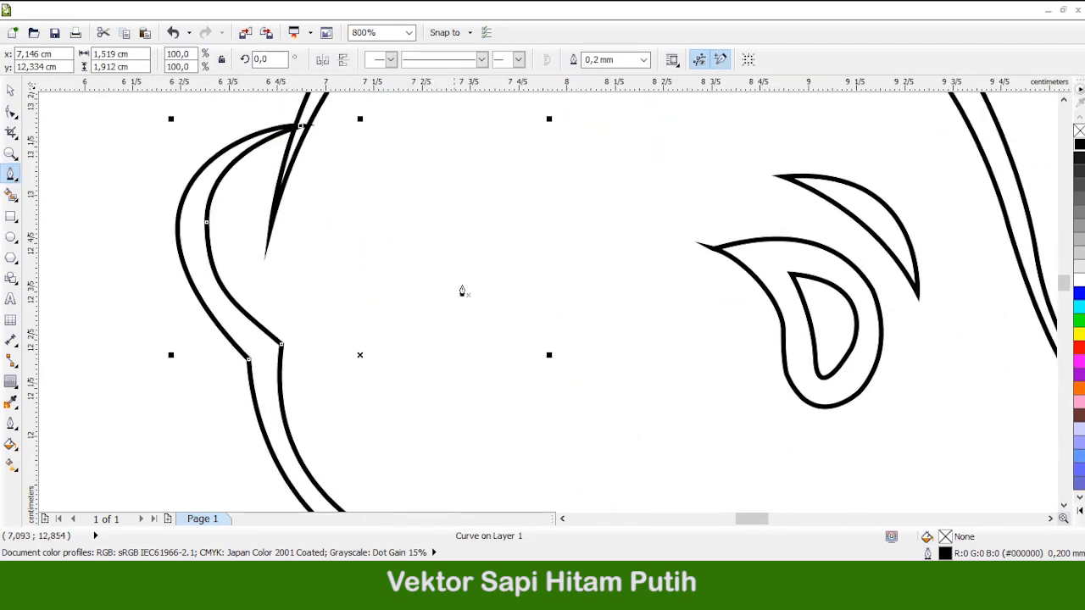
pyautogui.scroll(-1, 423, 276)
pyautogui.scroll(2, 307, 212)
pyautogui.scroll(-3, 500, 213)
pyautogui.scroll(1, 606, 354)
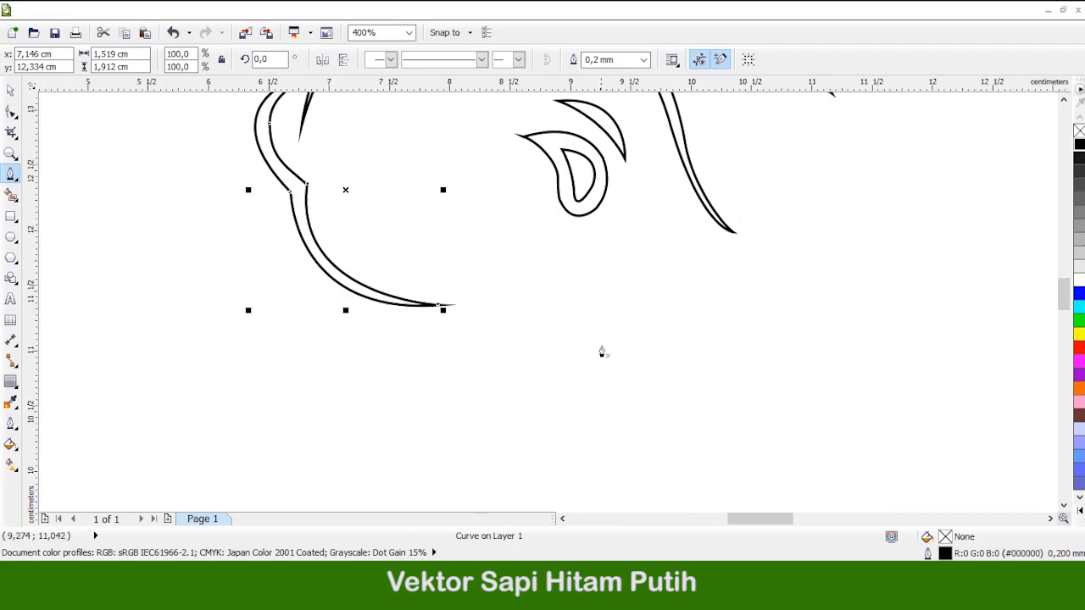
pyautogui.click(412, 270)
pyautogui.moveTo(606, 316); pyautogui.dragTo(691, 305)
pyautogui.moveTo(771, 285); pyautogui.dragTo(817, 148)
pyautogui.scroll(1, 758, 238)
pyautogui.scroll(-1, 803, 186)
pyautogui.keyDown('alt'); pyautogui.click(751, 218); pyautogui.keyUp('alt')
# Extend the mouth outline back along its lower edge to a corner and down the lower lip's right side, reaching about 2.81 by 1.8 cm
pyautogui.scroll(-1, 756, 211)
pyautogui.scroll(1, 712, 282)
pyautogui.scroll(-1, 762, 284)
pyautogui.scroll(-1, 774, 261)
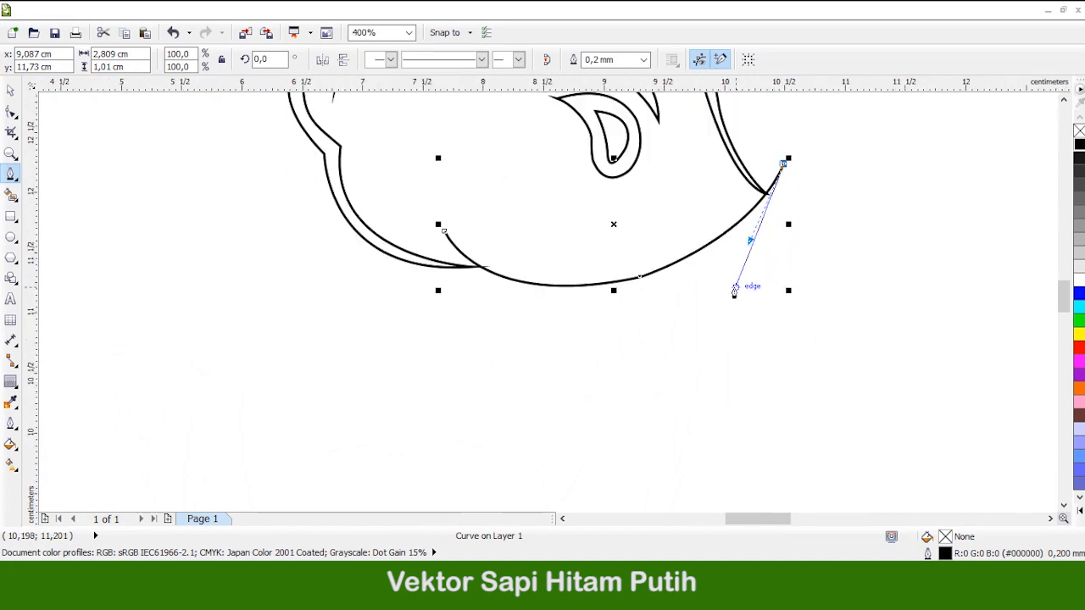
pyautogui.scroll(1, 729, 296)
pyautogui.moveTo(599, 394); pyautogui.dragTo(473, 468)
pyautogui.keyDown('alt'); pyautogui.click(686, 343); pyautogui.keyUp('alt')
pyautogui.scroll(-1, 707, 323)
pyautogui.scroll(1, 649, 491)
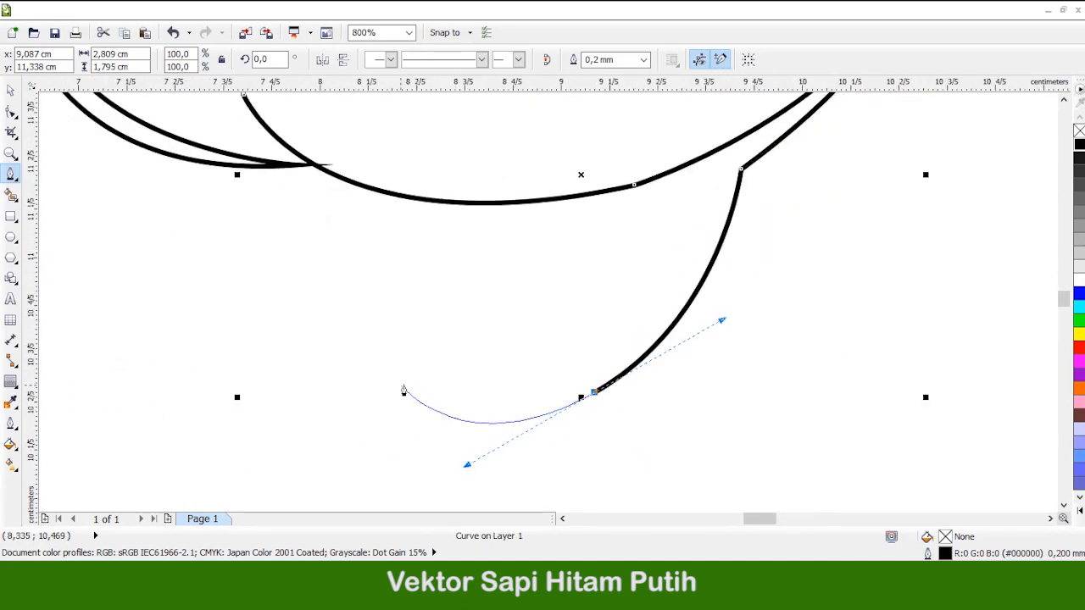
# Draw the lower lip's bottom and left side up to a corner and close the mouth outline at its upper-left tip
pyautogui.click(402, 375)
pyautogui.scroll(-1, 398, 381)
pyautogui.scroll(1, 399, 382)
pyautogui.moveTo(367, 215); pyautogui.dragTo(380, 197)
pyautogui.moveTo(373, 151); pyautogui.dragTo(375, 150)
pyautogui.scroll(2, 436, 341)
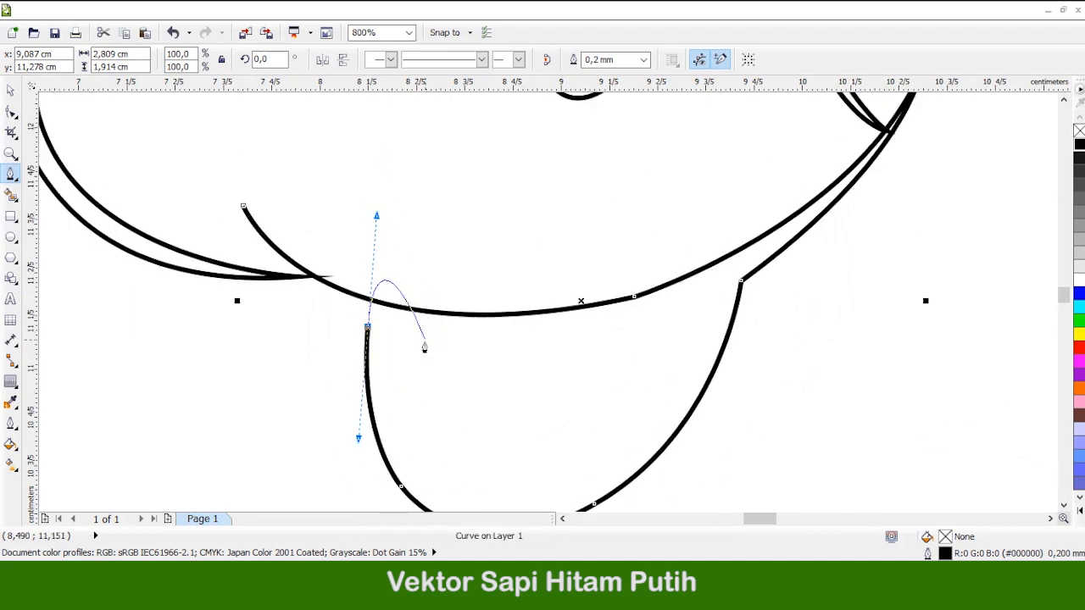
pyautogui.moveTo(259, 333); pyautogui.dragTo(258, 331)
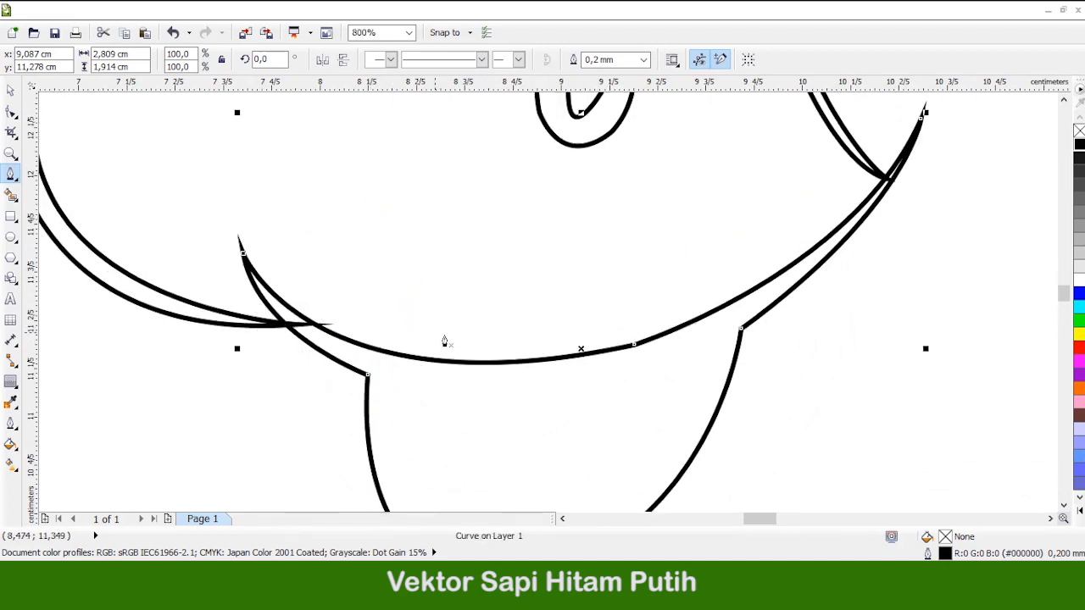
# Draw a closed leaf-like shape about 1.05 by 0.53 cm inside the lower lip
pyautogui.scroll(-1, 483, 350)
pyautogui.scroll(1, 487, 343)
pyautogui.click(398, 309)
pyautogui.moveTo(651, 305); pyautogui.dragTo(750, 381)
pyautogui.moveTo(503, 401); pyautogui.dragTo(410, 405)
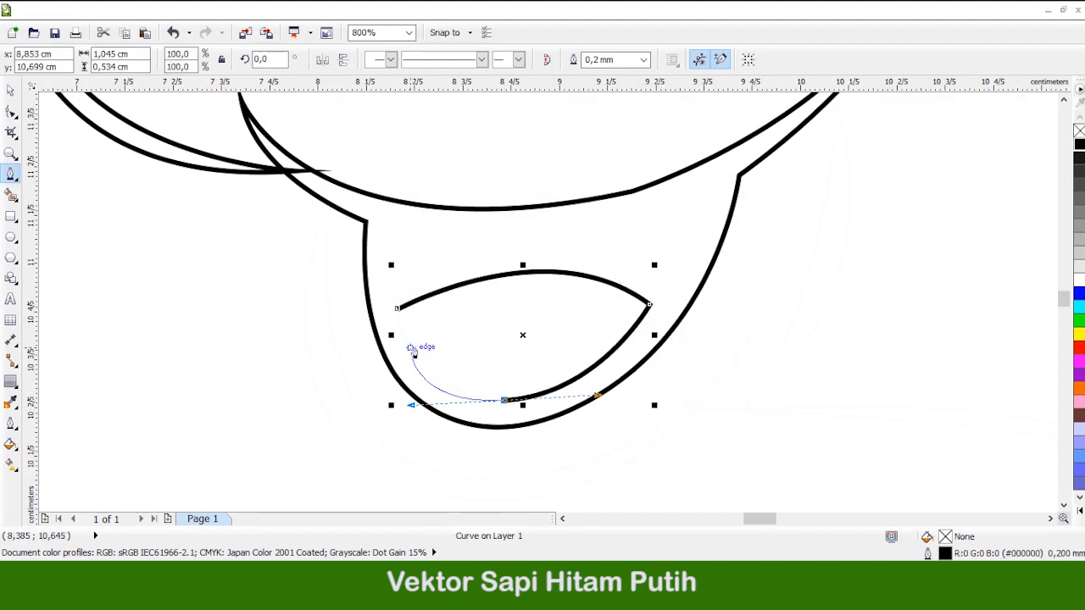
pyautogui.scroll(-1, 540, 370)
pyautogui.scroll(1, 429, 305)
# Draw a closed crescent wrapping the left side and underside of the lower lip, about 1.81 by 1.28 cm
pyautogui.click(442, 251)
pyautogui.scroll(-1, 425, 270)
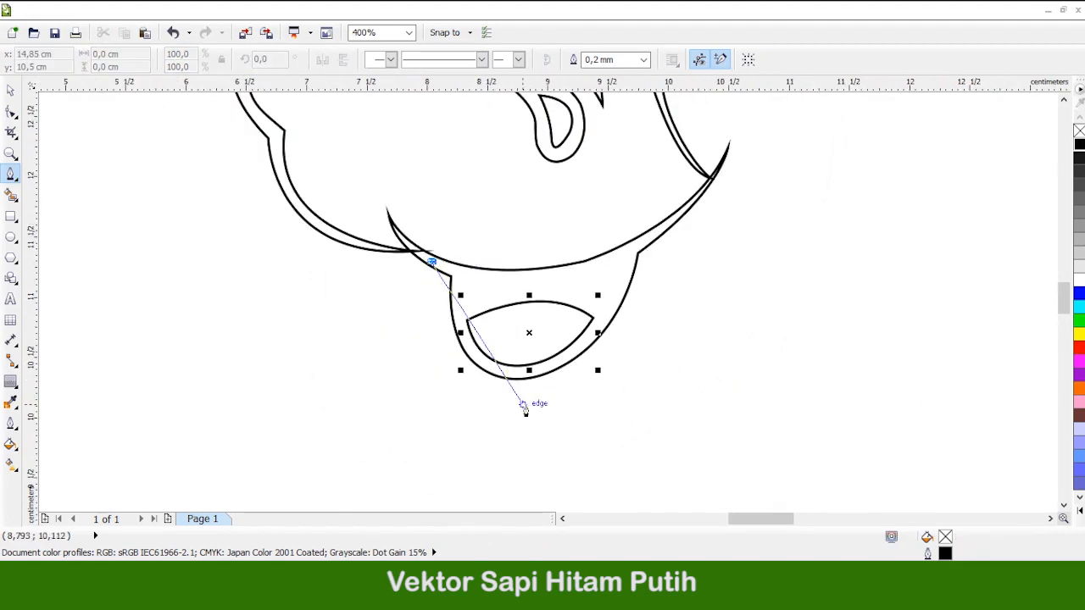
pyautogui.moveTo(633, 404); pyautogui.dragTo(632, 391)
pyautogui.scroll(1, 607, 368)
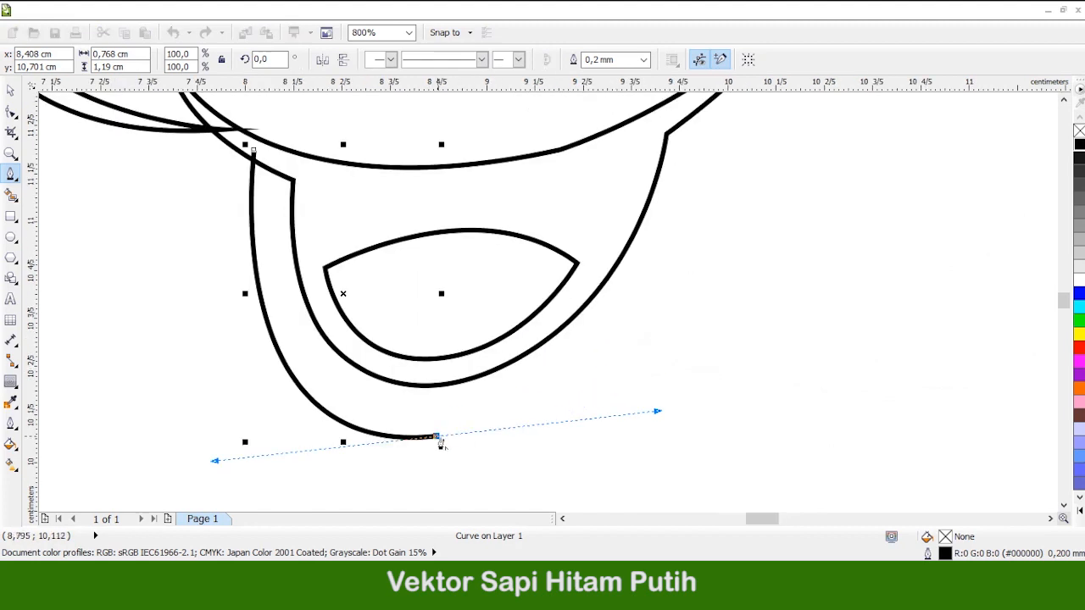
pyautogui.moveTo(672, 302); pyautogui.dragTo(742, 212)
pyautogui.moveTo(785, 178); pyautogui.dragTo(772, 184)
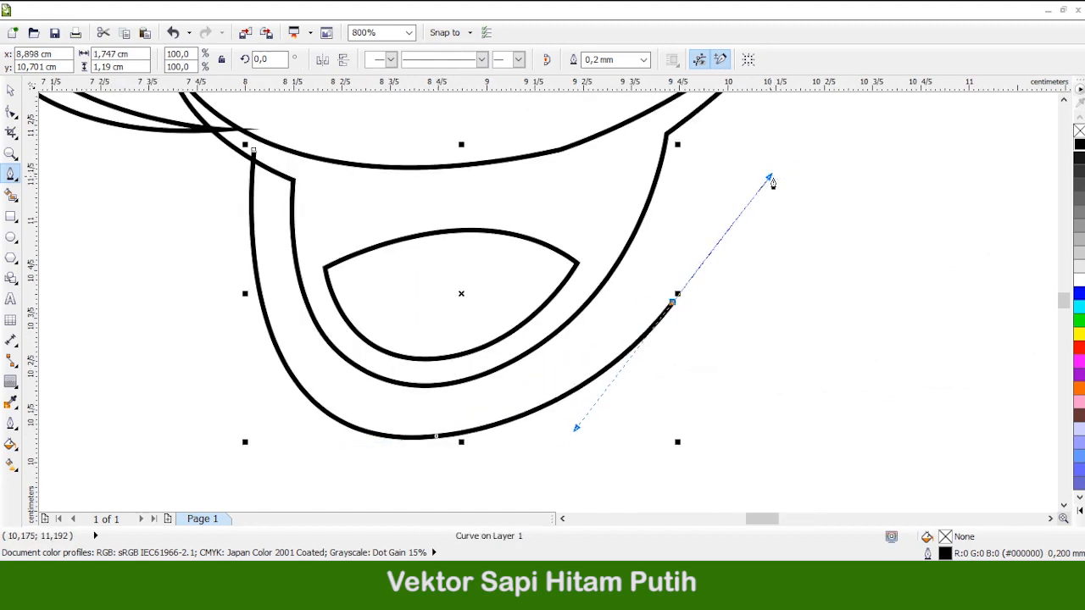
pyautogui.moveTo(381, 455)
pyautogui.mouseDown()
pyautogui.moveTo(184, 446)
pyautogui.moveTo(190, 434)
pyautogui.mouseUp()
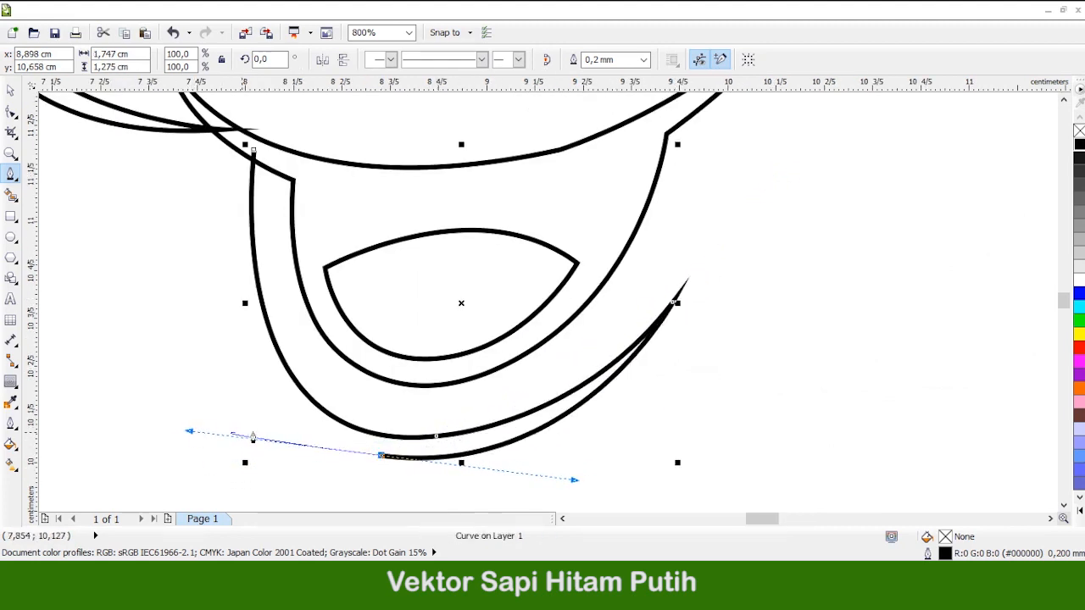
pyautogui.moveTo(254, 150); pyautogui.dragTo(246, 217)
pyautogui.scroll(-1, 404, 390)
pyautogui.scroll(1, 578, 402)
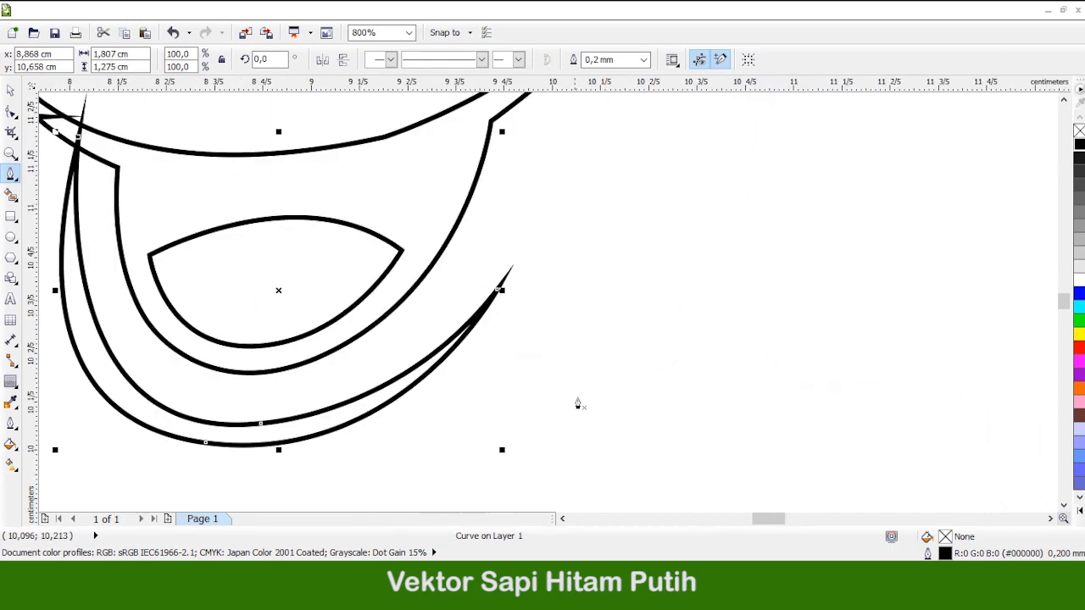
# Draw a closed crescent about 1.34 cm tall from the mouth's right edge down beside the lower lip
pyautogui.scroll(-1, 449, 417)
pyautogui.scroll(1, 530, 335)
pyautogui.scroll(1, 528, 222)
pyautogui.scroll(1, 517, 183)
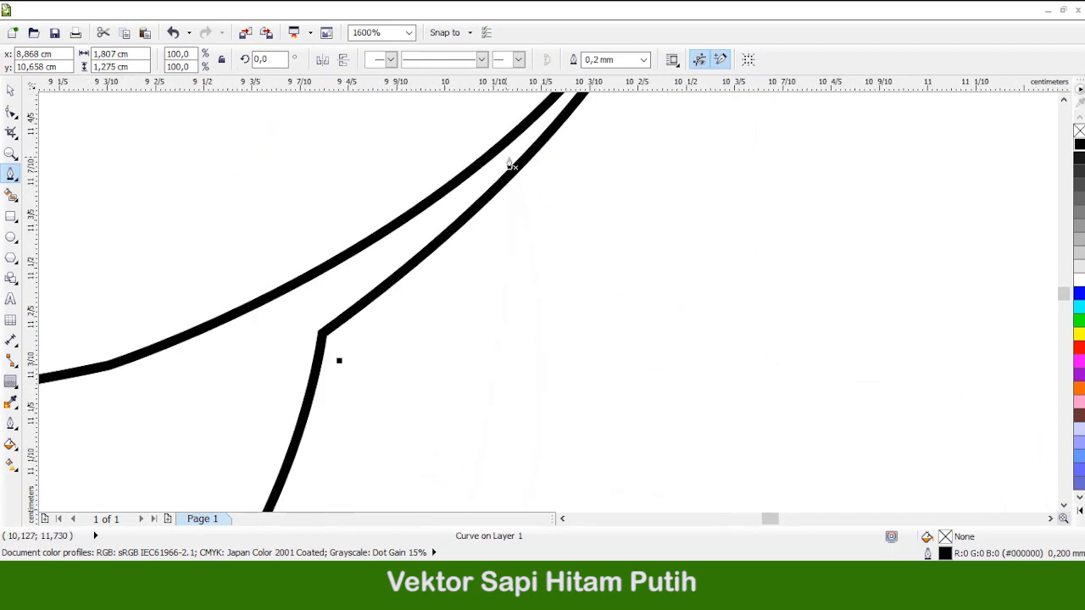
pyautogui.click(507, 160)
pyautogui.scroll(-1, 556, 175)
pyautogui.scroll(-1, 475, 356)
pyautogui.moveTo(436, 424); pyautogui.dragTo(326, 464)
pyautogui.moveTo(332, 427); pyautogui.dragTo(332, 428)
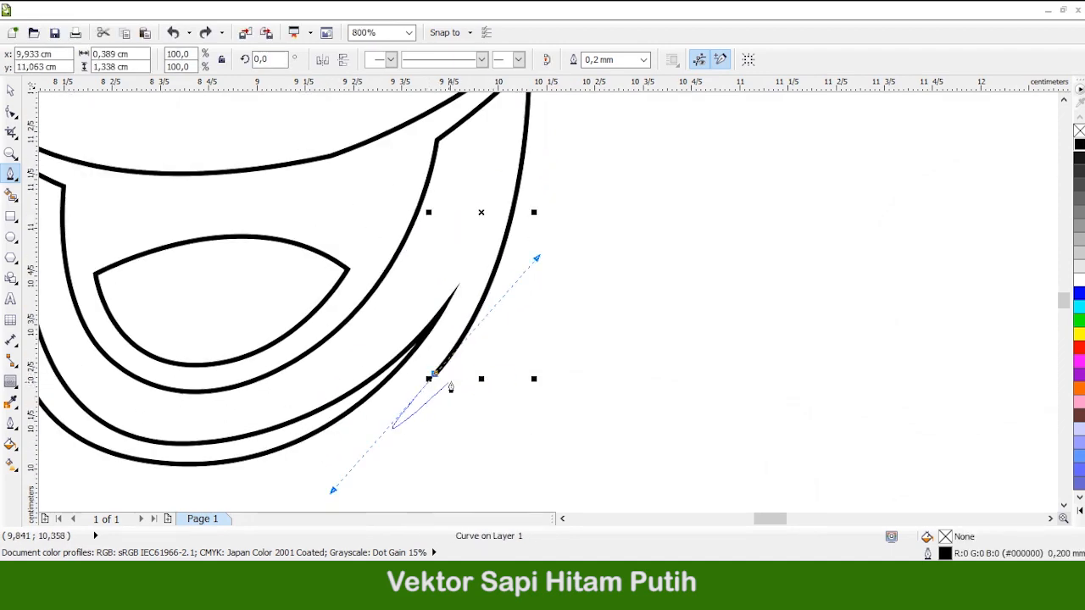
pyautogui.keyDown('alt'); pyautogui.click(434, 376); pyautogui.keyUp('alt')
pyautogui.scroll(-1, 467, 430)
pyautogui.scroll(1, 516, 278)
pyautogui.moveTo(485, 195); pyautogui.dragTo(562, 422)
# Draw a small closed crescent about 0.32 by 0.3 cm across the mouth line's right tip
pyautogui.scroll(-2, 589, 398)
pyautogui.scroll(3, 586, 373)
pyautogui.click(359, 281)
pyautogui.moveTo(556, 503); pyautogui.dragTo(553, 498)
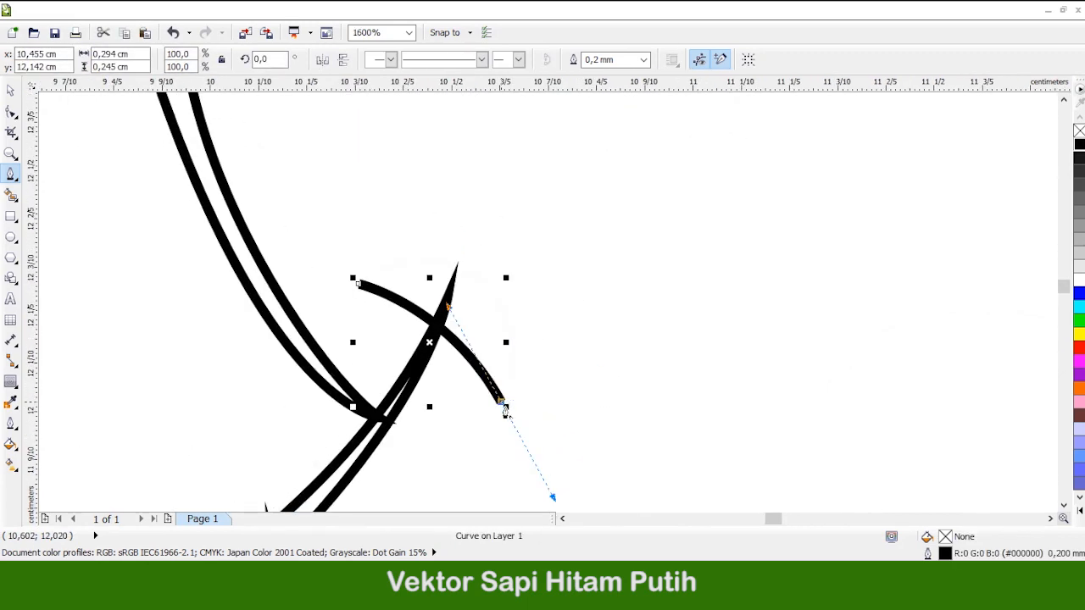
pyautogui.moveTo(467, 273); pyautogui.dragTo(407, 228)
pyautogui.click(360, 283)
pyautogui.scroll(-2, 507, 291)
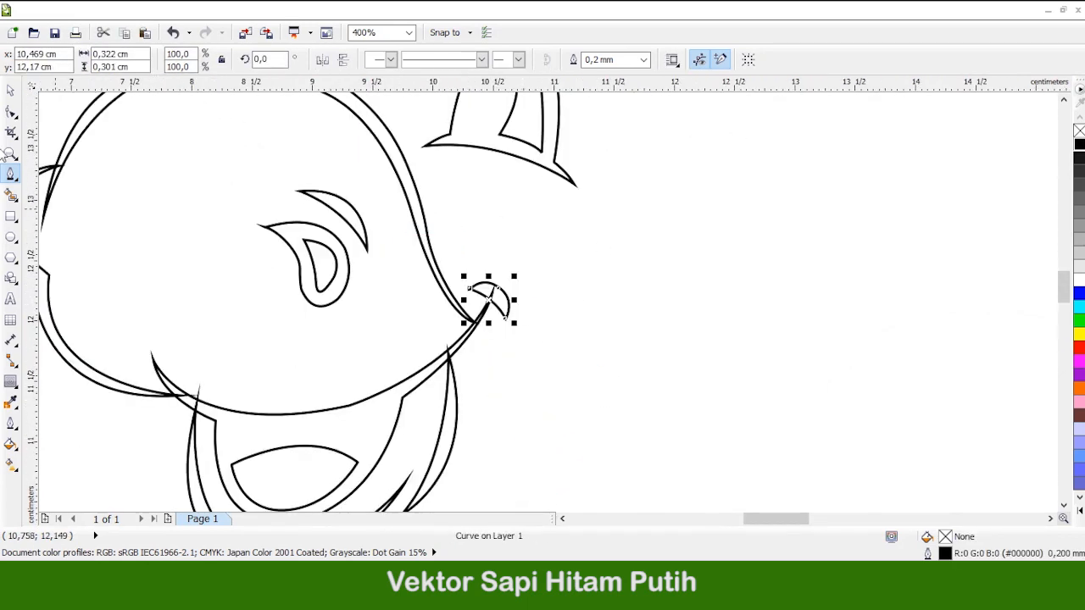
# Look over the whole cow head drawing
pyautogui.press('space')
pyautogui.scroll(-2, 624, 372)
pyautogui.scroll(-2, 620, 383)
pyautogui.scroll(4, 450, 378)
pyautogui.scroll(-3, 534, 346)
pyautogui.scroll(3, 431, 278)
pyautogui.scroll(-4, 642, 279)
pyautogui.scroll(2, 622, 290)
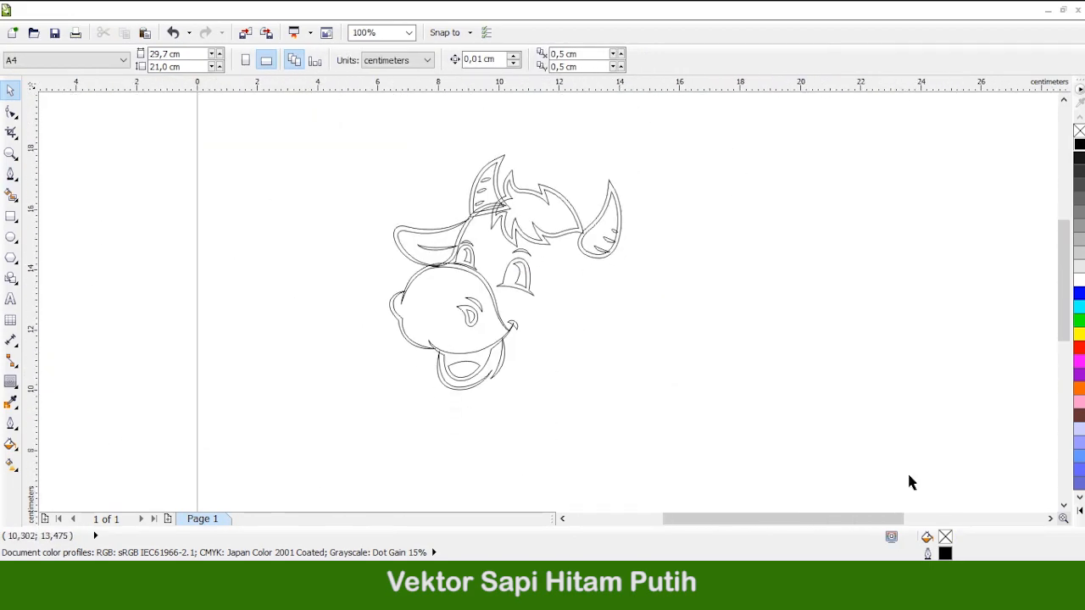
# Draw the right ear's inner upper edge from below the right horn, curving down to a pointed tip
pyautogui.click(12, 173)
pyautogui.scroll(4, 596, 286)
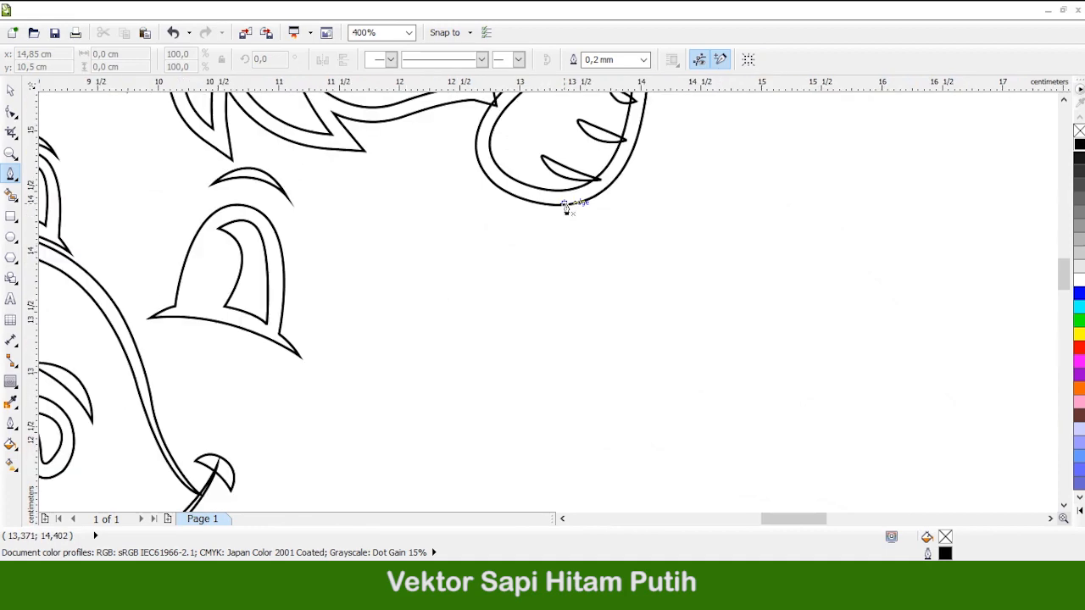
pyautogui.scroll(1, 571, 209)
pyautogui.hscroll(2, 615, 233)
pyautogui.moveTo(702, 248); pyautogui.dragTo(801, 391)
pyautogui.scroll(-2, 715, 272)
pyautogui.scroll(2, 737, 356)
pyautogui.scroll(-1, 697, 323)
pyautogui.scroll(1, 682, 297)
pyautogui.scroll(1, 678, 293)
pyautogui.moveTo(651, 328); pyautogui.dragTo(692, 428)
pyautogui.scroll(-1, 607, 330)
pyautogui.scroll(1, 718, 425)
pyautogui.click(720, 442)
# Extend the right ear outline along its inner lower edge back to a corner, reaching about 2.96 by 2.07 cm
pyautogui.scroll(-1, 713, 439)
pyautogui.scroll(1, 612, 453)
pyautogui.scroll(-1, 525, 424)
pyautogui.scroll(1, 526, 398)
pyautogui.moveTo(525, 393); pyautogui.dragTo(314, 374)
pyautogui.moveTo(212, 213); pyautogui.dragTo(190, 171)
pyautogui.keyDown('alt'); pyautogui.click(212, 213); pyautogui.keyUp('alt')
# Draw the right ear's outer lower edge out past the inner tip, bringing the outline to about 3.6 by 2.26 cm
pyautogui.scroll(-1, 231, 200)
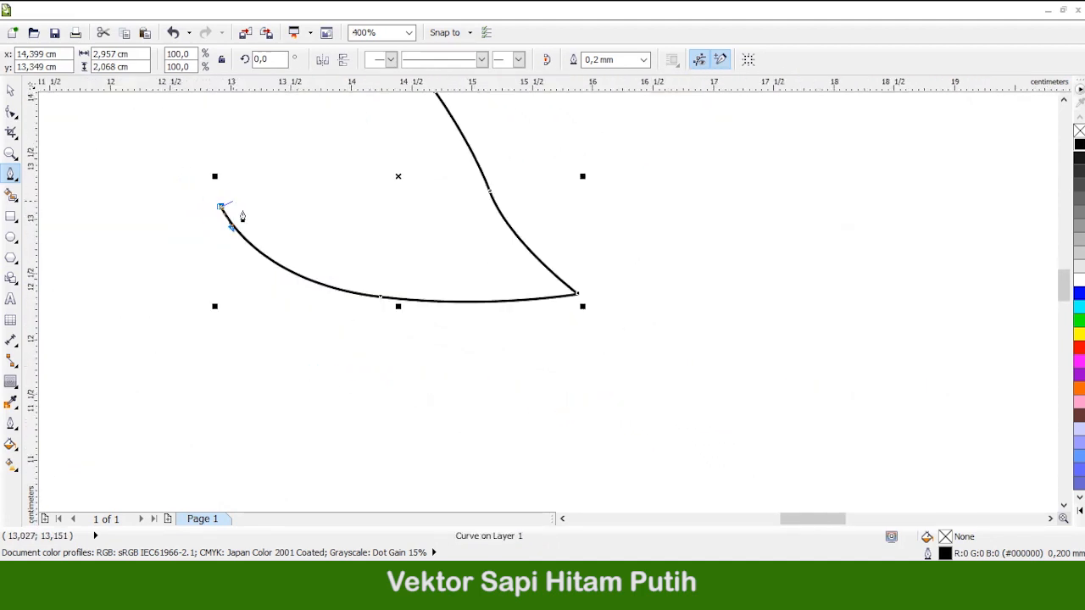
pyautogui.scroll(1, 335, 278)
pyautogui.scroll(-1, 386, 332)
pyautogui.moveTo(680, 323); pyautogui.dragTo(964, 223)
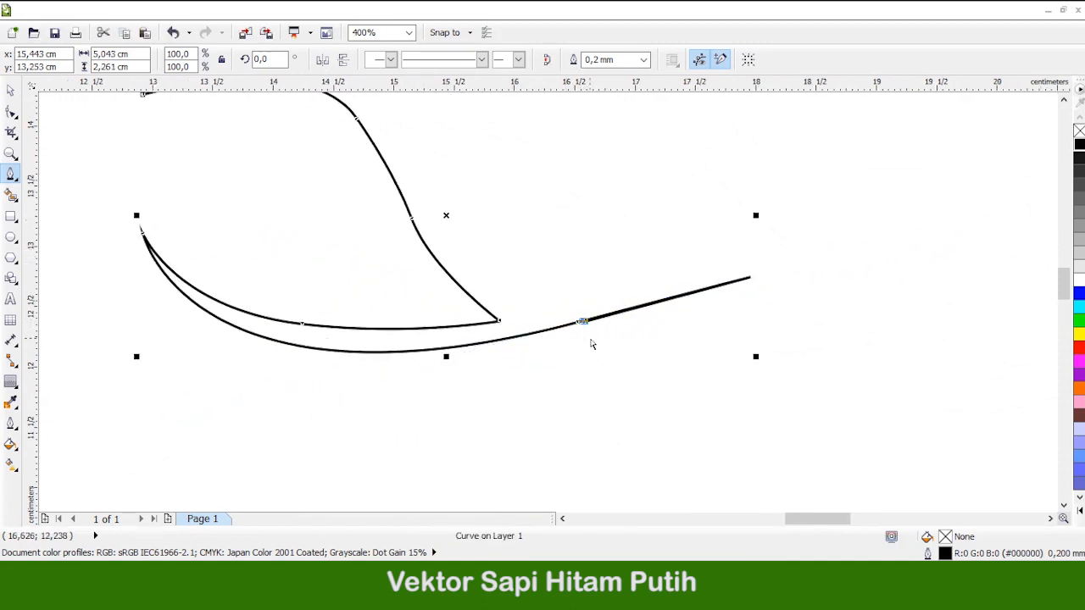
pyautogui.hotkey('ctrl', 'z')
pyautogui.scroll(1, 450, 242)
# Draw the right ear's outer upper edge from the outer tip back to the starting point below the horn
pyautogui.moveTo(447, 244); pyautogui.dragTo(335, 132)
pyautogui.scroll(2, 445, 288)
pyautogui.scroll(1, 521, 390)
pyautogui.hscroll(-1, 520, 390)
pyautogui.moveTo(378, 215); pyautogui.dragTo(343, 177)
pyautogui.hotkey('ctrl', 'z')
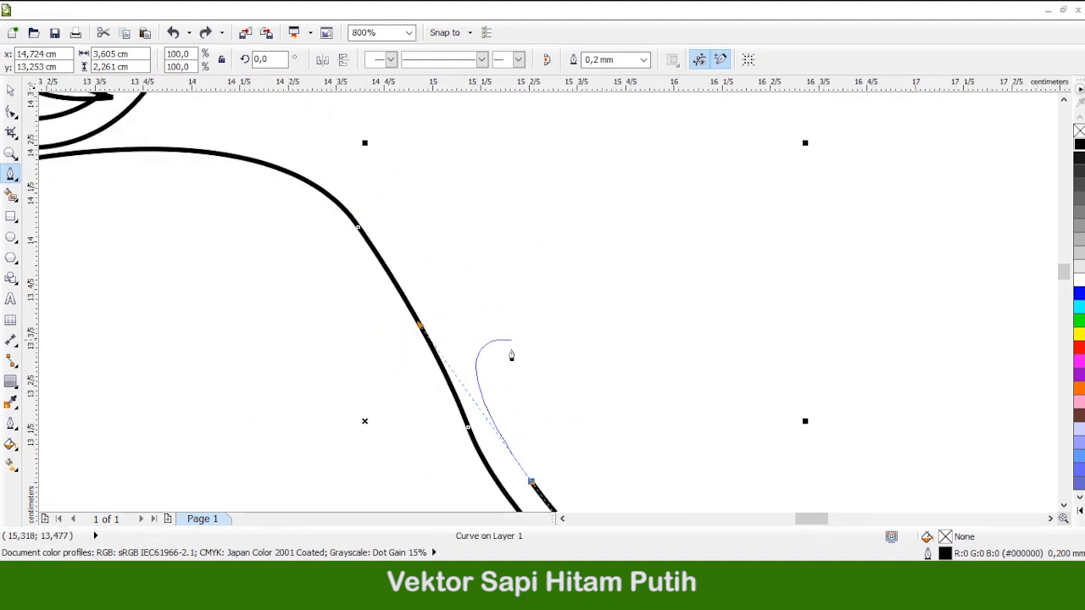
pyautogui.moveTo(438, 292); pyautogui.dragTo(399, 196)
pyautogui.moveTo(371, 156); pyautogui.dragTo(379, 157)
pyautogui.keyDown('alt'); pyautogui.click(430, 286); pyautogui.keyUp('alt')
pyautogui.scroll(-1, 599, 247)
pyautogui.scroll(1, 284, 255)
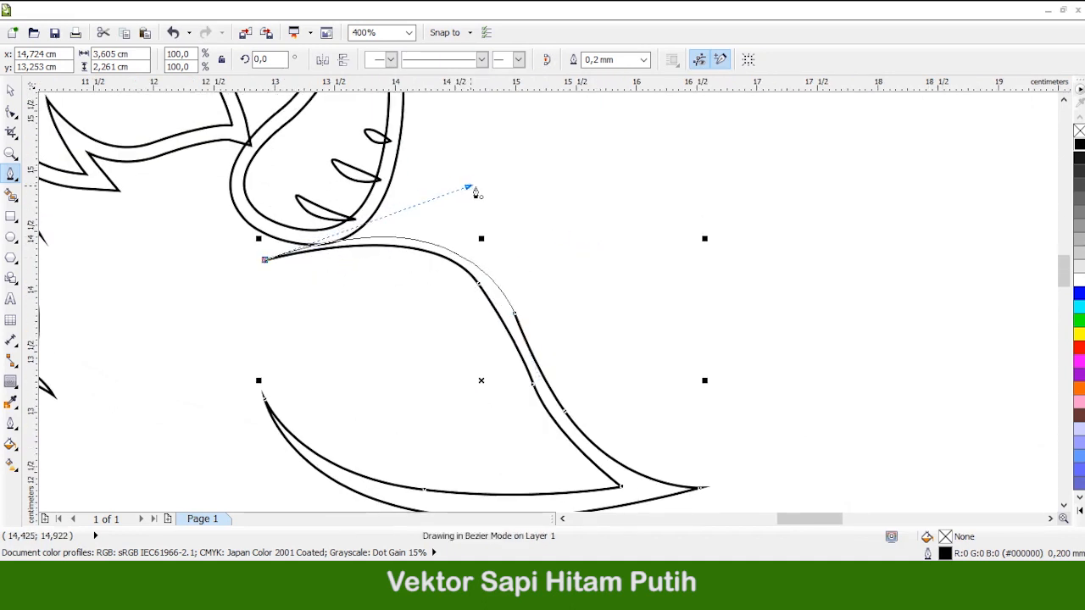
# Delete the extra node midway along the right ear's inner upper edge
pyautogui.press('space')
pyautogui.press('F10')
pyautogui.click(531, 394)
pyautogui.scroll(1, 523, 349)
pyautogui.doubleClick(544, 443)
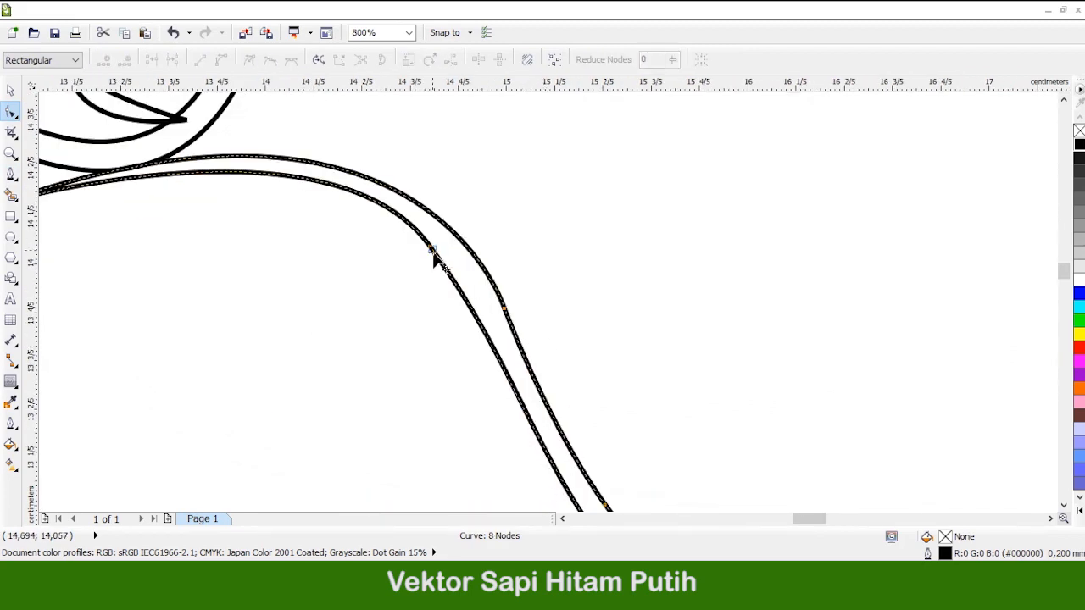
# Reshape the nodes and curve handles along the right ear's upper edges into a smooth band
pyautogui.click(434, 249)
pyautogui.scroll(-1, 526, 289)
pyautogui.scroll(1, 483, 265)
pyautogui.moveTo(480, 284); pyautogui.dragTo(511, 330)
pyautogui.scroll(-1, 513, 320)
pyautogui.scroll(1, 470, 264)
pyautogui.moveTo(460, 243); pyautogui.dragTo(455, 173)
pyautogui.scroll(-1, 449, 176)
pyautogui.scroll(1, 537, 346)
pyautogui.moveTo(531, 356); pyautogui.dragTo(502, 287)
pyautogui.scroll(-2, 533, 313)
pyautogui.scroll(1, 501, 321)
# Draw a closed thin fold line about 1.47 by 0.65 cm inside the right ear
pyautogui.click(10, 174)
pyautogui.click(359, 308)
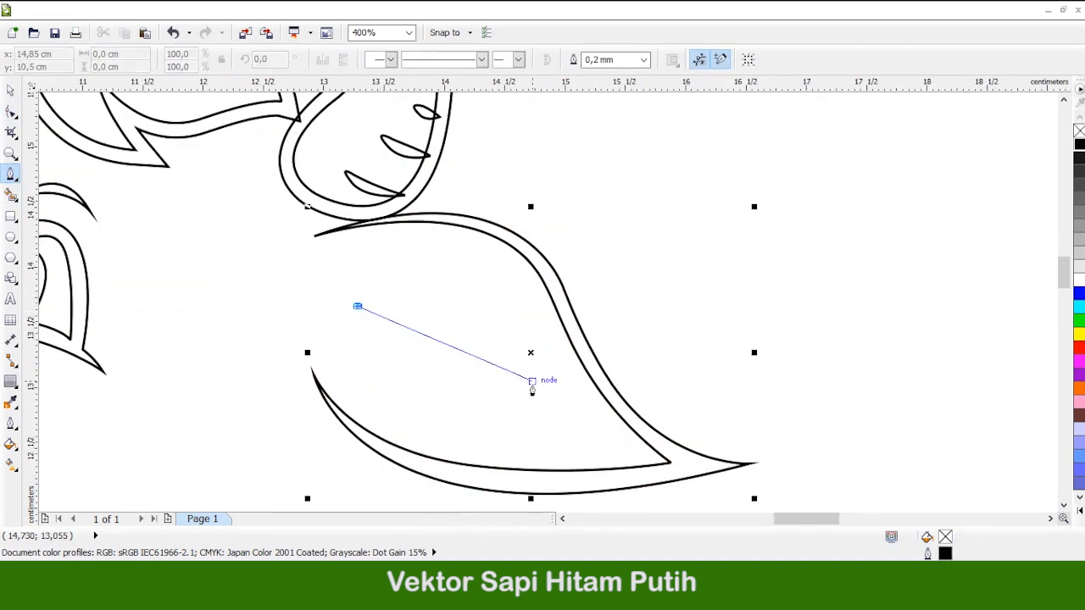
pyautogui.scroll(1, 465, 382)
pyautogui.moveTo(464, 383); pyautogui.dragTo(596, 411)
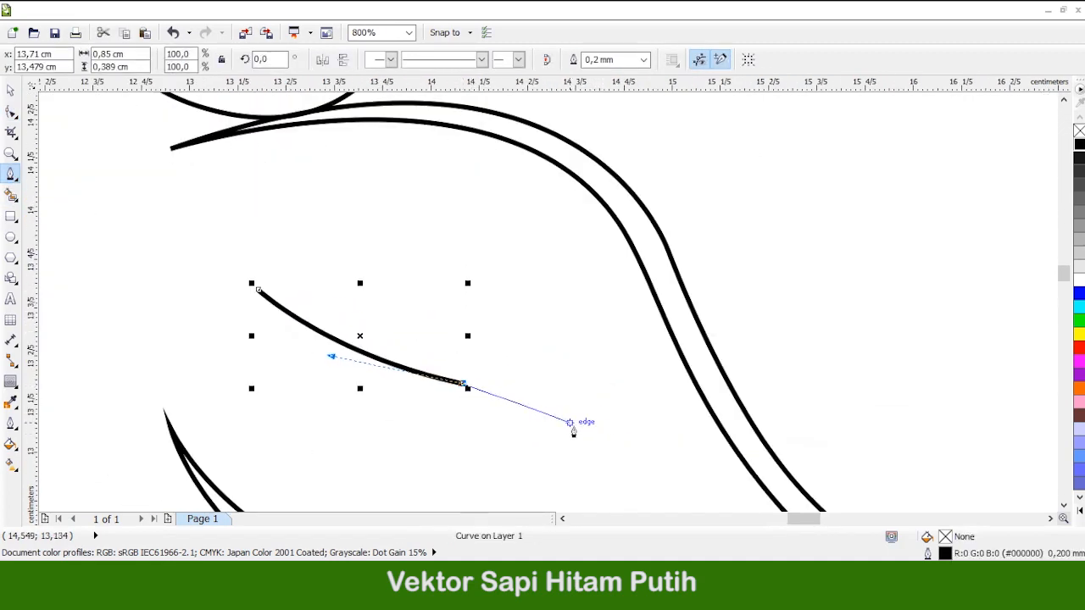
pyautogui.moveTo(637, 469); pyautogui.dragTo(651, 481)
pyautogui.moveTo(431, 397); pyautogui.dragTo(321, 384)
pyautogui.click(257, 283)
pyautogui.scroll(-2, 533, 381)
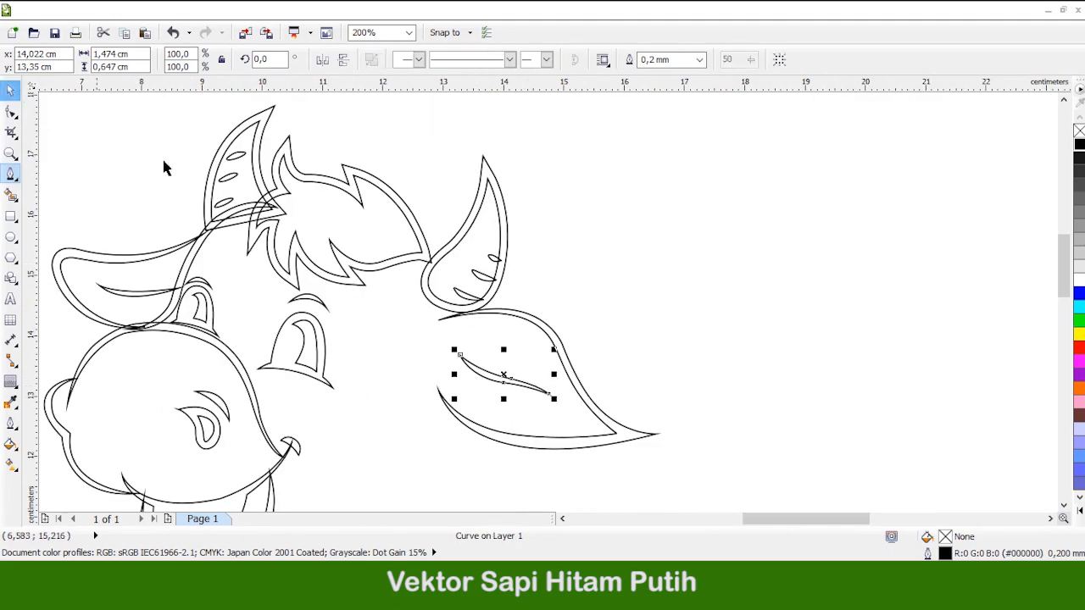
# Deselect the ear fold and inspect the open area between the chin and the right ear
pyautogui.press('space')
pyautogui.press('Escape')
pyautogui.scroll(-1, 722, 399)
pyautogui.scroll(2, 628, 359)
pyautogui.scroll(-1, 628, 351)
pyautogui.scroll(1, 595, 377)
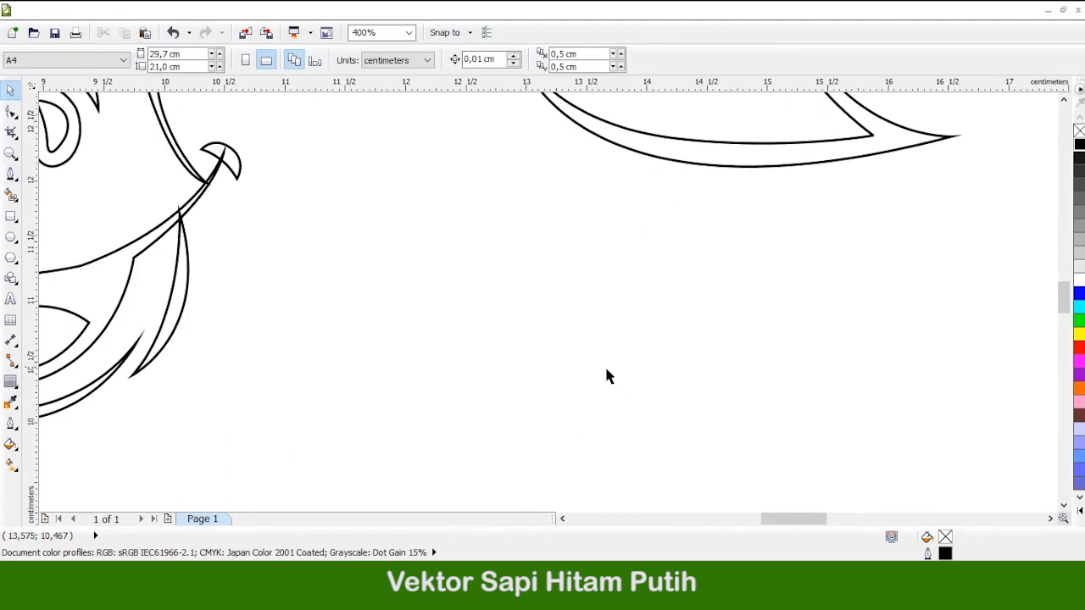
pyautogui.scroll(-2, 443, 392)
pyautogui.scroll(3, 354, 391)
# Draw the jaw contour's upper edge from the chin crescent in a wavy curve, about 3.51 by 0.33 cm
pyautogui.click(11, 173)
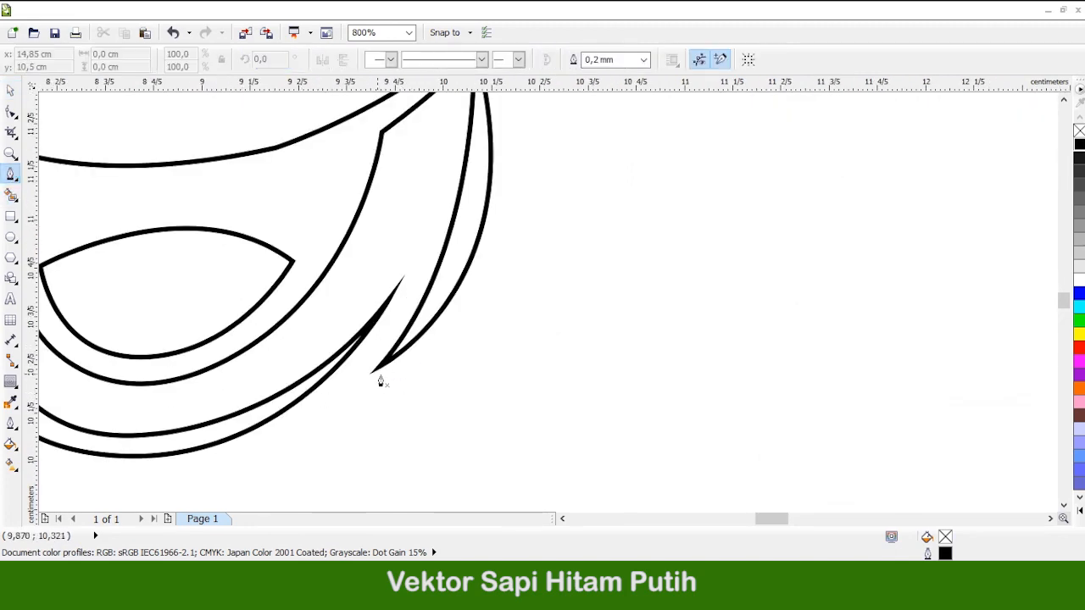
pyautogui.scroll(1, 376, 375)
pyautogui.scroll(-1, 269, 363)
pyautogui.click(250, 370)
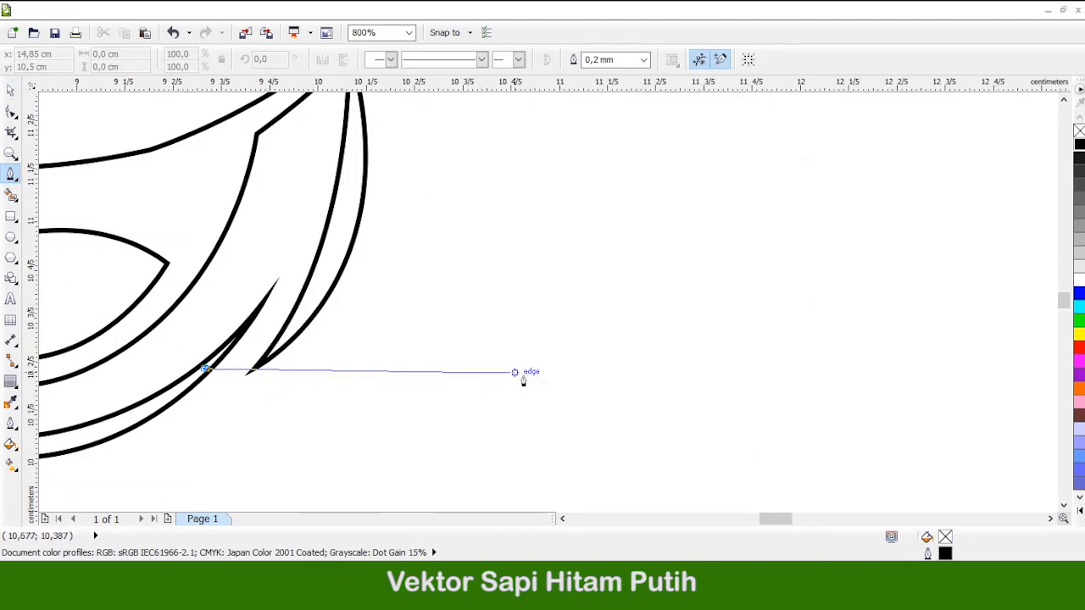
pyautogui.moveTo(625, 394); pyautogui.dragTo(746, 444)
pyautogui.moveTo(787, 446); pyautogui.dragTo(787, 446)
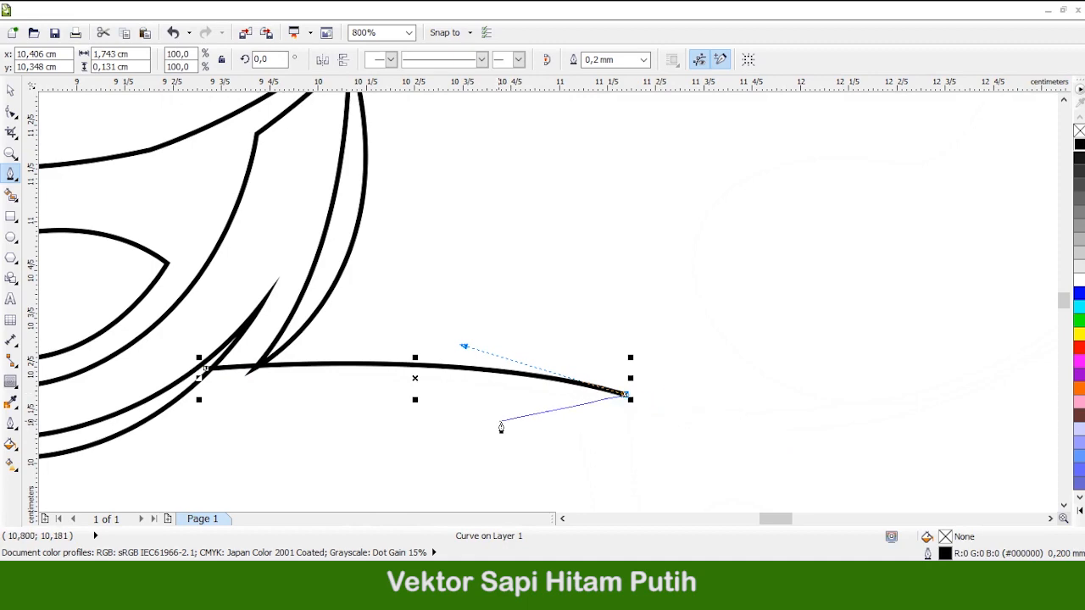
pyautogui.hscroll(3, 537, 424)
pyautogui.moveTo(825, 342); pyautogui.dragTo(993, 213)
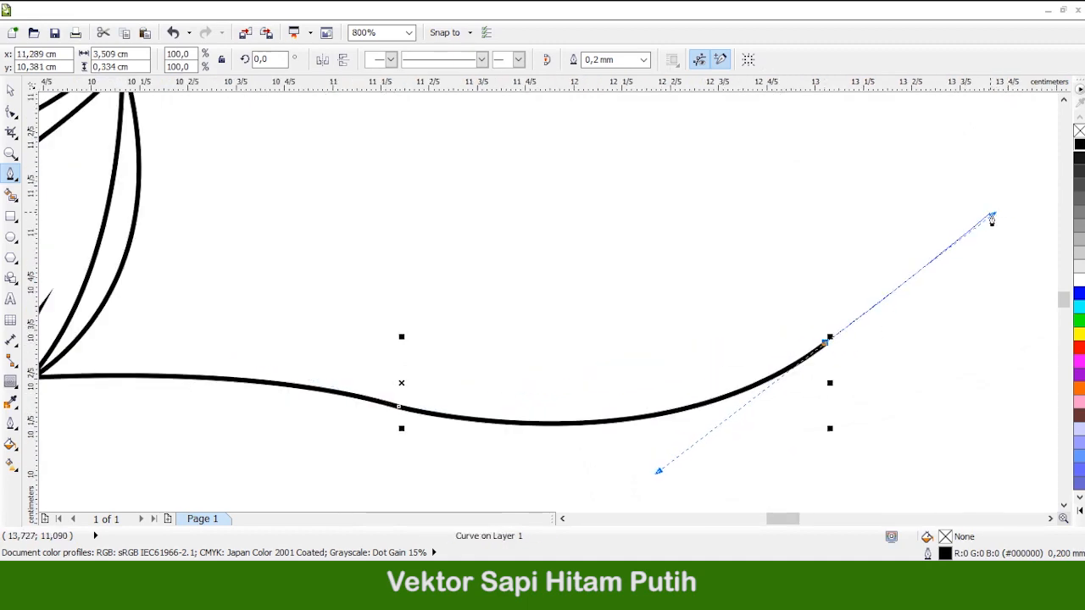
# Extend the jaw contour upward in a curve to a tip at the right ear's lower edge
pyautogui.scroll(-2, 766, 356)
pyautogui.scroll(2, 775, 251)
pyautogui.click(789, 193)
pyautogui.scroll(3, 789, 203)
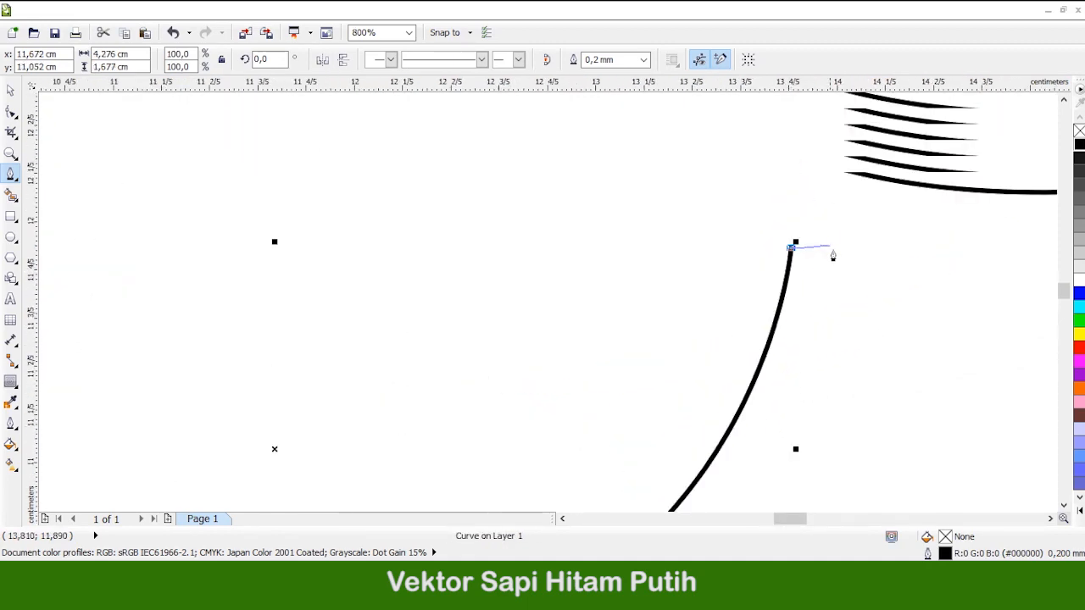
pyautogui.click(800, 262)
# Draw the jaw contour's outer edge from the tip under the ear back down the right side
pyautogui.scroll(-2, 800, 255)
pyautogui.scroll(2, 805, 323)
pyautogui.moveTo(780, 421); pyautogui.dragTo(746, 497)
pyautogui.scroll(-2, 746, 497)
pyautogui.scroll(2, 672, 455)
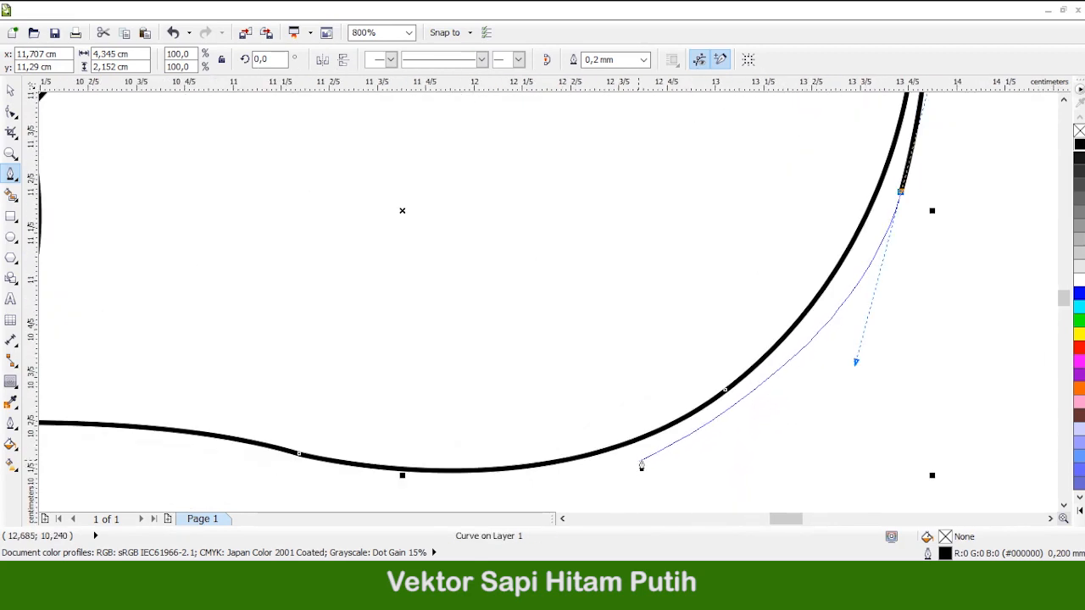
pyautogui.scroll(-1, 636, 467)
pyautogui.click(628, 426)
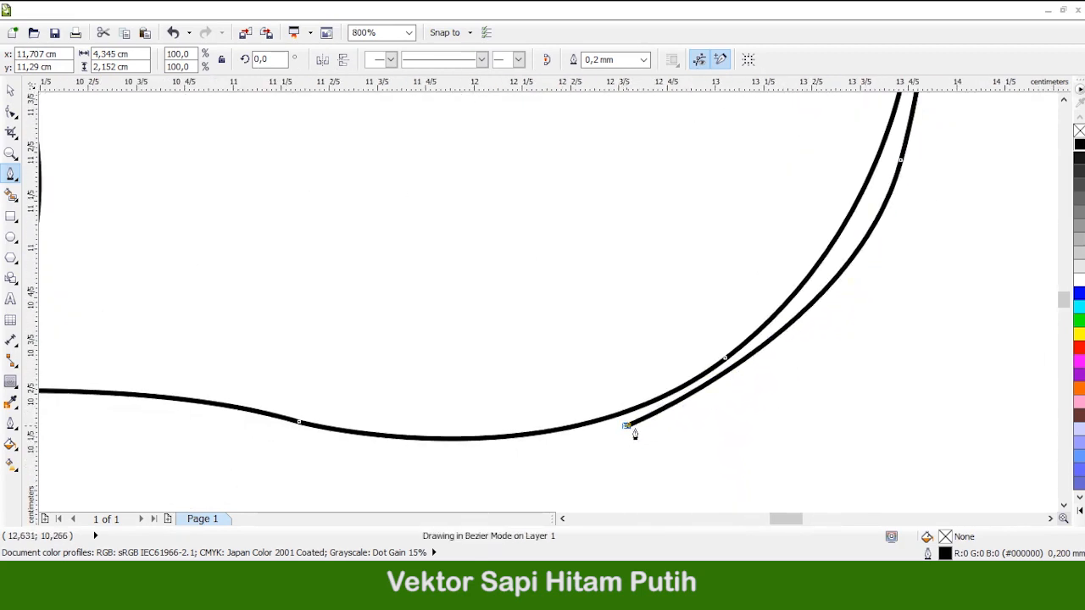
# Draw the jaw contour's lower edge back to the chin and close the outline at about 4.35 by 2.22 cm
pyautogui.scroll(-2, 627, 429)
pyautogui.scroll(2, 515, 472)
pyautogui.moveTo(481, 402); pyautogui.dragTo(334, 383)
pyautogui.scroll(-2, 509, 407)
pyautogui.scroll(2, 235, 343)
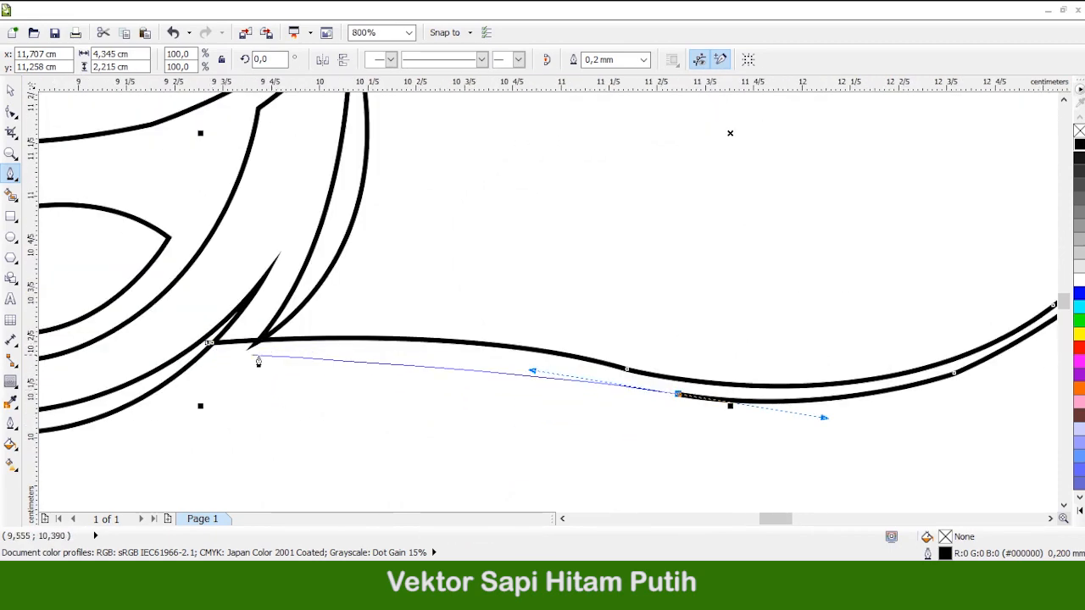
pyautogui.click(210, 343)
pyautogui.hotkey('ctrl', 'z')
pyautogui.moveTo(212, 343); pyautogui.dragTo(561, 356)
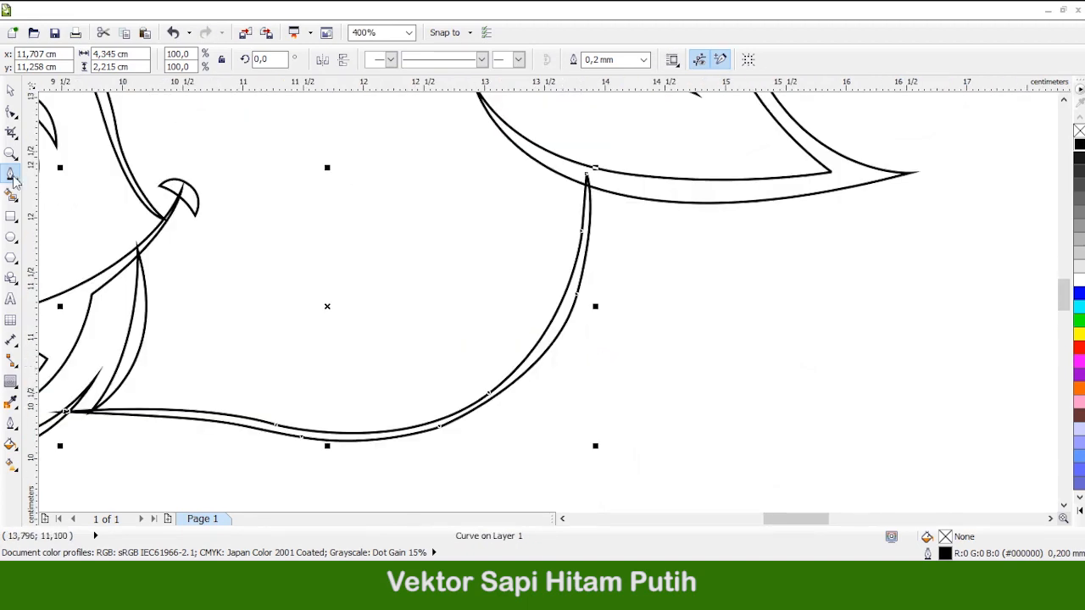
# Adjust the nodes and handles on the jaw contour's lower and outer edges to even out its thickness
pyautogui.press('F10')
pyautogui.scroll(2, 381, 461)
pyautogui.moveTo(418, 448)
pyautogui.mouseDown()
pyautogui.moveTo(460, 431)
pyautogui.moveTo(421, 431)
pyautogui.mouseUp()
pyautogui.scroll(-3, 512, 368)
pyautogui.scroll(3, 513, 438)
pyautogui.moveTo(503, 430); pyautogui.dragTo(511, 408)
pyautogui.scroll(-2, 508, 424)
pyautogui.scroll(2, 407, 484)
pyautogui.scroll(-1, 399, 423)
pyautogui.scroll(1, 373, 259)
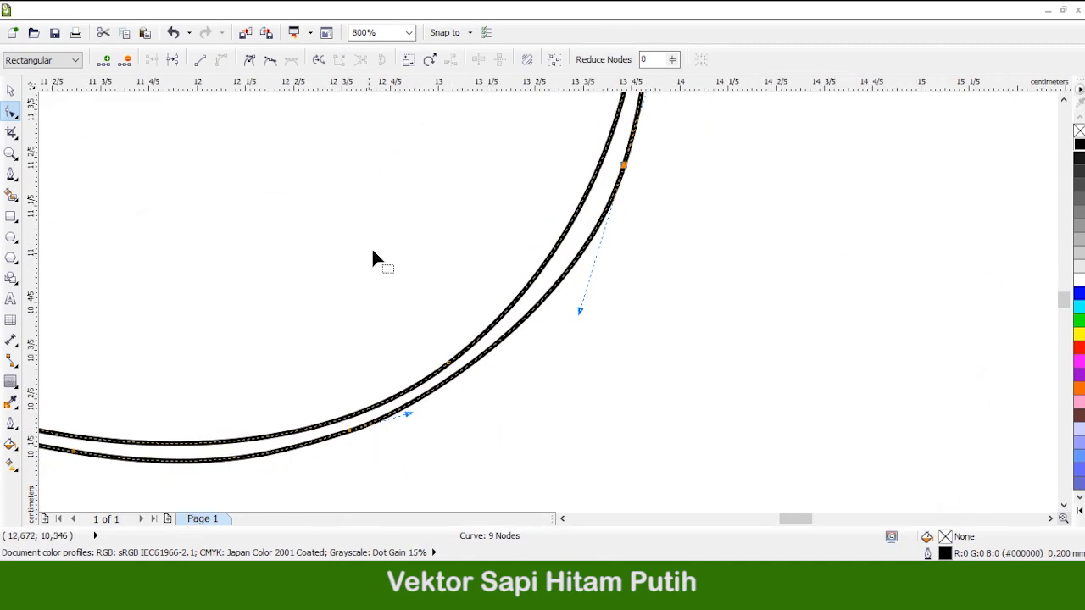
pyautogui.scroll(1, 363, 443)
pyautogui.scroll(-2, 366, 458)
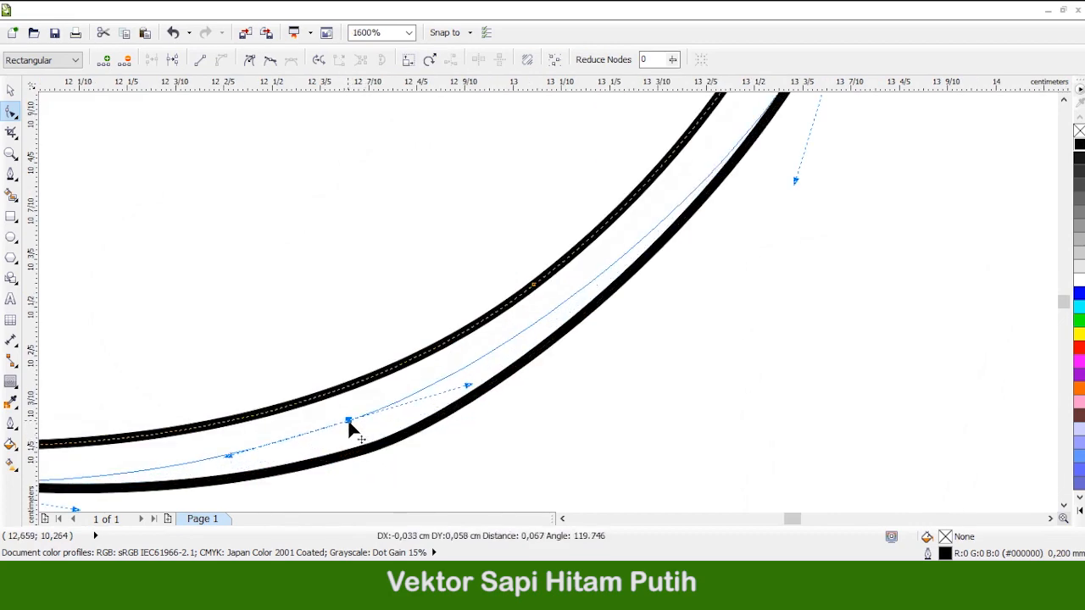
# Draw the wavy upper edge of the cheek marking with the Pen tool, running from its rounded front end up to the jaw contour
pyautogui.press('F5')
pyautogui.scroll(1, 543, 464)
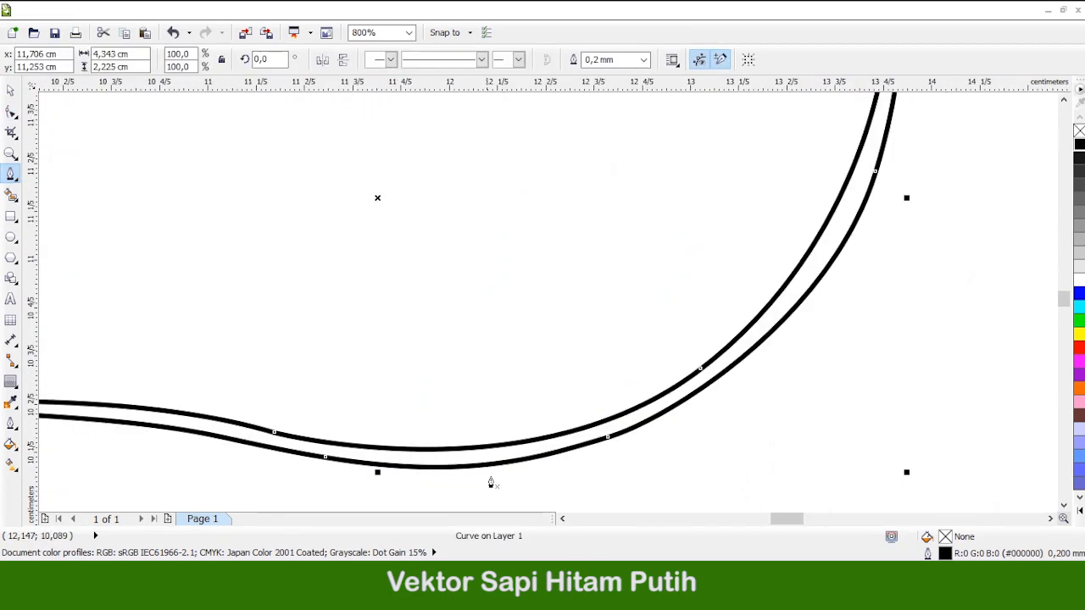
pyautogui.scroll(-1, 441, 433)
pyautogui.click(395, 386)
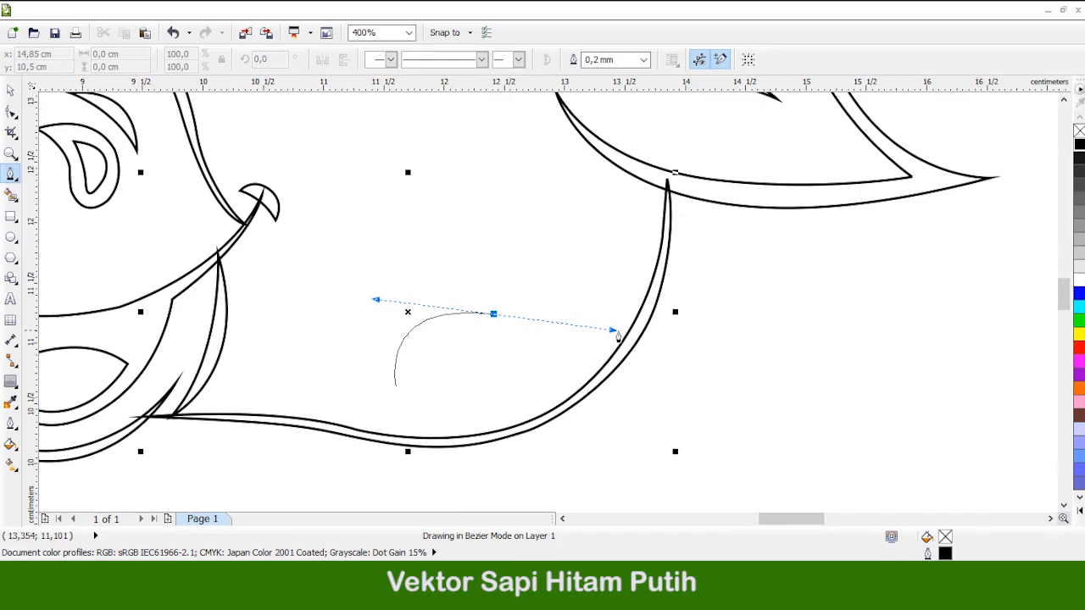
pyautogui.moveTo(616, 337); pyautogui.dragTo(627, 325)
pyautogui.scroll(1, 522, 296)
pyautogui.moveTo(589, 199); pyautogui.dragTo(588, 185)
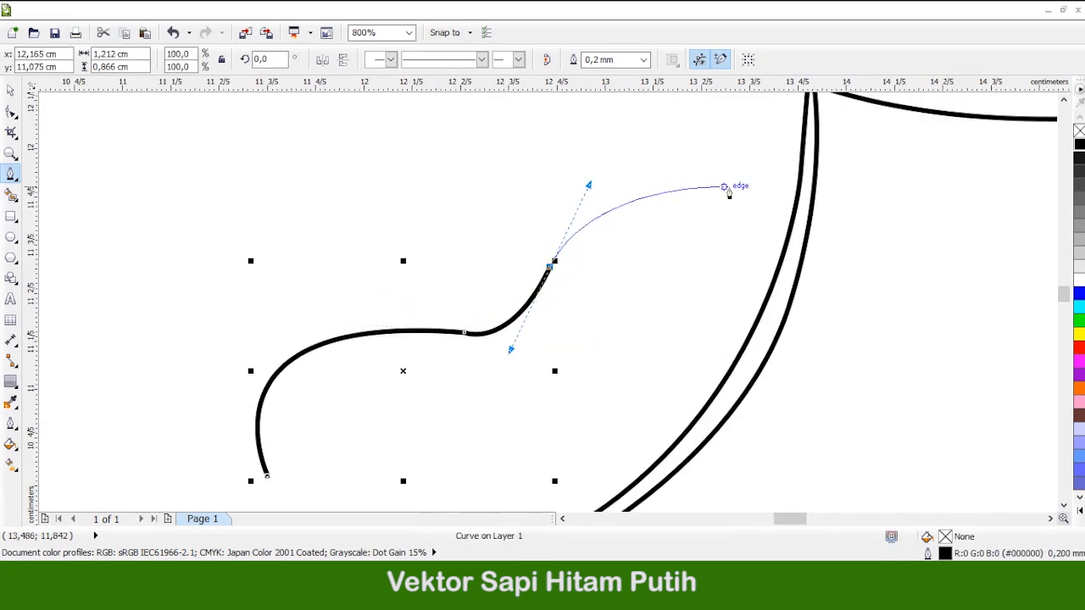
pyautogui.click(741, 183)
pyautogui.scroll(1, 804, 199)
pyautogui.moveTo(864, 231); pyautogui.dragTo(865, 228)
# Trace the cheek marking's lower edge within the jaw contour and curve it back to the start, closing a shape about 2.28 by 1.59 cm
pyautogui.scroll(-1, 864, 228)
pyautogui.click(810, 275)
pyautogui.scroll(-1, 811, 275)
pyautogui.scroll(1, 778, 322)
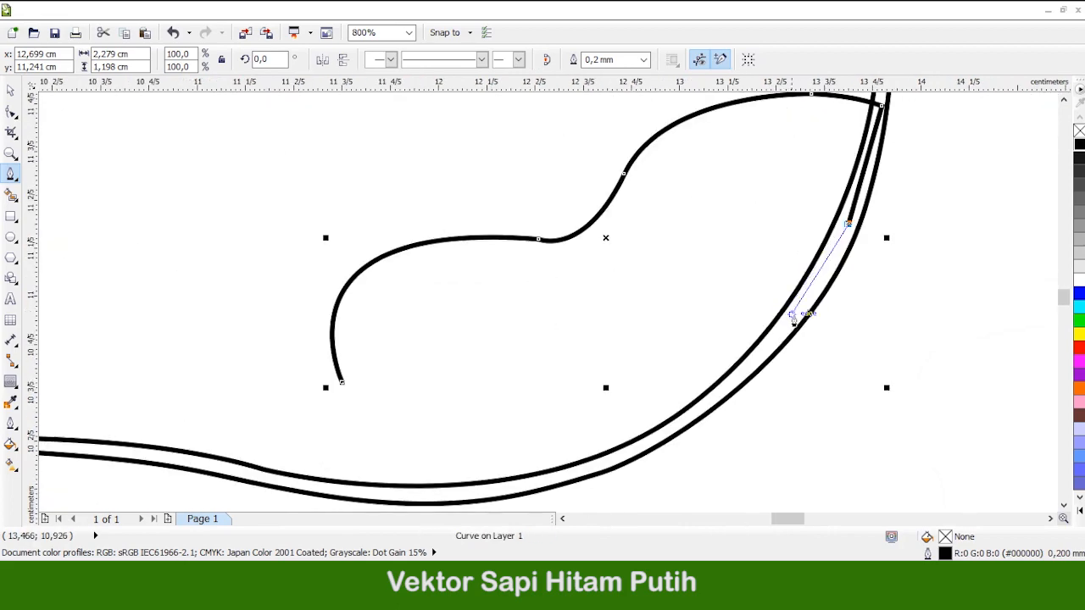
pyautogui.click(791, 317)
pyautogui.scroll(-1, 793, 316)
pyautogui.scroll(1, 764, 351)
pyautogui.click(770, 342)
pyautogui.click(707, 384)
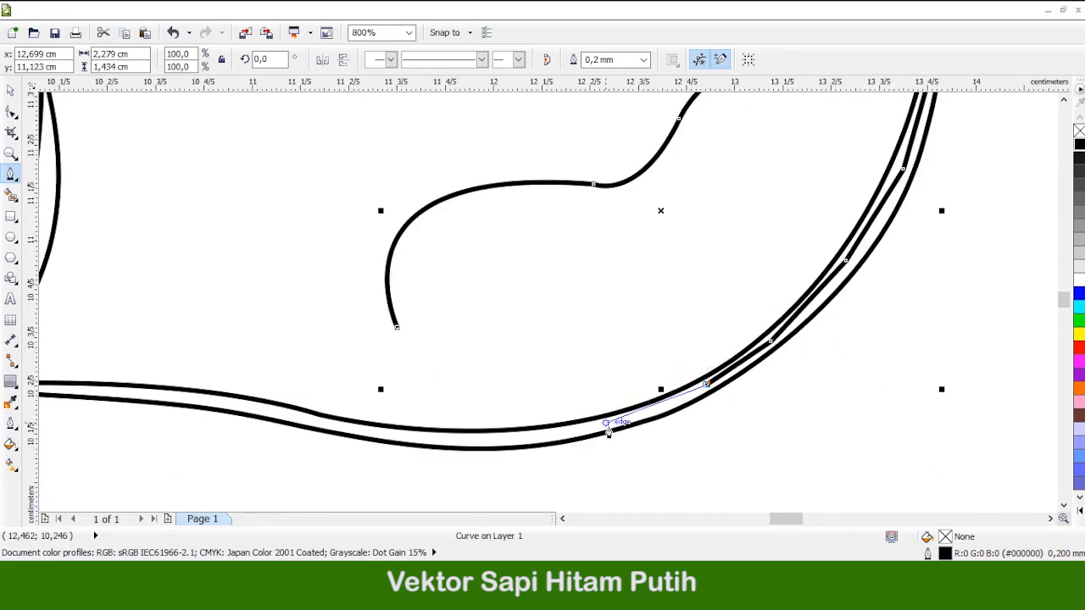
pyautogui.moveTo(438, 434); pyautogui.dragTo(438, 433)
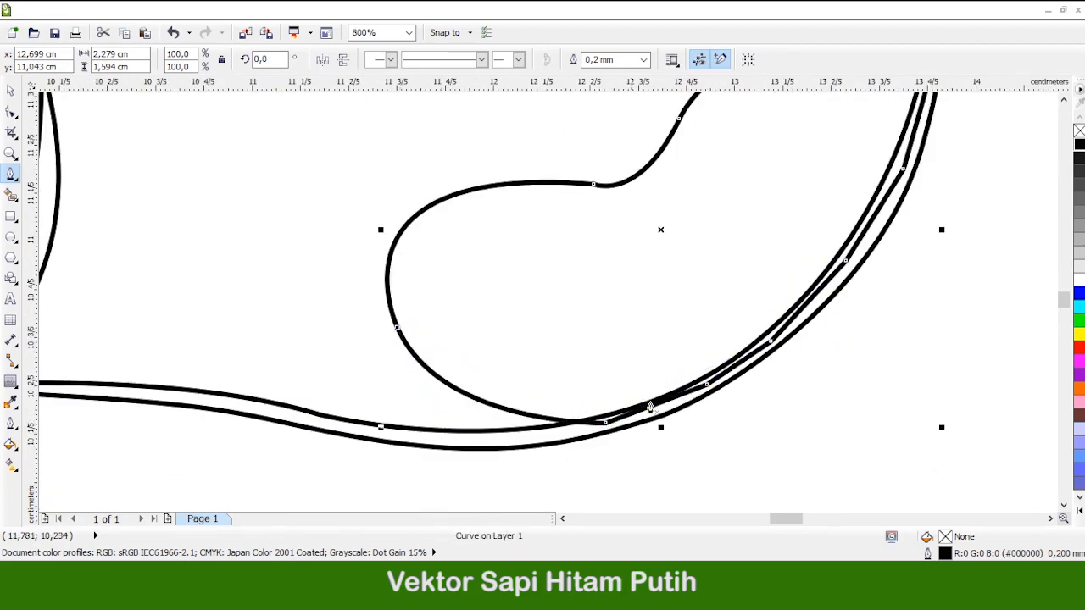
pyautogui.scroll(-3, 567, 379)
pyautogui.scroll(2, 572, 364)
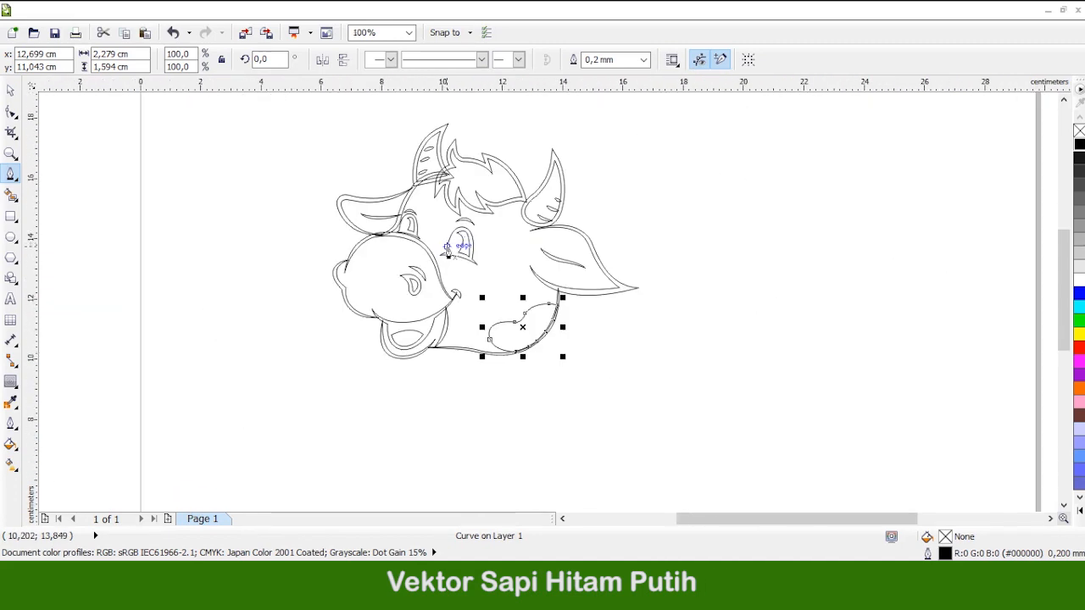
pyautogui.scroll(-2, 576, 320)
pyautogui.scroll(3, 417, 346)
pyautogui.click(392, 175)
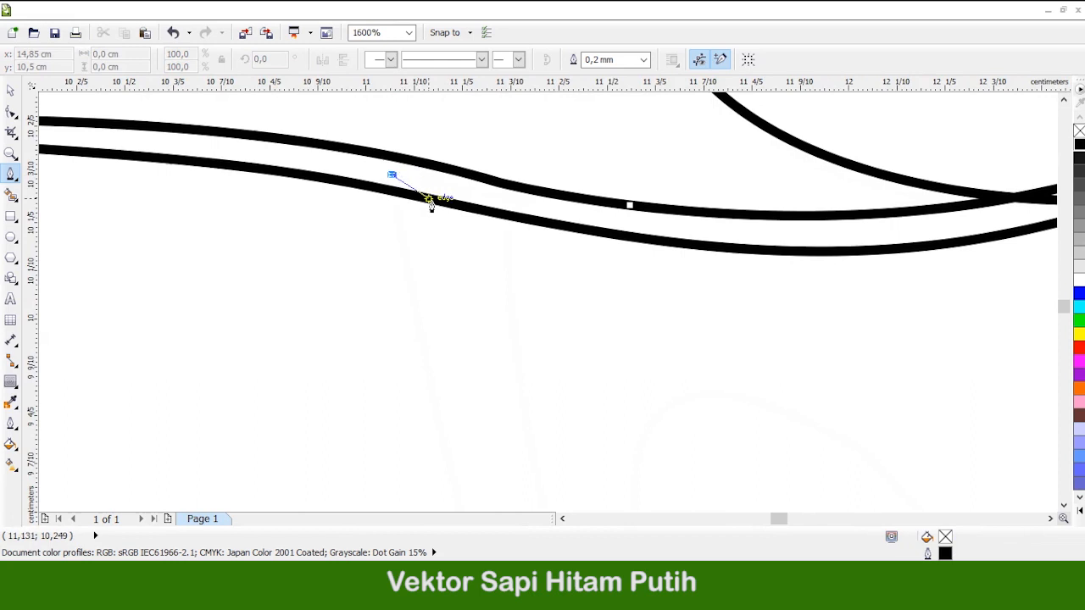
pyautogui.scroll(-3, 425, 202)
pyautogui.scroll(1, 449, 293)
pyautogui.moveTo(422, 310); pyautogui.dragTo(479, 391)
pyautogui.scroll(-2, 432, 298)
pyautogui.scroll(2, 496, 393)
pyautogui.moveTo(565, 421); pyautogui.dragTo(593, 445)
pyautogui.hotkey('ctrl', 'z')
pyautogui.scroll(-1, 478, 386)
pyautogui.hotkey('ctrl', 'z')
pyautogui.scroll(1, 404, 223)
pyautogui.scroll(2, 375, 183)
# Draw the neck contour's front edge from inside the jaw contour in a curve down to the chest, ending in a short blunt edge
pyautogui.click(371, 187)
pyautogui.scroll(-4, 373, 191)
pyautogui.scroll(1, 381, 288)
pyautogui.scroll(-1, 451, 310)
pyautogui.scroll(3, 451, 292)
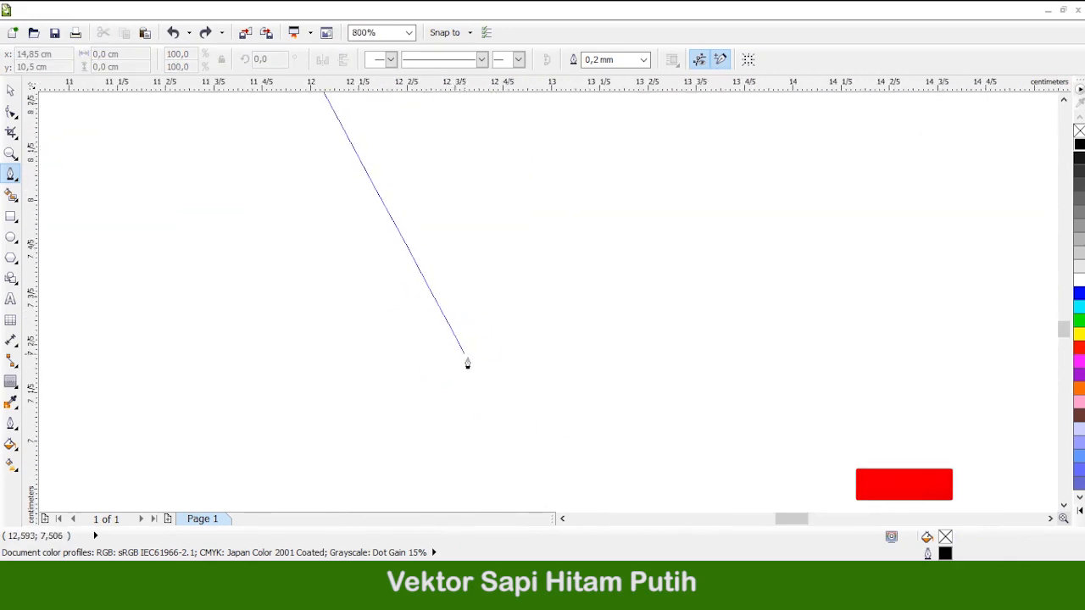
pyautogui.scroll(-1, 468, 370)
pyautogui.moveTo(644, 500); pyautogui.dragTo(663, 496)
pyautogui.scroll(1, 466, 370)
pyautogui.scroll(-1, 462, 339)
pyautogui.scroll(3, 450, 343)
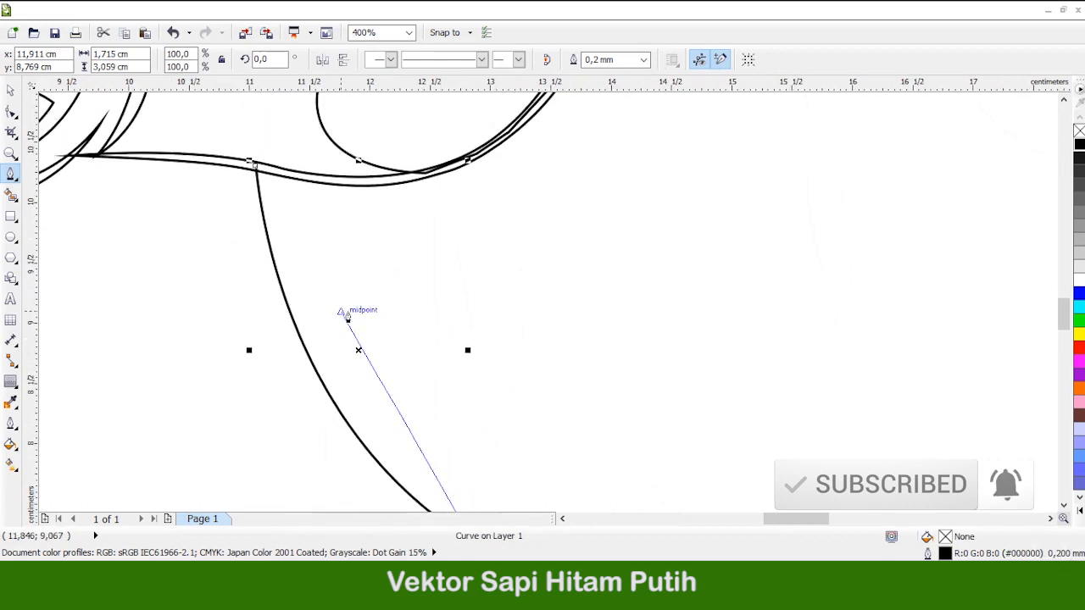
# Draw the neck contour's rear edge back up from the chest end to the jaw contour, parallel to the front edge
pyautogui.scroll(-1, 310, 309)
pyautogui.moveTo(310, 229); pyautogui.dragTo(273, 146)
pyautogui.scroll(1, 279, 144)
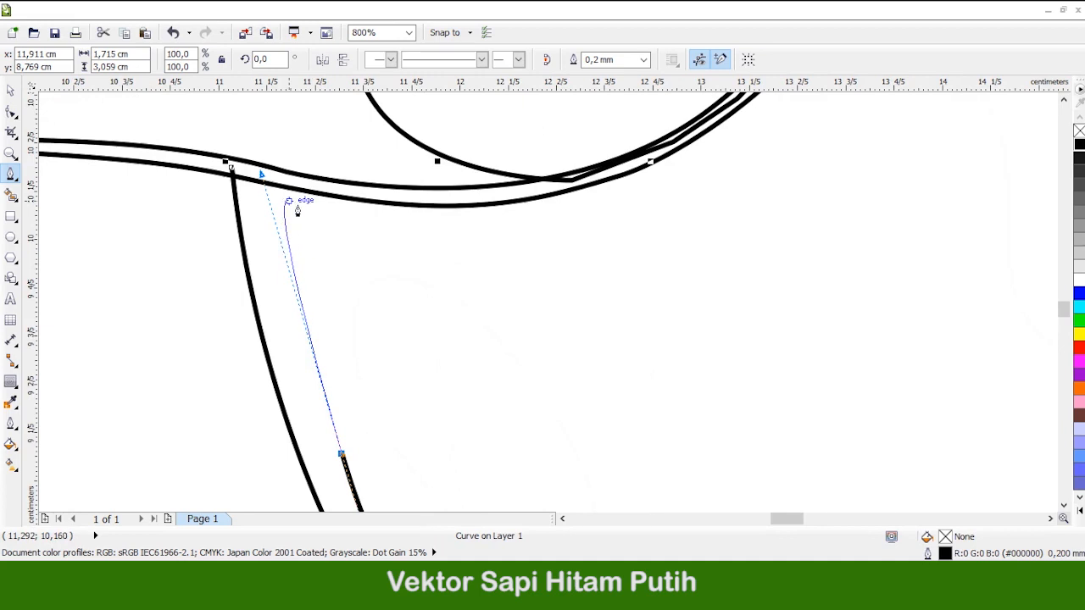
pyautogui.scroll(1, 335, 407)
pyautogui.moveTo(291, 227); pyautogui.dragTo(283, 116)
pyautogui.scroll(-2, 288, 161)
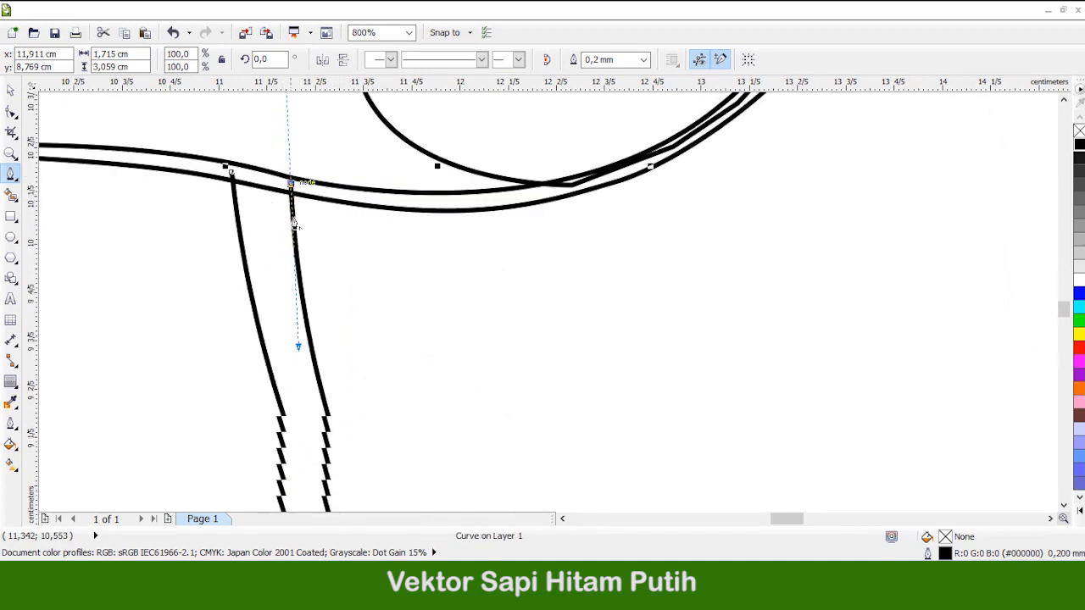
# Adjust the neck contour's curve with the Shape tool
pyautogui.click(11, 111)
pyautogui.scroll(-3, 346, 449)
pyautogui.moveTo(322, 275); pyautogui.dragTo(290, 213)
pyautogui.scroll(1, 314, 279)
pyautogui.scroll(-2, 331, 283)
# Start a foreleg outline at the neck contour and draw its front edge down to the top of the hoof, ending in a sharp corner
pyautogui.click(11, 174)
pyautogui.scroll(1, 432, 372)
pyautogui.scroll(-3, 450, 360)
pyautogui.scroll(-1, 367, 363)
pyautogui.scroll(1, 355, 336)
pyautogui.scroll(1, 322, 254)
pyautogui.click(327, 192)
pyautogui.scroll(-1, 352, 203)
pyautogui.scroll(-1, 414, 390)
pyautogui.scroll(1, 411, 398)
pyautogui.moveTo(382, 392); pyautogui.dragTo(410, 451)
pyautogui.scroll(1, 384, 417)
pyautogui.keyDown('alt'); pyautogui.click(380, 369); pyautogui.keyUp('alt')
# Draw the hoof's rounded front lobe, the notch beside it and the small dip that follows, ending in a sharp node
pyautogui.scroll(-1, 411, 421)
pyautogui.scroll(1, 409, 475)
pyautogui.moveTo(469, 381); pyautogui.dragTo(766, 339)
pyautogui.scroll(-1, 472, 311)
pyautogui.moveTo(757, 230); pyautogui.dragTo(775, 219)
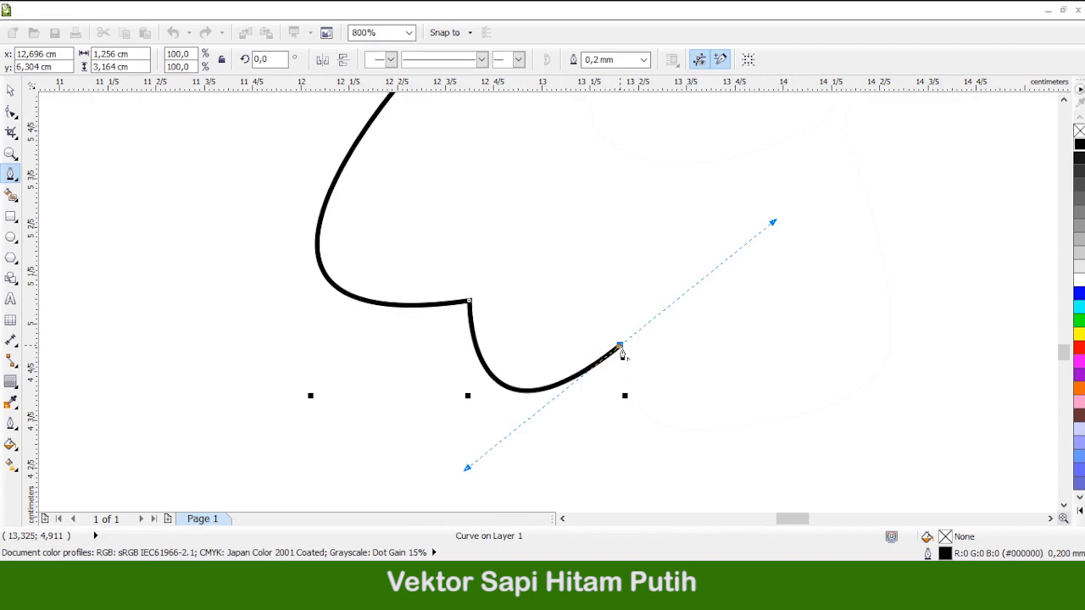
pyautogui.click(619, 347)
# Continue the outline around the rear hoof and back up to the ankle
pyautogui.scroll(-1, 620, 350)
pyautogui.scroll(1, 610, 386)
pyautogui.moveTo(610, 387); pyautogui.dragTo(792, 321)
pyautogui.moveTo(778, 272); pyautogui.dragTo(758, 170)
pyautogui.scroll(1, 736, 204)
pyautogui.moveTo(699, 120); pyautogui.dragTo(702, 126)
pyautogui.click(731, 188)
# Draw the foreleg's rear edge upward from the ankle in an S-shaped curve
pyautogui.scroll(-1, 637, 350)
pyautogui.scroll(1, 782, 234)
pyautogui.scroll(1, 647, 314)
pyautogui.click(627, 180)
pyautogui.scroll(-1, 638, 205)
pyautogui.scroll(1, 656, 243)
pyautogui.scroll(2, 614, 110)
pyautogui.moveTo(604, 136)
pyautogui.mouseDown()
pyautogui.moveTo(614, 110)
pyautogui.moveTo(604, 122)
pyautogui.mouseUp()
pyautogui.moveTo(602, 167); pyautogui.dragTo(602, 167)
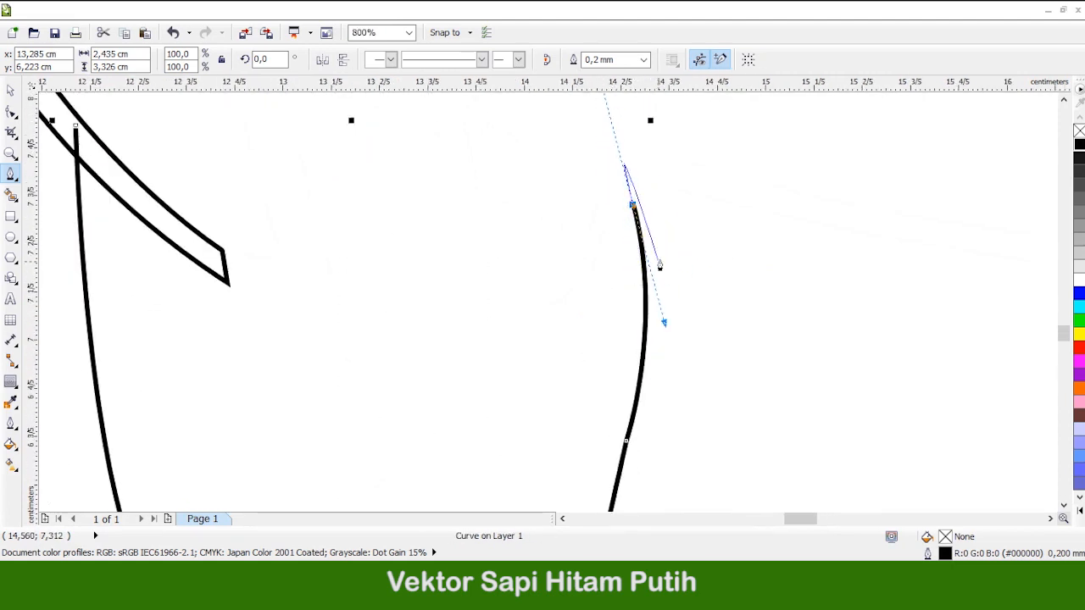
pyautogui.click(634, 204)
# Finish the rear edge in a pointed tip and draw its inner edge back down to the ankle
pyautogui.scroll(-2, 637, 271)
pyautogui.scroll(1, 642, 246)
pyautogui.scroll(-1, 610, 194)
pyautogui.moveTo(595, 295); pyautogui.dragTo(617, 387)
pyautogui.click(597, 296)
pyautogui.scroll(1, 599, 348)
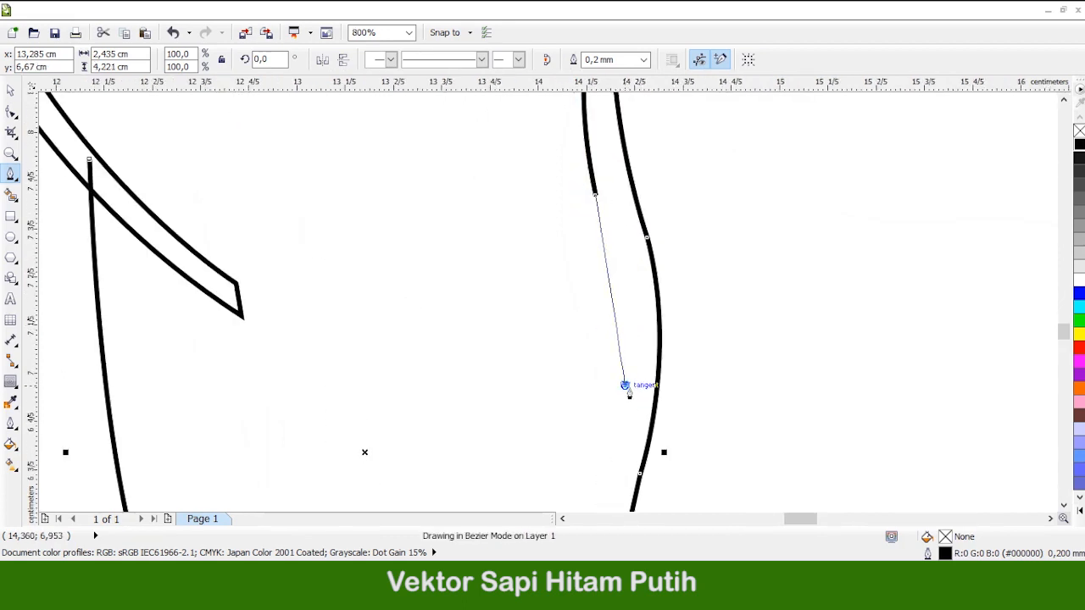
pyautogui.moveTo(632, 480); pyautogui.dragTo(631, 479)
pyautogui.scroll(-3, 623, 464)
pyautogui.click(581, 478)
pyautogui.scroll(-1, 658, 374)
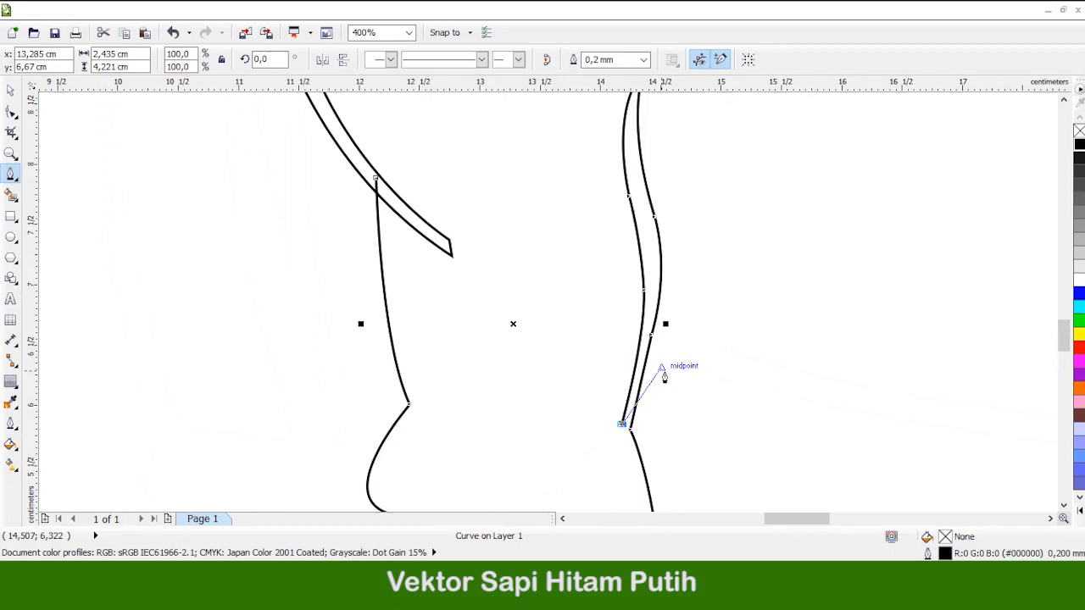
# Curve the outline across the rear hoof's top, up to a short point and back down into a small spur
pyautogui.scroll(1, 509, 440)
pyautogui.moveTo(399, 339); pyautogui.dragTo(415, 337)
pyautogui.click(501, 419)
pyautogui.scroll(-1, 543, 439)
pyautogui.scroll(1, 492, 359)
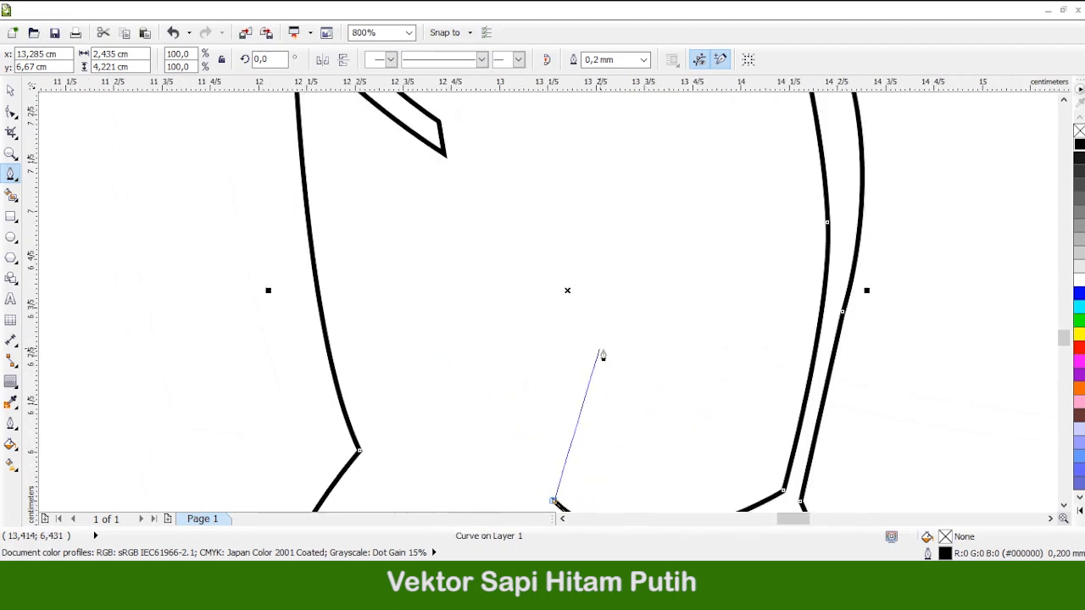
pyautogui.scroll(-1, 547, 377)
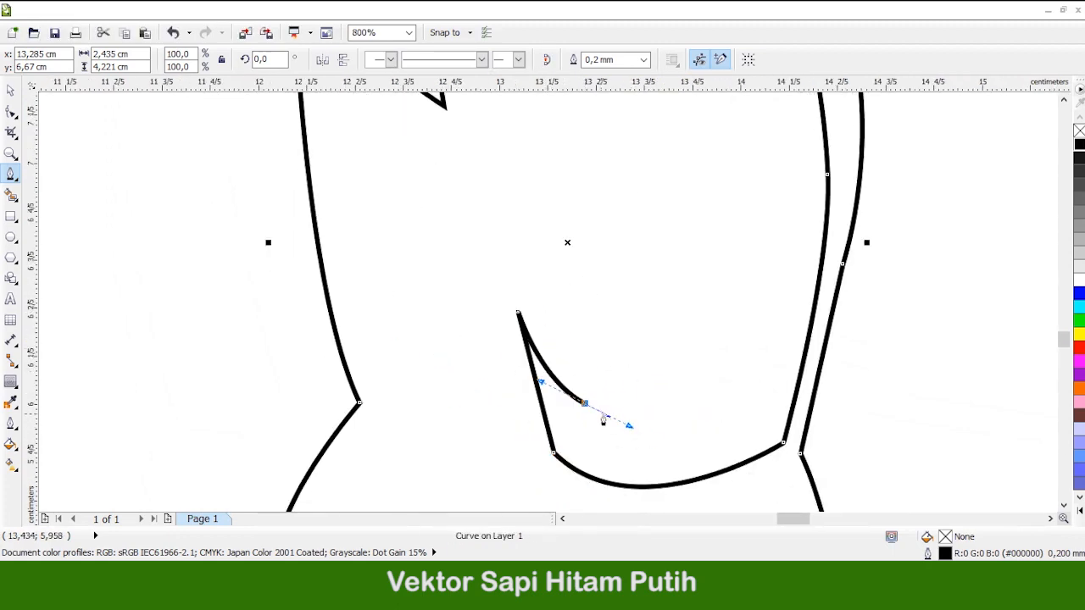
pyautogui.moveTo(613, 425); pyautogui.dragTo(612, 426)
pyautogui.scroll(-1, 593, 429)
# Draw a thin line between the forelegs, tapering up to a tip and returning partway down
pyautogui.moveTo(557, 129); pyautogui.dragTo(544, 131)
pyautogui.scroll(1, 551, 131)
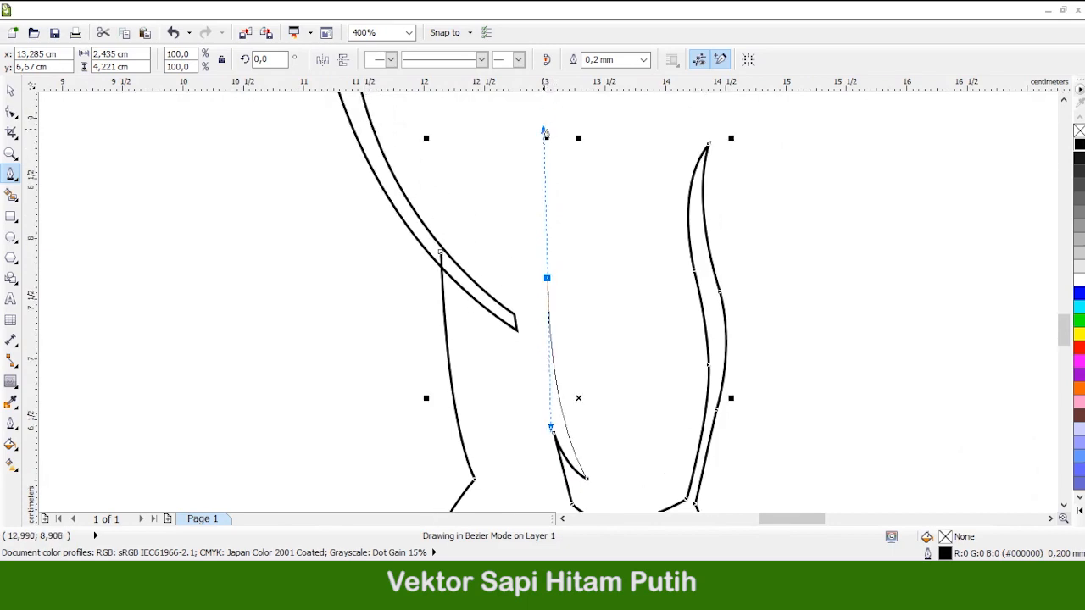
pyautogui.scroll(2, 551, 281)
pyautogui.scroll(-1, 539, 319)
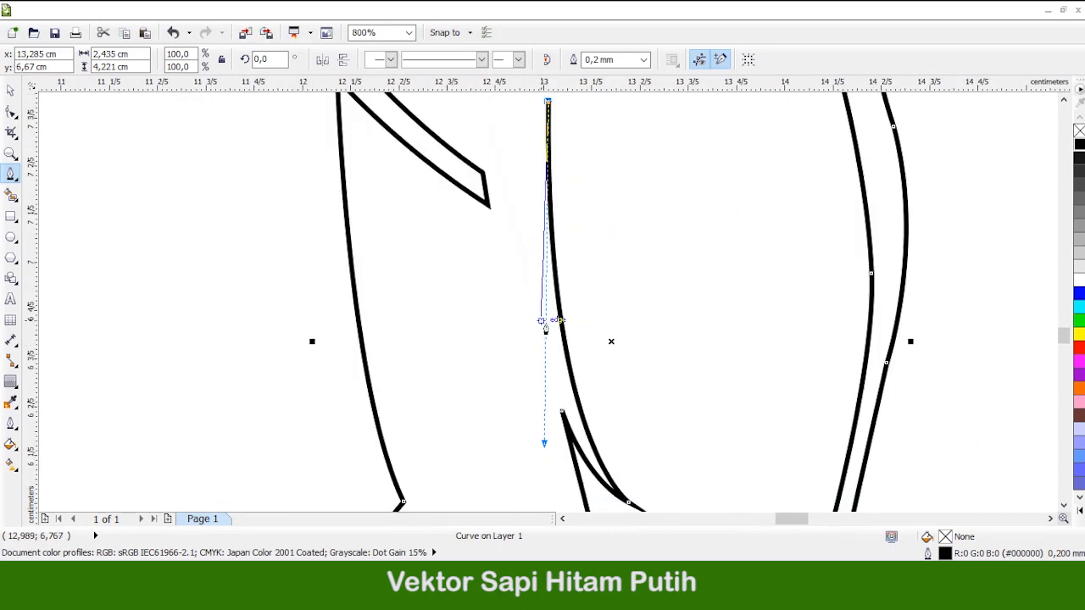
pyautogui.moveTo(550, 424); pyautogui.dragTo(552, 314)
pyautogui.scroll(-1, 574, 294)
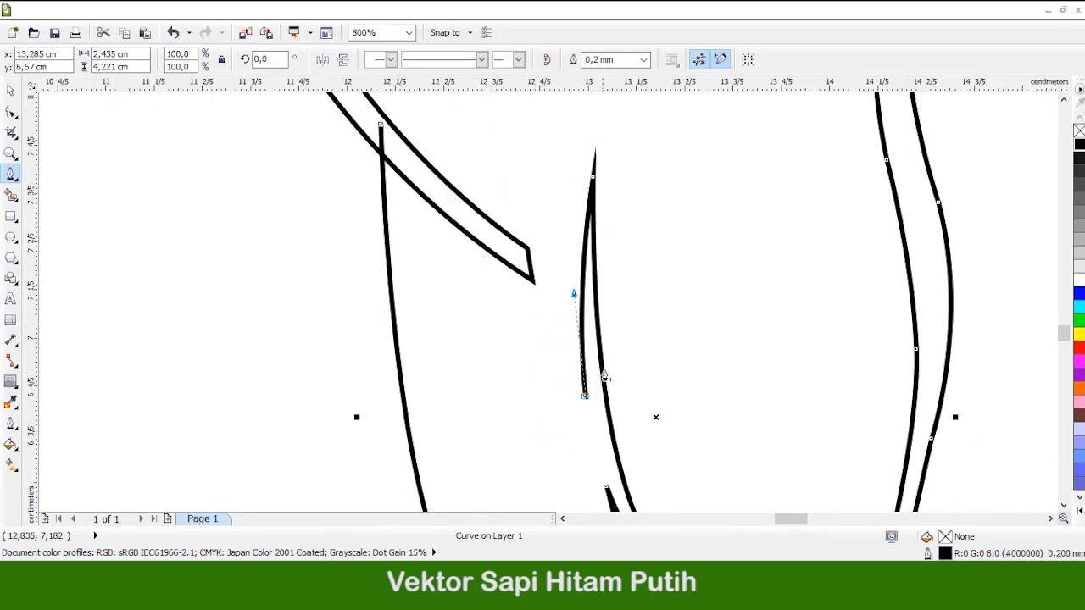
# Draw the front leg's rear contour up to a second tip and back down to the ankle
pyautogui.keyDown('alt'); pyautogui.click(544, 204); pyautogui.keyUp('alt')
pyautogui.scroll(1, 587, 459)
pyautogui.scroll(-1, 590, 447)
pyautogui.moveTo(585, 444); pyautogui.dragTo(643, 508)
pyautogui.scroll(-1, 642, 507)
pyautogui.scroll(1, 640, 390)
pyautogui.keyDown('alt'); pyautogui.click(584, 412); pyautogui.keyUp('alt')
# Draw the front leg's ankle edge and inner front edge back to the start, closing the leg outline at about 2.44 by 4.22 cm
pyautogui.scroll(1, 530, 408)
pyautogui.click(529, 411)
pyautogui.scroll(-1, 529, 411)
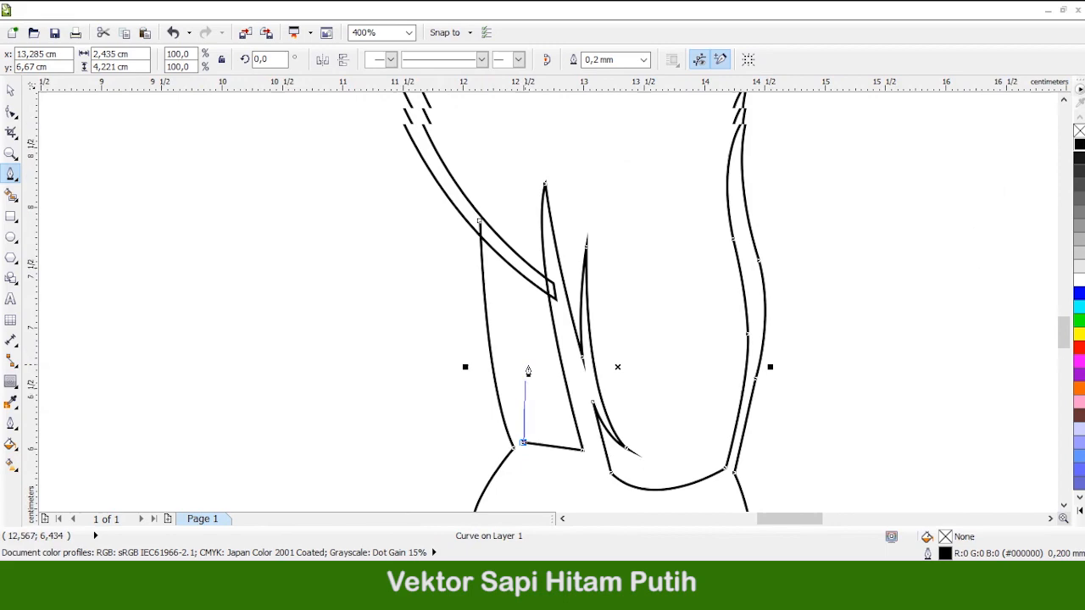
pyautogui.moveTo(497, 373); pyautogui.dragTo(500, 381)
pyautogui.scroll(1, 525, 423)
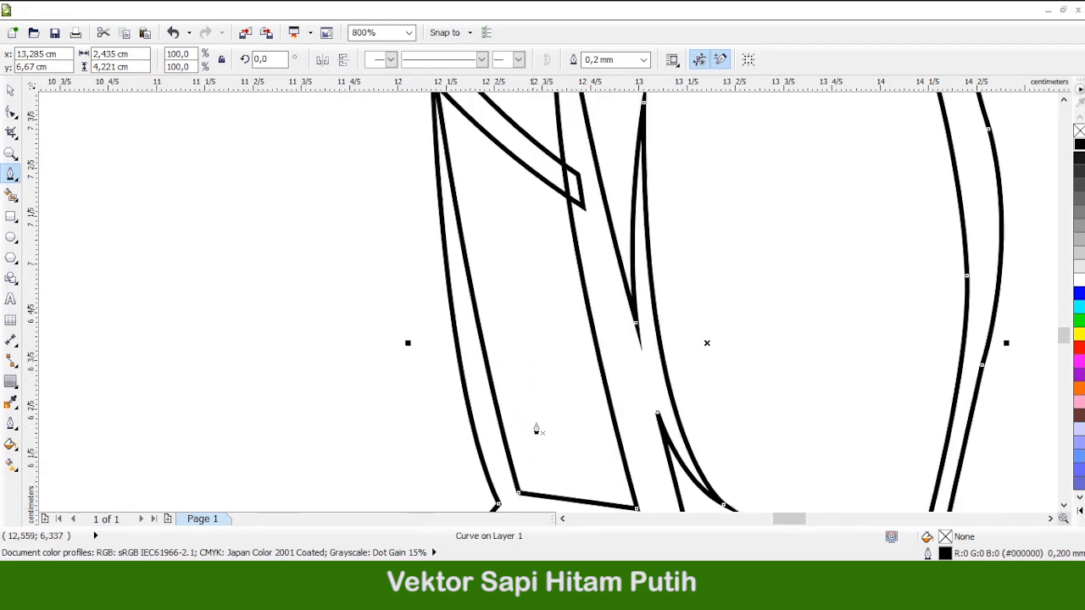
pyautogui.scroll(-2, 520, 421)
pyautogui.click(11, 91)
pyautogui.click(357, 346)
# Draw the belly line's upper edge with the Pen tool as a shallow sagging curve about 4.6 cm long from the foreleg's rear edge
pyautogui.scroll(-1, 360, 347)
pyautogui.scroll(1, 551, 408)
pyautogui.scroll(1, 499, 390)
pyautogui.scroll(-1, 483, 399)
pyautogui.scroll(1, 489, 402)
pyautogui.scroll(-1, 477, 373)
pyautogui.scroll(1, 646, 377)
pyautogui.scroll(1, 149, 297)
pyautogui.click(11, 174)
pyautogui.scroll(1, 200, 283)
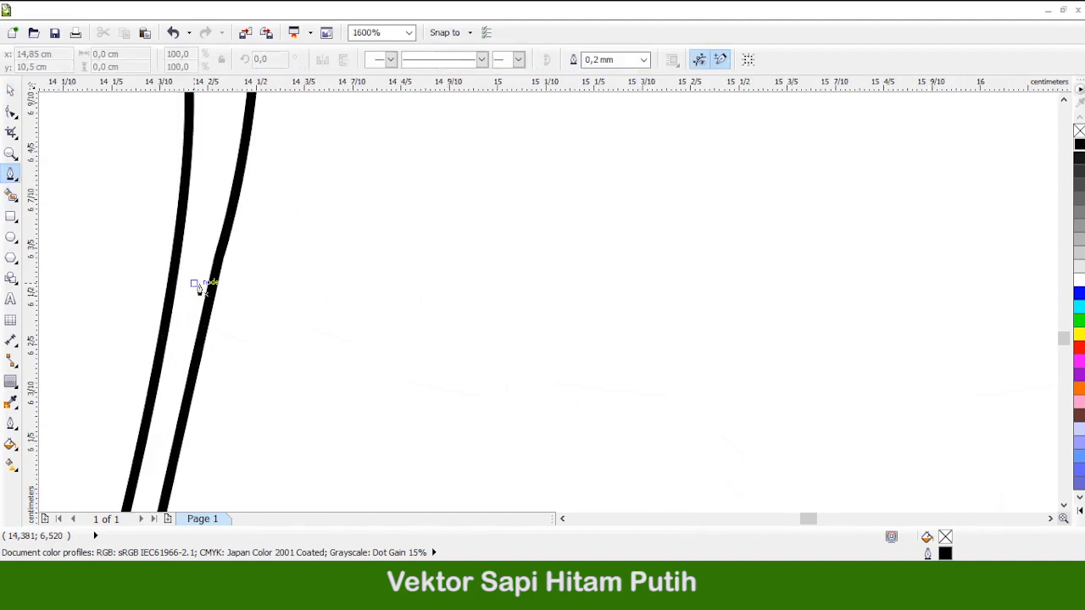
pyautogui.scroll(-2, 188, 301)
pyautogui.click(188, 301)
pyautogui.moveTo(472, 356); pyautogui.dragTo(569, 367)
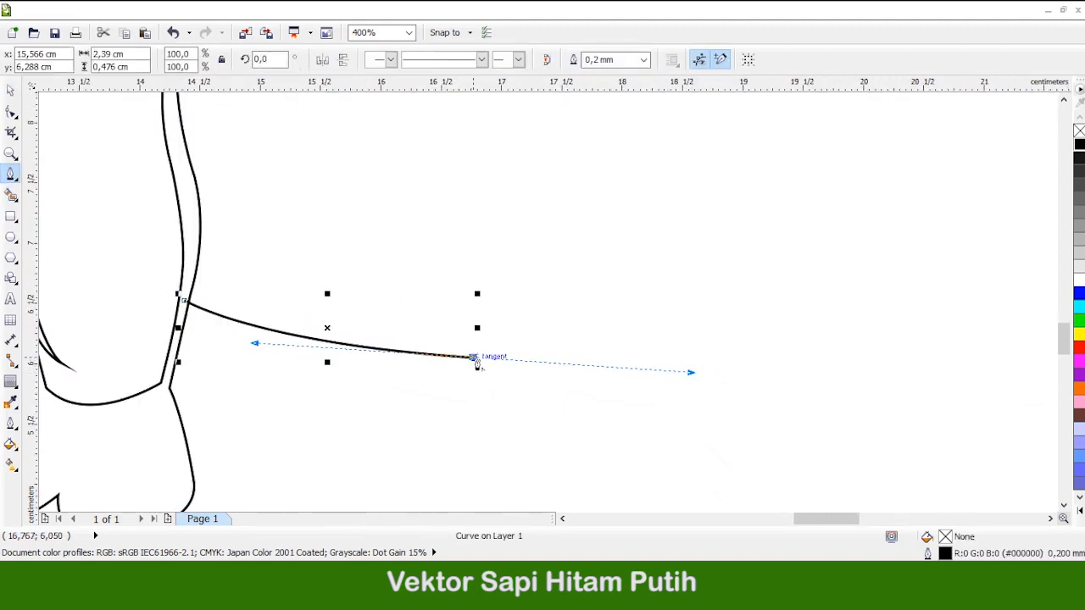
pyautogui.scroll(1, 754, 332)
pyautogui.moveTo(737, 314); pyautogui.dragTo(850, 268)
pyautogui.moveTo(946, 204); pyautogui.dragTo(933, 198)
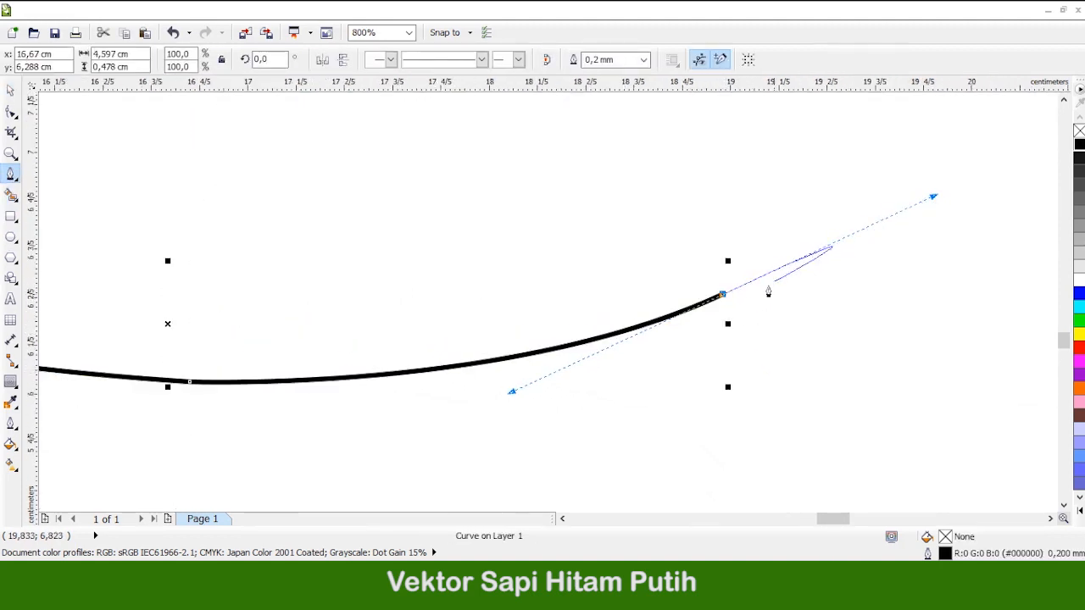
# Add the belly line's blunt end and lower edge back to the foreleg, closing the outline at about 4.69 by 0.60 cm
pyautogui.click(740, 324)
pyautogui.moveTo(412, 366); pyautogui.dragTo(136, 362)
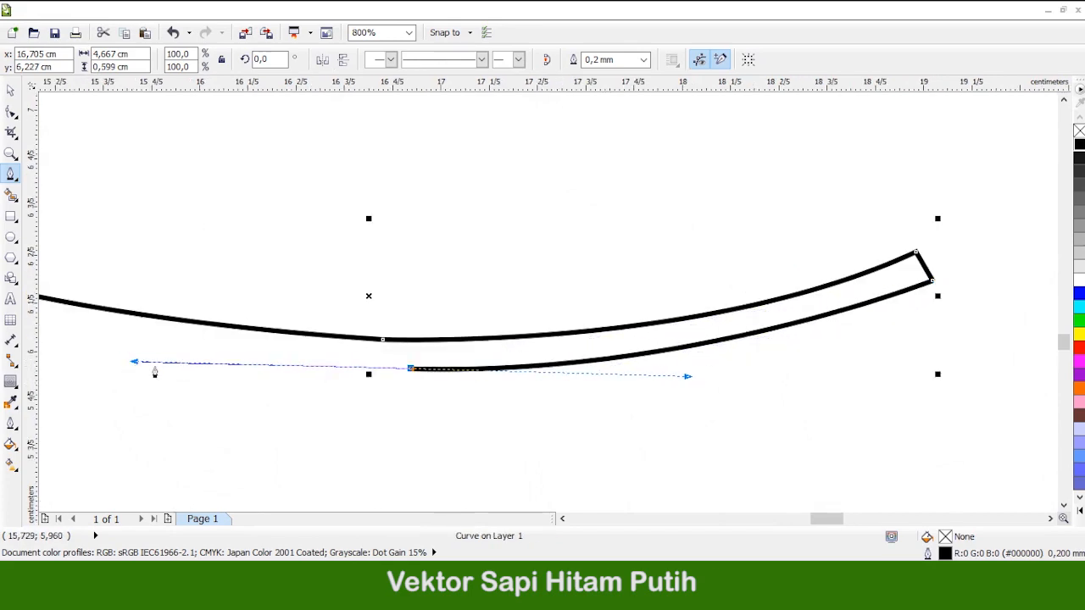
pyautogui.scroll(-1, 136, 381)
pyautogui.scroll(1, 136, 381)
pyautogui.scroll(-1, 483, 364)
pyautogui.scroll(1, 250, 334)
pyautogui.moveTo(280, 296); pyautogui.dragTo(264, 278)
pyautogui.scroll(1, 265, 278)
pyautogui.click(304, 256)
pyautogui.scroll(-2, 252, 283)
pyautogui.scroll(-2, 564, 364)
pyautogui.scroll(1, 848, 300)
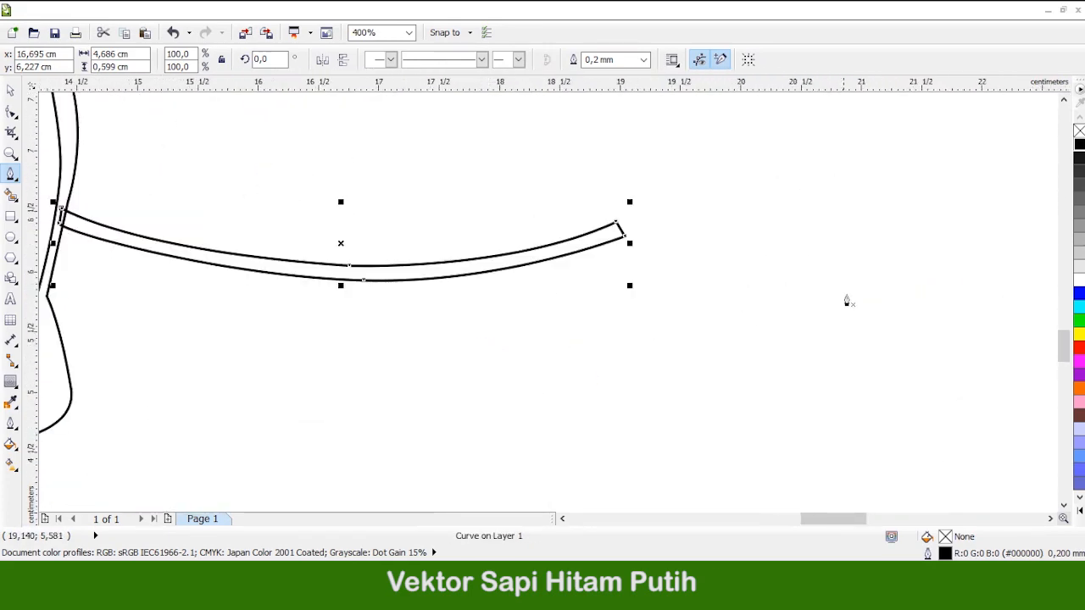
# Start the hind leg outline with the Pen tool, curving its front edge from an upper tip down past the belly line's rear end
pyautogui.scroll(1, 616, 332)
pyautogui.hscroll(1, 435, 357)
pyautogui.scroll(-1, 451, 396)
pyautogui.scroll(-1, 559, 380)
pyautogui.scroll(1, 518, 194)
pyautogui.scroll(2, 555, 285)
pyautogui.click(533, 229)
pyautogui.scroll(-1, 535, 339)
pyautogui.moveTo(504, 364); pyautogui.dragTo(538, 459)
pyautogui.moveTo(664, 447); pyautogui.dragTo(754, 471)
pyautogui.scroll(1, 670, 451)
pyautogui.keyDown('alt'); pyautogui.click(706, 367); pyautogui.keyUp('alt')
pyautogui.scroll(-2, 670, 409)
# Continue the hind leg outline forward through a pointed notch and around a rounded teat, rising to a second tip under the belly line
pyautogui.moveTo(606, 408); pyautogui.dragTo(545, 441)
pyautogui.keyDown('alt'); pyautogui.click(606, 408); pyautogui.keyUp('alt')
pyautogui.click(588, 352)
pyautogui.scroll(-4, 600, 363)
pyautogui.click(590, 370)
pyautogui.moveTo(462, 328); pyautogui.dragTo(464, 302)
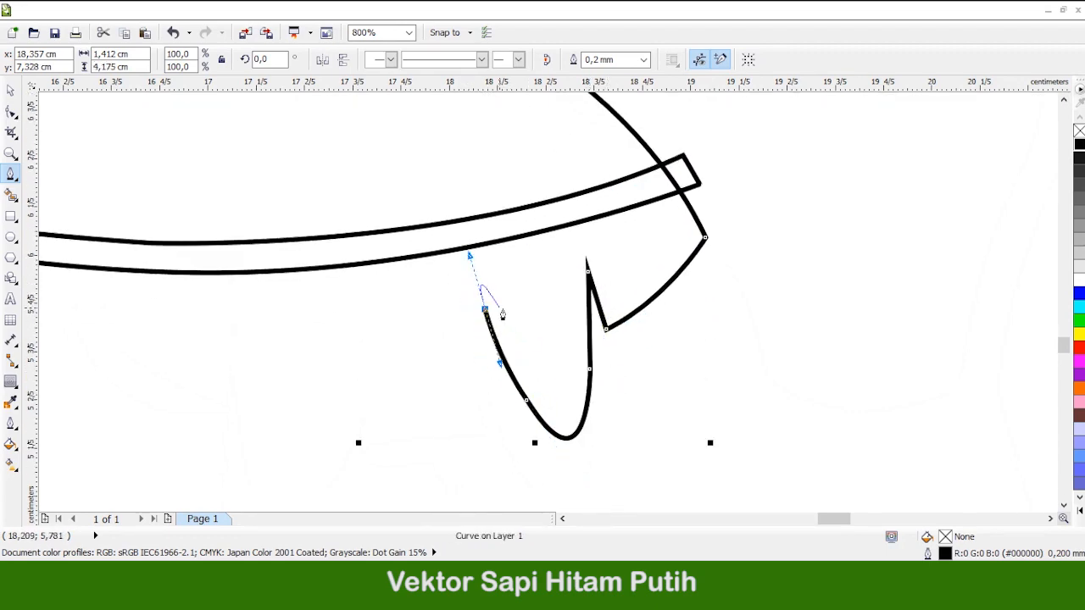
pyautogui.press('super')
pyautogui.press('super')
pyautogui.moveTo(480, 289); pyautogui.dragTo(481, 289)
# Extend the outline with the udder's small pointed flap and the first two rounded toe lobes of the hind hoof
pyautogui.moveTo(447, 401); pyautogui.dragTo(504, 390)
pyautogui.keyDown('alt'); pyautogui.click(447, 401); pyautogui.keyUp('alt')
pyautogui.scroll(-2, 450, 402)
pyautogui.moveTo(627, 386); pyautogui.dragTo(760, 335)
pyautogui.keyDown('alt'); pyautogui.click(626, 385); pyautogui.keyUp('alt')
pyautogui.scroll(-1, 628, 388)
pyautogui.scroll(1, 645, 452)
pyautogui.moveTo(673, 382); pyautogui.dragTo(844, 258)
pyautogui.scroll(-1, 597, 395)
pyautogui.scroll(1, 627, 434)
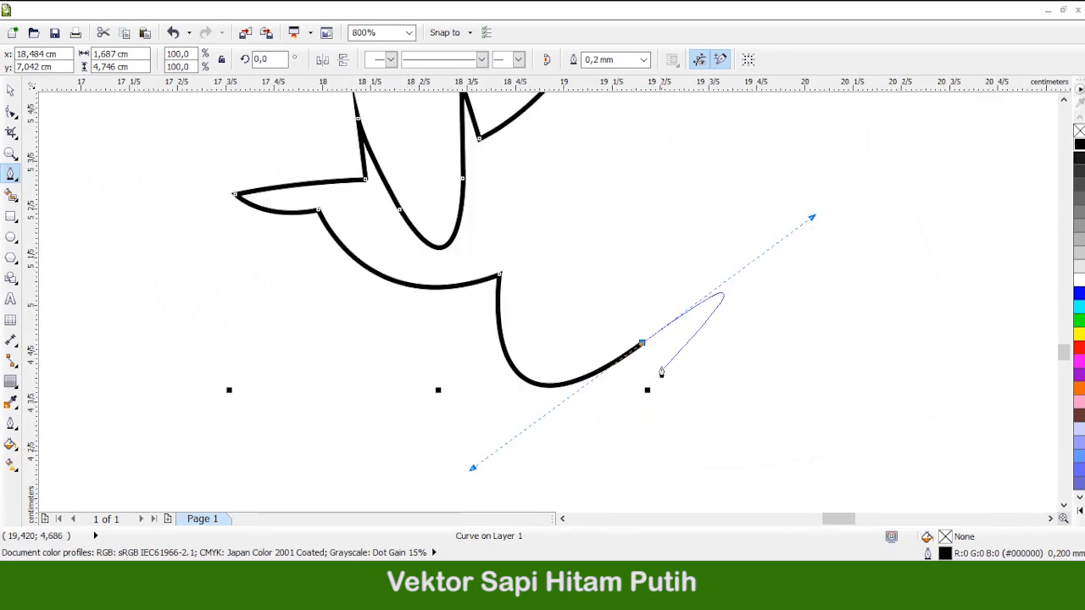
pyautogui.moveTo(752, 424); pyautogui.dragTo(858, 388)
pyautogui.scroll(-1, 754, 434)
pyautogui.scroll(1, 799, 416)
pyautogui.scroll(-1, 898, 364)
pyautogui.scroll(1, 857, 364)
pyautogui.moveTo(855, 358); pyautogui.dragTo(866, 272)
pyautogui.hotkey('ctrl', 'z')
pyautogui.hotkey('ctrl', 'z')
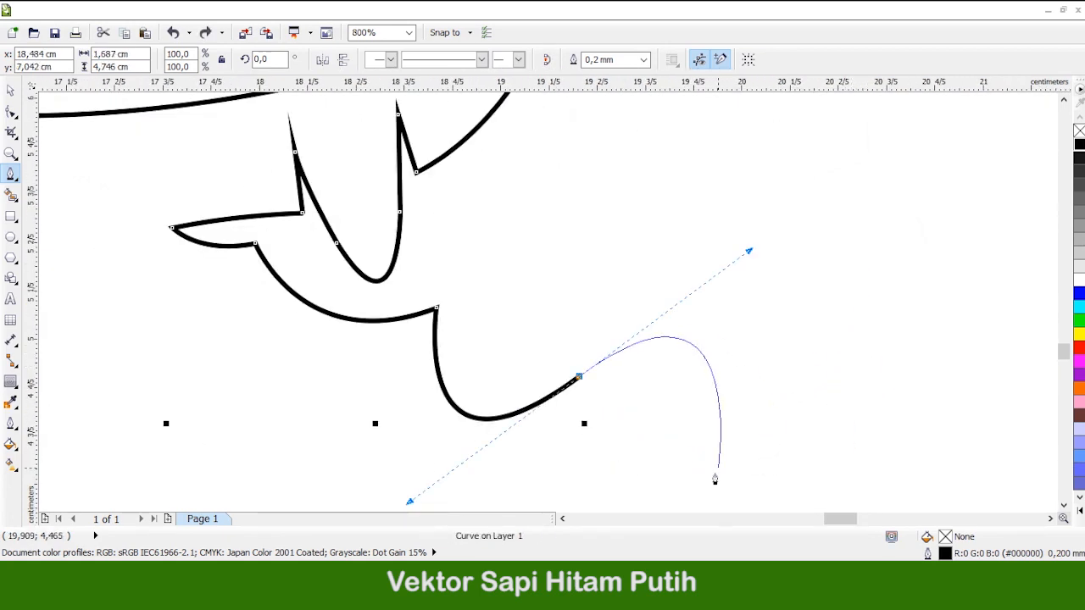
# Draw the hoof's rear lobe and heel, and carry the hind leg's back edge up to the ankle
pyautogui.moveTo(698, 456); pyautogui.dragTo(826, 434)
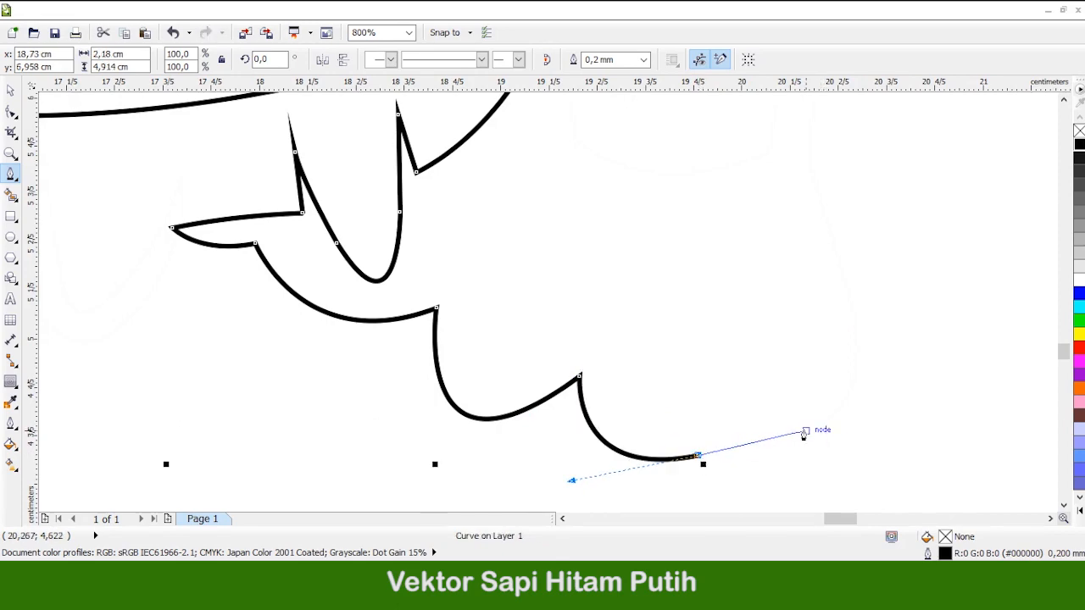
pyautogui.click(805, 433)
pyautogui.scroll(1, 858, 380)
pyautogui.moveTo(838, 308); pyautogui.dragTo(836, 307)
pyautogui.click(856, 379)
pyautogui.scroll(-1, 856, 373)
pyautogui.scroll(1, 865, 315)
pyautogui.click(806, 311)
pyautogui.scroll(-1, 783, 346)
pyautogui.scroll(1, 804, 229)
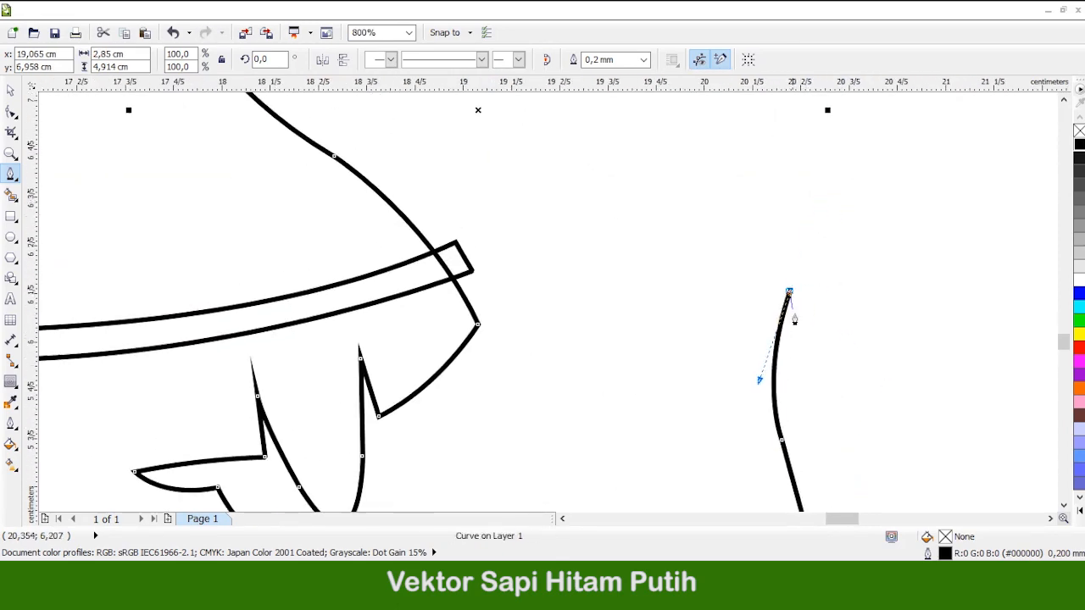
# Continue the hind leg's rear edge upward in a gentle S-curve to a pointed tip at thigh height
pyautogui.scroll(-1, 784, 332)
pyautogui.scroll(1, 804, 322)
pyautogui.scroll(1, 796, 349)
pyautogui.click(805, 354)
pyautogui.scroll(-1, 801, 352)
pyautogui.scroll(1, 817, 310)
pyautogui.moveTo(797, 272); pyautogui.dragTo(779, 196)
pyautogui.scroll(1, 813, 275)
pyautogui.scroll(1, 804, 213)
pyautogui.moveTo(756, 158); pyautogui.dragTo(753, 118)
pyautogui.scroll(-1, 810, 255)
pyautogui.scroll(-1, 776, 369)
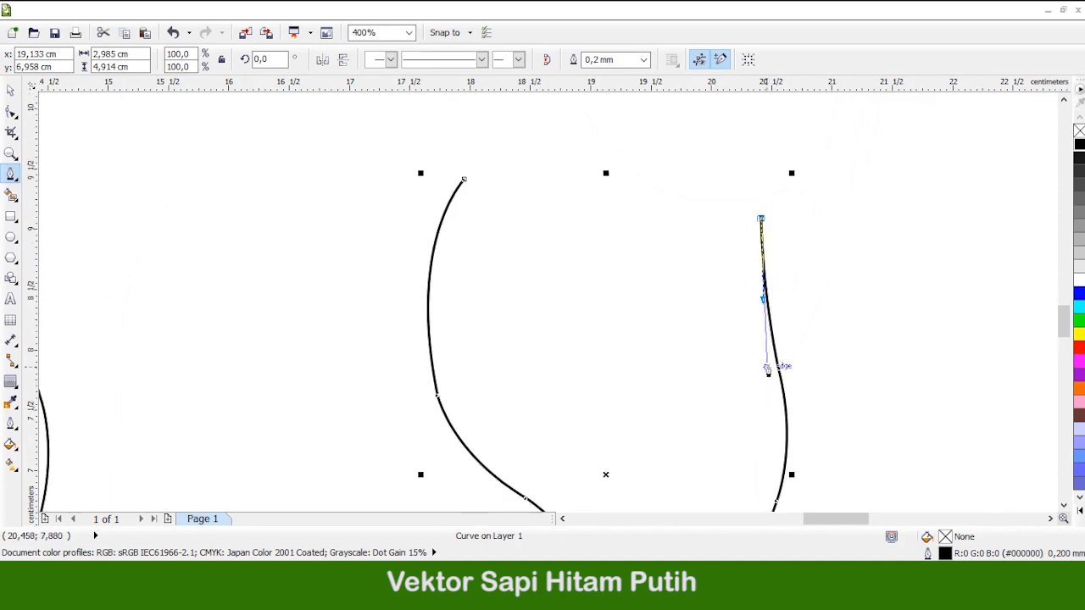
# Draw the inner side of the hind leg's rear edge from the upper tip back down to the ankle
pyautogui.scroll(1, 749, 284)
pyautogui.moveTo(782, 399)
pyautogui.mouseDown()
pyautogui.moveTo(806, 511)
pyautogui.moveTo(794, 382)
pyautogui.mouseUp()
pyautogui.scroll(-1, 806, 373)
pyautogui.scroll(-2, 812, 368)
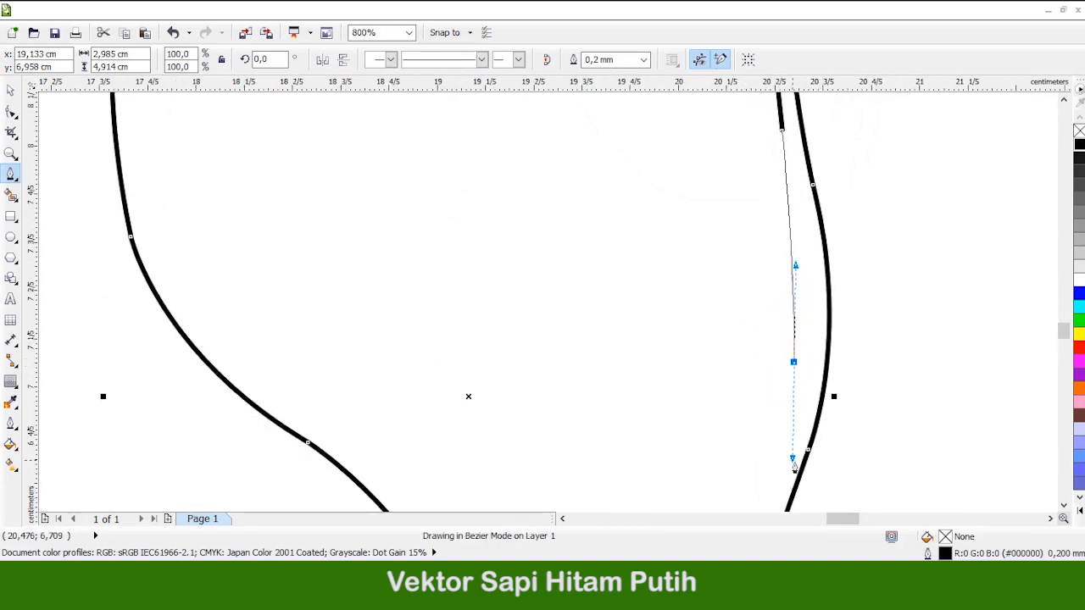
pyautogui.moveTo(795, 456); pyautogui.dragTo(784, 472)
pyautogui.scroll(-4, 795, 381)
pyautogui.keyDown('alt'); pyautogui.click(795, 222); pyautogui.keyUp('alt')
pyautogui.scroll(-1, 789, 238)
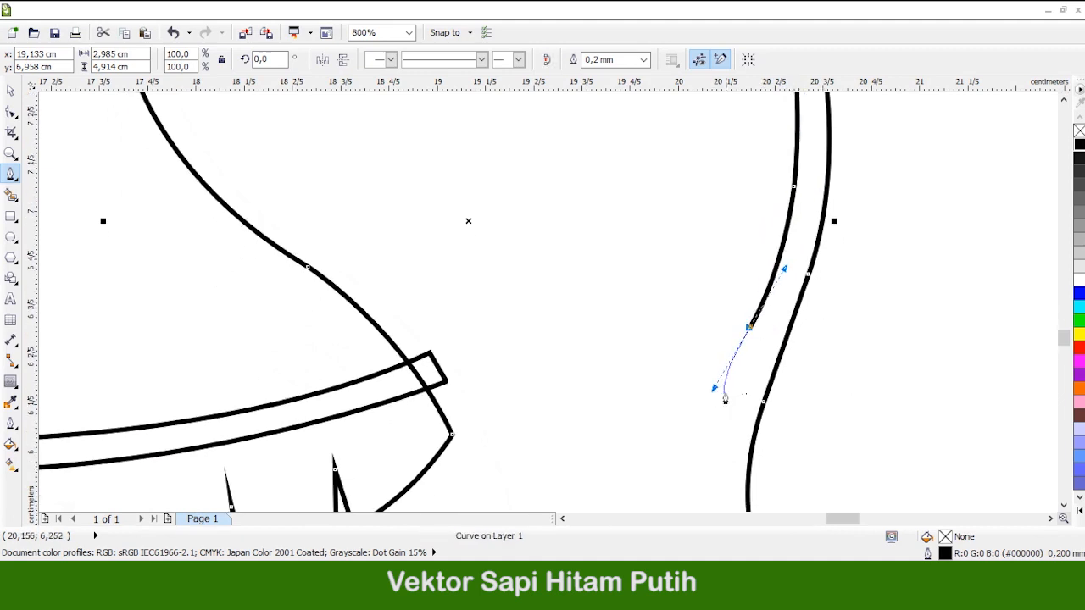
pyautogui.scroll(-1, 717, 395)
pyautogui.click(707, 394)
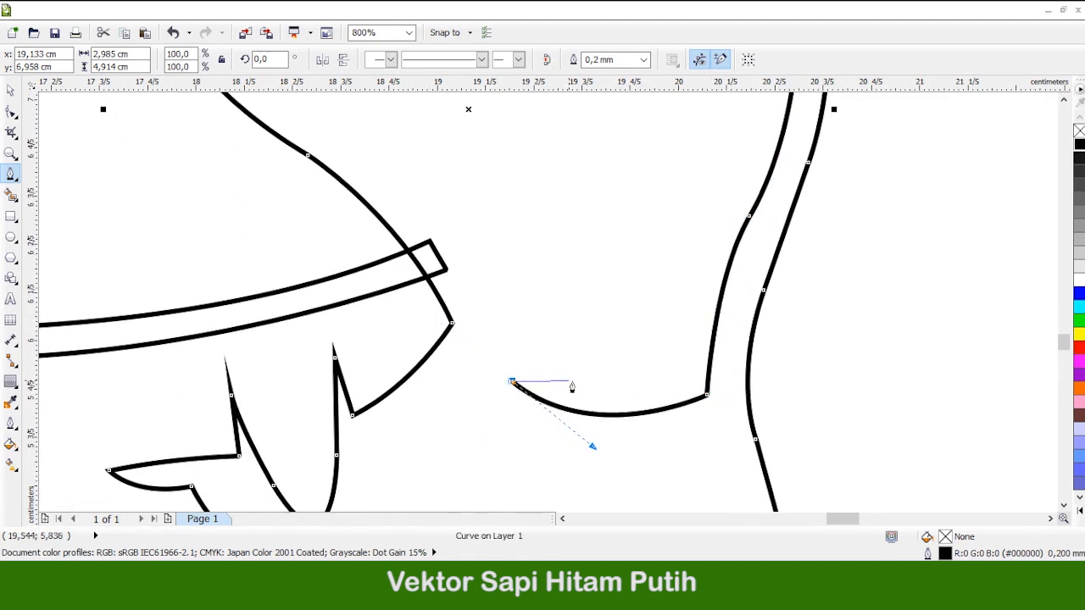
# Add the ankle curve and inner front edge back to the start, closing the hind leg outline at about 2.99 by 4.91 cm
pyautogui.scroll(-2, 539, 390)
pyautogui.scroll(1, 423, 255)
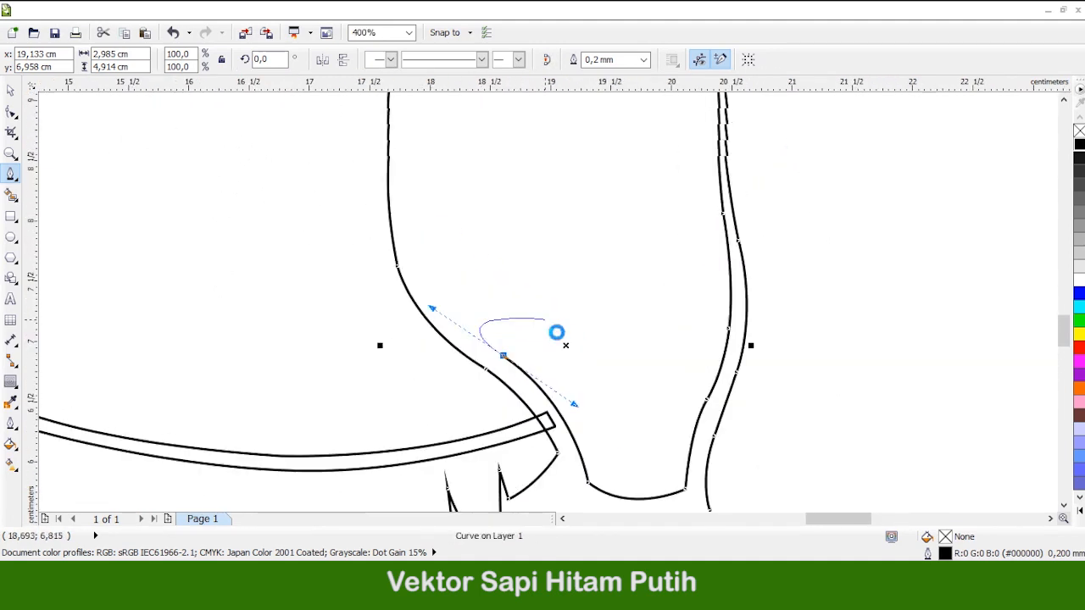
pyautogui.scroll(1, 428, 335)
pyautogui.moveTo(424, 209)
pyautogui.mouseDown()
pyautogui.moveTo(374, 366)
pyautogui.moveTo(386, 368)
pyautogui.mouseUp()
pyautogui.scroll(-2, 484, 322)
pyautogui.scroll(3, 483, 400)
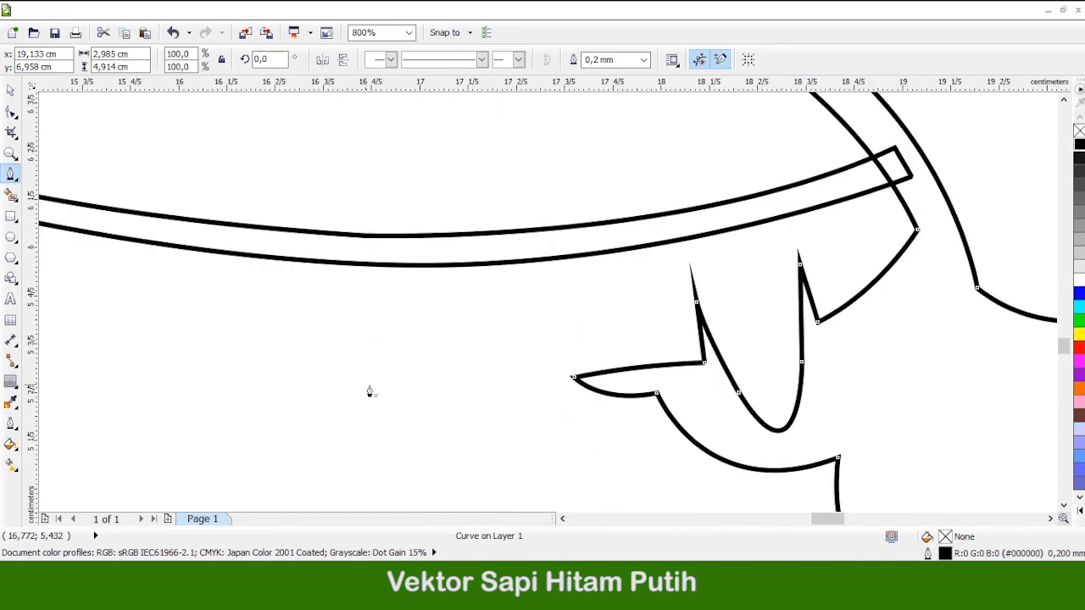
# Draw a closed U-shaped teat outline below the belly line, just in front of the hind leg's udder flap
pyautogui.scroll(-1, 390, 386)
pyautogui.moveTo(441, 226); pyautogui.dragTo(488, 348)
pyautogui.moveTo(584, 267); pyautogui.dragTo(701, 104)
pyautogui.hotkey('ctrl', 'z')
pyautogui.moveTo(440, 373); pyautogui.dragTo(427, 325)
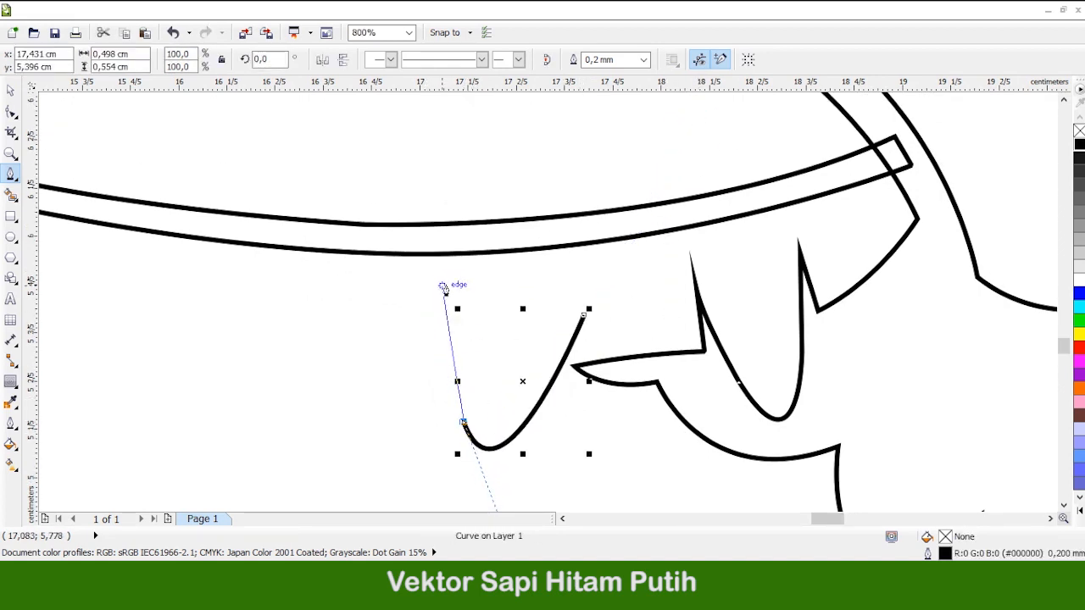
pyautogui.moveTo(445, 223); pyautogui.dragTo(439, 195)
pyautogui.click(450, 346)
pyautogui.hotkey('ctrl', 'z')
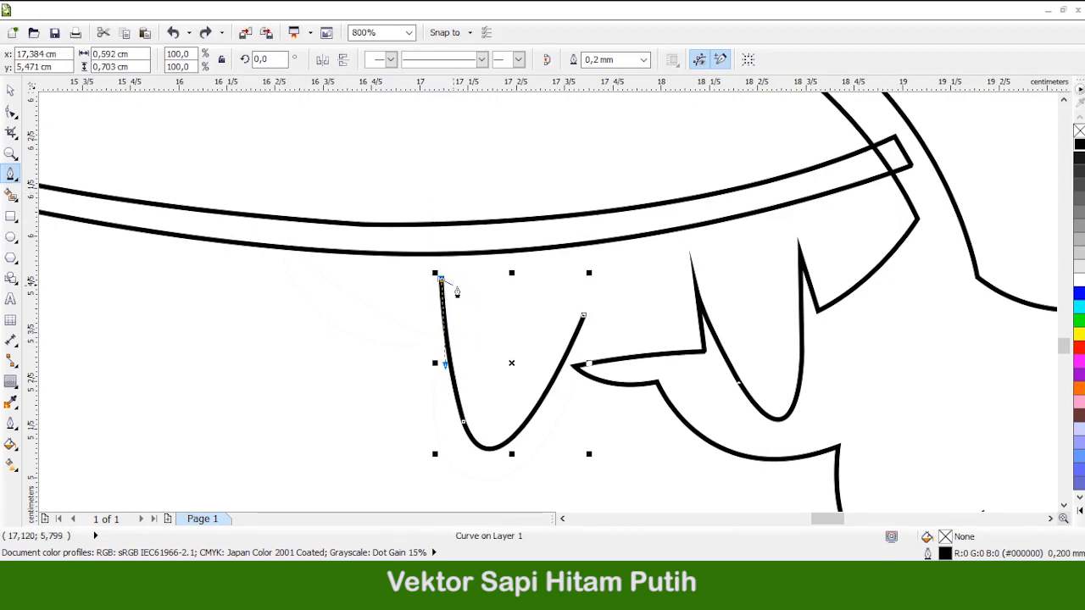
pyautogui.scroll(-2, 453, 288)
pyautogui.moveTo(525, 403); pyautogui.dragTo(560, 406)
# Draw a closed crescent of about 0.64 by 0.44 cm for the udder's front edge, between the belly line and the teat
pyautogui.scroll(-1, 597, 407)
pyautogui.scroll(1, 426, 292)
pyautogui.click(461, 271)
pyautogui.moveTo(681, 396); pyautogui.dragTo(709, 397)
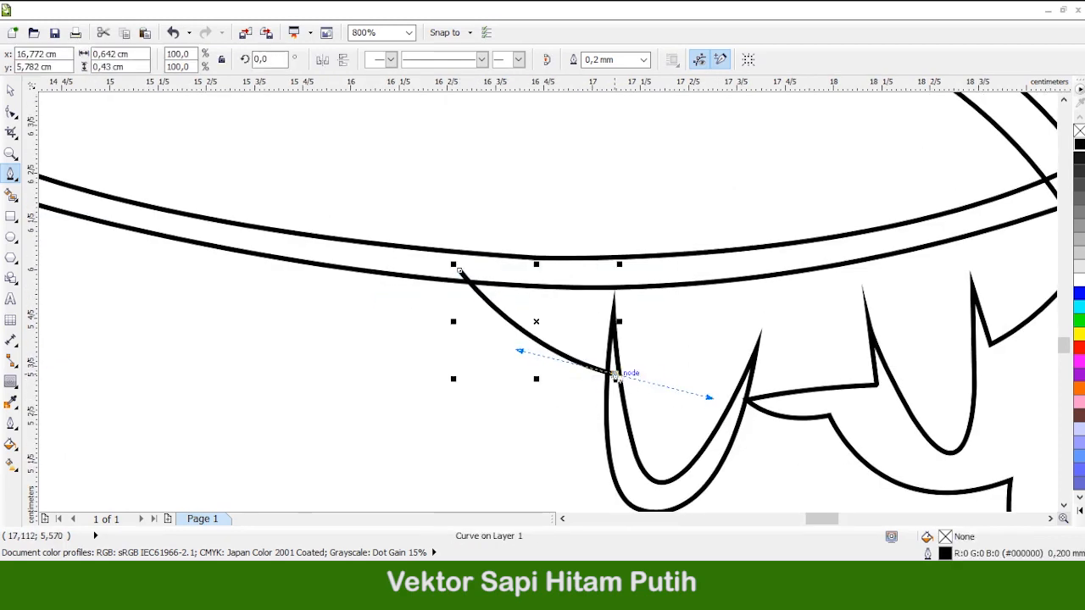
pyautogui.moveTo(460, 278); pyautogui.dragTo(454, 377)
pyautogui.scroll(-2, 658, 354)
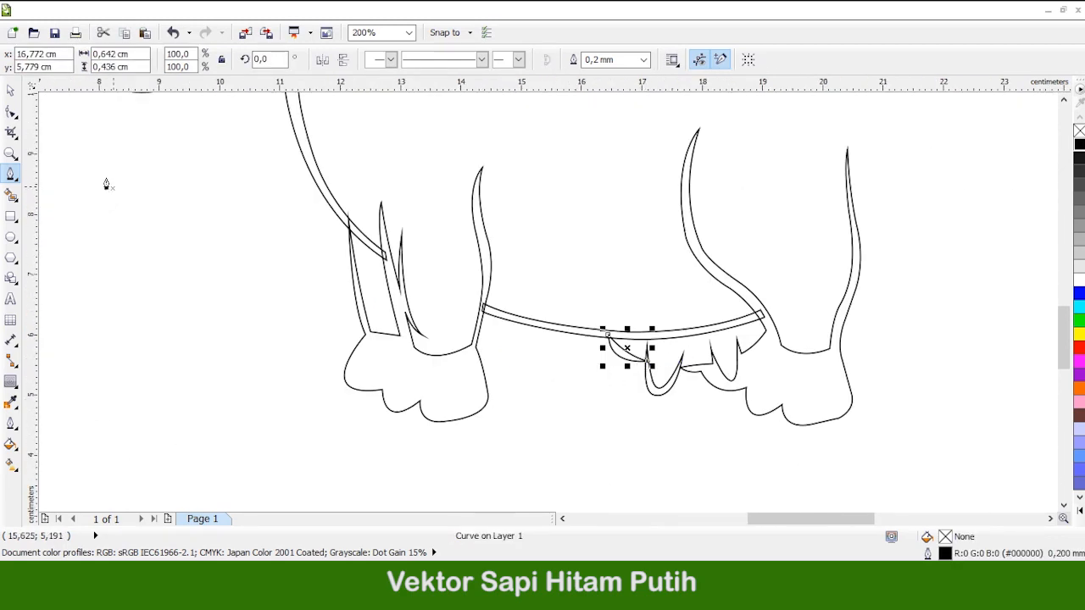
# Deselect the udder crescent and look over the whole cow drawing
pyautogui.click(10, 91)
pyautogui.click(542, 412)
pyautogui.scroll(-1, 545, 412)
pyautogui.scroll(1, 596, 417)
pyautogui.scroll(-1, 606, 407)
pyautogui.scroll(1, 644, 416)
pyautogui.scroll(-1, 651, 419)
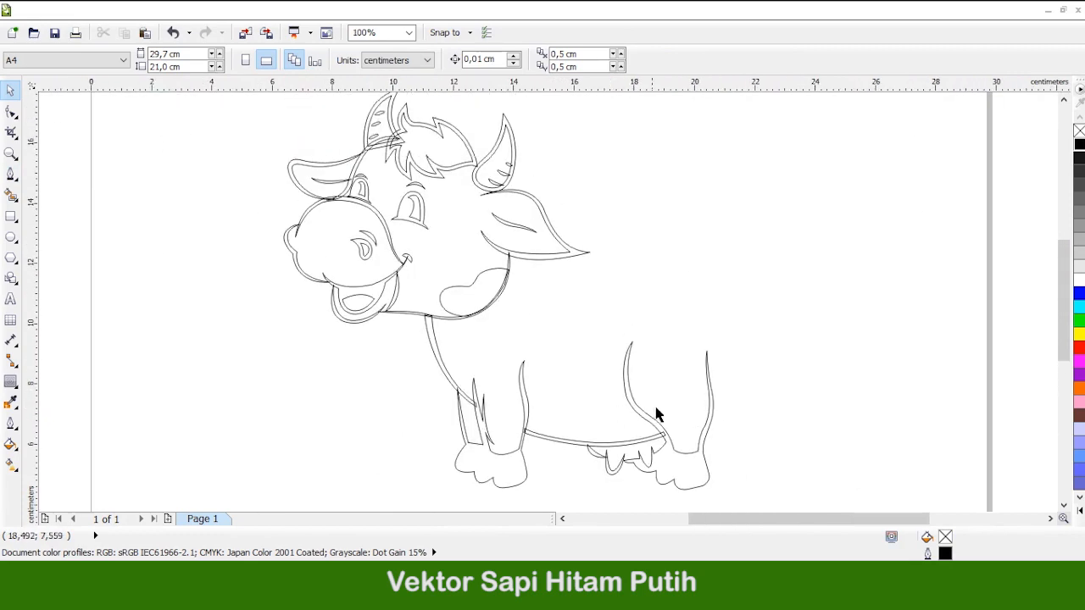
# Start the back outline with the Pen tool, drawing the rump's inner edge upward from the hind leg's rear tip
pyautogui.scroll(2, 729, 391)
pyautogui.scroll(-1, 522, 383)
pyautogui.scroll(2, 772, 431)
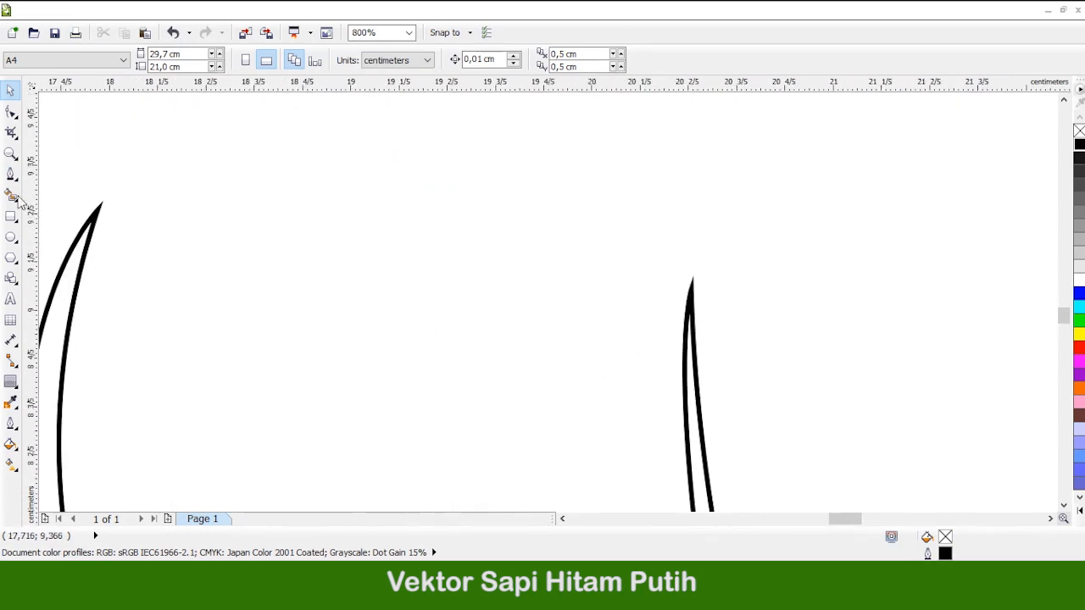
pyautogui.press('F5')
pyautogui.scroll(-3, 684, 442)
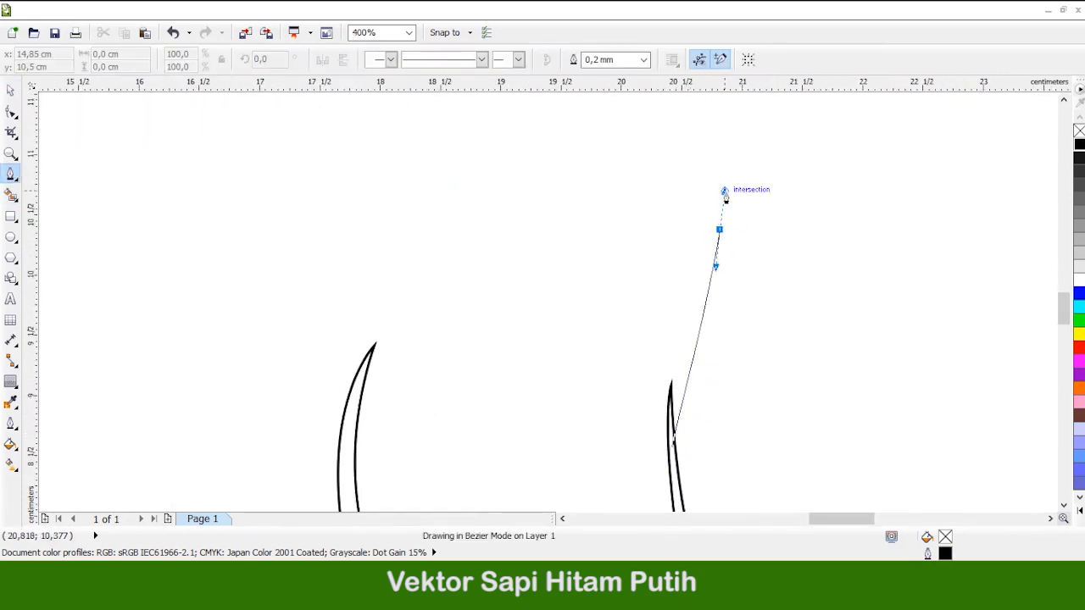
pyautogui.moveTo(730, 119); pyautogui.dragTo(730, 117)
pyautogui.scroll(2, 766, 276)
pyautogui.keyDown('alt'); pyautogui.click(721, 377); pyautogui.keyUp('alt')
pyautogui.scroll(1, 717, 330)
pyautogui.moveTo(709, 163); pyautogui.dragTo(704, 121)
# Continue the inner edge over the rump and along the back to a point on the ear's edge
pyautogui.scroll(1, 526, 244)
pyautogui.moveTo(350, 237); pyautogui.dragTo(350, 238)
pyautogui.scroll(3, 424, 252)
pyautogui.moveTo(594, 250); pyautogui.dragTo(419, 303)
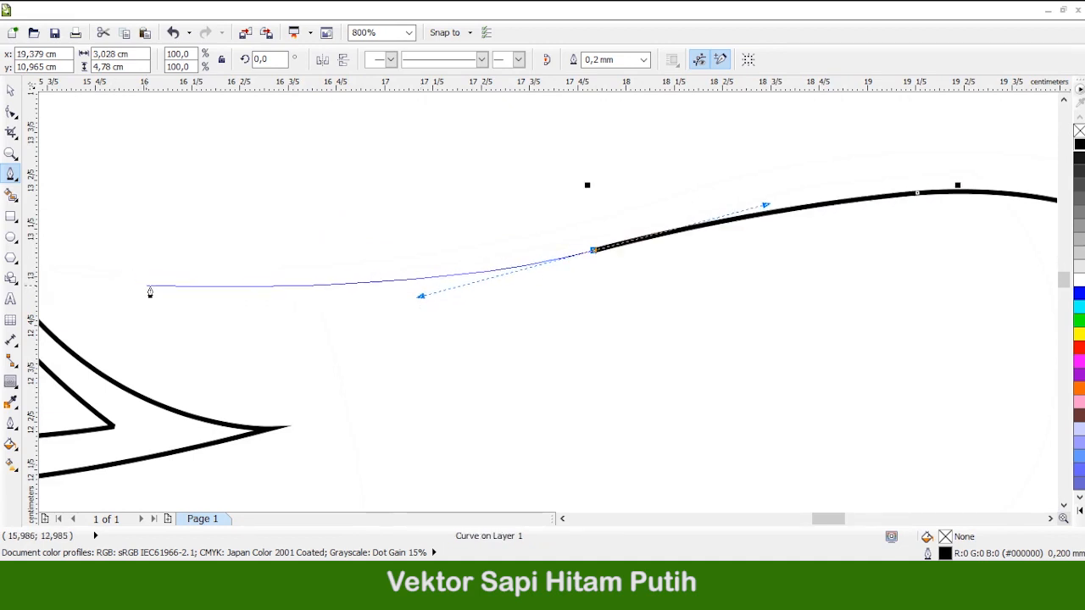
pyautogui.scroll(-2, 254, 293)
pyautogui.scroll(4, 356, 298)
pyautogui.click(301, 267)
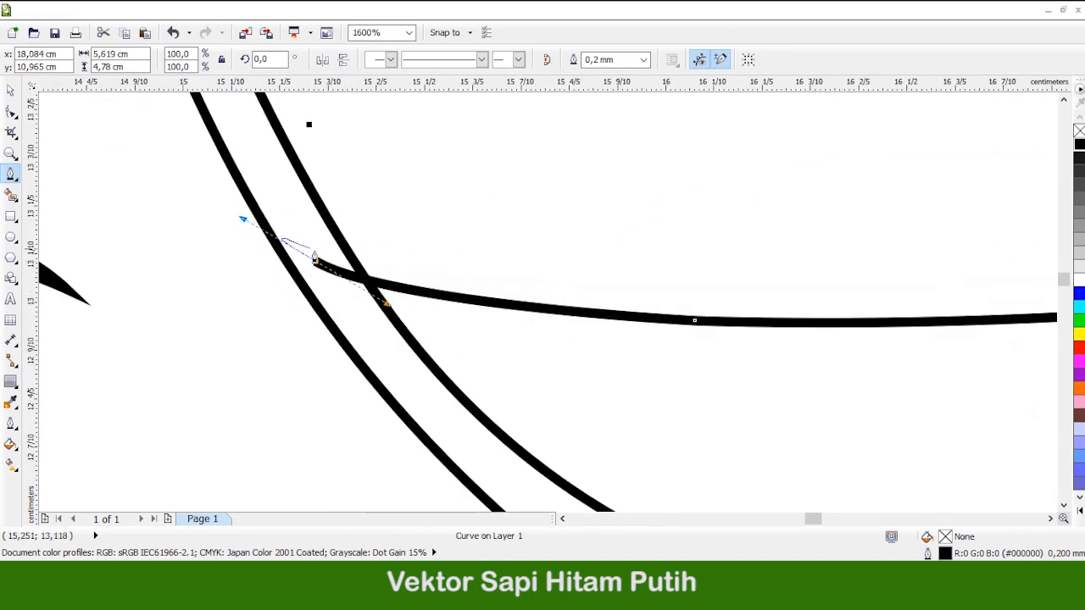
# Draw the upper edge of the back line from the ear toward the top of the rump
pyautogui.scroll(-1, 289, 303)
pyautogui.moveTo(789, 285); pyautogui.dragTo(927, 245)
pyautogui.scroll(-1, 534, 320)
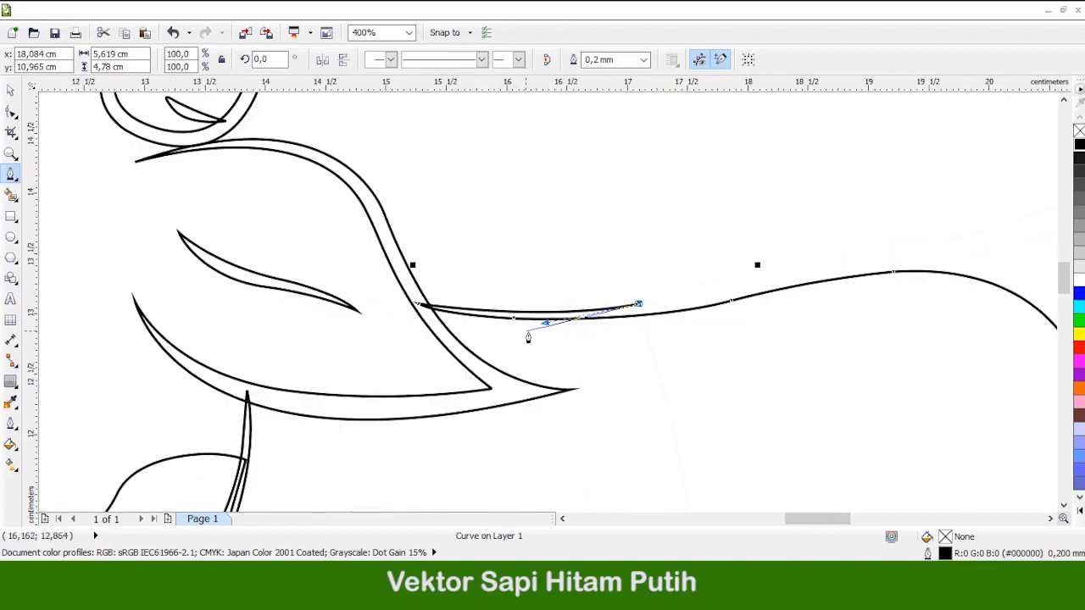
pyautogui.scroll(1, 628, 313)
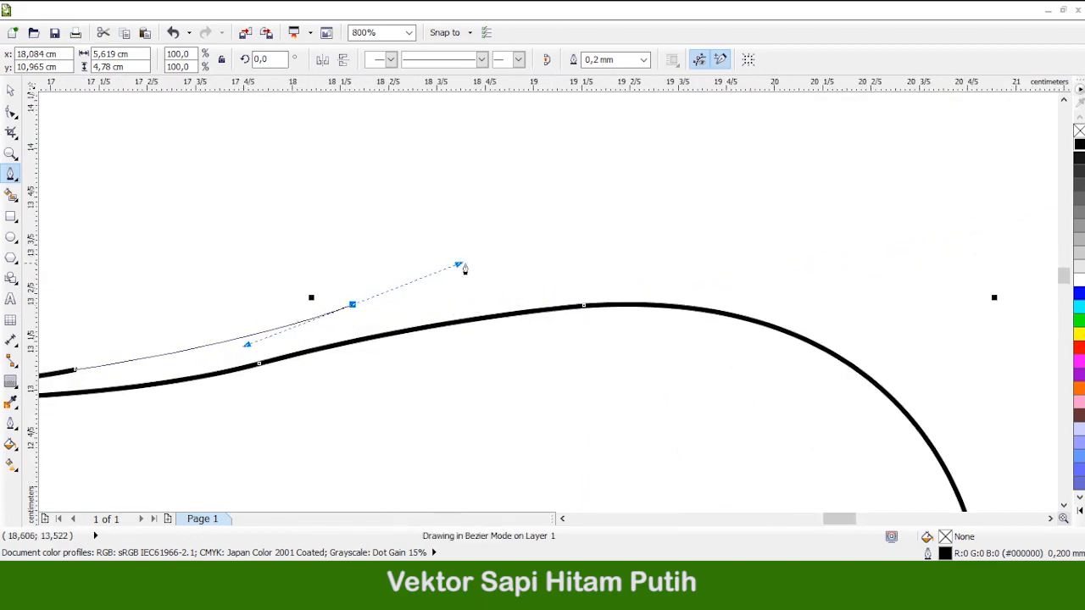
pyautogui.moveTo(500, 264); pyautogui.dragTo(502, 262)
pyautogui.moveTo(789, 288); pyautogui.dragTo(998, 347)
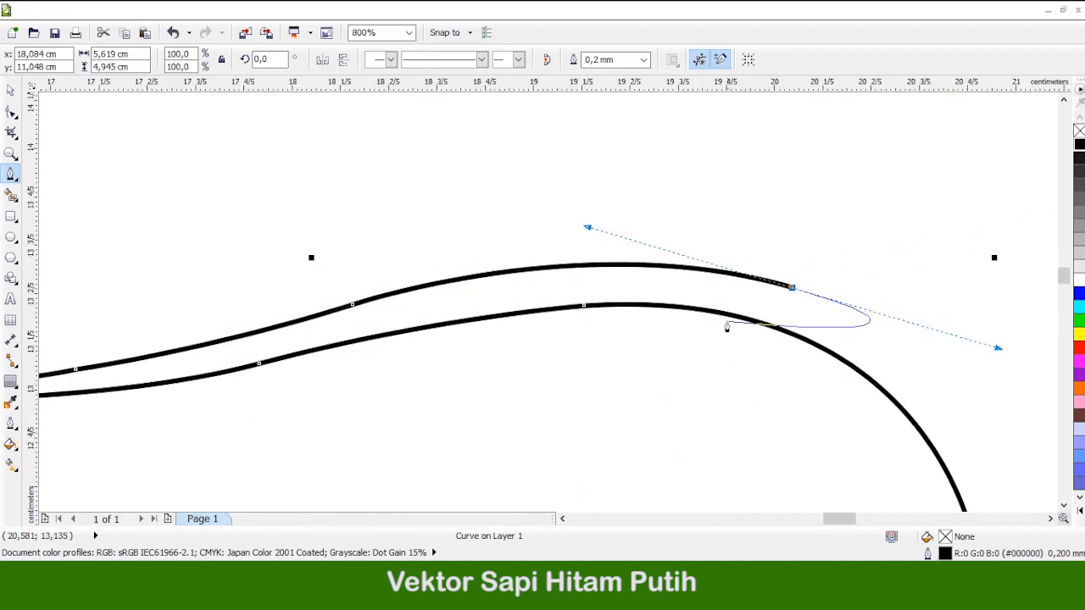
pyautogui.scroll(-1, 726, 322)
# Bring the rump's outer edge down to the hind leg's rear tip, closing the back outline at about 5.87 by 4.95 cm
pyautogui.click(835, 333)
pyautogui.scroll(-2, 841, 365)
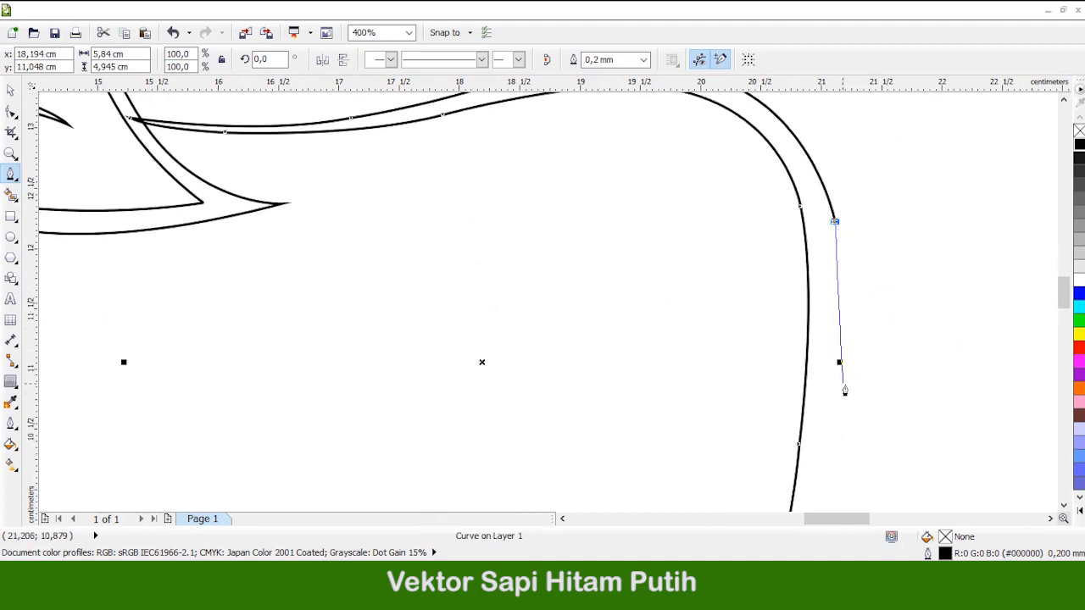
pyautogui.moveTo(823, 470); pyautogui.dragTo(819, 486)
pyautogui.scroll(-3, 827, 487)
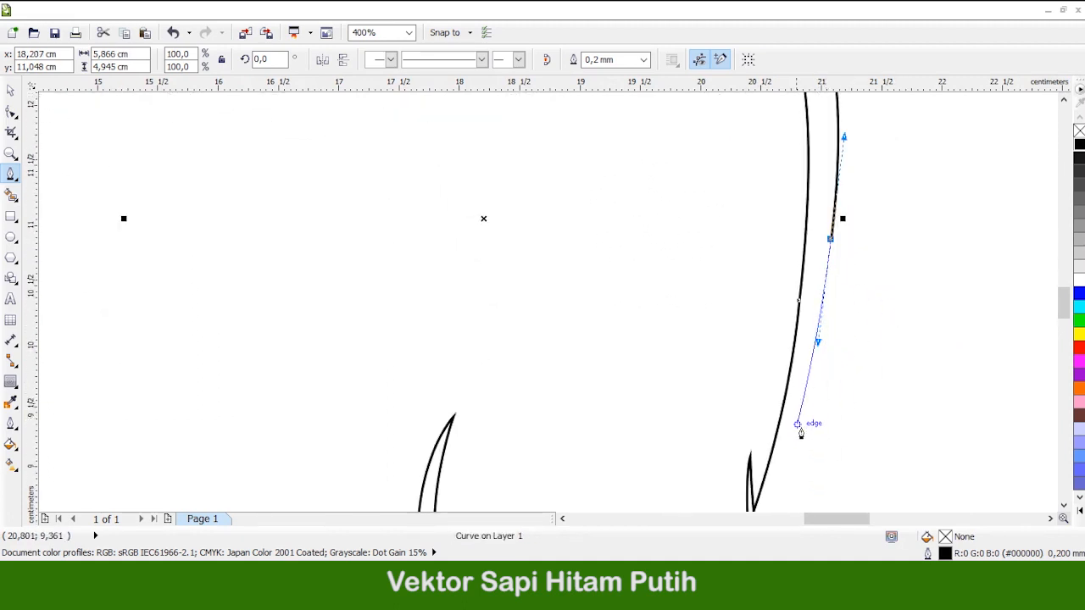
pyautogui.scroll(-3, 800, 432)
pyautogui.scroll(1, 738, 390)
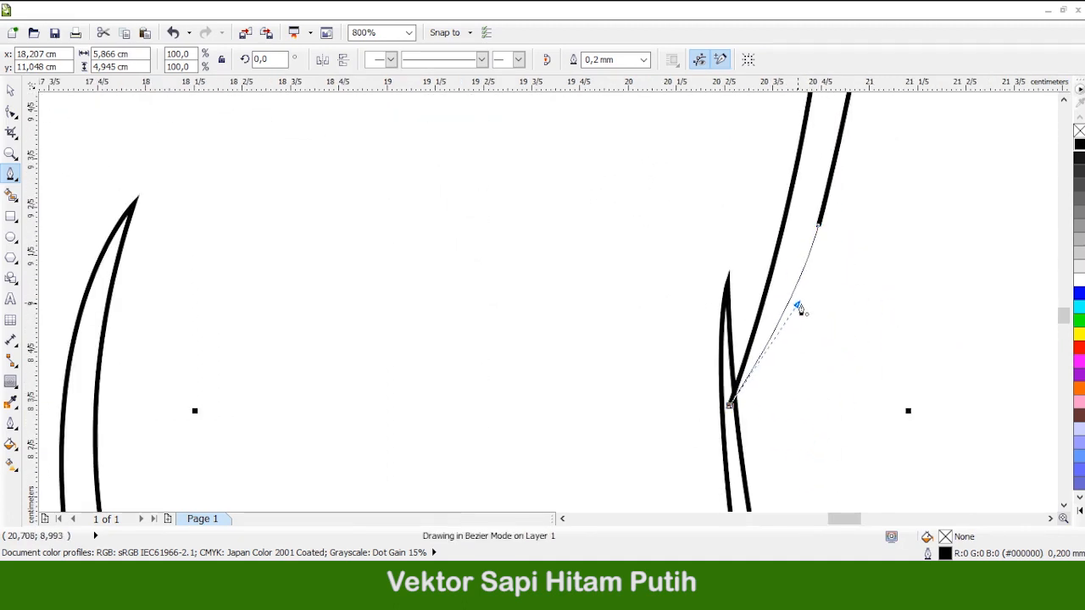
pyautogui.moveTo(793, 319); pyautogui.dragTo(792, 321)
pyautogui.scroll(-3, 688, 402)
pyautogui.press('Escape')
# Start the tail outline behind the rump, curving its inner edge upward and adding a short blunt end
pyautogui.scroll(2, 755, 270)
pyautogui.scroll(1, 560, 411)
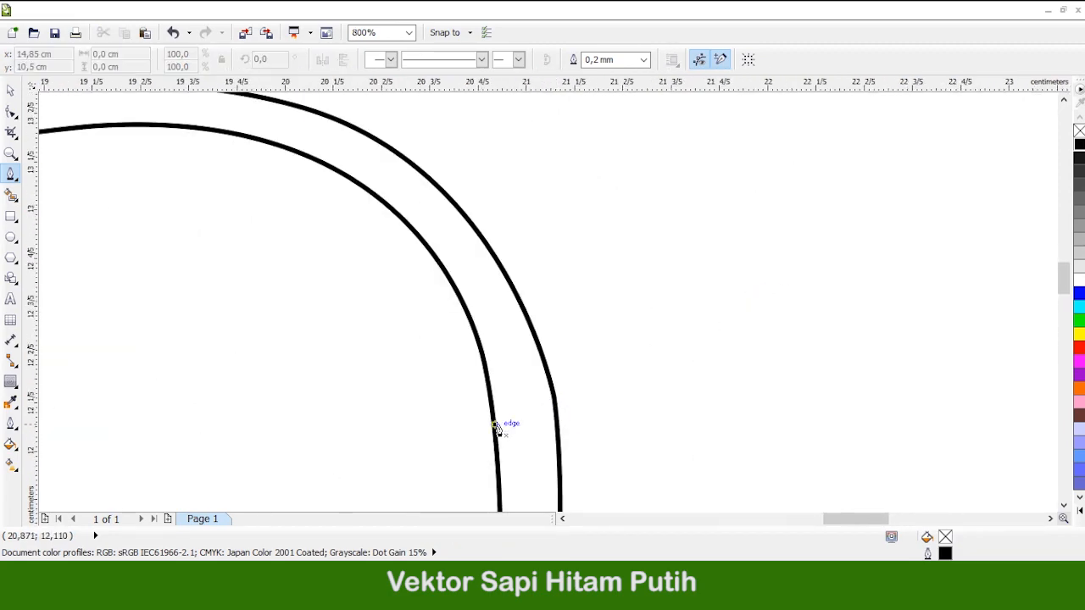
pyautogui.scroll(-1, 497, 428)
pyautogui.scroll(2, 631, 367)
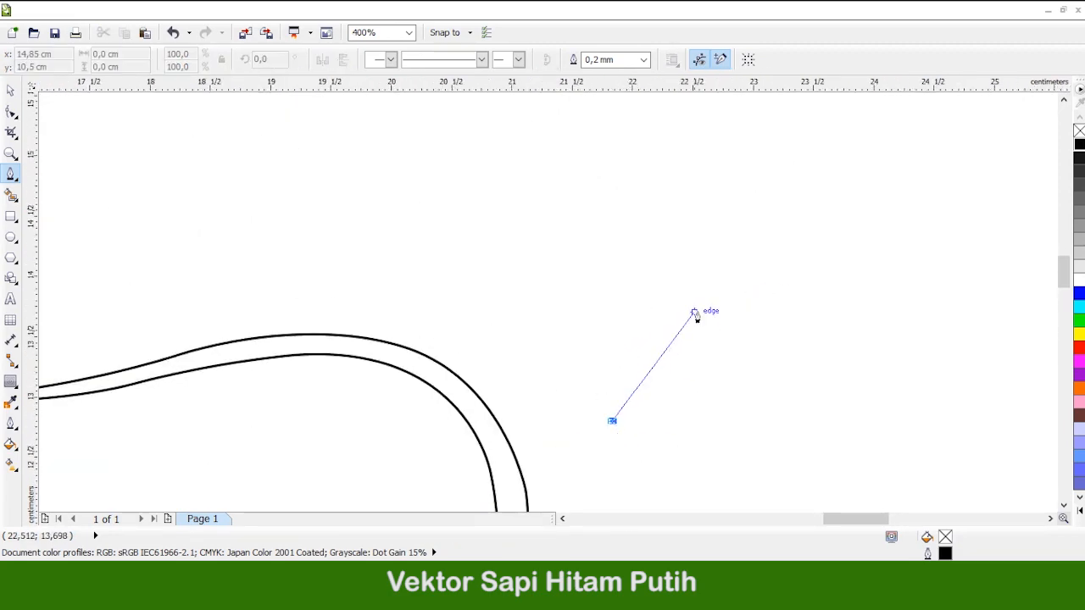
pyautogui.moveTo(702, 242); pyautogui.dragTo(703, 244)
pyautogui.click(685, 203)
pyautogui.scroll(1, 688, 201)
pyautogui.click(704, 196)
pyautogui.scroll(-1, 703, 189)
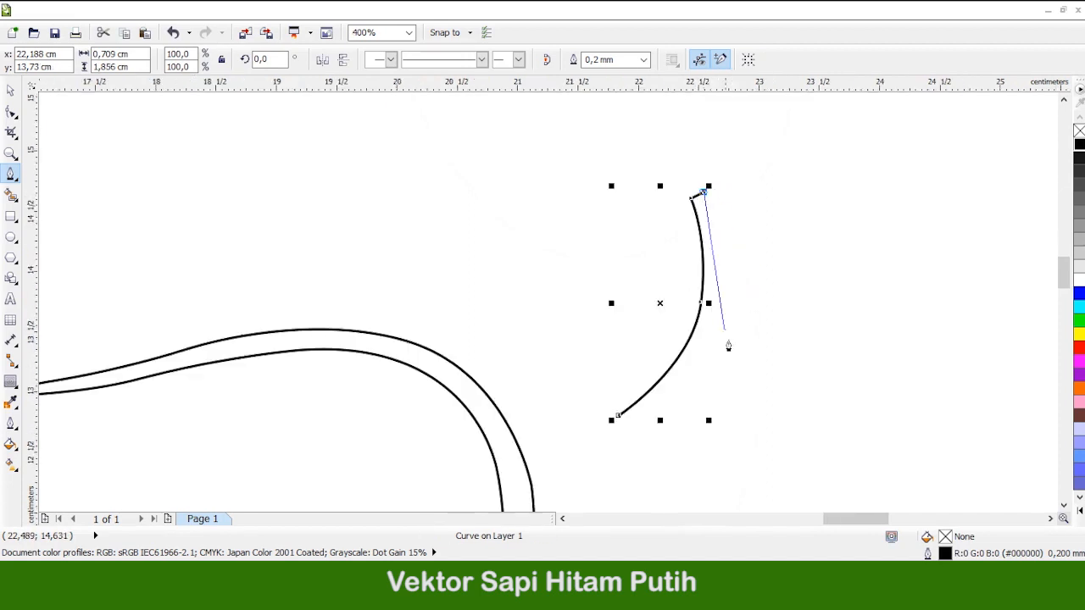
# Draw the tail's outer edge down to the rump and close its base, making the outline about 1.77 by 2.72 cm
pyautogui.moveTo(701, 409); pyautogui.dragTo(701, 410)
pyautogui.click(644, 451)
pyautogui.scroll(1, 565, 456)
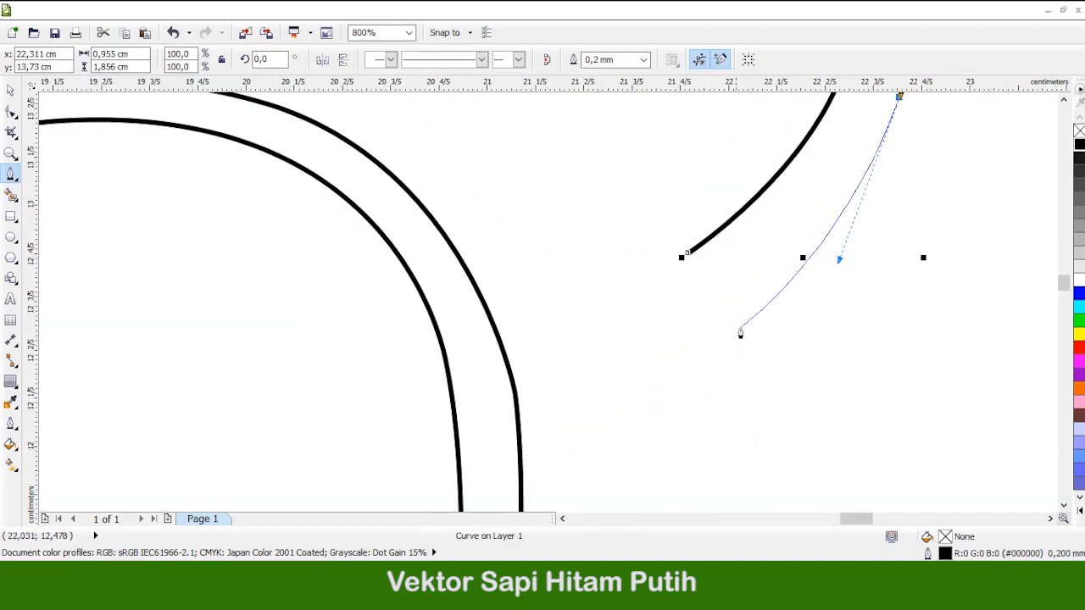
pyautogui.moveTo(421, 501); pyautogui.dragTo(418, 505)
pyautogui.click(492, 356)
pyautogui.moveTo(559, 329); pyautogui.dragTo(557, 330)
pyautogui.scroll(-3, 542, 410)
pyautogui.press('space')
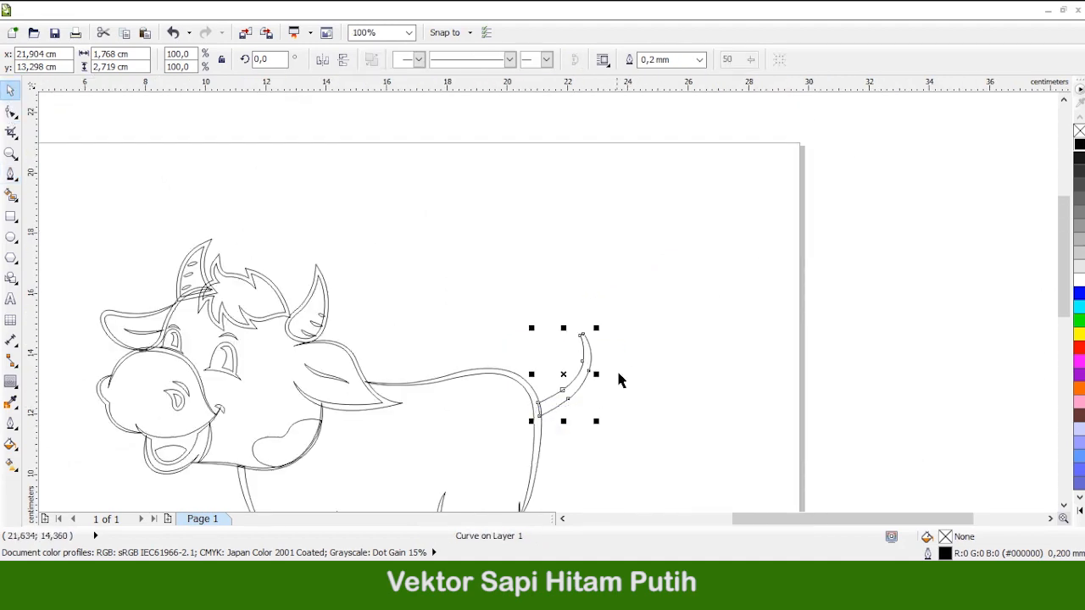
# Apply a one-step outside contour with a 0.12 cm offset to the tail outline
pyautogui.scroll(1, 591, 360)
pyautogui.click(684, 329)
pyautogui.click(677, 302)
pyautogui.click(10, 381)
pyautogui.click(345, 60)
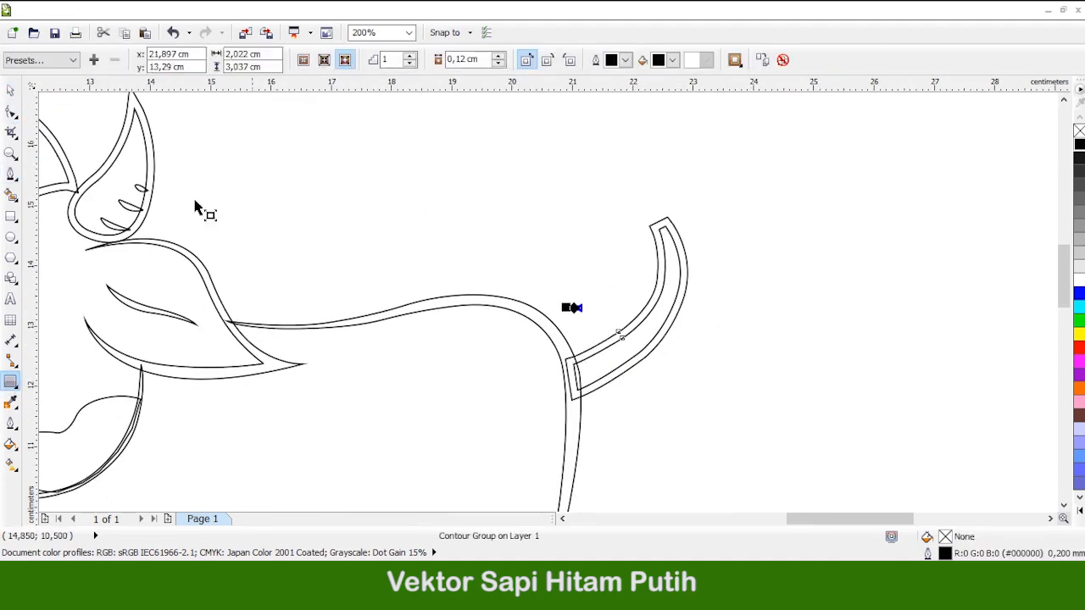
# Start the tail tuft outline at the tail's tip with the Pen tool, sweeping its front edge outward and upward
pyautogui.scroll(2, 666, 216)
pyautogui.click(11, 175)
pyautogui.click(665, 355)
pyautogui.moveTo(323, 189); pyautogui.dragTo(323, 191)
pyautogui.scroll(-2, 445, 348)
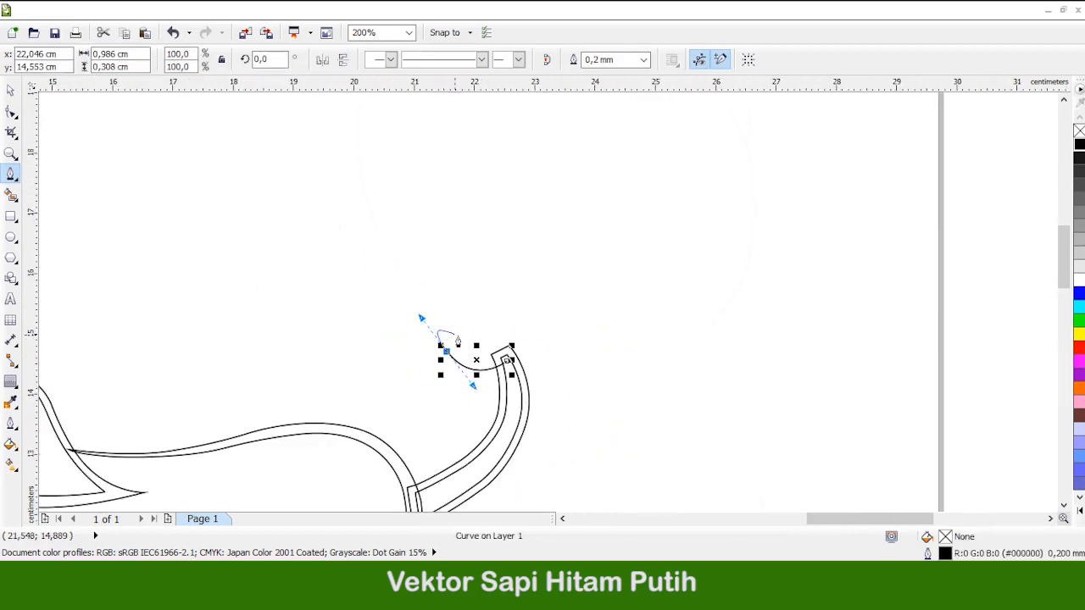
pyautogui.scroll(1, 441, 343)
pyautogui.scroll(1, 449, 225)
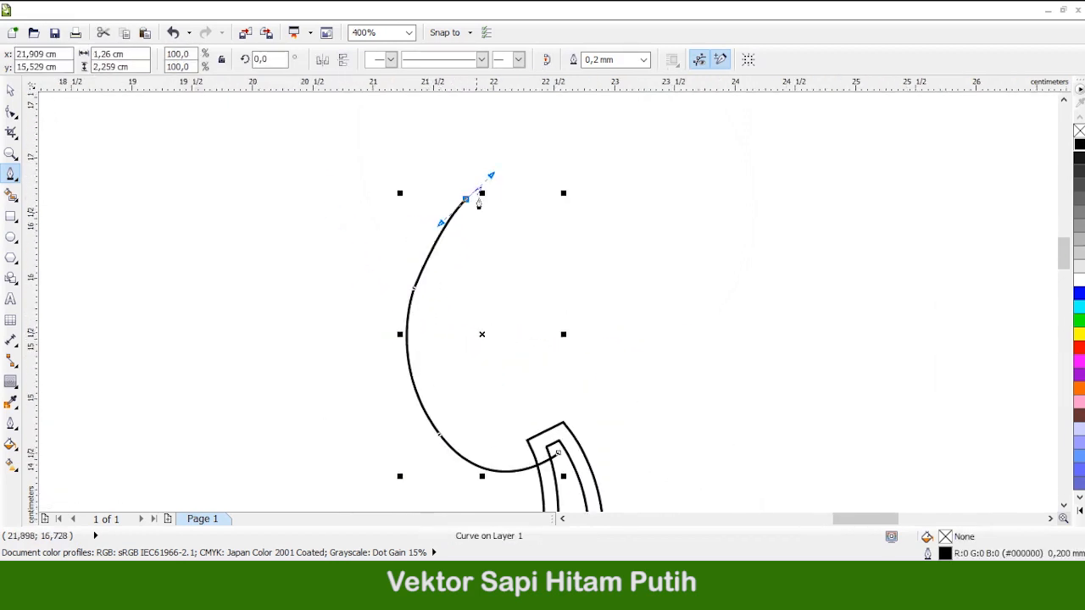
# Add the pointed tips at the tuft's top and begin curving its rear edge back down
pyautogui.scroll(1, 466, 197)
pyautogui.moveTo(457, 476); pyautogui.dragTo(450, 483)
pyautogui.moveTo(700, 291); pyautogui.dragTo(933, 381)
pyautogui.scroll(-1, 687, 347)
pyautogui.moveTo(781, 436); pyautogui.dragTo(780, 436)
pyautogui.scroll(-4, 690, 358)
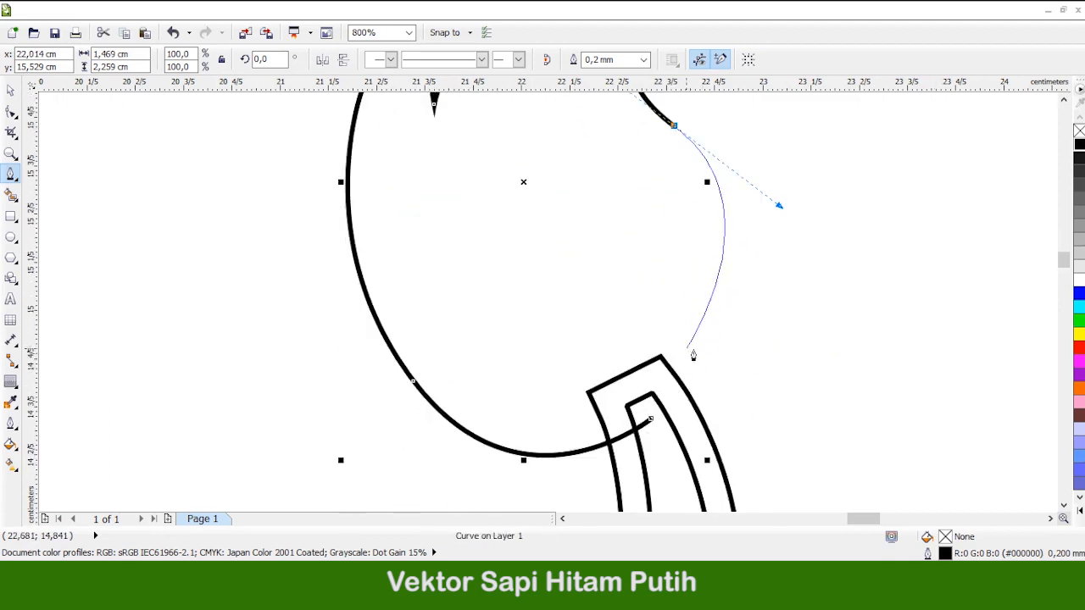
# Bring the tuft's rear edge down to the tail and close the outline at about 1.63 by 2.26 cm
pyautogui.click(729, 342)
pyautogui.moveTo(631, 422); pyautogui.dragTo(607, 431)
pyautogui.scroll(4, 631, 394)
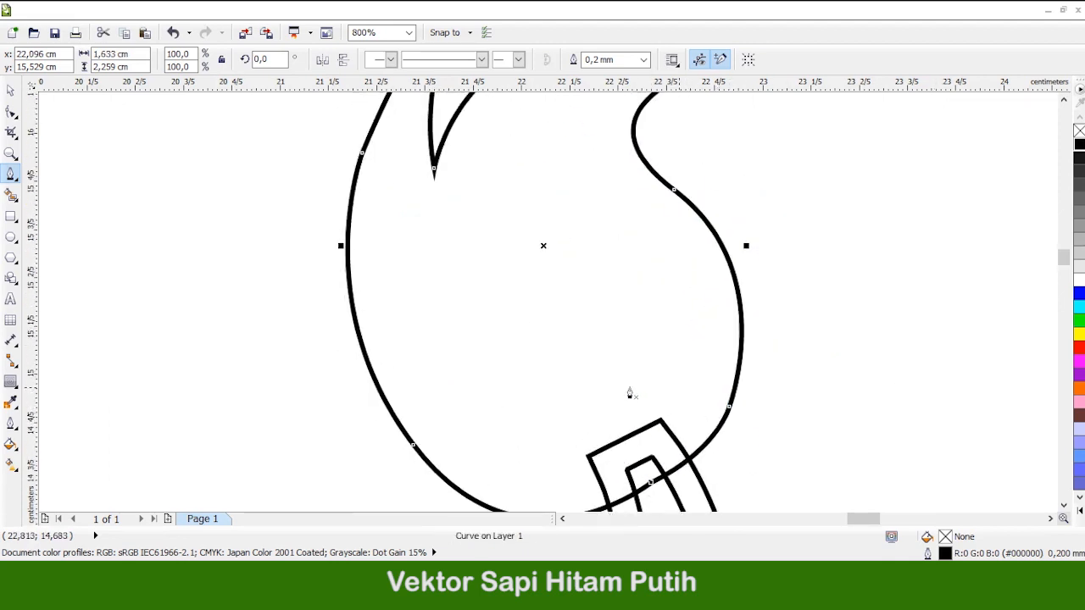
pyautogui.click(10, 111)
pyautogui.click(364, 344)
pyautogui.scroll(2, 378, 352)
pyautogui.scroll(-2, 381, 372)
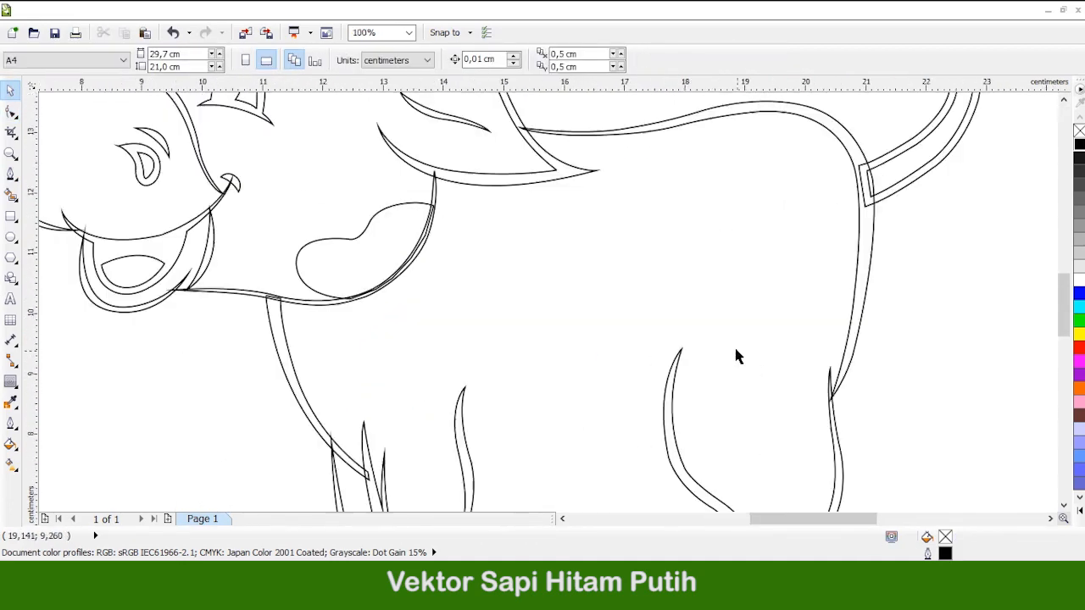
# Draw a closed, slanted oval spot with the Pen tool on the chest, just behind the front body line
pyautogui.click(11, 174)
pyautogui.scroll(2, 127, 356)
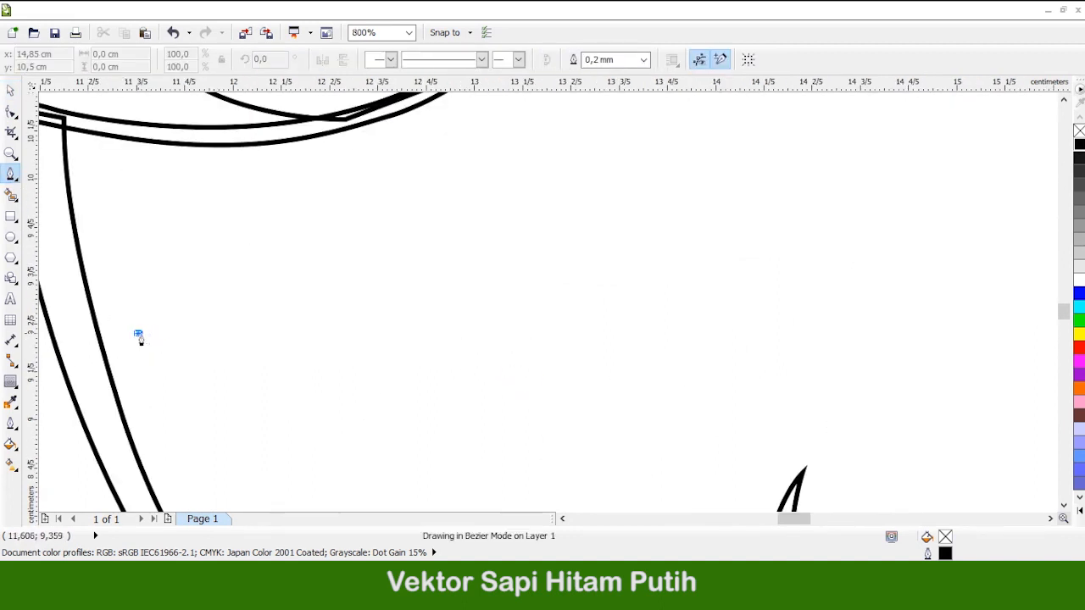
pyautogui.moveTo(429, 362); pyautogui.dragTo(407, 353)
pyautogui.scroll(-1, 381, 424)
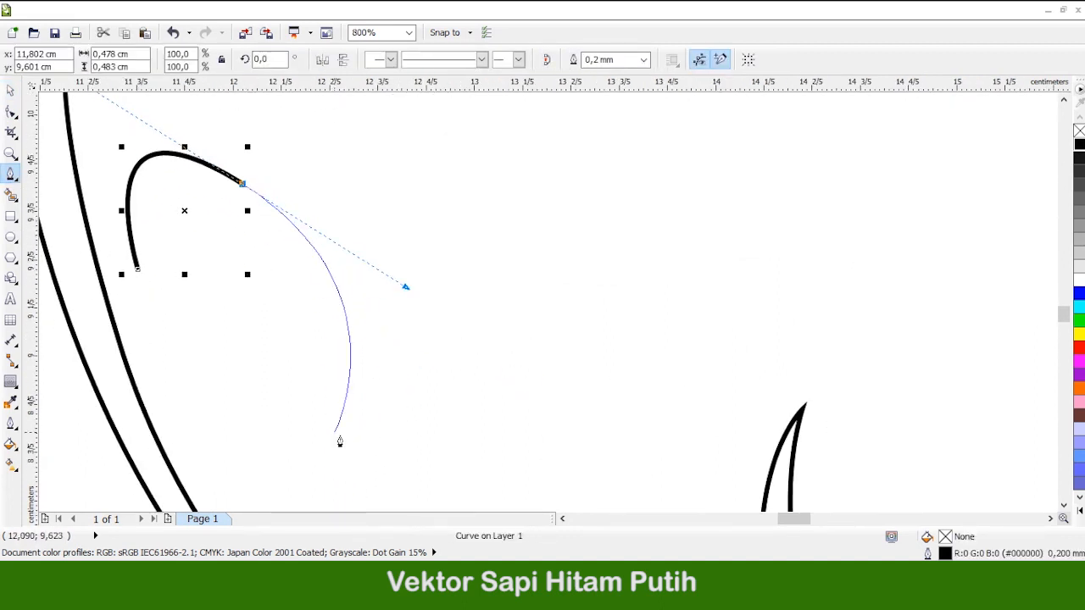
pyautogui.moveTo(378, 511); pyautogui.dragTo(376, 466)
pyautogui.click(248, 365)
pyautogui.moveTo(138, 216); pyautogui.dragTo(174, 283)
# Start a belly spot behind the front leg, curving its front edge down and along its underside
pyautogui.scroll(-1, 157, 346)
pyautogui.scroll(-1, 585, 378)
pyautogui.scroll(1, 674, 373)
pyautogui.click(441, 202)
pyautogui.moveTo(444, 348); pyautogui.dragTo(552, 444)
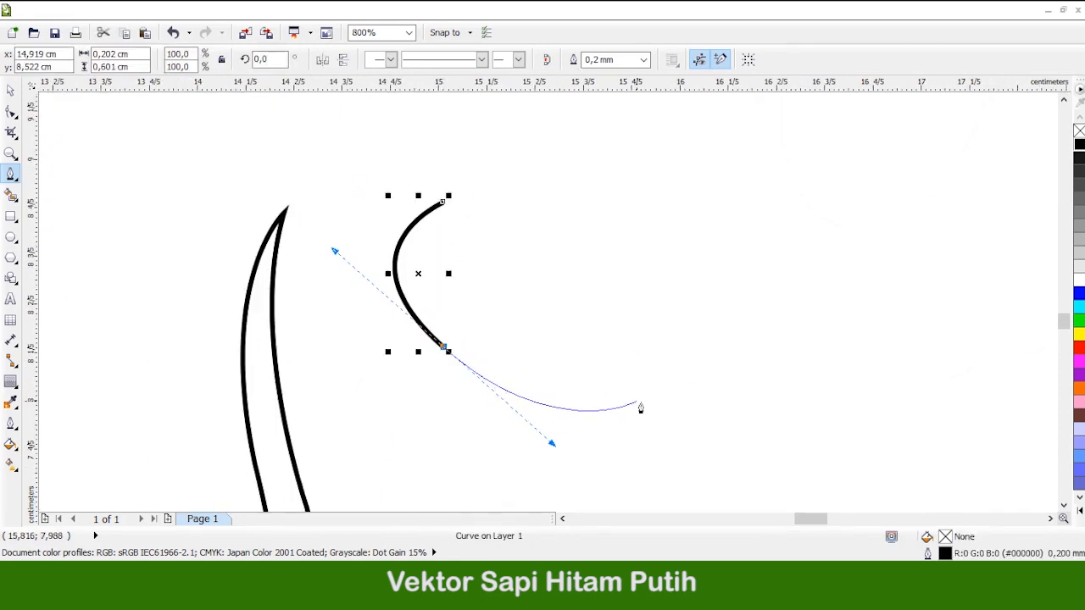
pyautogui.moveTo(665, 383); pyautogui.dragTo(772, 400)
# Curve the belly spot's rear and top edges back to its start, closing it at about 2.13 by 1.02 cm
pyautogui.scroll(-1, 611, 347)
pyautogui.scroll(1, 698, 375)
pyautogui.scroll(-1, 799, 354)
pyautogui.scroll(1, 800, 295)
pyautogui.moveTo(799, 279); pyautogui.dragTo(763, 218)
pyautogui.click(675, 204)
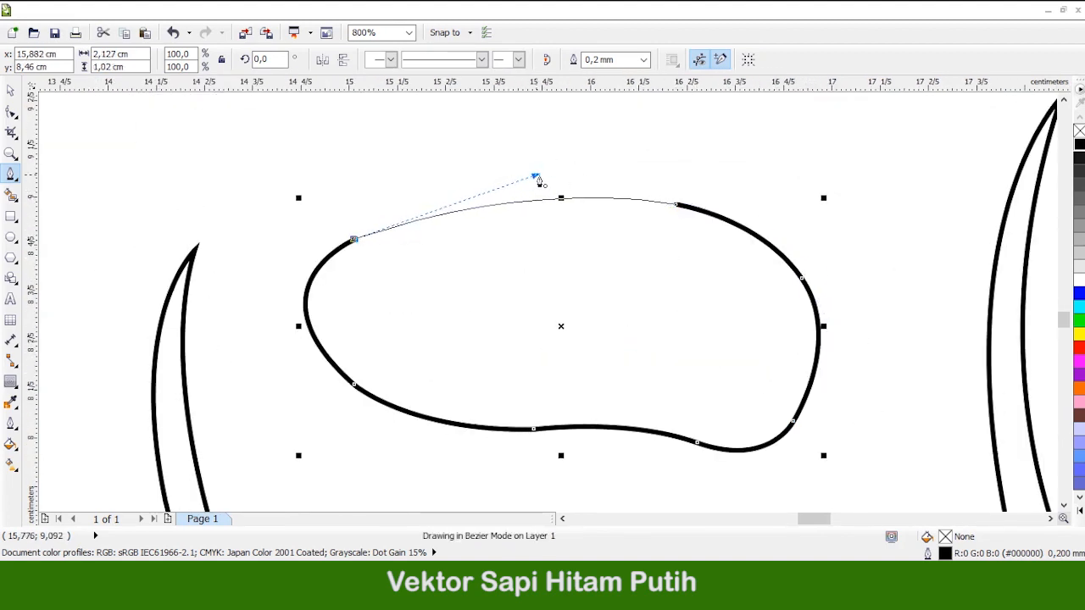
pyautogui.moveTo(539, 182); pyautogui.dragTo(543, 185)
# Start a spot on the body behind the neck, drawing its rounded lower end and rising rear edge
pyautogui.scroll(-2, 613, 249)
pyautogui.scroll(2, 370, 339)
pyautogui.click(421, 396)
pyautogui.moveTo(579, 424); pyautogui.dragTo(684, 349)
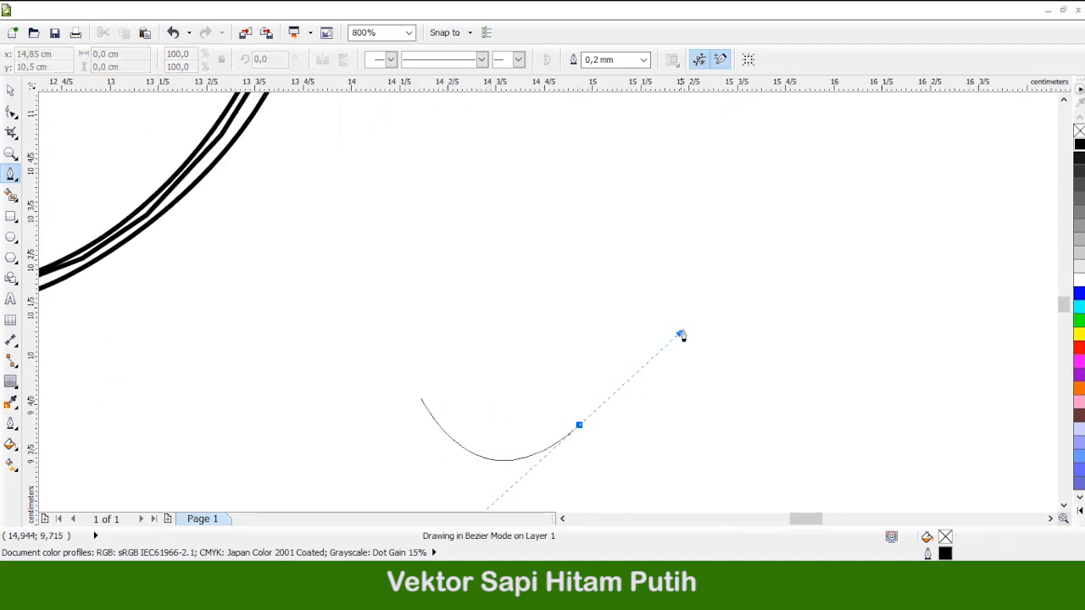
pyautogui.moveTo(662, 314); pyautogui.dragTo(683, 311)
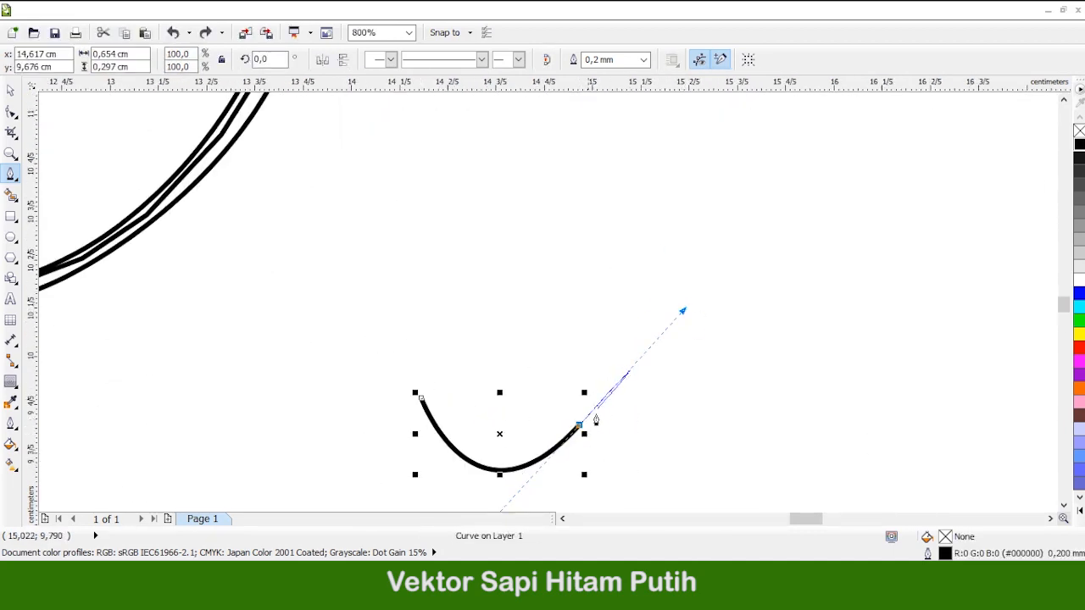
pyautogui.scroll(3, 660, 176)
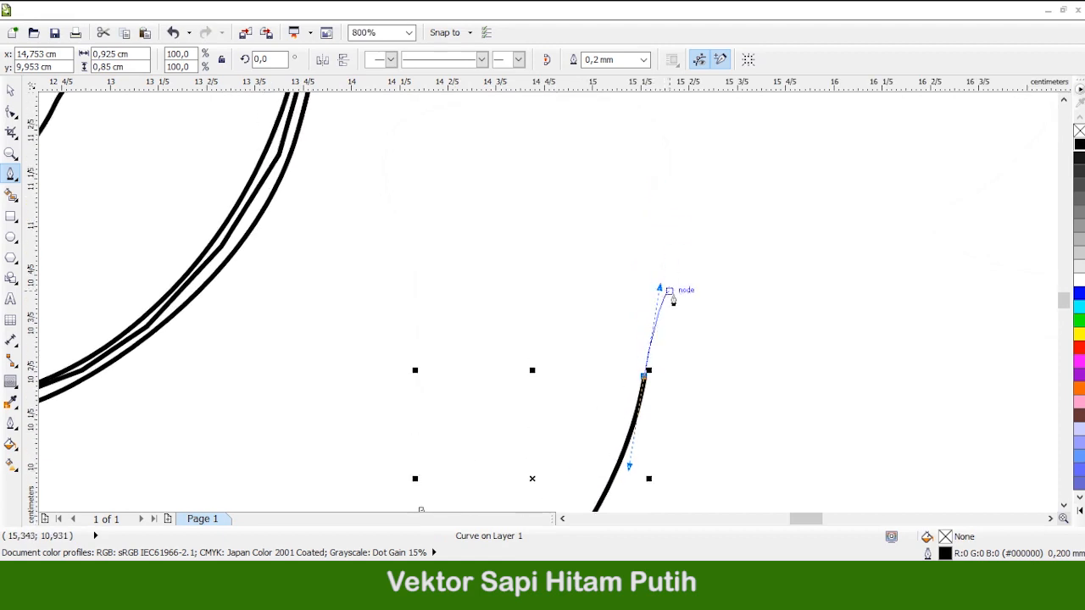
# Draw the spot's rounded top and front edge down to its start, closing it at about 1.19 by 1.57 cm
pyautogui.click(669, 302)
pyautogui.scroll(1, 592, 254)
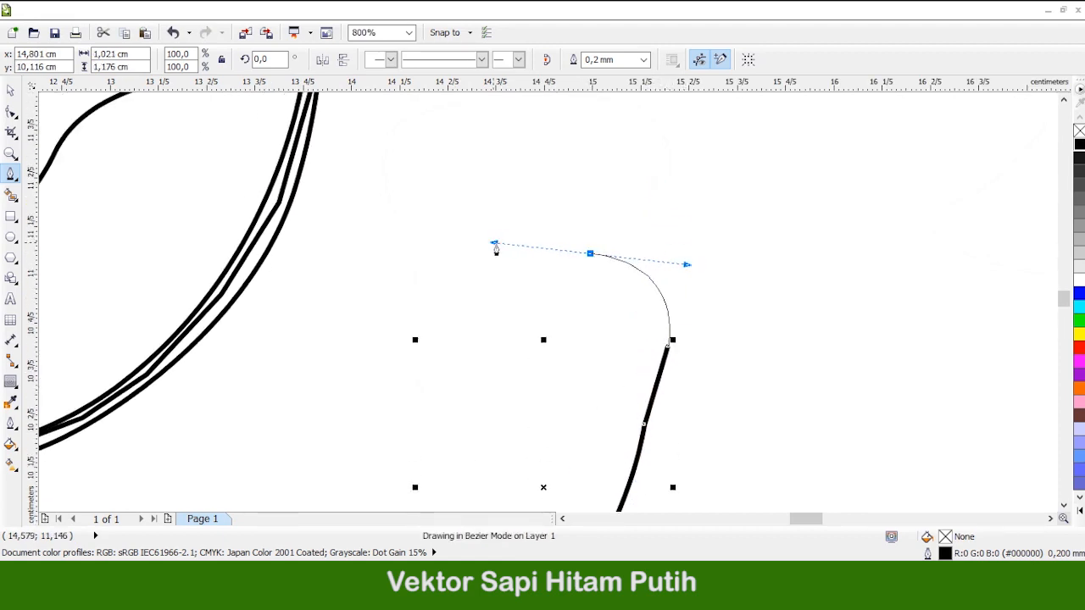
pyautogui.moveTo(493, 245); pyautogui.dragTo(477, 263)
pyautogui.click(404, 281)
pyautogui.scroll(-2, 405, 332)
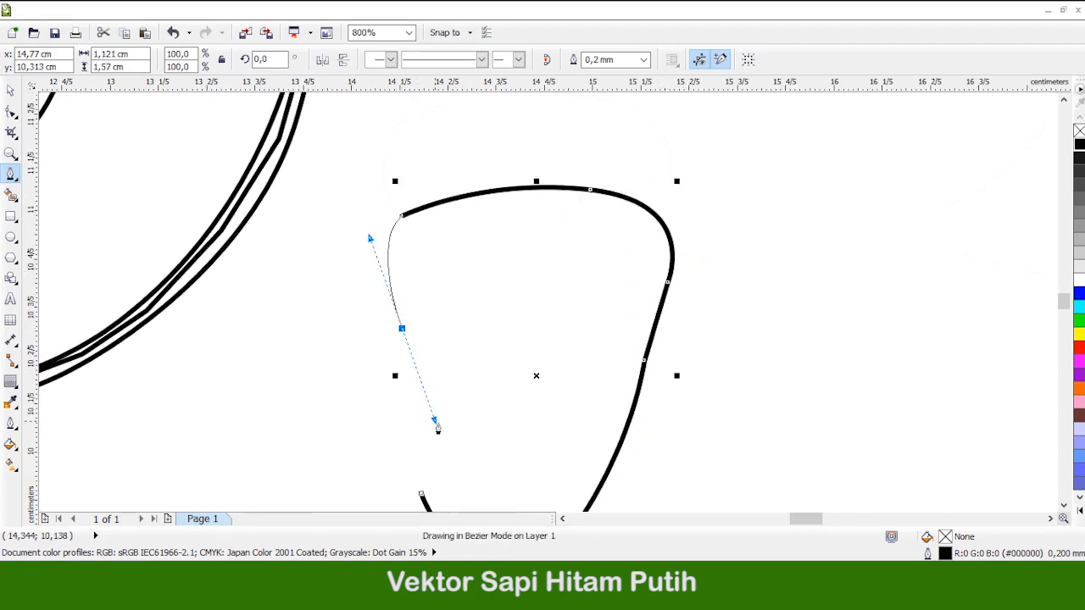
pyautogui.moveTo(437, 427); pyautogui.dragTo(440, 432)
pyautogui.scroll(-2, 430, 371)
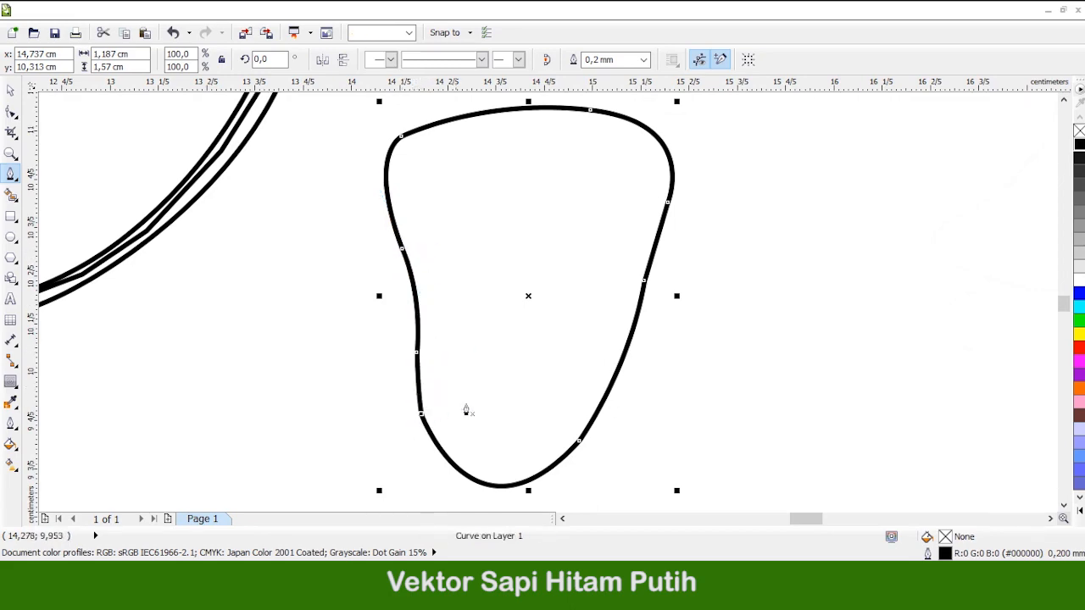
# Start a large patch on the flank below the back, drawing its rounded front tip and curved lower edge
pyautogui.scroll(-1, 466, 412)
pyautogui.scroll(1, 588, 376)
pyautogui.click(539, 355)
pyautogui.moveTo(532, 398); pyautogui.dragTo(605, 415)
pyautogui.click(681, 368)
pyautogui.hscroll(2, 684, 364)
pyautogui.scroll(2, 705, 336)
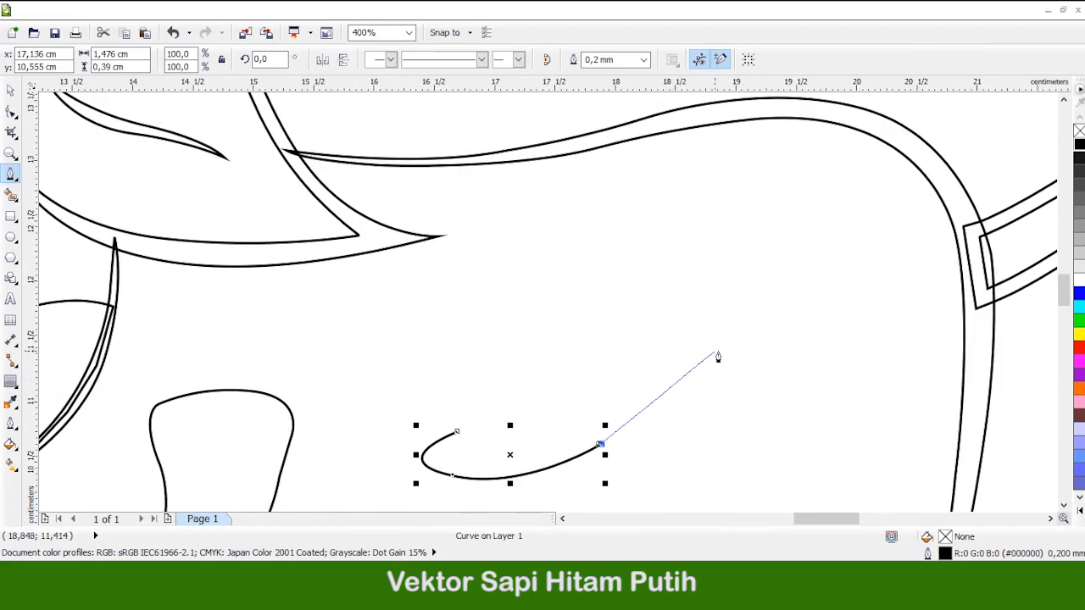
# Carry the flank patch's rear edge upward in two curves until it meets the back outline
pyautogui.moveTo(742, 289); pyautogui.dragTo(743, 287)
pyautogui.scroll(2, 796, 317)
pyautogui.click(796, 362)
pyautogui.scroll(1, 822, 364)
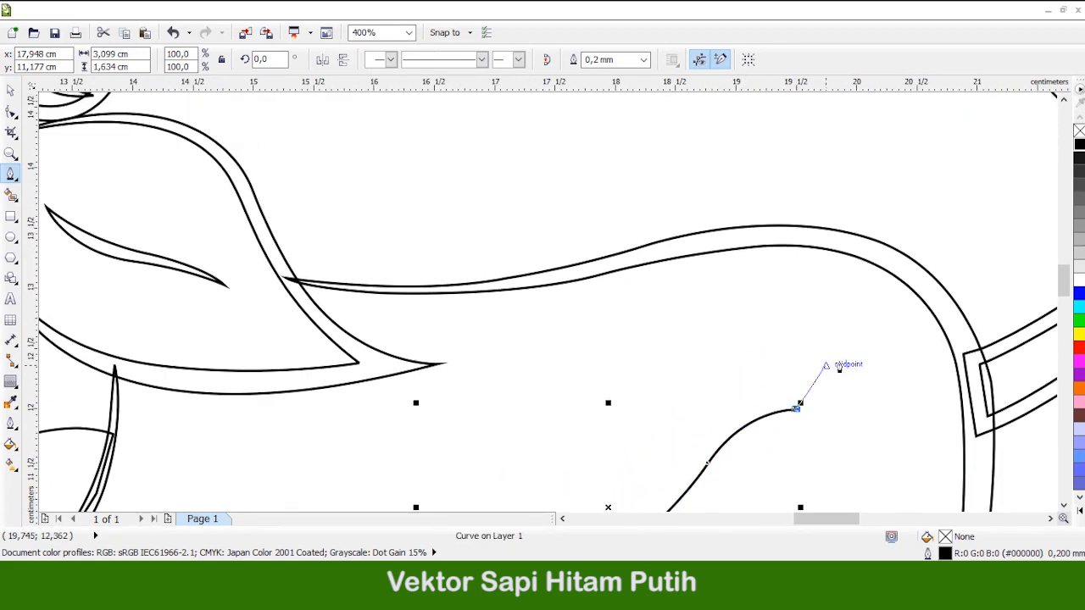
pyautogui.moveTo(695, 131); pyautogui.dragTo(695, 131)
pyautogui.keyDown('alt'); pyautogui.click(787, 234); pyautogui.keyUp('alt')
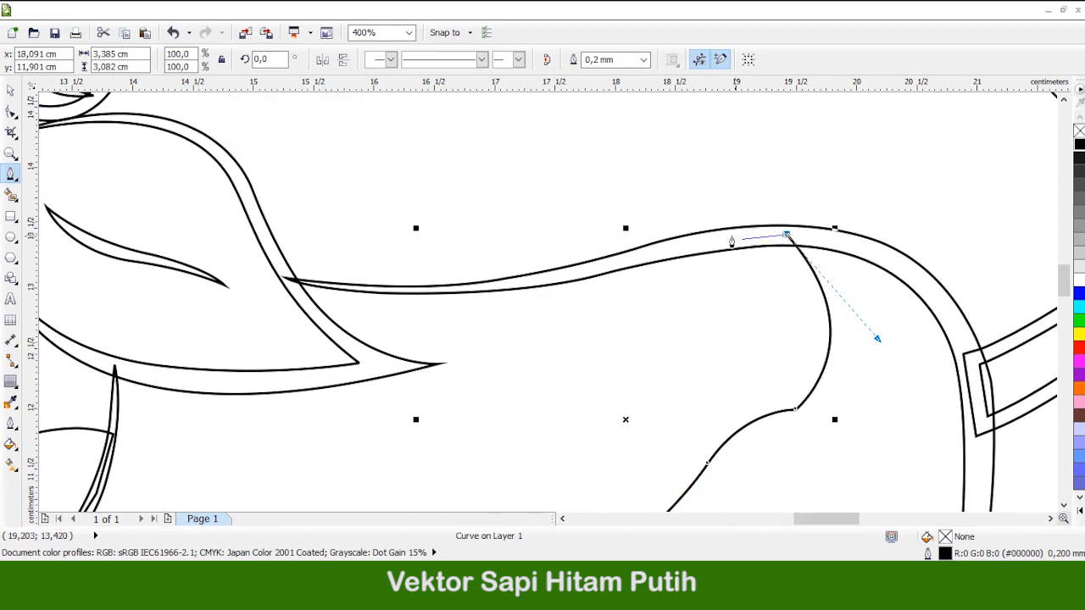
# Run the patch's top edge forward inside the back outline toward the shoulder
pyautogui.scroll(1, 694, 236)
pyautogui.click(625, 270)
pyautogui.click(389, 327)
pyautogui.scroll(-1, 382, 329)
pyautogui.scroll(1, 318, 333)
pyautogui.scroll(-1, 390, 328)
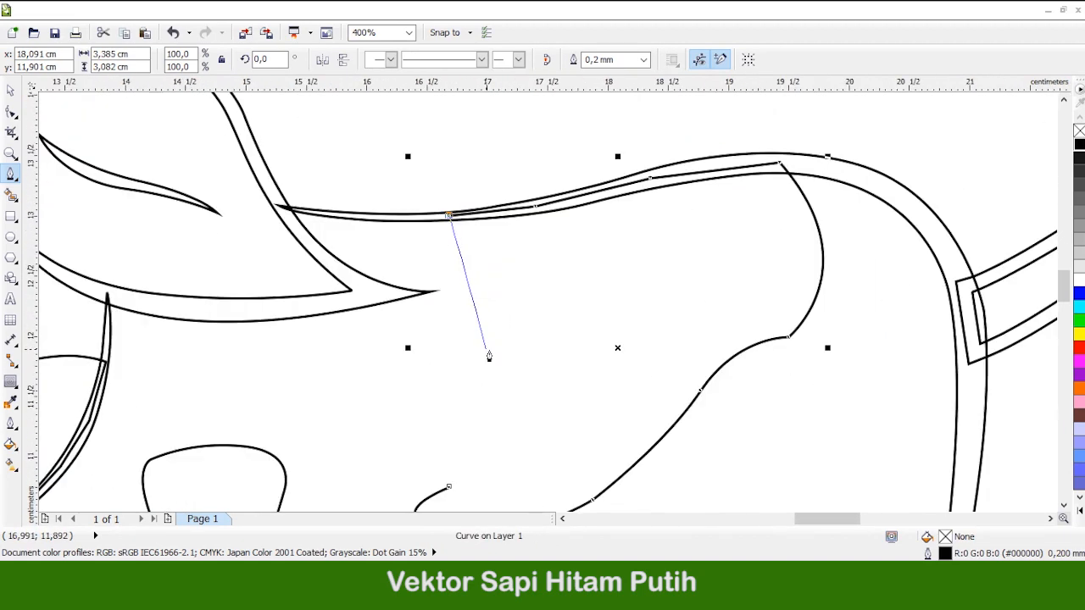
# Curve the patch's front edge down to its starting point, closing it at about 3.39 by 3.08 cm
pyautogui.scroll(1, 481, 392)
pyautogui.scroll(-1, 489, 463)
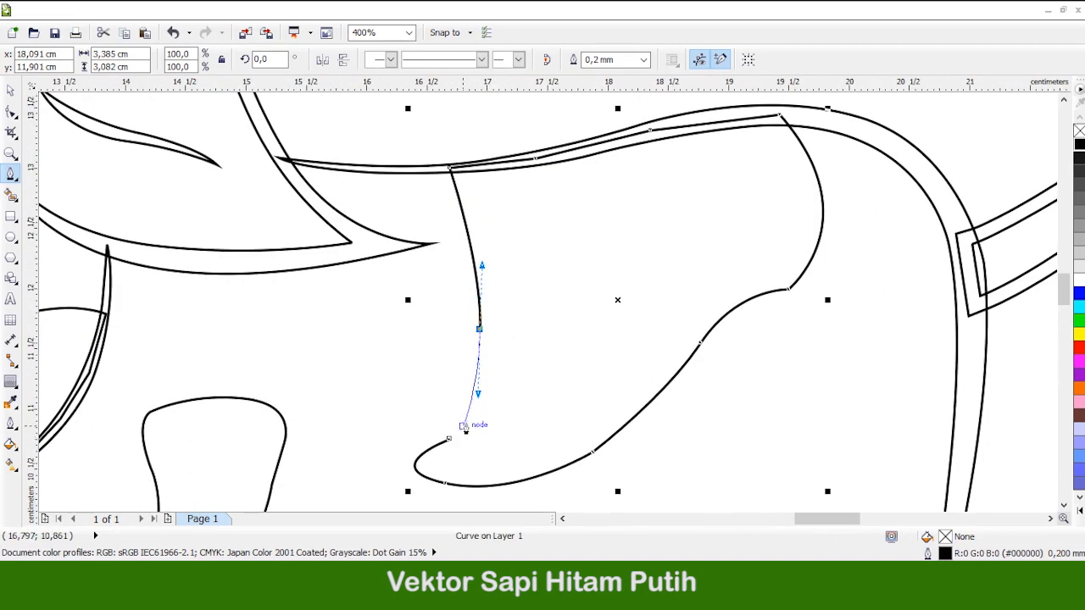
pyautogui.scroll(-2, 530, 339)
pyautogui.scroll(3, 619, 403)
pyautogui.scroll(-3, 623, 360)
pyautogui.scroll(1, 518, 444)
pyautogui.scroll(-2, 519, 445)
pyautogui.scroll(4, 586, 346)
# Start a spot on the rump, curving its top edge to the rump outline and turning down along it
pyautogui.moveTo(582, 286); pyautogui.dragTo(649, 257)
pyautogui.click(713, 270)
pyautogui.scroll(-1, 719, 258)
pyautogui.scroll(1, 690, 331)
pyautogui.click(725, 354)
# Finish the rump spot along the rump outline and around its lower edge, at about 1.32 by 1.29 cm
pyautogui.scroll(-1, 720, 365)
pyautogui.scroll(1, 704, 388)
pyautogui.click(718, 439)
pyautogui.moveTo(479, 430); pyautogui.dragTo(577, 476)
pyautogui.scroll(-2, 763, 399)
pyautogui.click(10, 90)
pyautogui.scroll(-1, 670, 331)
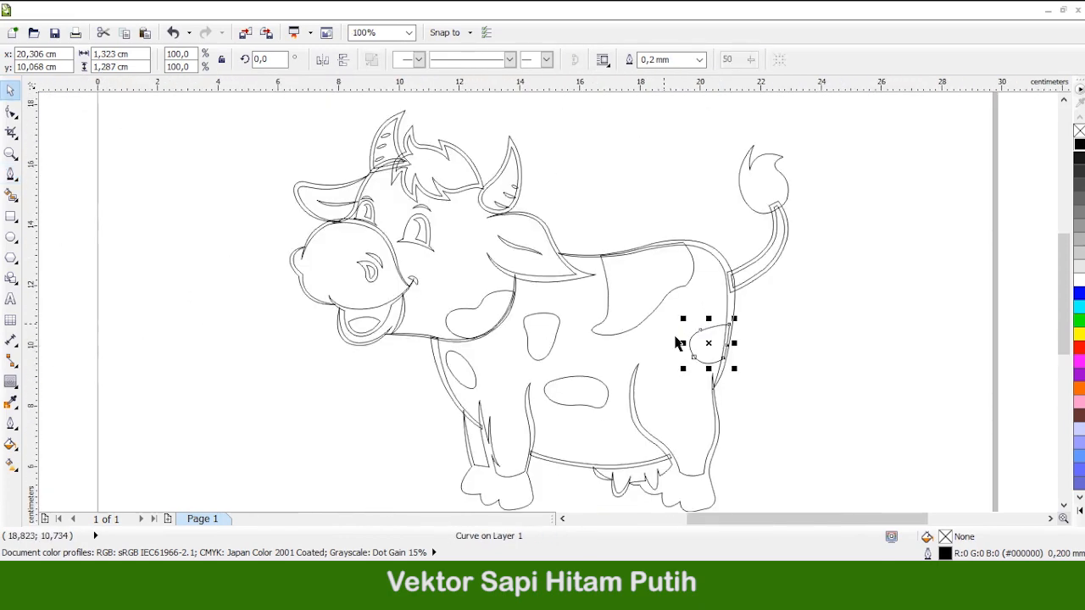
pyautogui.click(1030, 356)
# Fill the cow's mouth shape black without an outline and make the tongue inside it white
pyautogui.scroll(-1, 632, 352)
pyautogui.scroll(1, 620, 366)
pyautogui.scroll(-1, 576, 361)
pyautogui.scroll(2, 492, 247)
pyautogui.scroll(1, 591, 246)
pyautogui.scroll(-1, 591, 247)
pyautogui.scroll(1, 467, 339)
pyautogui.scroll(1, 516, 334)
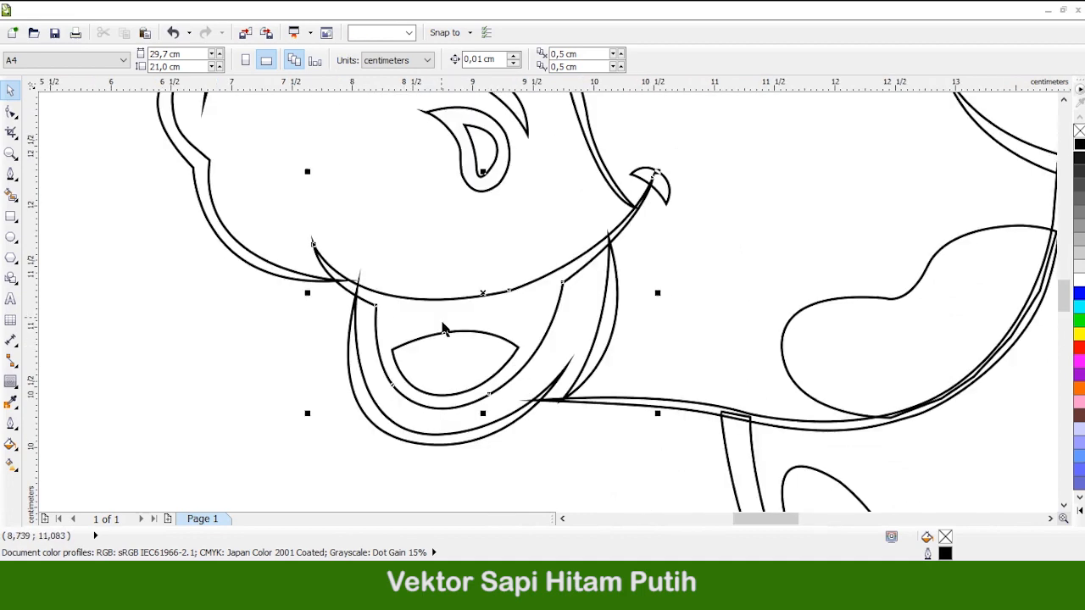
pyautogui.click(566, 337)
pyautogui.press('space')
pyautogui.click(513, 62)
pyautogui.click(515, 343)
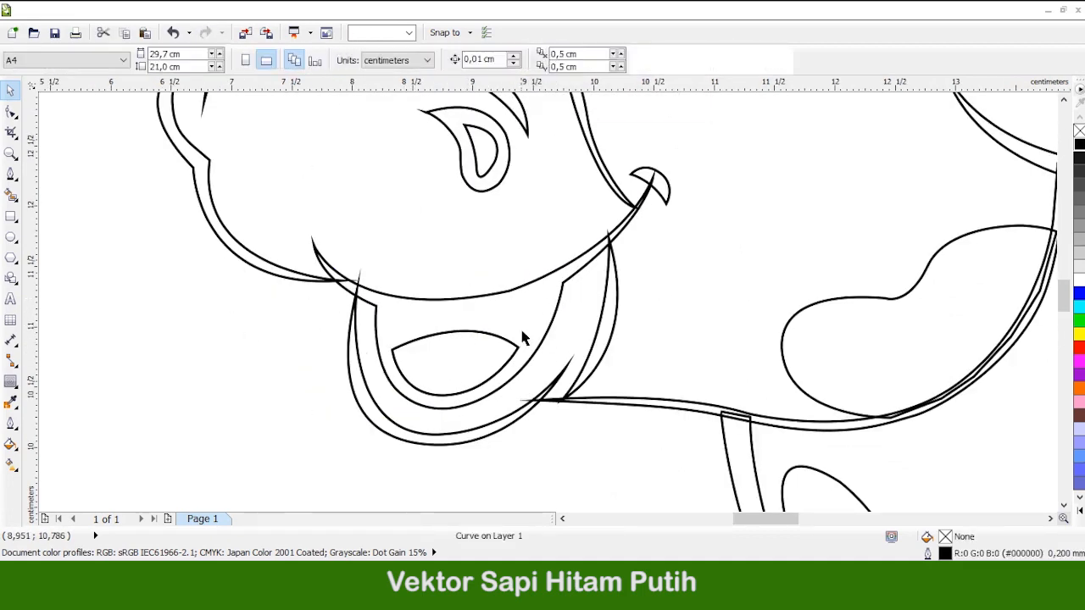
pyautogui.click(545, 337)
pyautogui.click(1079, 144)
pyautogui.click(1079, 281)
pyautogui.click(569, 278)
pyautogui.scroll(-1, 357, 301)
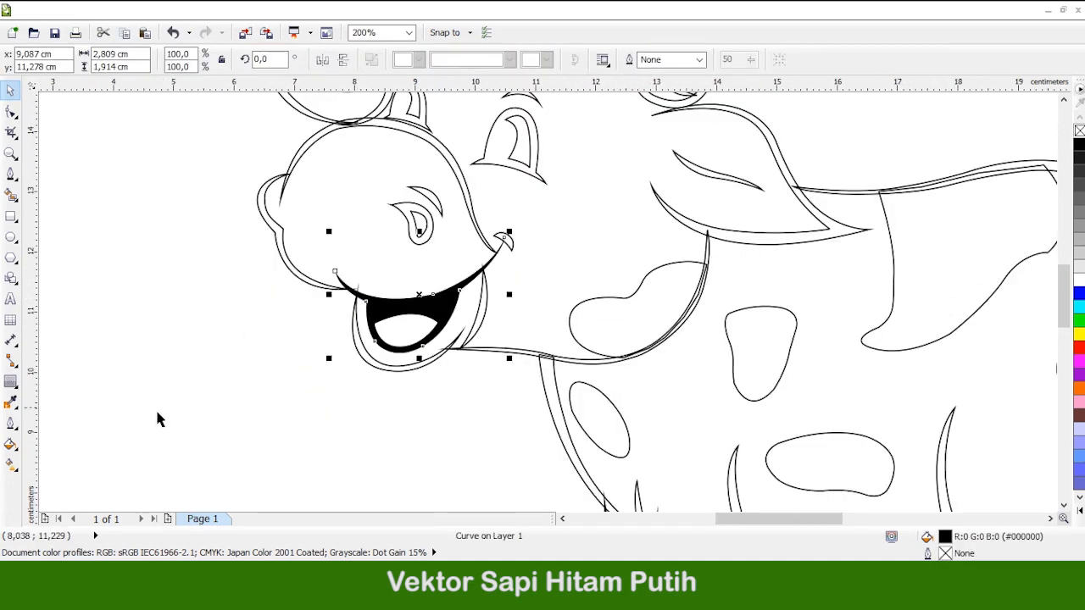
pyautogui.click(178, 413)
# Fill the small crescent at the corner of the smile black
pyautogui.scroll(1, 512, 299)
pyautogui.scroll(1, 508, 300)
pyautogui.click(524, 283)
pyautogui.click(1079, 144)
pyautogui.scroll(-1, 600, 227)
pyautogui.click(264, 402)
# Fill the inner teardrop of the nostril white and remove its outline
pyautogui.scroll(1, 340, 226)
pyautogui.scroll(1, 623, 236)
pyautogui.click(623, 237)
pyautogui.keyDown('shift'); pyautogui.click(595, 229); pyautogui.keyUp('shift')
pyautogui.click(511, 62)
pyautogui.click(445, 164)
pyautogui.click(587, 243)
pyautogui.click(1079, 281)
pyautogui.rightClick(1079, 131)
# Fill the outer nostril shape black
pyautogui.click(530, 187)
pyautogui.click(1079, 144)
pyautogui.scroll(-2, 566, 212)
pyautogui.click(296, 357)
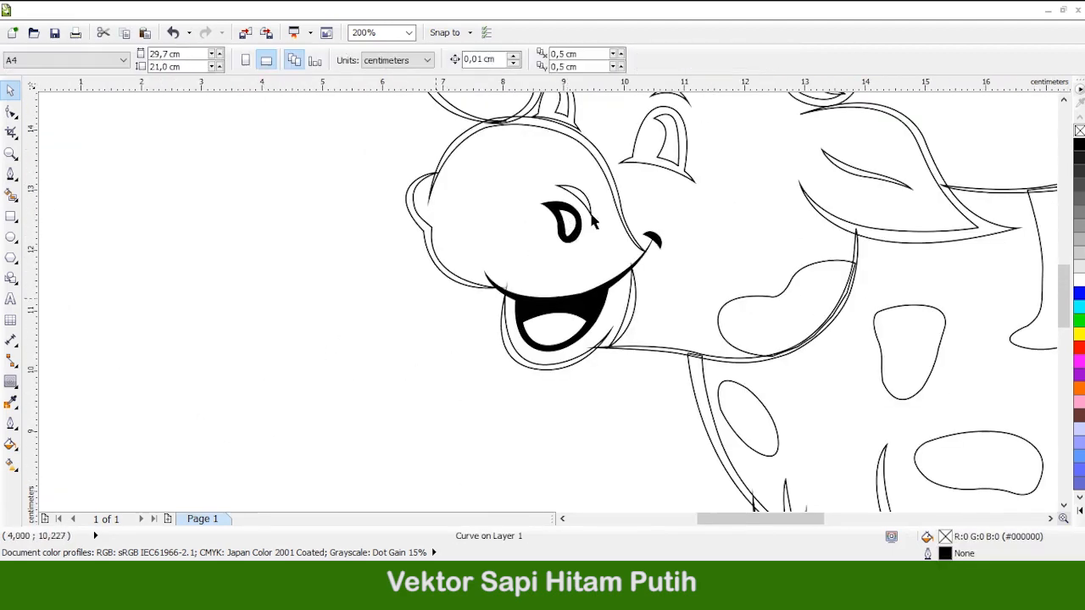
# Fill the crescent above the nostril and the muzzle's front contour black
pyautogui.scroll(1, 576, 195)
pyautogui.click(596, 197)
pyautogui.scroll(-2, 526, 261)
pyautogui.click(582, 290)
pyautogui.scroll(1, 465, 280)
pyautogui.click(441, 250)
pyautogui.click(1079, 144)
pyautogui.click(567, 394)
# Fill the lower jaw contour and the cheek crescent behind the mouth black, removing their outlines
pyautogui.scroll(1, 549, 374)
pyautogui.click(546, 392)
pyautogui.click(1079, 144)
pyautogui.rightClick(1079, 131)
pyautogui.click(745, 255)
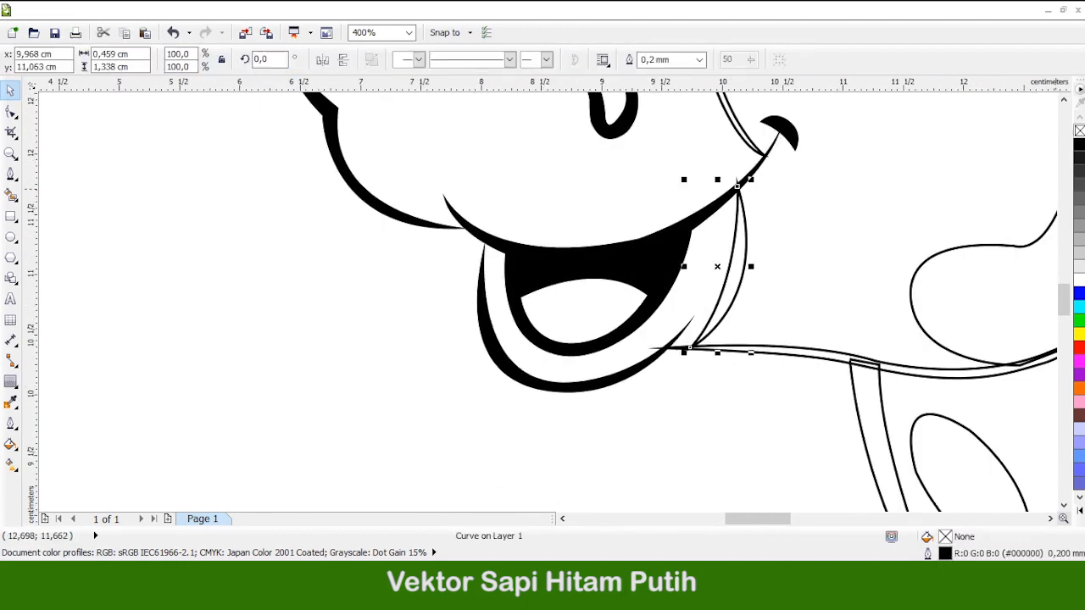
pyautogui.click(1079, 144)
pyautogui.rightClick(1079, 130)
pyautogui.scroll(-1, 483, 384)
pyautogui.click(485, 385)
# Fill the muzzle's upper contour black and remove its outline
pyautogui.scroll(1, 540, 245)
pyautogui.click(547, 191)
pyautogui.click(1079, 145)
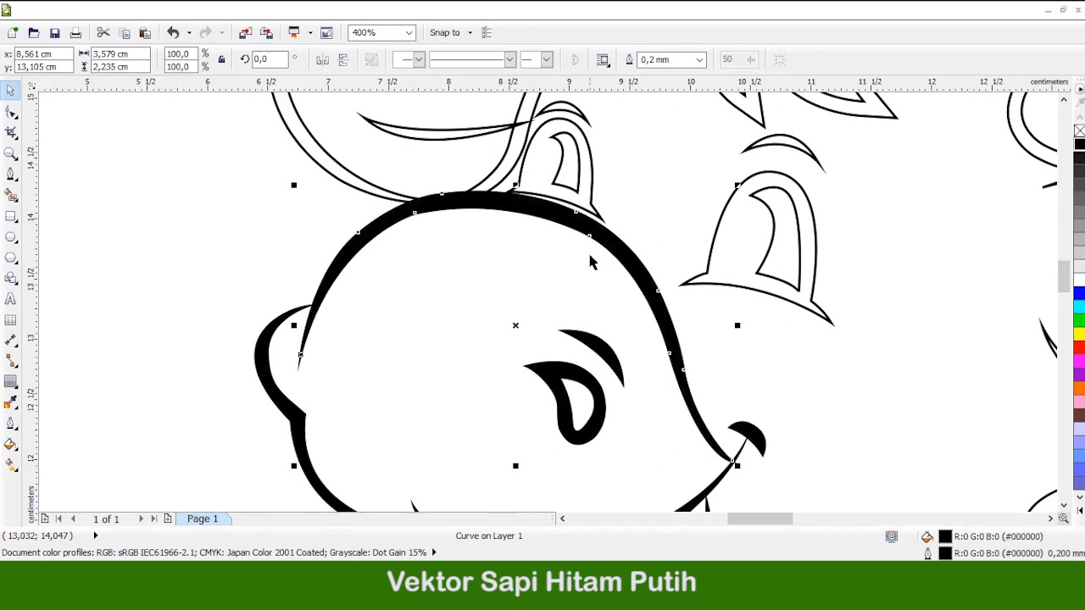
pyautogui.rightClick(1079, 130)
pyautogui.scroll(-1, 467, 277)
pyautogui.click(605, 307)
# Fill the eyebrow arcs above both eyes black
pyautogui.scroll(1, 604, 307)
pyautogui.click(621, 227)
pyautogui.keyDown('shift'); pyautogui.click(513, 207); pyautogui.keyUp('shift')
pyautogui.scroll(-1, 651, 216)
pyautogui.click(314, 316)
# Fill the left eye's inner highlight white and the eye shape black, removing both outlines
pyautogui.scroll(1, 600, 270)
pyautogui.click(486, 249)
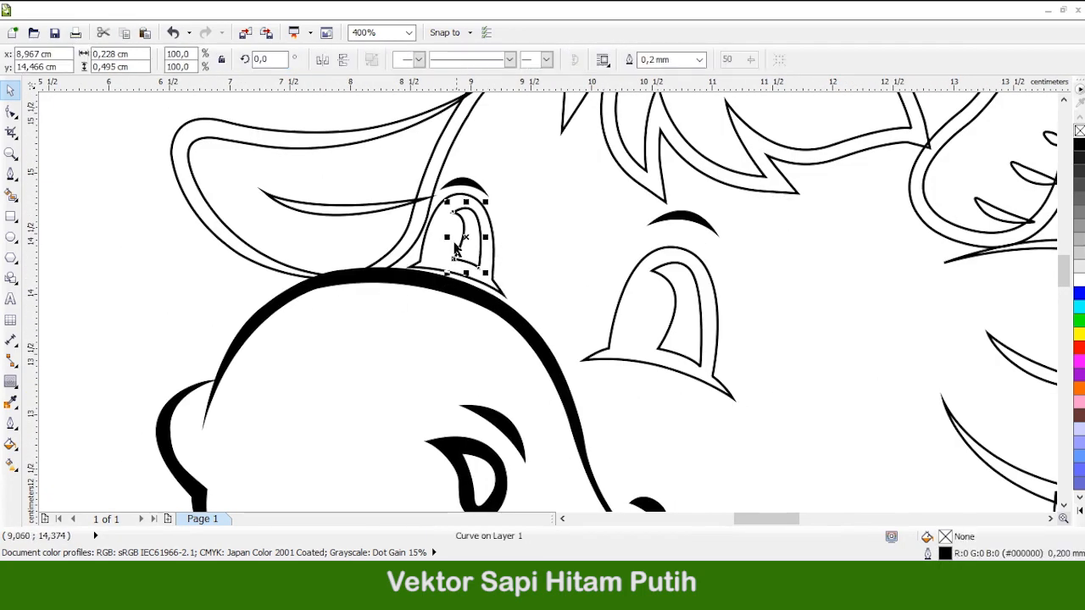
pyautogui.scroll(1, 454, 239)
pyautogui.keyDown('shift'); pyautogui.click(479, 152); pyautogui.keyUp('shift')
pyautogui.rightClick(1079, 130)
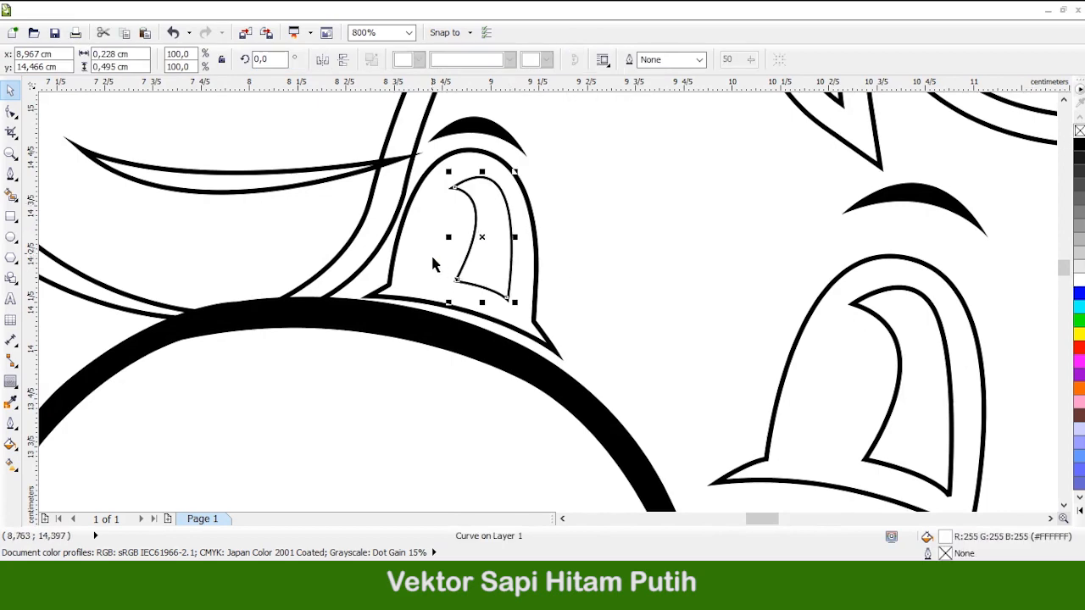
pyautogui.click(426, 244)
pyautogui.click(1079, 145)
pyautogui.rightClick(1079, 130)
# Fill the right eye's inner highlight white and the surrounding eye shape black, both without outlines
pyautogui.scroll(-1, 356, 235)
pyautogui.scroll(1, 648, 296)
pyautogui.click(643, 294)
pyautogui.keyDown('shift'); pyautogui.click(551, 202); pyautogui.keyUp('shift')
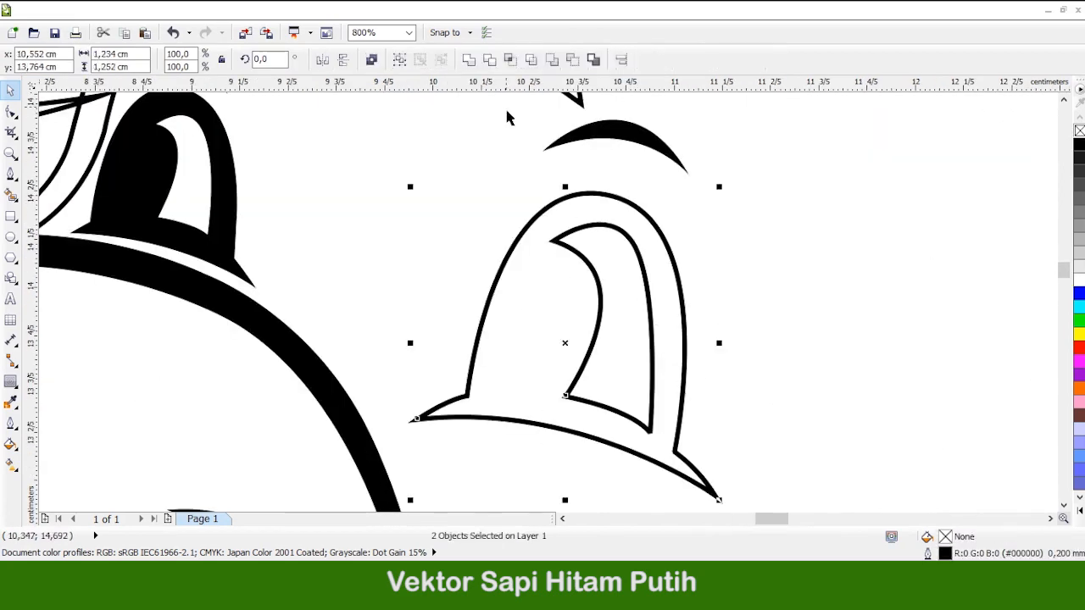
pyautogui.click(539, 161)
pyautogui.click(636, 322)
pyautogui.click(1079, 280)
pyautogui.rightClick(1079, 130)
pyautogui.click(682, 326)
pyautogui.click(1079, 144)
pyautogui.rightClick(1079, 130)
pyautogui.scroll(-4, 666, 226)
# Fill the left ear's inner crease and outer contour black and remove their outlines
pyautogui.click(441, 261)
pyautogui.scroll(3, 642, 213)
pyautogui.click(514, 256)
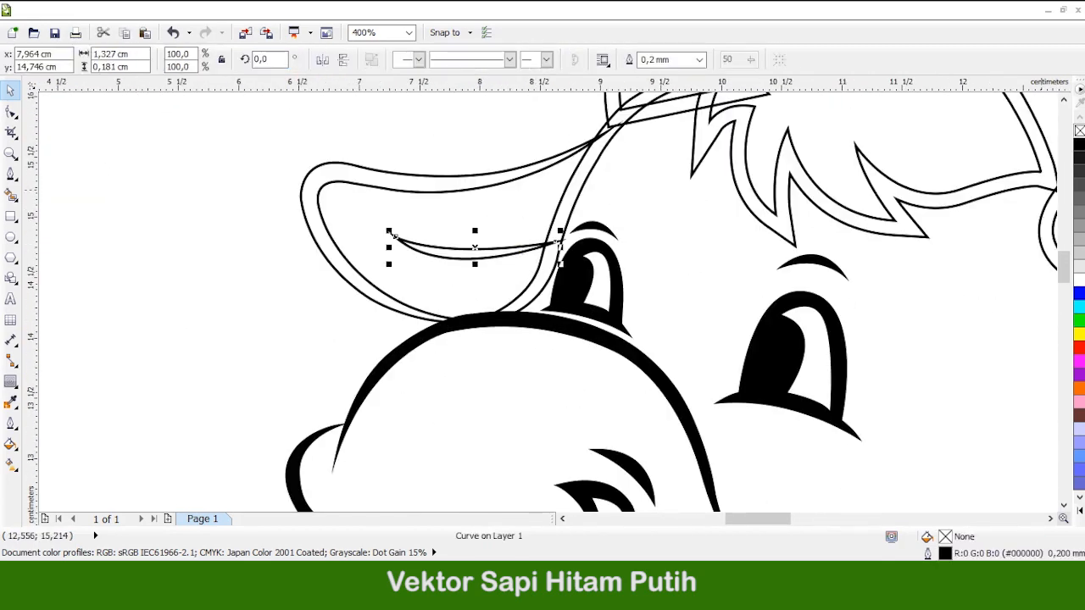
pyautogui.click(1080, 144)
pyautogui.rightClick(1079, 131)
pyautogui.scroll(1, 547, 211)
pyautogui.click(459, 151)
pyautogui.click(1079, 144)
pyautogui.rightClick(1079, 131)
# Fill the head contour between the left ear and the hair black and remove its outline
pyautogui.scroll(-2, 671, 208)
pyautogui.click(675, 201)
pyautogui.scroll(2, 677, 194)
pyautogui.click(598, 212)
pyautogui.click(1079, 144)
pyautogui.rightClick(1079, 130)
pyautogui.scroll(-2, 568, 255)
pyautogui.click(240, 322)
pyautogui.scroll(-1, 453, 243)
pyautogui.scroll(2, 515, 254)
pyautogui.click(472, 281)
pyautogui.scroll(-1, 479, 292)
pyautogui.click(589, 177)
pyautogui.scroll(1, 551, 231)
pyautogui.moveTo(552, 229); pyautogui.dragTo(675, 305)
pyautogui.hotkey('ctrl', 'z')
# Trim the outer hair shape with the inner one, delete the inner shape, and fill the remaining contour black without an outline
pyautogui.rightClick(559, 206)
pyautogui.click(608, 211)
pyautogui.click(621, 182)
pyautogui.hotkey('ctrl', 'z')
pyautogui.keyDown('shift'); pyautogui.click(540, 183); pyautogui.keyUp('shift')
pyautogui.click(489, 61)
pyautogui.click(585, 166)
pyautogui.press('Delete')
pyautogui.click(585, 227)
pyautogui.click(1080, 144)
pyautogui.rightClick(1079, 130)
pyautogui.scroll(-1, 646, 224)
pyautogui.click(607, 249)
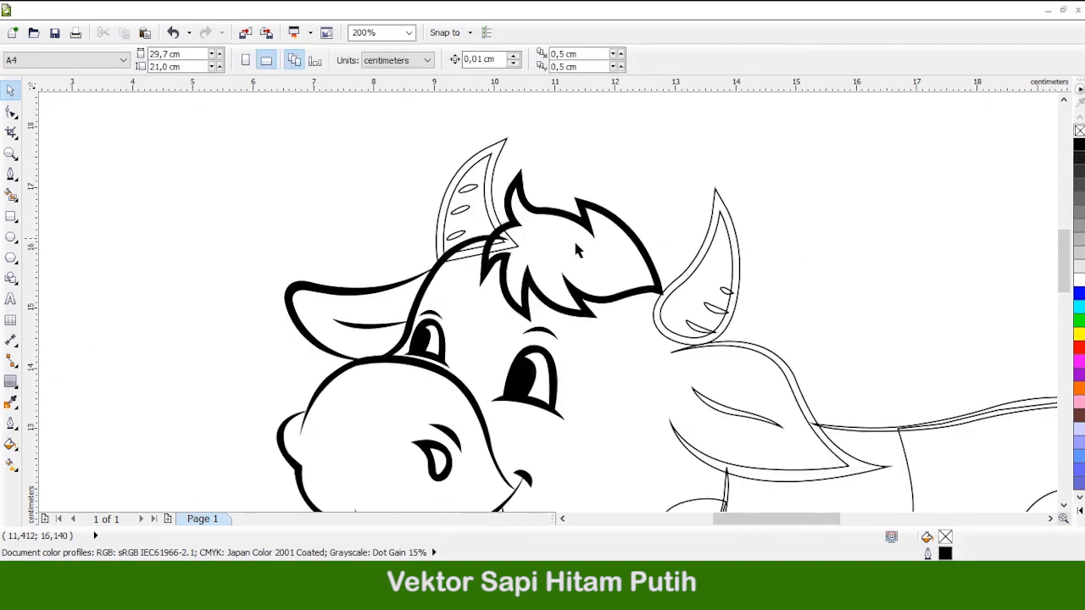
# Fill the left horn's contour black and remove its outline
pyautogui.scroll(-1, 604, 255)
pyautogui.scroll(1, 615, 266)
pyautogui.scroll(1, 402, 190)
pyautogui.moveTo(461, 247); pyautogui.dragTo(493, 256)
pyautogui.hotkey('ctrl', 'z')
pyautogui.click(1079, 144)
pyautogui.rightClick(1079, 131)
# Fill the three small streaks inside the left horn black and remove their outlines
pyautogui.scroll(-1, 542, 217)
pyautogui.scroll(1, 524, 183)
pyautogui.click(526, 196)
pyautogui.keyDown('shift'); pyautogui.click(512, 238); pyautogui.keyUp('shift')
pyautogui.keyDown('shift'); pyautogui.click(503, 289); pyautogui.keyUp('shift')
pyautogui.click(1079, 144)
pyautogui.rightClick(1079, 131)
pyautogui.click(404, 184)
# Add a node to the inner edge of the left horn's base and bend that edge up onto the head line
pyautogui.scroll(2, 587, 256)
pyautogui.click(570, 280)
pyautogui.click(10, 113)
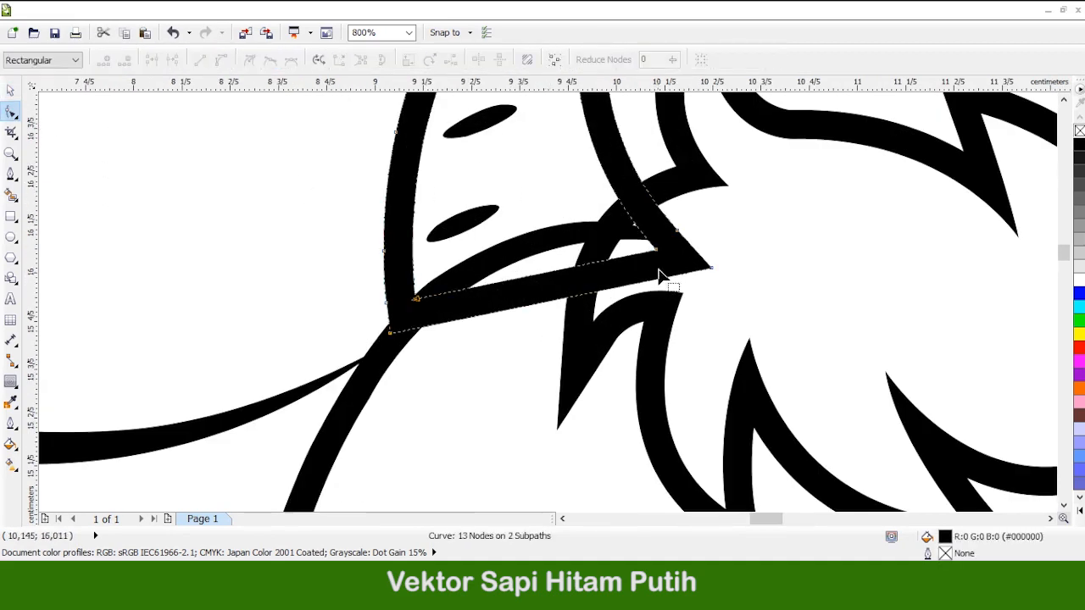
pyautogui.scroll(1, 537, 273)
pyautogui.doubleClick(511, 280)
pyautogui.moveTo(511, 280); pyautogui.dragTo(502, 220)
pyautogui.moveTo(774, 227); pyautogui.dragTo(755, 206)
pyautogui.hotkey('ctrl', 'z')
pyautogui.moveTo(581, 223); pyautogui.dragTo(573, 197)
# Add nodes along the lower edge of the left horn's base and move them onto the curved head line
pyautogui.doubleClick(382, 368)
pyautogui.moveTo(382, 368); pyautogui.dragTo(359, 305)
pyautogui.doubleClick(586, 288)
pyautogui.moveTo(586, 287); pyautogui.dragTo(554, 209)
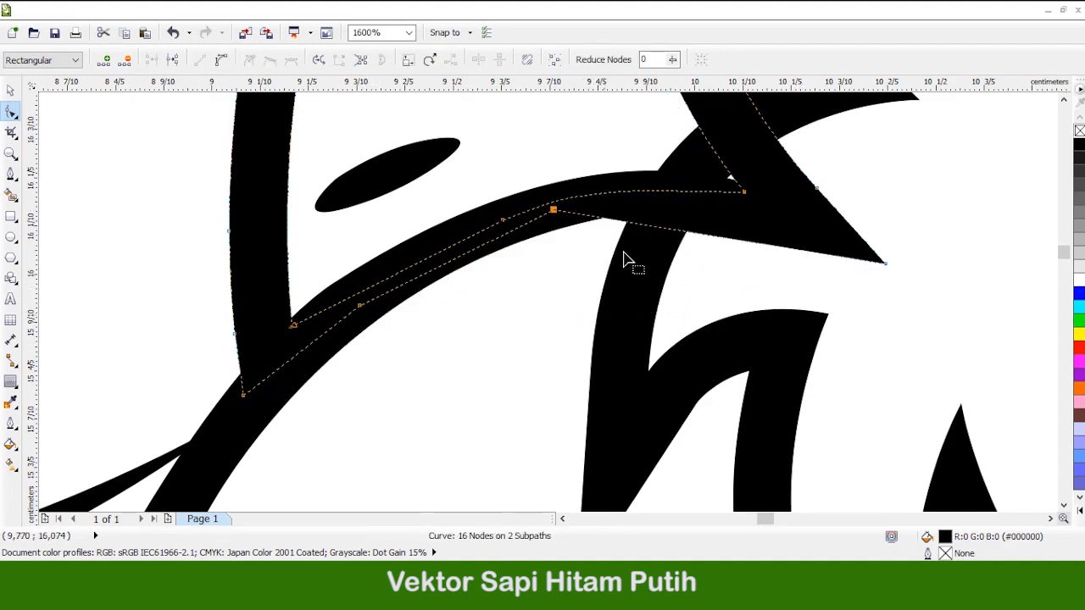
pyautogui.scroll(1, 624, 253)
pyautogui.doubleClick(811, 299)
pyautogui.moveTo(811, 298); pyautogui.dragTo(653, 254)
pyautogui.scroll(-3, 686, 283)
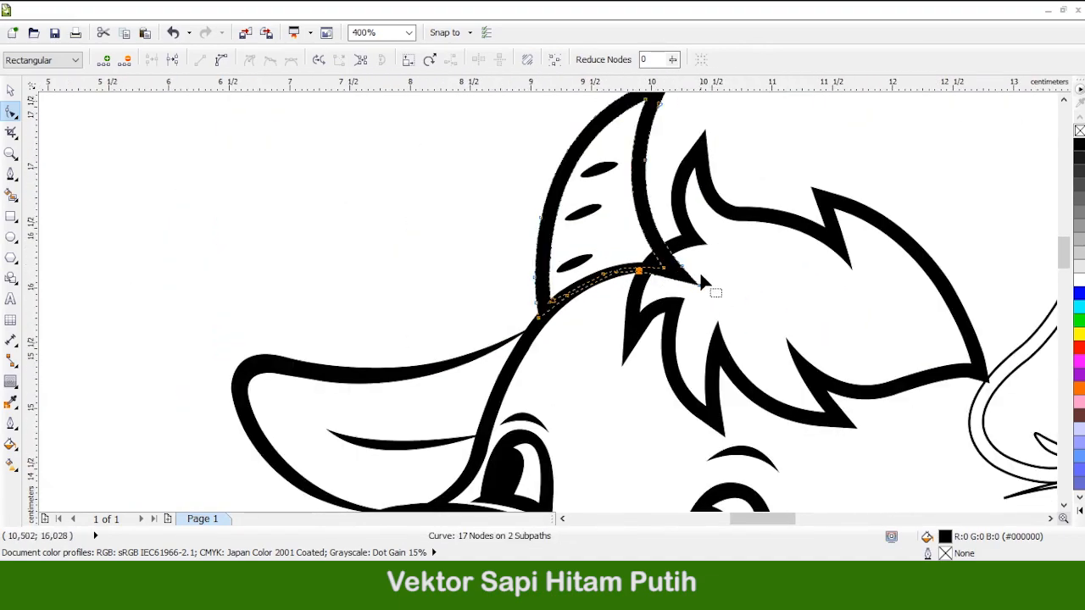
# Delete the nodes at the left horn's pointed base corner and shorten the curve handle so the corner stays within the hair outline
pyautogui.scroll(3, 702, 283)
pyautogui.doubleClick(751, 364)
pyautogui.scroll(1, 638, 280)
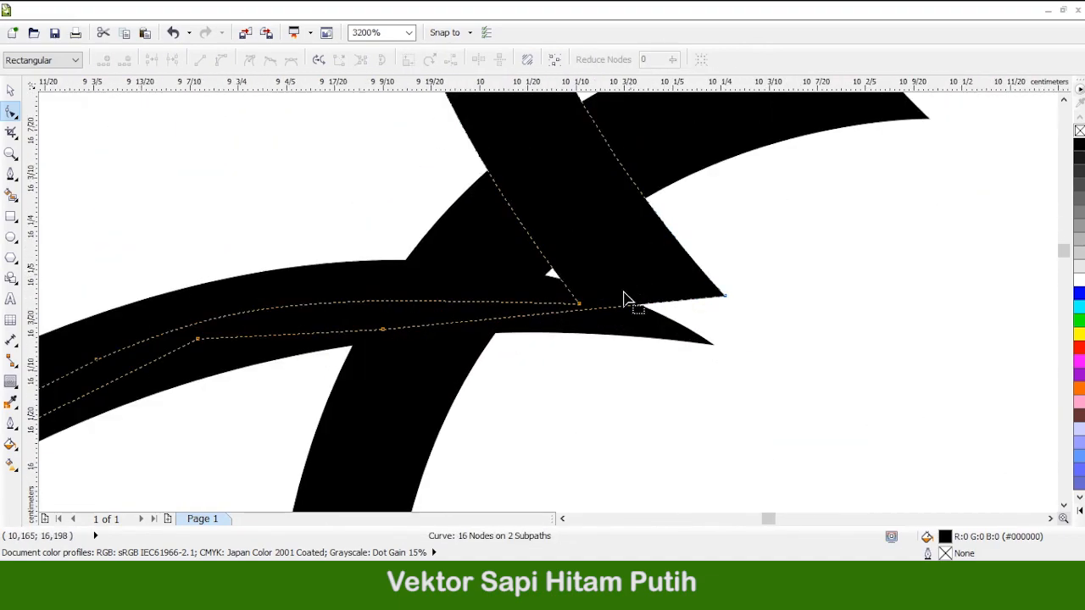
pyautogui.scroll(-3, 645, 282)
pyautogui.scroll(1, 657, 228)
pyautogui.scroll(-1, 623, 333)
pyautogui.scroll(1, 588, 358)
pyautogui.scroll(1, 591, 360)
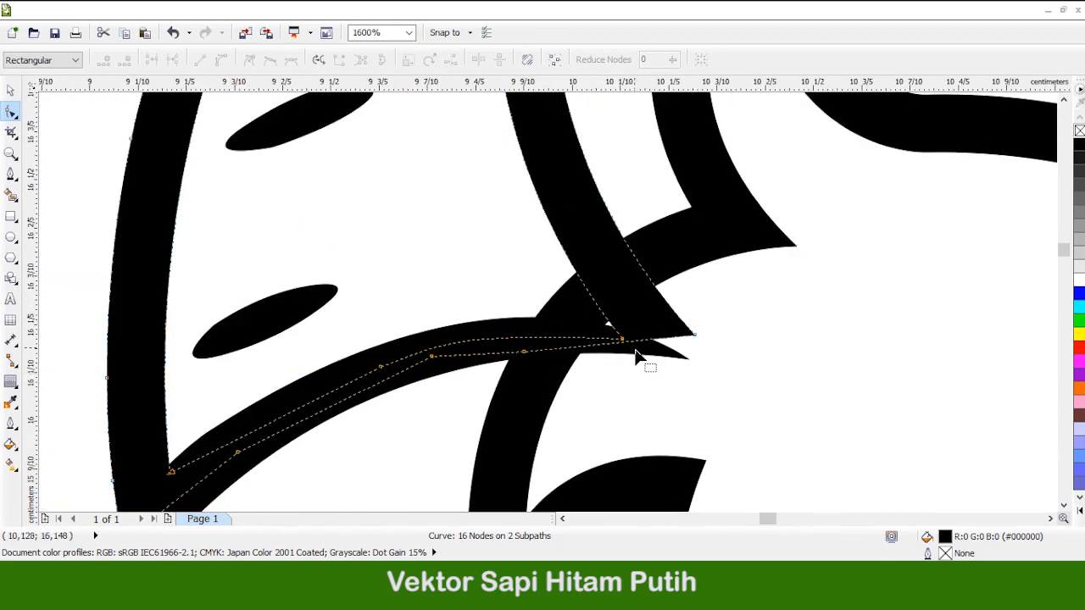
pyautogui.doubleClick(695, 334)
pyautogui.doubleClick(622, 339)
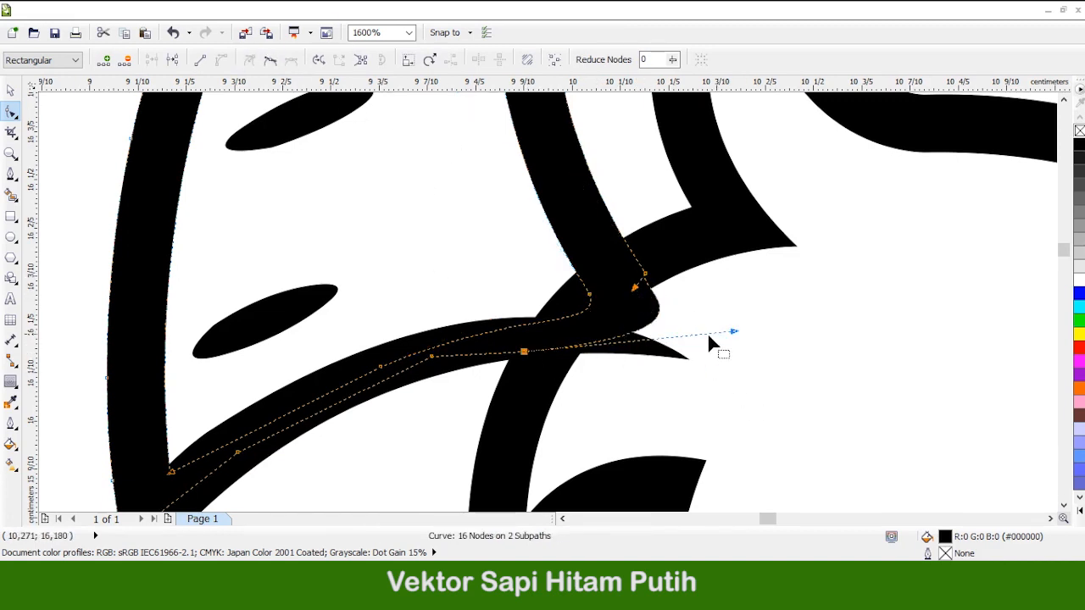
pyautogui.click(524, 351)
pyautogui.moveTo(731, 330); pyautogui.dragTo(586, 347)
# Cut back the pointed end of the head contour beneath the left horn so it stops at the hair outline
pyautogui.click(550, 345)
pyautogui.doubleClick(549, 355)
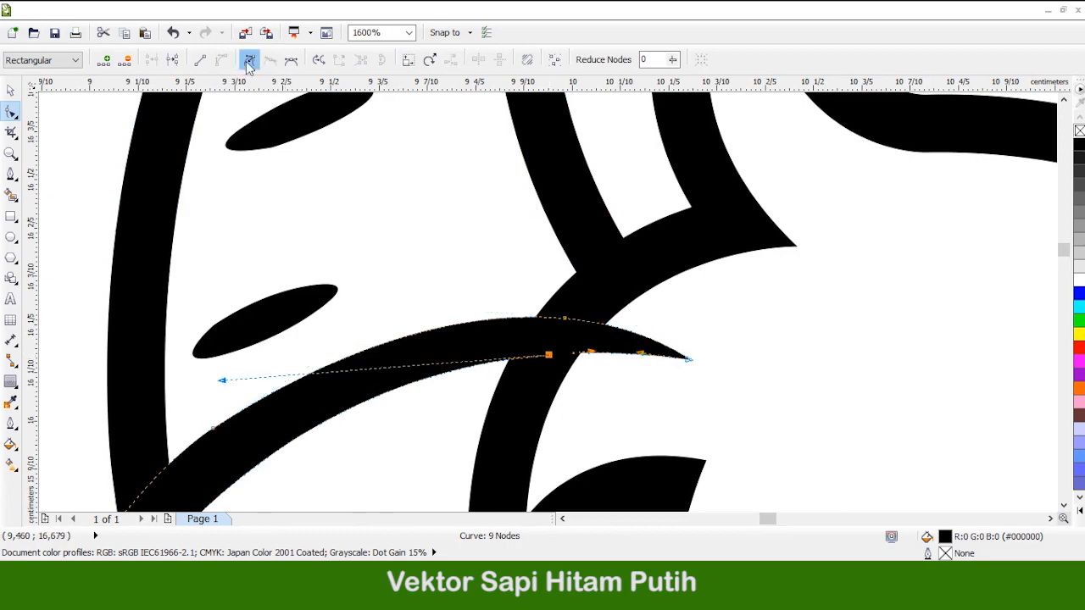
pyautogui.moveTo(672, 345); pyautogui.dragTo(612, 356)
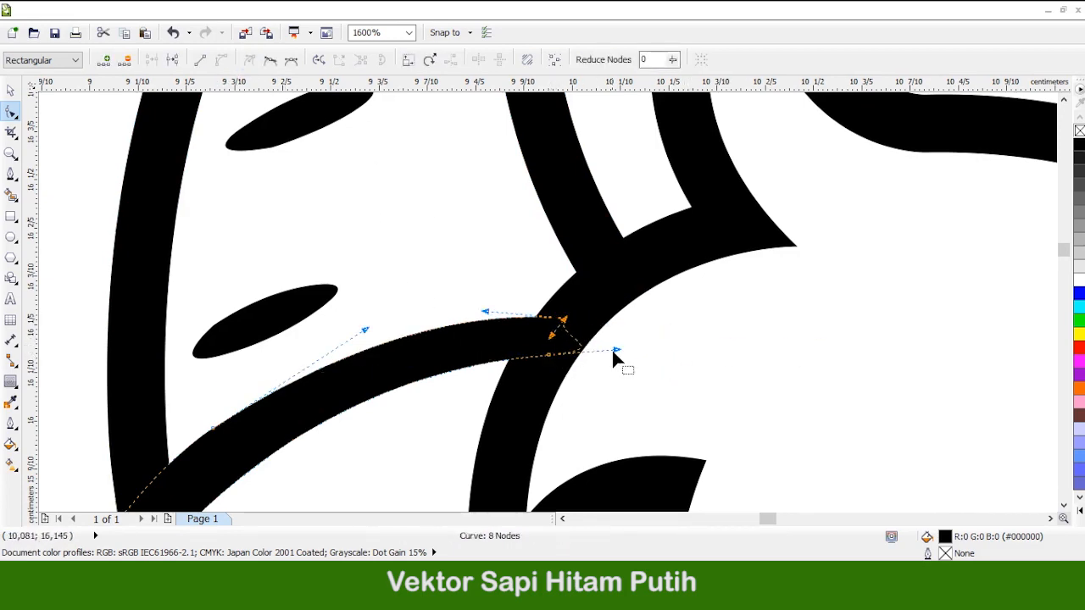
pyautogui.scroll(-2, 517, 327)
pyautogui.click(11, 91)
pyautogui.click(238, 245)
# Fill the right horn's contour black and remove its outline
pyautogui.scroll(-1, 238, 245)
pyautogui.scroll(-1, 401, 253)
pyautogui.scroll(1, 531, 271)
pyautogui.scroll(-1, 531, 269)
pyautogui.scroll(1, 534, 261)
pyautogui.scroll(1, 520, 243)
pyautogui.click(519, 241)
pyautogui.click(1079, 144)
pyautogui.rightClick(1079, 131)
# Fill the small streaks inside the right horn black and remove their outlines
pyautogui.scroll(-2, 547, 235)
pyautogui.scroll(2, 560, 253)
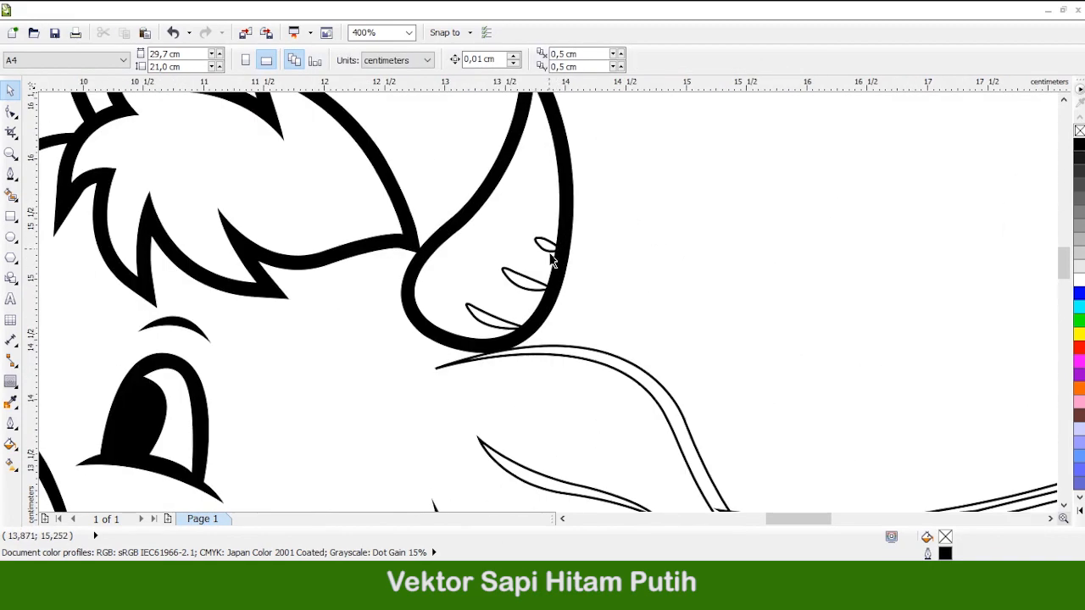
pyautogui.click(549, 251)
pyautogui.scroll(2, 509, 286)
pyautogui.keyDown('shift'); pyautogui.click(528, 435); pyautogui.keyUp('shift')
pyautogui.scroll(-2, 549, 314)
pyautogui.click(1079, 144)
pyautogui.rightClick(1079, 131)
pyautogui.click(685, 191)
# Fill the right ear's contour and inner crease black and remove their outlines
pyautogui.scroll(-2, 686, 190)
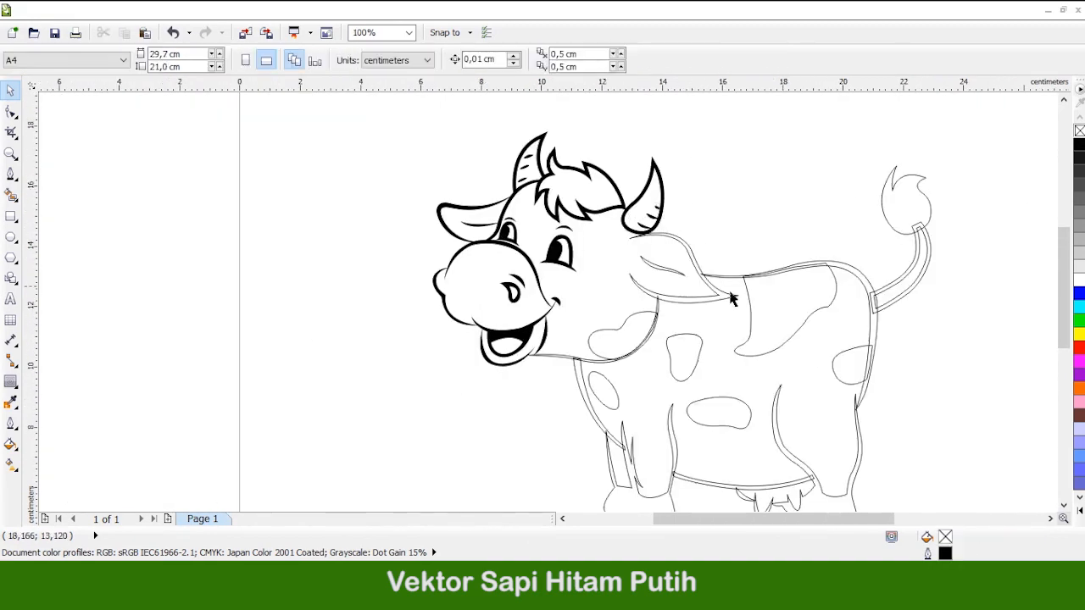
pyautogui.scroll(1, 731, 294)
pyautogui.click(727, 296)
pyautogui.click(1079, 144)
pyautogui.rightClick(1079, 130)
pyautogui.click(628, 257)
pyautogui.click(1079, 144)
pyautogui.rightClick(1079, 130)
# Fill the spot on the neck and the adjoining jaw and neck contour black, removing their outlines
pyautogui.click(544, 304)
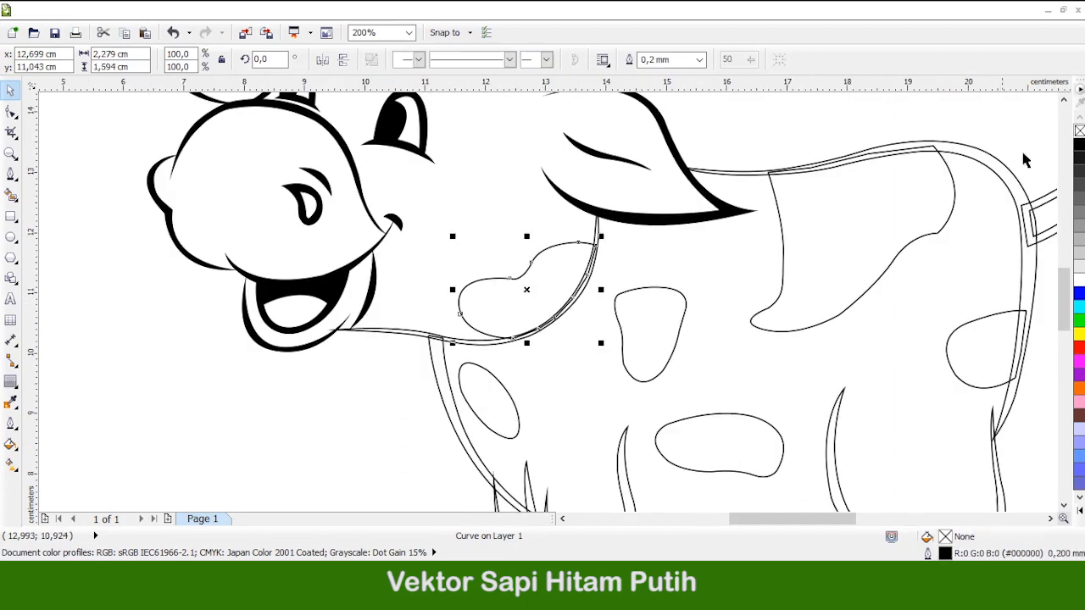
pyautogui.click(1079, 144)
pyautogui.rightClick(1079, 130)
pyautogui.scroll(1, 504, 298)
pyautogui.click(494, 271)
pyautogui.click(1079, 145)
pyautogui.rightClick(1079, 130)
pyautogui.scroll(2, 466, 265)
pyautogui.click(351, 331)
pyautogui.scroll(-3, 351, 331)
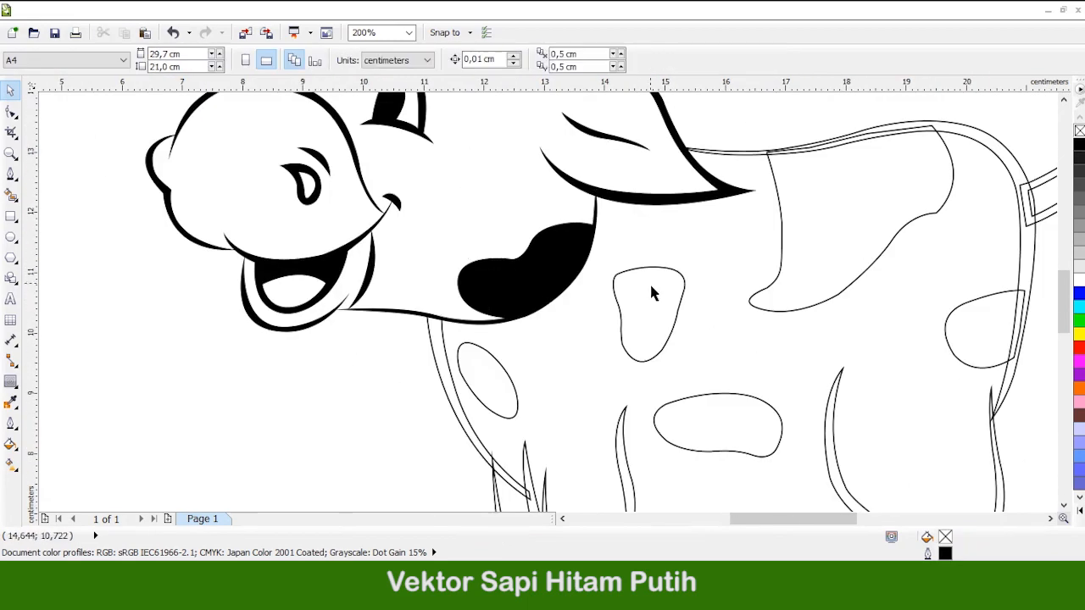
# Fill the chest contour below the neck black and remove its outline
pyautogui.scroll(2, 612, 354)
pyautogui.click(359, 320)
pyautogui.click(1079, 144)
pyautogui.rightClick(1079, 131)
pyautogui.click(483, 191)
pyautogui.scroll(-2, 483, 189)
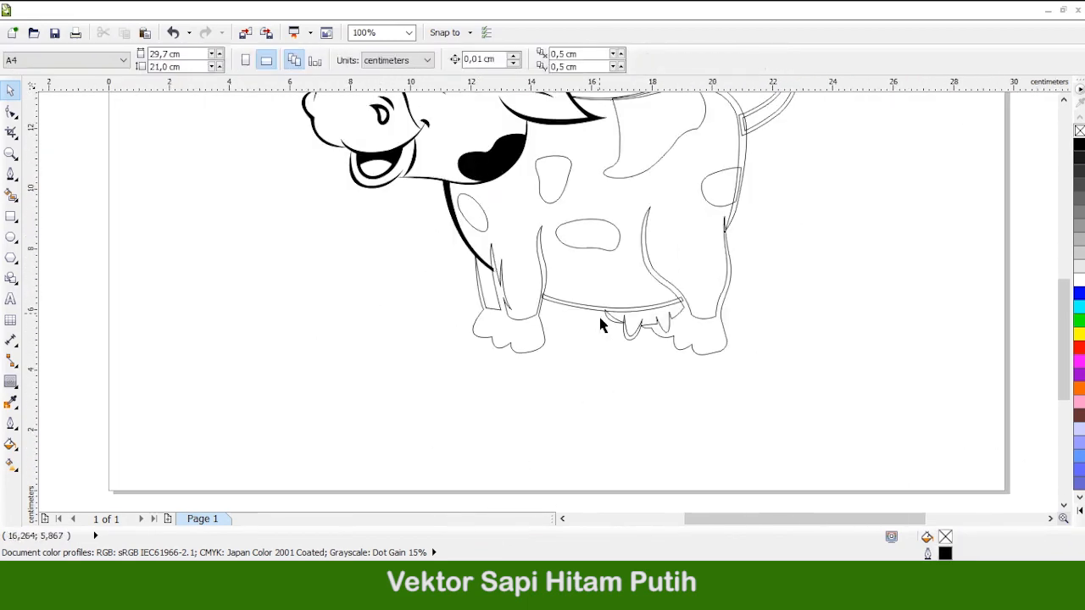
# Fill the belly line between the front and hind legs black and remove its outline
pyautogui.scroll(1, 585, 305)
pyautogui.click(585, 305)
pyautogui.click(1079, 144)
pyautogui.rightClick(1080, 130)
# Fill the front leg and hoof contour black and remove its outline
pyautogui.scroll(-2, 475, 310)
pyautogui.scroll(2, 521, 434)
pyautogui.click(494, 326)
pyautogui.click(1080, 144)
pyautogui.rightClick(1079, 130)
pyautogui.click(520, 304)
# Select the spots on the cow's shoulder, belly, back and rump together and fill them black
pyautogui.scroll(-2, 521, 303)
pyautogui.scroll(2, 554, 273)
pyautogui.click(554, 272)
pyautogui.keyDown('shift'); pyautogui.click(483, 164); pyautogui.keyUp('shift')
pyautogui.scroll(-2, 483, 164)
pyautogui.scroll(2, 507, 143)
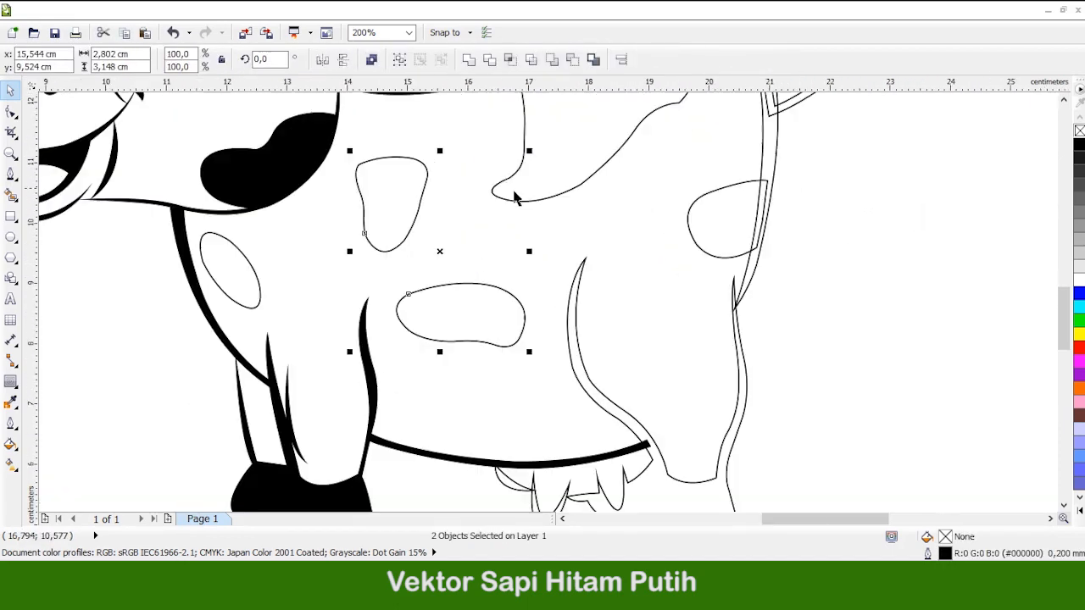
pyautogui.keyDown('shift'); pyautogui.click(691, 222); pyautogui.keyUp('shift')
pyautogui.click(1079, 144)
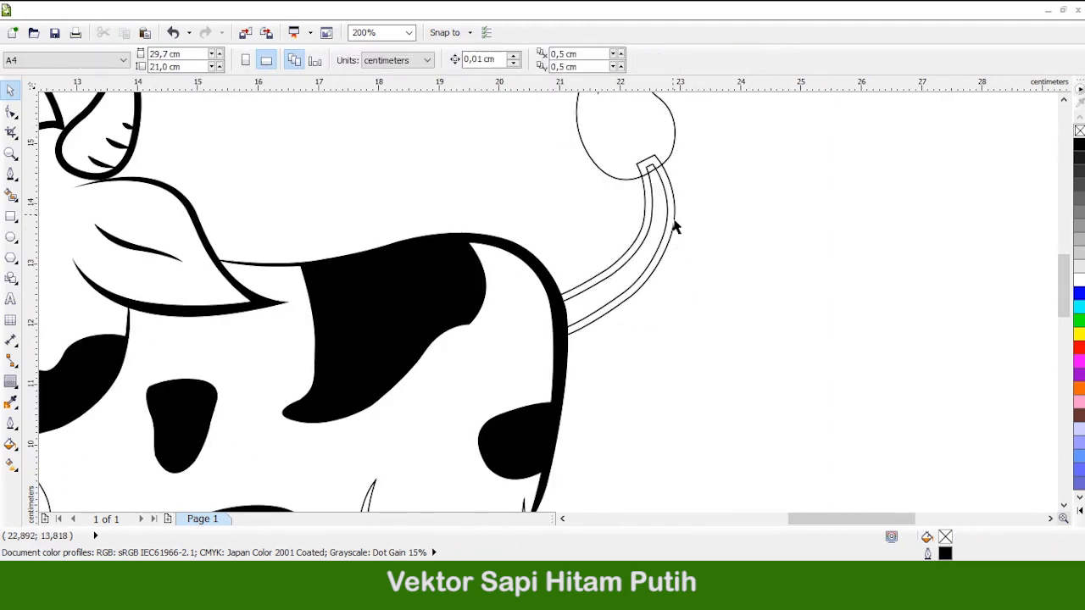
# Trim the outer tail shape with the inner one, then fill the remaining tail contour black and remove its outline
pyautogui.click(674, 220)
pyautogui.click(668, 260)
pyautogui.click(667, 223)
pyautogui.scroll(1, 679, 224)
pyautogui.keyDown('shift'); pyautogui.click(671, 209); pyautogui.keyUp('shift')
pyautogui.click(492, 60)
pyautogui.click(716, 203)
pyautogui.moveTo(657, 202); pyautogui.dragTo(777, 209)
pyautogui.click(670, 210)
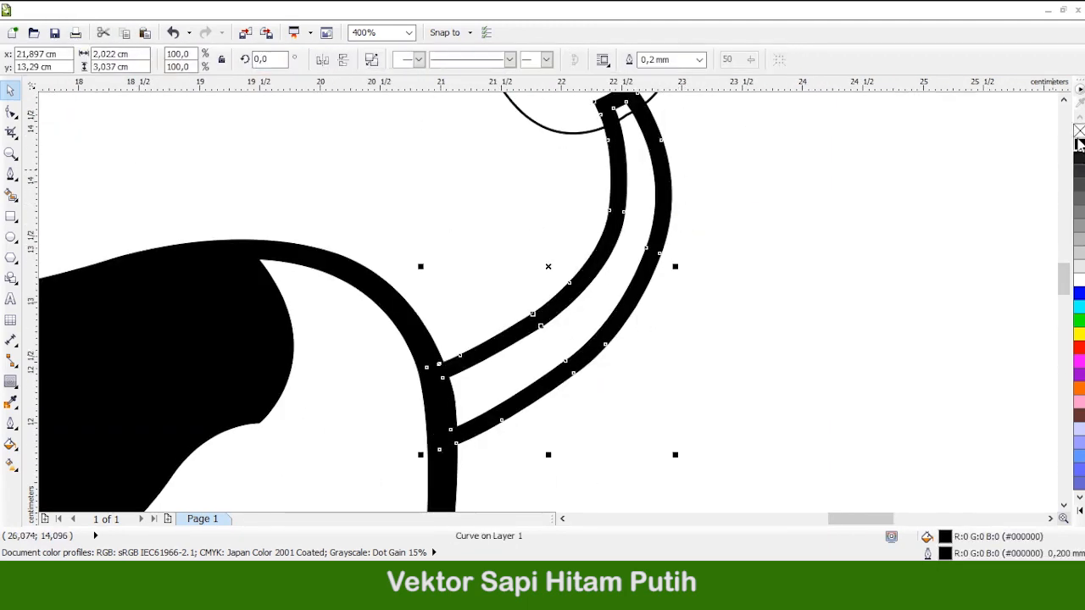
pyautogui.click(1079, 144)
pyautogui.rightClick(1079, 131)
pyautogui.scroll(-1, 679, 300)
# Fill the tuft at the end of the tail black
pyautogui.click(642, 179)
pyautogui.click(1079, 144)
pyautogui.click(562, 209)
pyautogui.scroll(-1, 562, 209)
pyautogui.scroll(1, 494, 469)
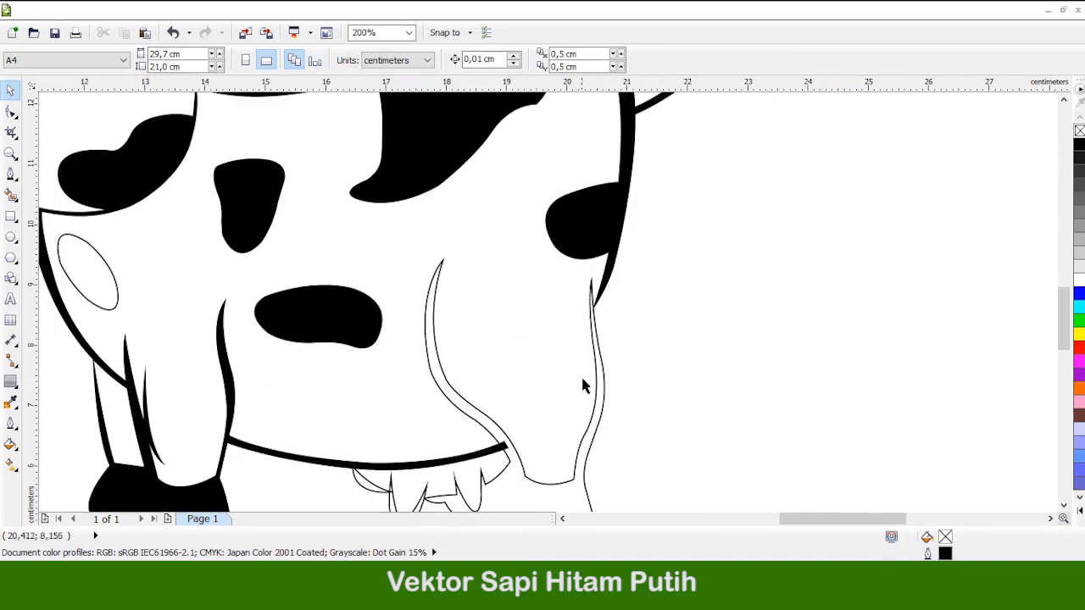
# Fill the hind leg and hoof contour black and remove its outline
pyautogui.click(593, 378)
pyautogui.scroll(-1, 697, 332)
pyautogui.scroll(1, 595, 440)
pyautogui.click(1079, 144)
pyautogui.rightClick(1079, 130)
# Fill the two remaining udder contours black
pyautogui.scroll(1, 493, 406)
pyautogui.click(500, 400)
pyautogui.keyDown('shift'); pyautogui.click(474, 347); pyautogui.keyUp('shift')
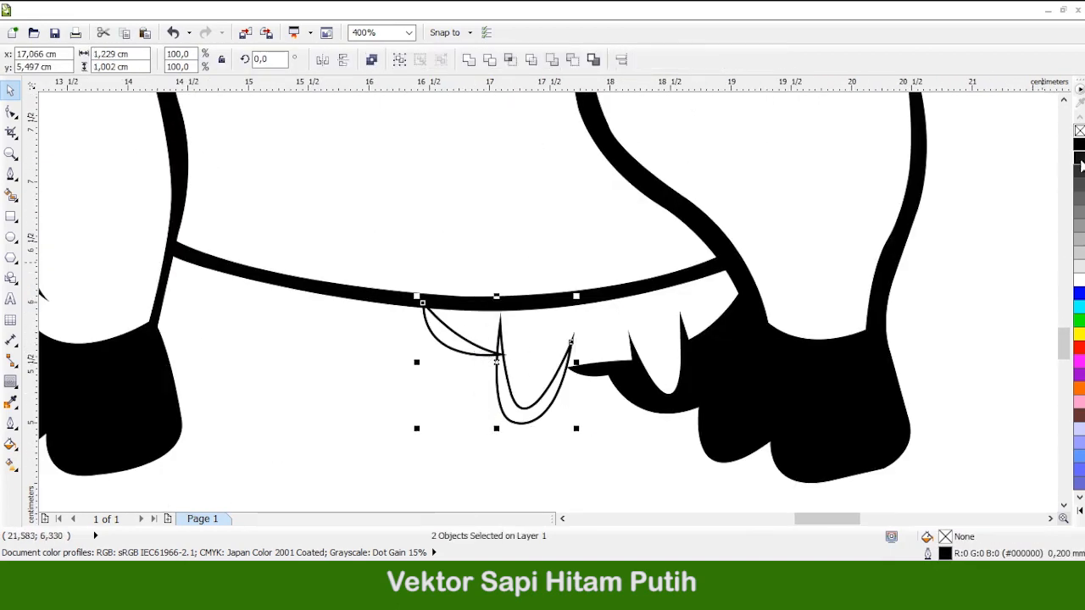
pyautogui.click(1079, 144)
pyautogui.scroll(-2, 517, 402)
pyautogui.click(654, 383)
# Fill the oval spot on the cow's chest black
pyautogui.scroll(-1, 653, 383)
pyautogui.scroll(1, 639, 388)
pyautogui.scroll(-1, 642, 408)
pyautogui.scroll(1, 538, 302)
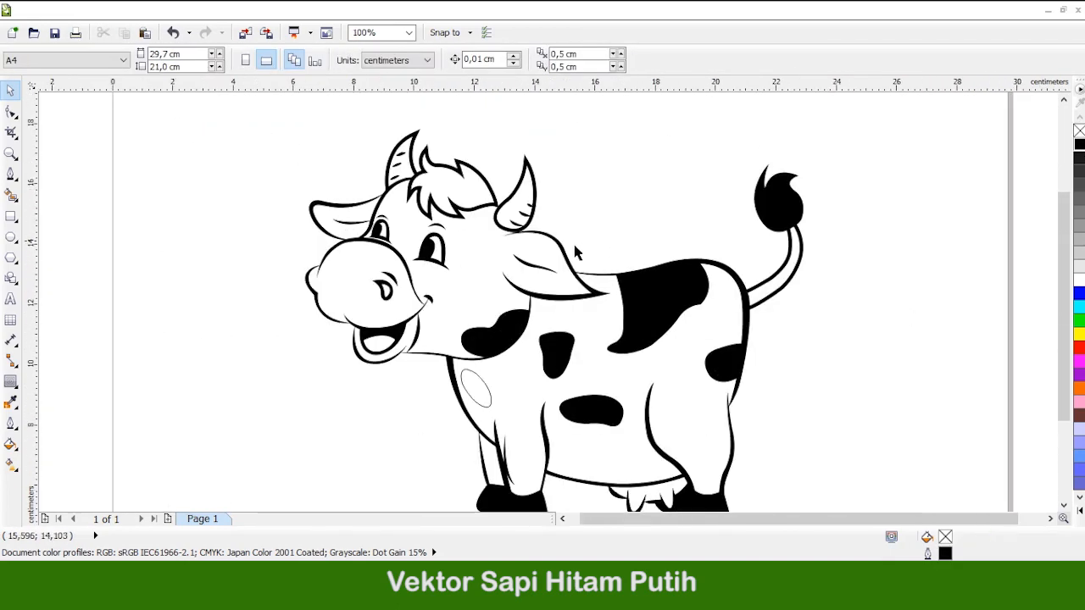
pyautogui.scroll(-1, 579, 242)
pyautogui.scroll(1, 540, 332)
pyautogui.click(523, 309)
pyautogui.click(1079, 144)
pyautogui.scroll(-1, 395, 319)
pyautogui.click(395, 317)
pyautogui.scroll(1, 408, 256)
pyautogui.scroll(-1, 463, 256)
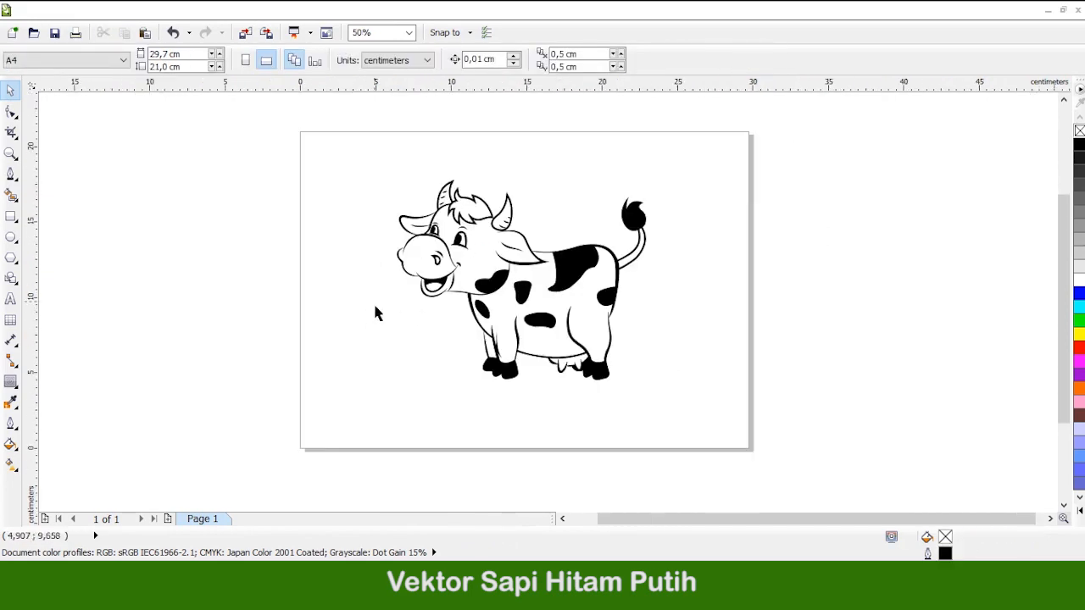
# Start a grass contour with the Pen tool below the front hooves, drawing a curved ground line and the first tall rounded blade
pyautogui.scroll(2, 519, 398)
pyautogui.scroll(-1, 603, 276)
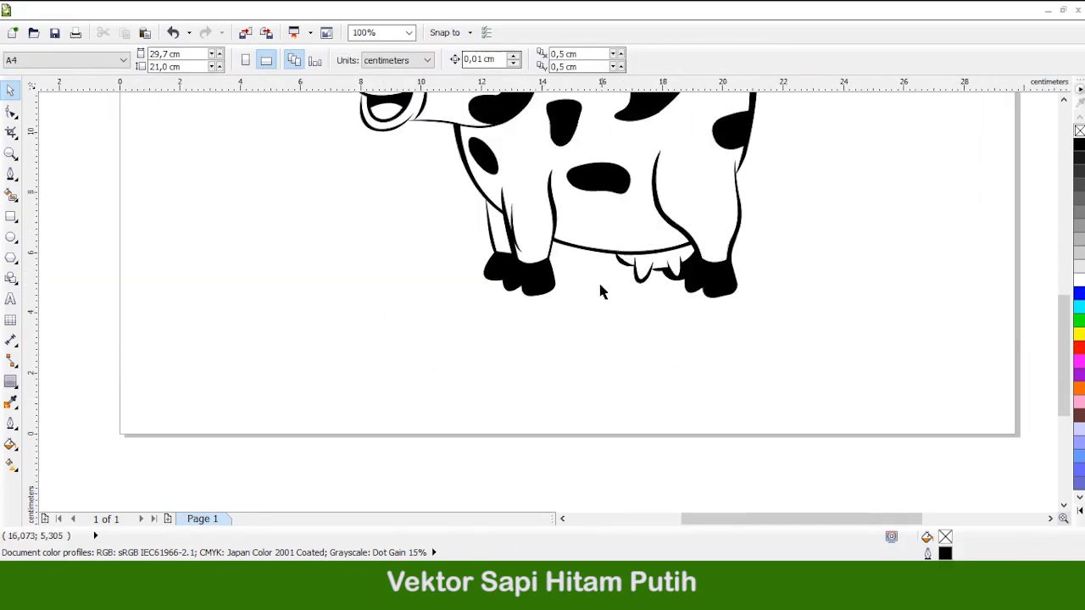
pyautogui.scroll(2, 605, 322)
pyautogui.scroll(-1, 670, 251)
pyautogui.scroll(1, 364, 285)
pyautogui.click(11, 174)
pyautogui.scroll(-1, 283, 246)
pyautogui.scroll(2, 289, 227)
pyautogui.click(195, 390)
pyautogui.scroll(1, 537, 291)
pyautogui.scroll(-1, 505, 296)
pyautogui.moveTo(480, 289); pyautogui.dragTo(634, 309)
pyautogui.keyDown('alt'); pyautogui.click(480, 289); pyautogui.keyUp('alt')
pyautogui.scroll(-1, 491, 292)
pyautogui.scroll(1, 454, 204)
pyautogui.scroll(1, 443, 217)
pyautogui.scroll(-1, 436, 253)
pyautogui.moveTo(416, 212); pyautogui.dragTo(401, 161)
pyautogui.moveTo(552, 213); pyautogui.dragTo(549, 212)
pyautogui.click(632, 376)
pyautogui.scroll(-1, 631, 373)
pyautogui.scroll(1, 651, 255)
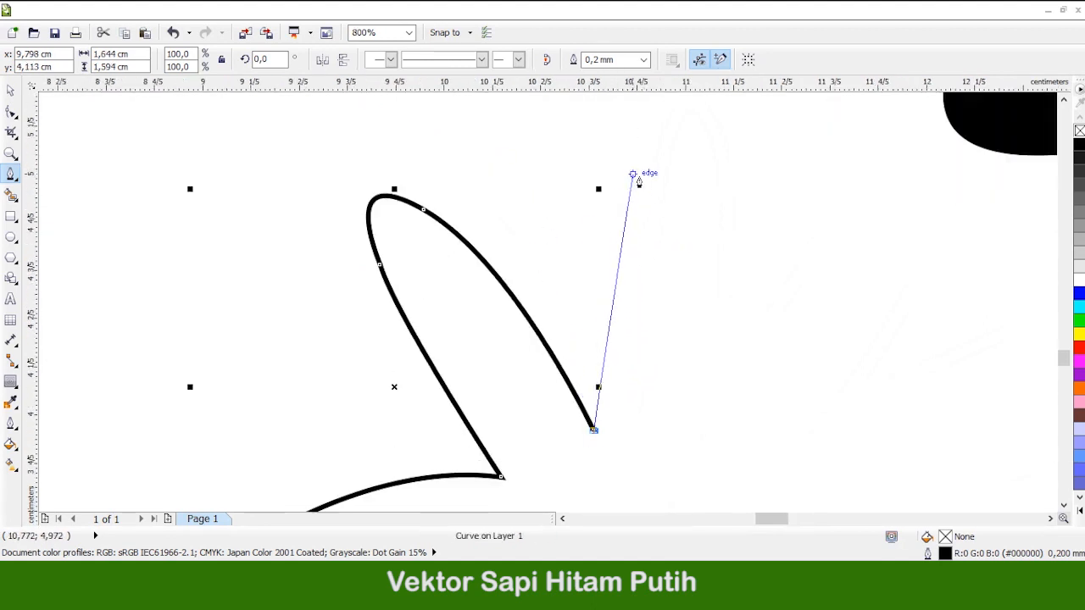
# Continue the grass contour with an upright second blade that has a rounded tip and a sharp base corner
pyautogui.moveTo(623, 198); pyautogui.dragTo(648, 150)
pyautogui.moveTo(730, 308); pyautogui.dragTo(729, 303)
pyautogui.keyDown('alt'); pyautogui.click(696, 201); pyautogui.keyUp('alt')
pyautogui.scroll(-1, 698, 206)
pyautogui.moveTo(678, 482); pyautogui.dragTo(675, 479)
pyautogui.keyDown('alt'); pyautogui.click(693, 376); pyautogui.keyUp('alt')
# Add a third rounded grass blade leaning away from the upright one, ending in a sharp corner at its base
pyautogui.scroll(-1, 799, 314)
pyautogui.scroll(1, 700, 266)
pyautogui.moveTo(721, 240); pyautogui.dragTo(760, 217)
pyautogui.click(779, 232)
pyautogui.scroll(-1, 781, 234)
pyautogui.moveTo(771, 297); pyautogui.dragTo(742, 387)
pyautogui.scroll(-1, 739, 384)
pyautogui.click(695, 385)
pyautogui.scroll(-1, 601, 362)
pyautogui.scroll(1, 733, 335)
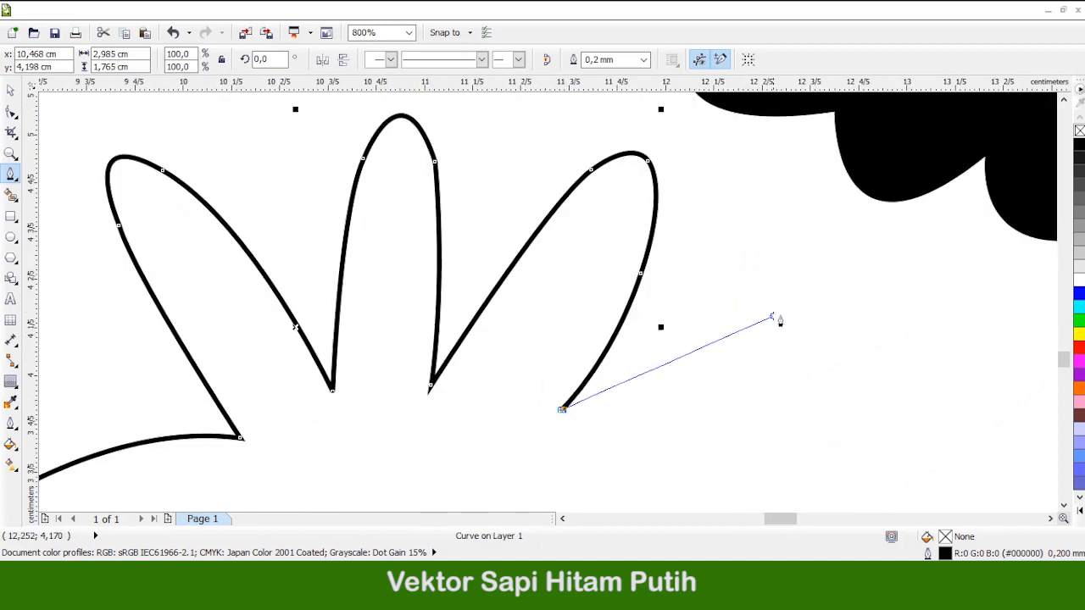
# Add a fourth, flatter grass blade sloping toward the hind legs, with a rounded tip and a pointed base
pyautogui.click(789, 311)
pyautogui.scroll(-1, 782, 308)
pyautogui.scroll(1, 770, 300)
pyautogui.moveTo(823, 317); pyautogui.dragTo(766, 420)
pyautogui.scroll(-1, 715, 383)
pyautogui.moveTo(693, 385); pyautogui.dragTo(591, 449)
pyautogui.scroll(-1, 712, 395)
pyautogui.scroll(1, 634, 348)
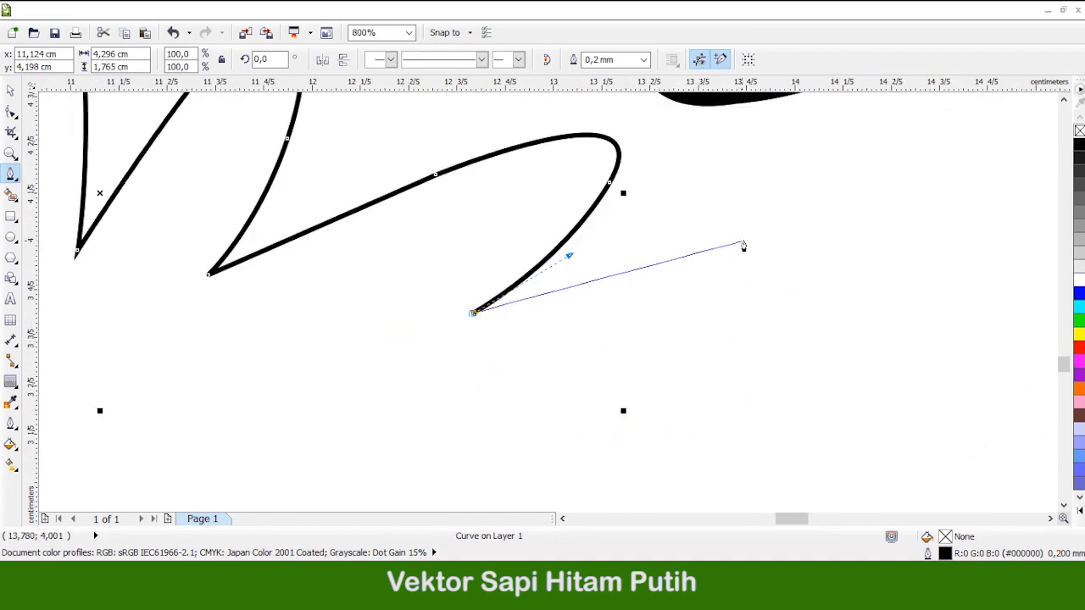
# Add the fifth low grass blade and finish with a straight rising stroke, making the contour about 6.4 cm wide
pyautogui.scroll(1, 745, 248)
pyautogui.click(690, 272)
pyautogui.moveTo(835, 318); pyautogui.dragTo(757, 425)
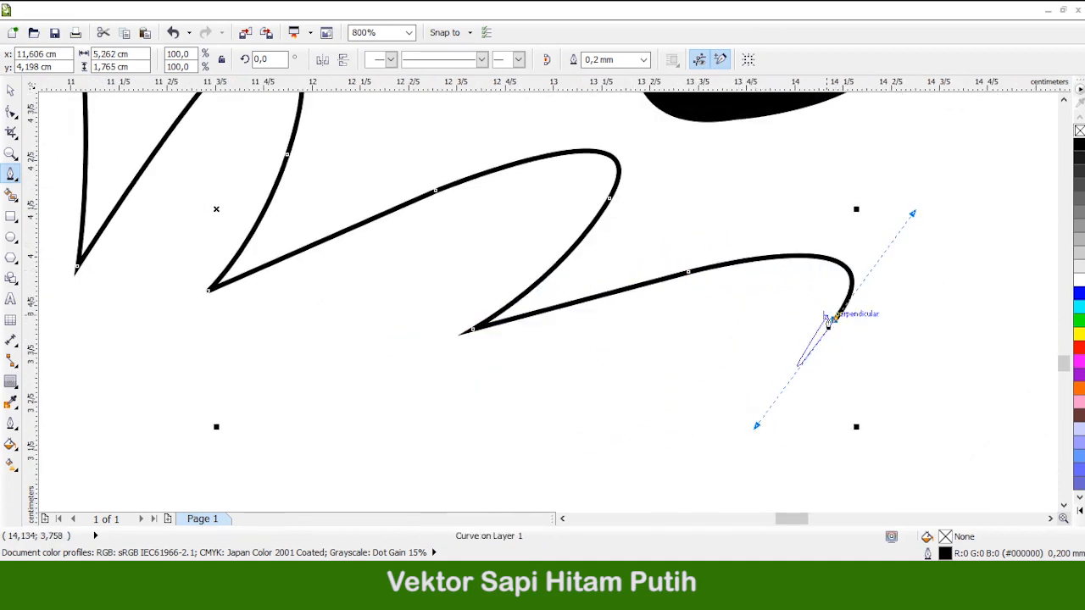
pyautogui.scroll(-1, 782, 363)
pyautogui.scroll(-1, 853, 342)
pyautogui.scroll(1, 921, 249)
pyautogui.click(991, 254)
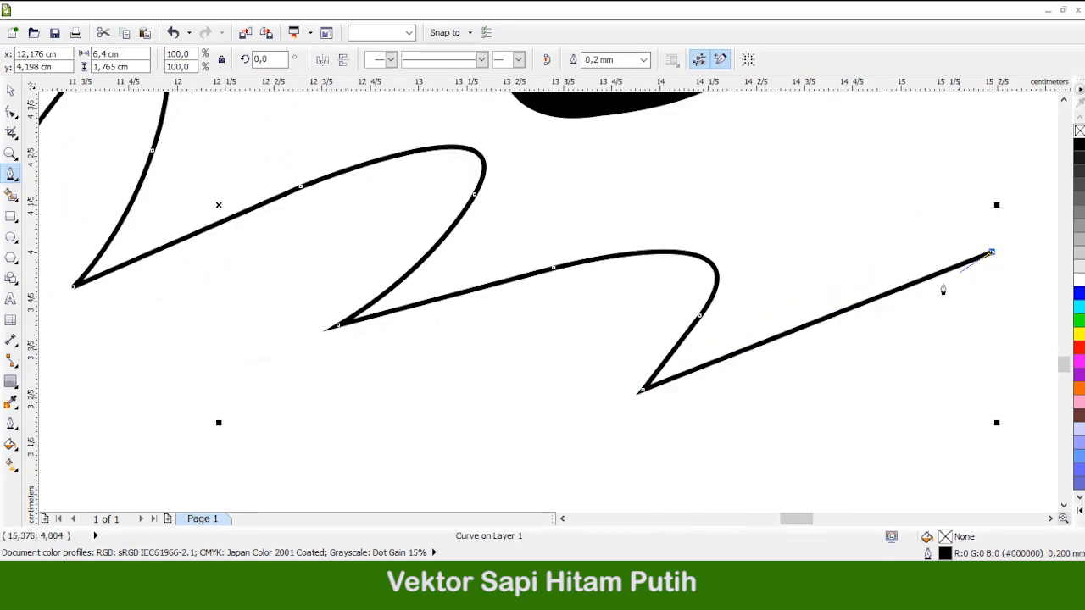
# Run the grass contour back along the rising stroke and the inside of the fifth blade to form its line thickness
pyautogui.click(610, 410)
pyautogui.scroll(1, 617, 402)
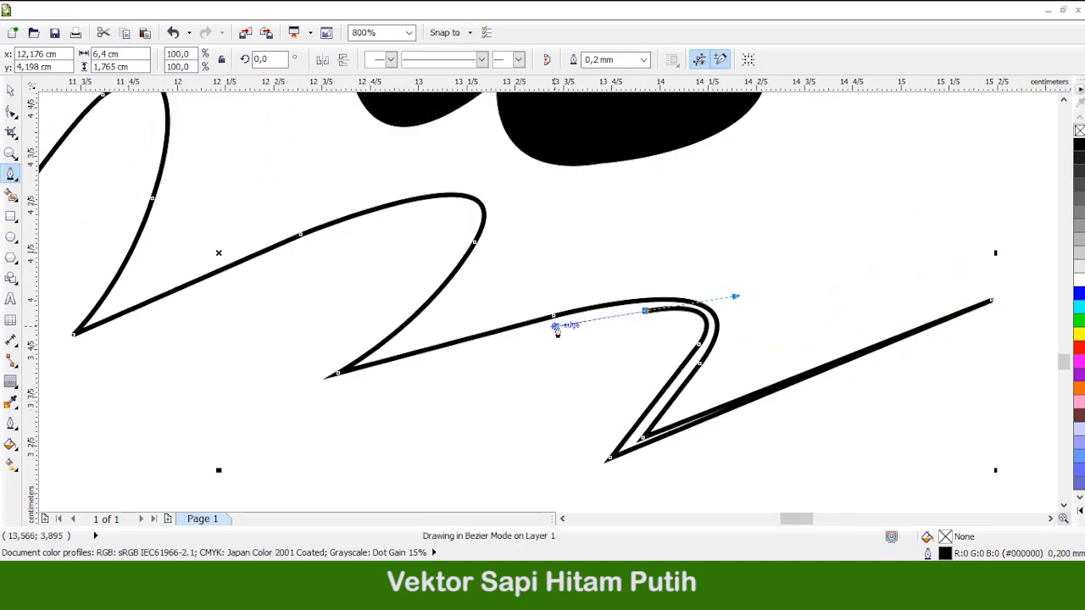
pyautogui.moveTo(554, 325); pyautogui.dragTo(554, 326)
pyautogui.scroll(-1, 555, 326)
pyautogui.scroll(1, 380, 362)
pyautogui.moveTo(405, 386); pyautogui.dragTo(97, 484)
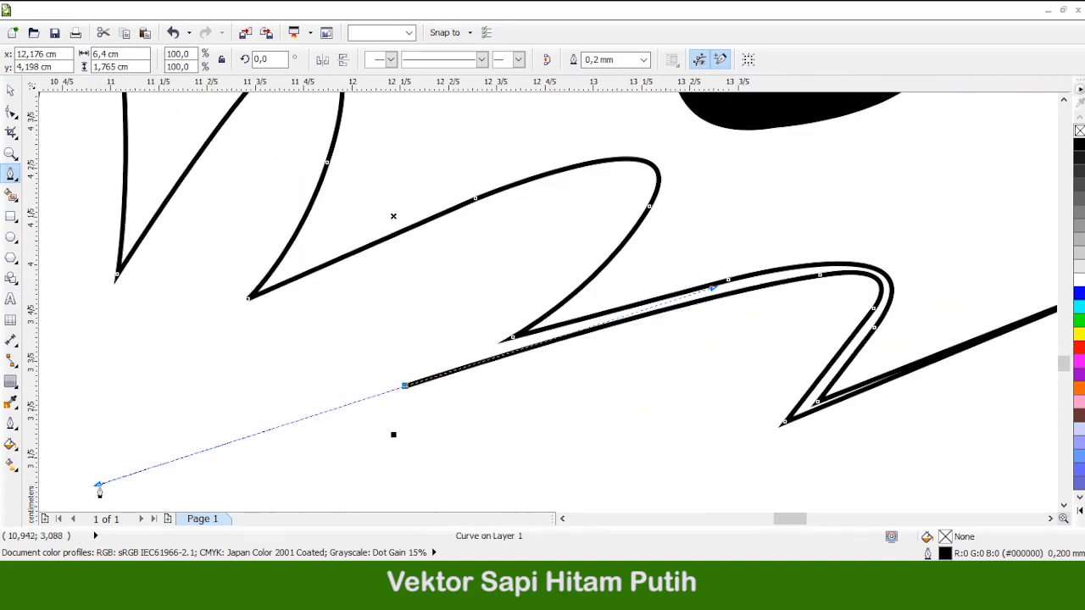
pyautogui.moveTo(585, 331); pyautogui.dragTo(585, 330)
pyautogui.scroll(1, 585, 330)
pyautogui.scroll(-1, 585, 339)
pyautogui.scroll(1, 557, 364)
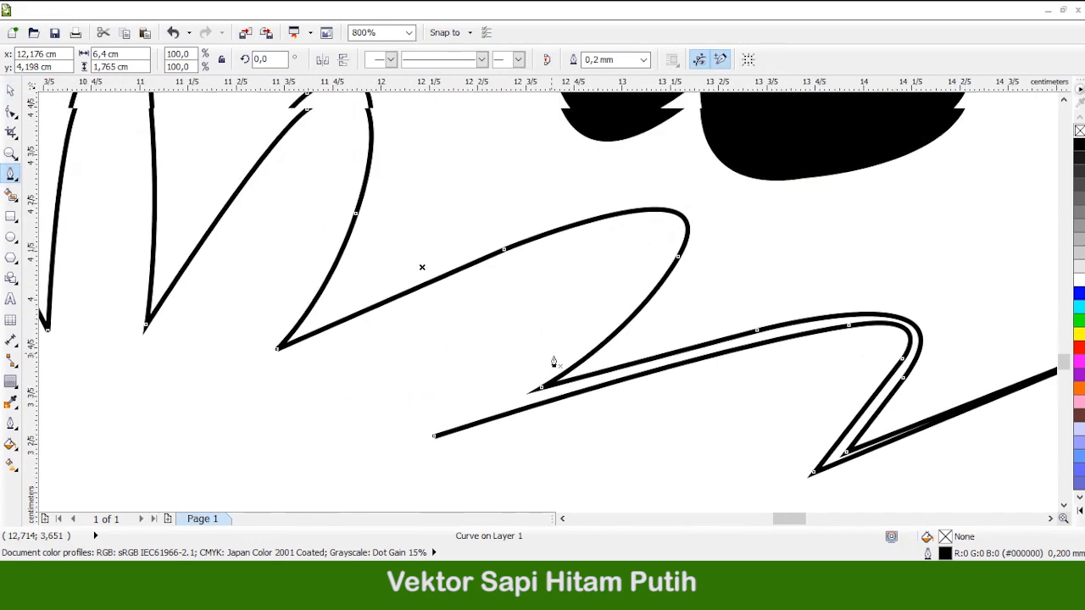
pyautogui.moveTo(433, 436); pyautogui.dragTo(430, 441)
# Trace the inner edge of the fourth grass blade around its tip and back to a corner below its base
pyautogui.moveTo(657, 267); pyautogui.dragTo(701, 214)
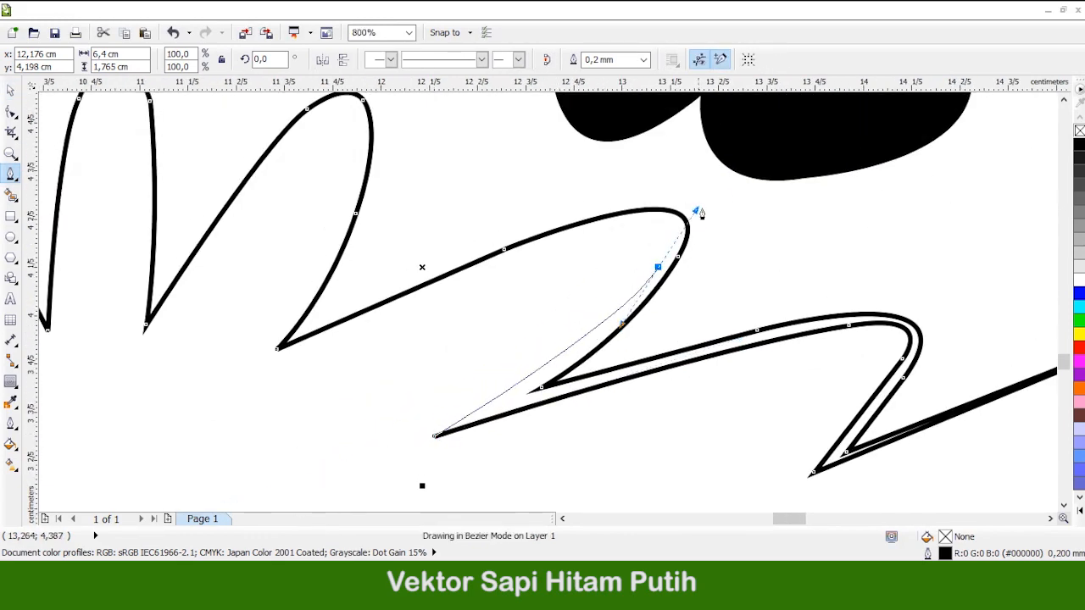
pyautogui.moveTo(742, 174); pyautogui.dragTo(738, 174)
pyautogui.scroll(1, 581, 271)
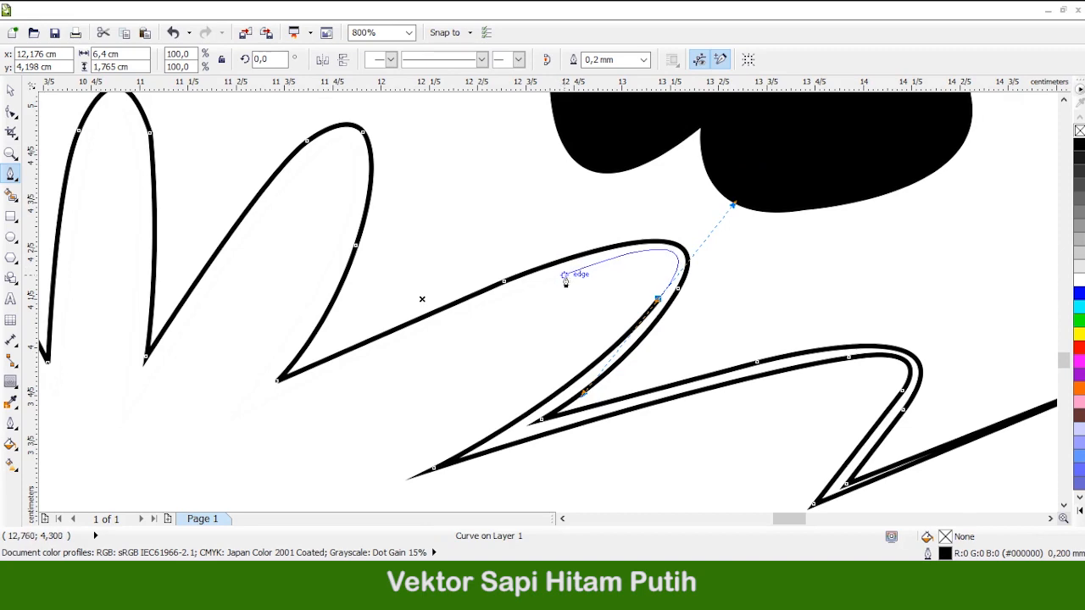
pyautogui.click(564, 278)
pyautogui.click(235, 418)
pyautogui.scroll(-1, 236, 418)
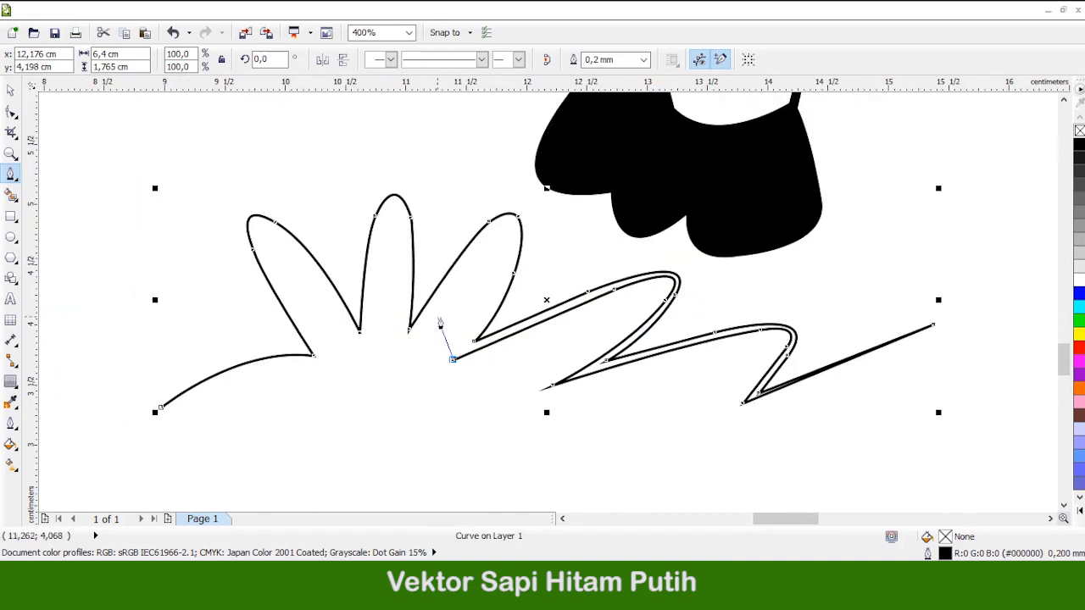
# Trace the inner edge of the third grass blade around its tip and down to a corner at its base
pyautogui.scroll(1, 476, 305)
pyautogui.moveTo(548, 168)
pyautogui.mouseDown()
pyautogui.moveTo(564, 97)
pyautogui.moveTo(563, 147)
pyautogui.moveTo(548, 165)
pyautogui.mouseUp()
pyautogui.click(458, 284)
pyautogui.scroll(-1, 462, 293)
pyautogui.scroll(1, 415, 385)
pyautogui.click(467, 370)
pyautogui.scroll(-1, 471, 369)
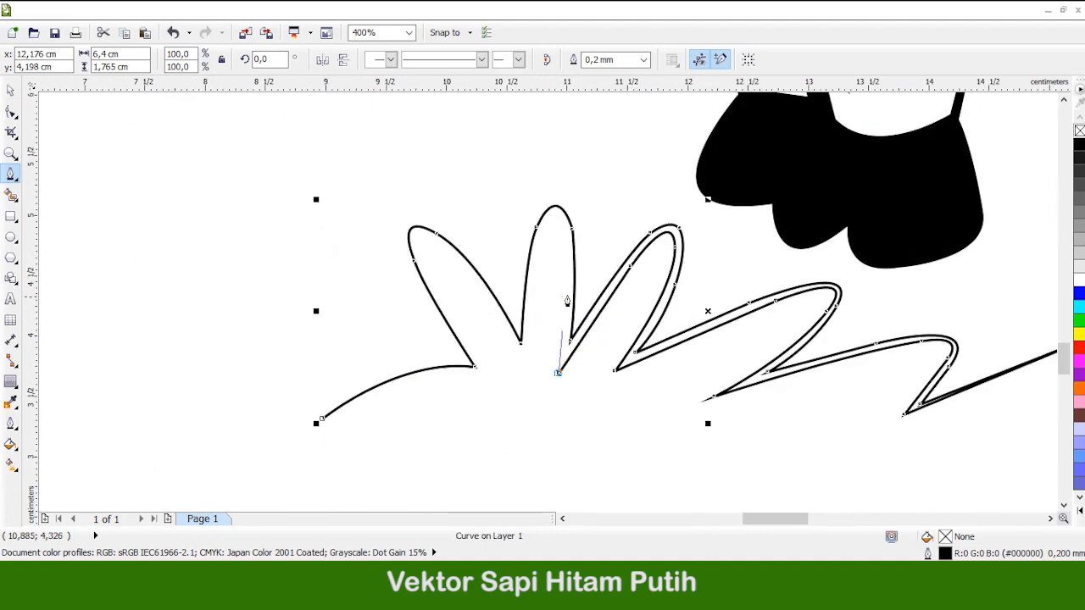
# Trace the inner edge of the upright grass blade around its rounded tip and down to its base
pyautogui.scroll(1, 568, 254)
pyautogui.click(572, 236)
pyautogui.moveTo(518, 235); pyautogui.dragTo(494, 303)
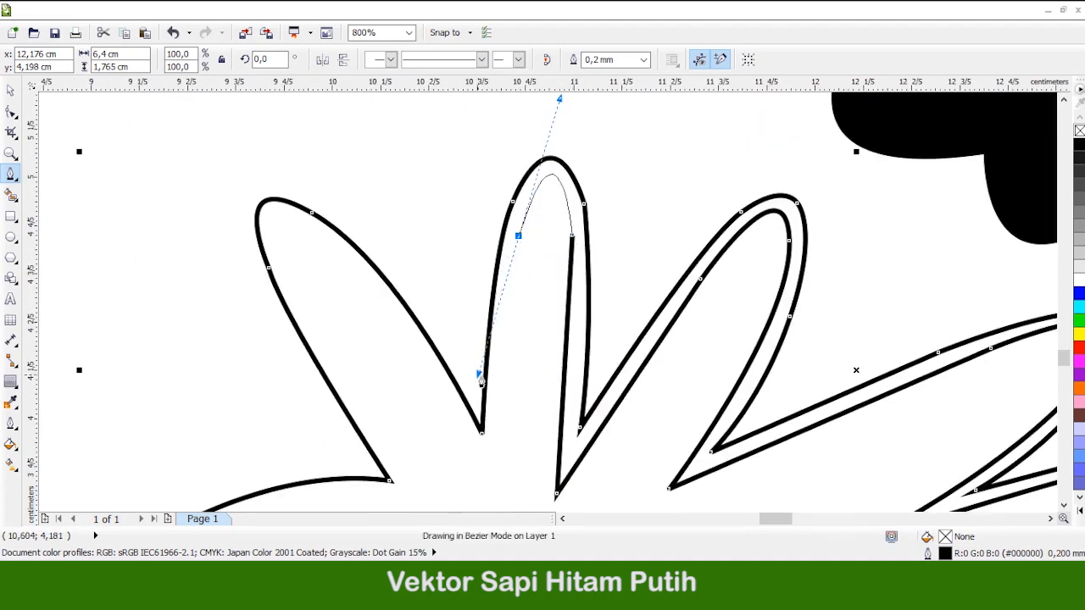
pyautogui.moveTo(481, 373); pyautogui.dragTo(481, 371)
pyautogui.scroll(-1, 506, 410)
pyautogui.moveTo(492, 438); pyautogui.dragTo(481, 506)
pyautogui.scroll(2, 524, 327)
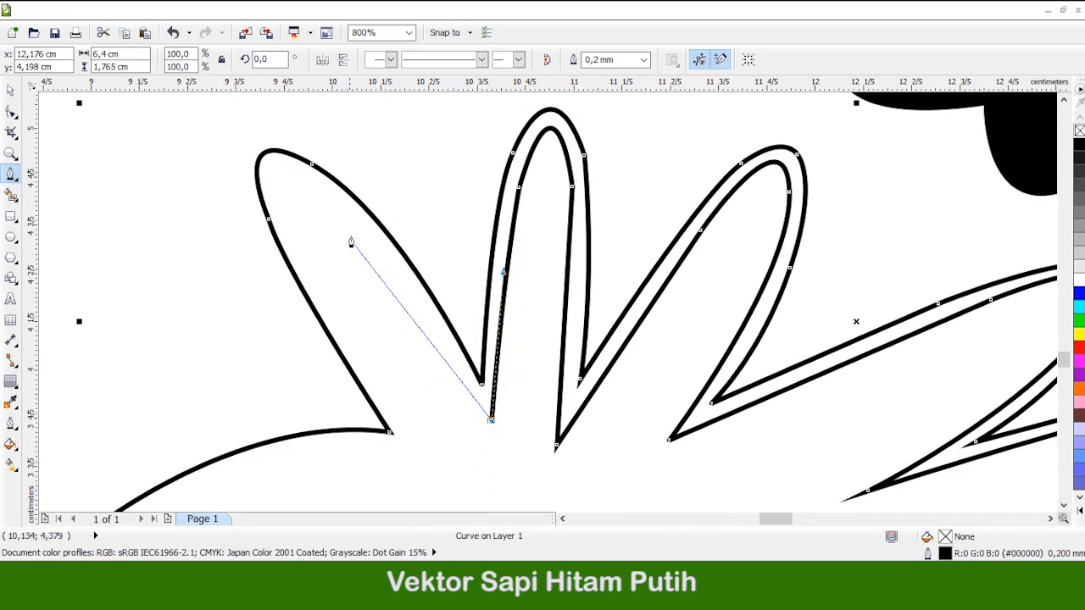
# Trace the inner edge of the first grass blade around its tip and down to a corner beside its base
pyautogui.scroll(1, 330, 222)
pyautogui.moveTo(317, 207); pyautogui.dragTo(247, 150)
pyautogui.scroll(-2, 286, 222)
pyautogui.moveTo(375, 326); pyautogui.dragTo(443, 434)
pyautogui.scroll(-1, 417, 356)
pyautogui.click(415, 349)
pyautogui.scroll(-2, 467, 290)
pyautogui.hscroll(-2, 543, 291)
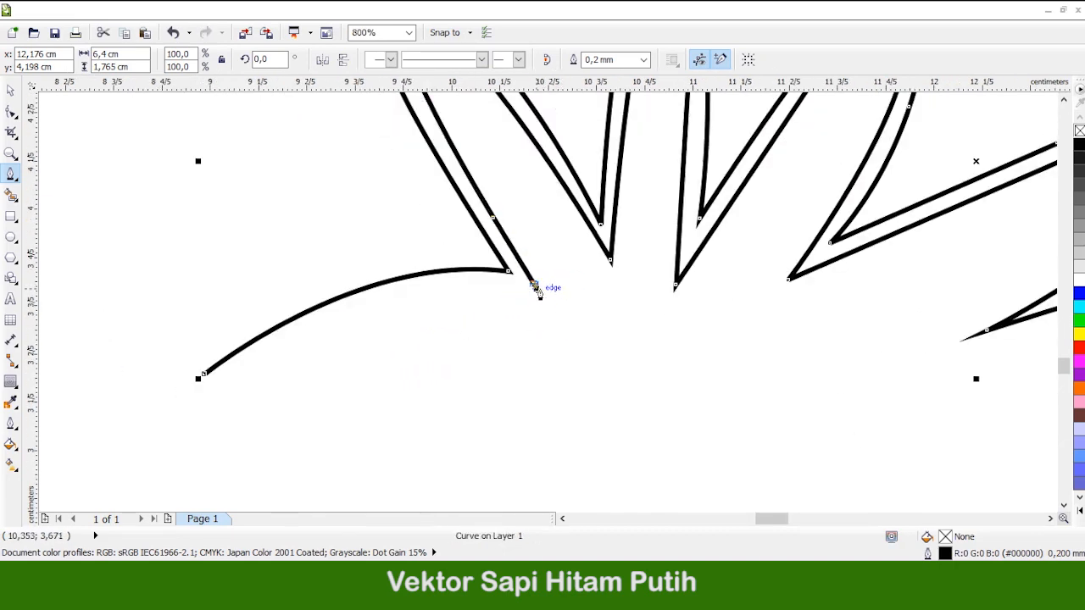
# Close the grass contour at its starting point with a curve that follows the ground line
pyautogui.moveTo(200, 376); pyautogui.dragTo(381, 266)
pyautogui.scroll(-2, 296, 387)
pyautogui.scroll(-3, 434, 344)
pyautogui.scroll(1, 480, 345)
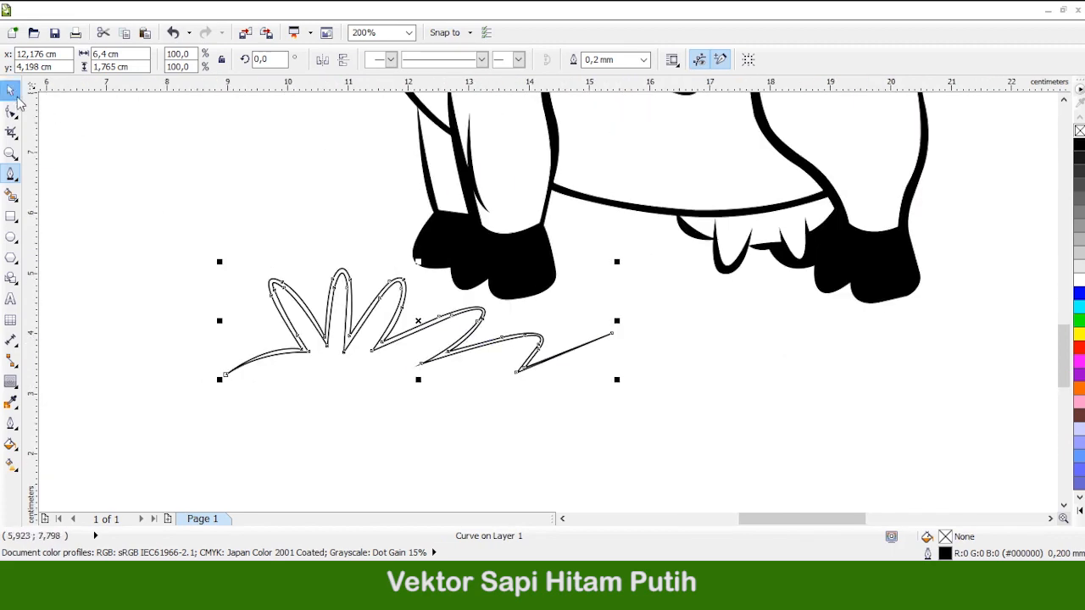
# Fill the finished grass contour beside the front hooves with black and return to the Pen tool
pyautogui.click(10, 90)
pyautogui.click(330, 333)
pyautogui.click(1079, 145)
pyautogui.scroll(-2, 425, 354)
pyautogui.click(538, 349)
pyautogui.scroll(3, 560, 364)
pyautogui.press('space')
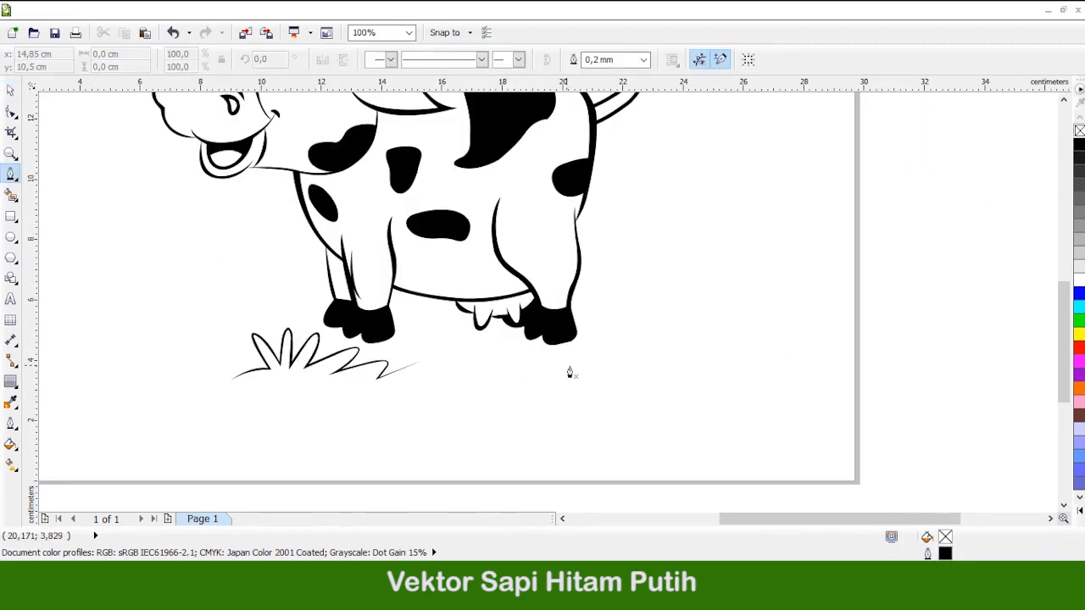
# Start a second grass contour beside the rear hoof with a short blade curving around its rounded tip
pyautogui.scroll(2, 687, 327)
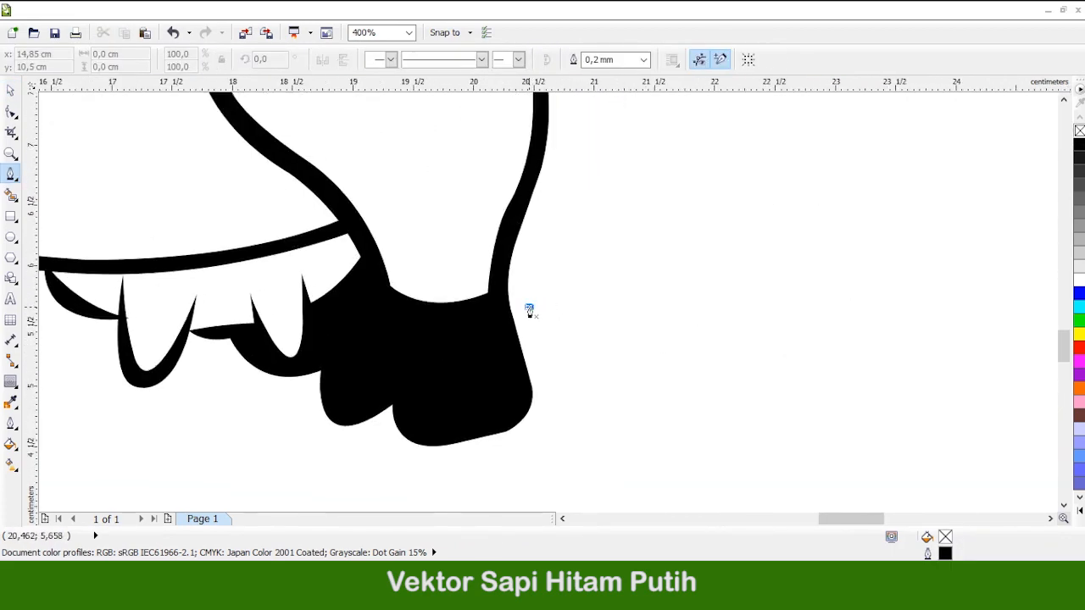
pyautogui.click(529, 307)
pyautogui.scroll(1, 569, 300)
pyautogui.scroll(-1, 597, 315)
pyautogui.moveTo(629, 288); pyautogui.dragTo(562, 473)
pyautogui.scroll(-1, 644, 271)
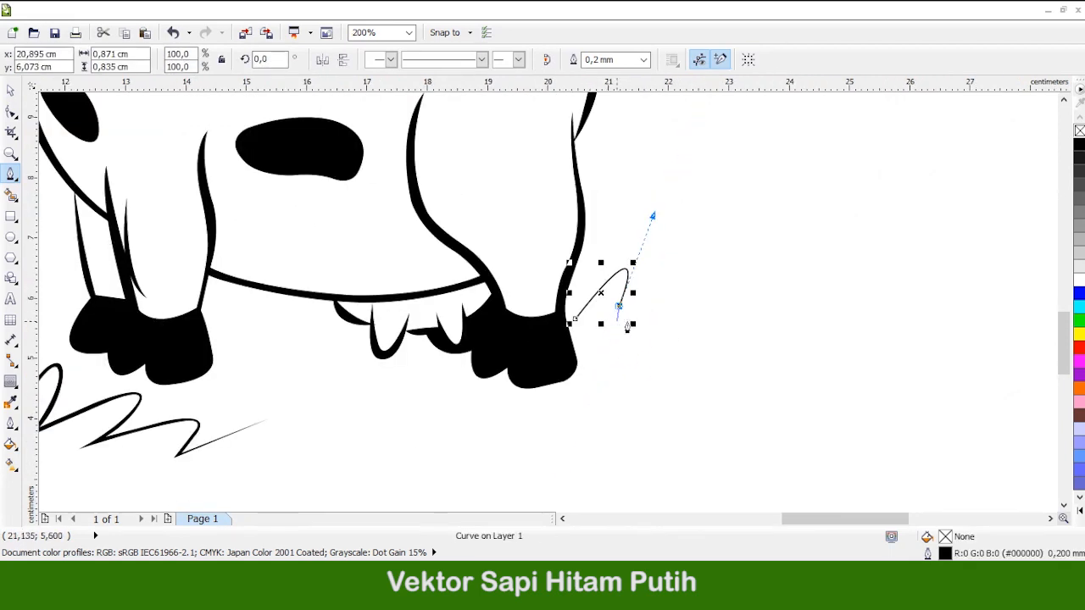
# Draw the tall second blade beside the rear hoof and the rising edge of the third blade
pyautogui.scroll(1, 726, 193)
pyautogui.moveTo(708, 227); pyautogui.dragTo(644, 350)
pyautogui.click(792, 250)
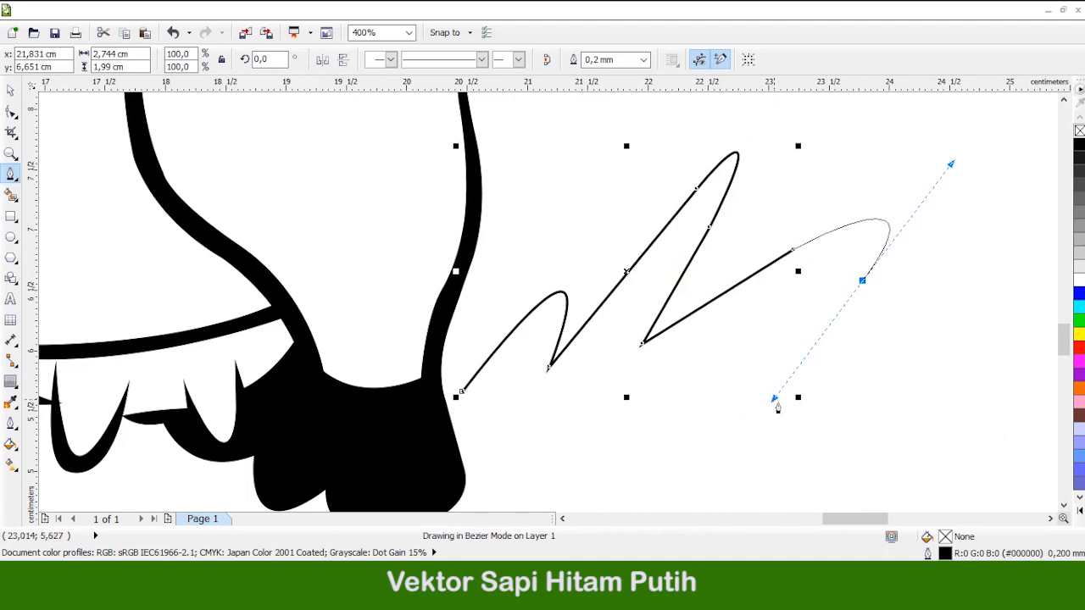
# Curve the third blade around its rounded tip and bring its lower edge down to a base corner
pyautogui.moveTo(775, 400); pyautogui.dragTo(763, 408)
pyautogui.scroll(-1, 768, 399)
pyautogui.keyDown('alt'); pyautogui.click(863, 219); pyautogui.keyUp('alt')
pyautogui.moveTo(710, 375); pyautogui.dragTo(639, 418)
pyautogui.keyDown('alt'); pyautogui.click(710, 377); pyautogui.keyUp('alt')
pyautogui.scroll(-1, 714, 378)
pyautogui.scroll(1, 819, 364)
# Draw the flatter fourth blade around its rounded tip and back to a corner at its base
pyautogui.click(795, 300)
pyautogui.scroll(-1, 802, 301)
pyautogui.keyDown('alt'); pyautogui.click(817, 313); pyautogui.keyUp('alt')
pyautogui.scroll(-2, 817, 315)
pyautogui.moveTo(569, 371); pyautogui.dragTo(419, 422)
pyautogui.keyDown('alt'); pyautogui.click(569, 372); pyautogui.keyUp('alt')
pyautogui.scroll(-3, 570, 366)
pyautogui.scroll(-1, 575, 327)
pyautogui.scroll(1, 721, 375)
# Draw the long lowest blade around its rounded end and curve it back underneath as the ground line
pyautogui.click(784, 302)
pyautogui.moveTo(876, 376); pyautogui.dragTo(720, 438)
pyautogui.keyDown('alt'); pyautogui.click(877, 377); pyautogui.keyUp('alt')
pyautogui.moveTo(530, 392); pyautogui.dragTo(317, 386)
pyautogui.scroll(-1, 787, 342)
pyautogui.scroll(1, 509, 359)
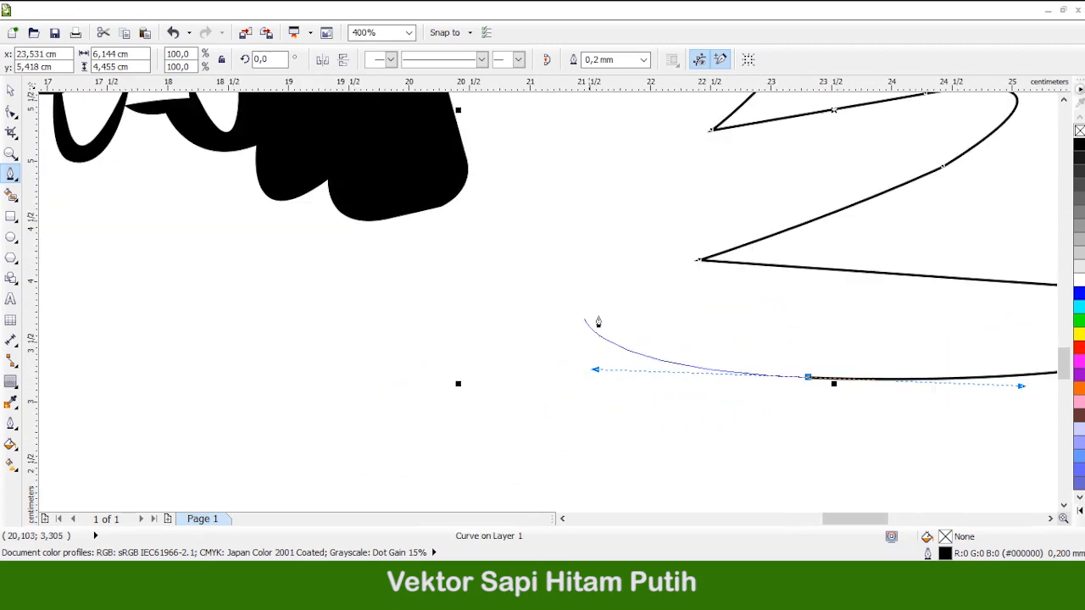
# Extend the ground line below the rear hoof to a pointed end and turn it back with a sharp corner
pyautogui.scroll(-1, 599, 317)
pyautogui.scroll(1, 301, 341)
pyautogui.click(261, 304)
pyautogui.click(548, 262)
pyautogui.scroll(-1, 580, 294)
pyautogui.scroll(1, 539, 235)
pyautogui.scroll(1, 317, 210)
# Add a pointed zigzag and a small round-tipped blade below the udder, curving its edge toward the rear hoof
pyautogui.click(306, 263)
pyautogui.click(508, 309)
pyautogui.moveTo(539, 290); pyautogui.dragTo(542, 292)
pyautogui.scroll(1, 580, 298)
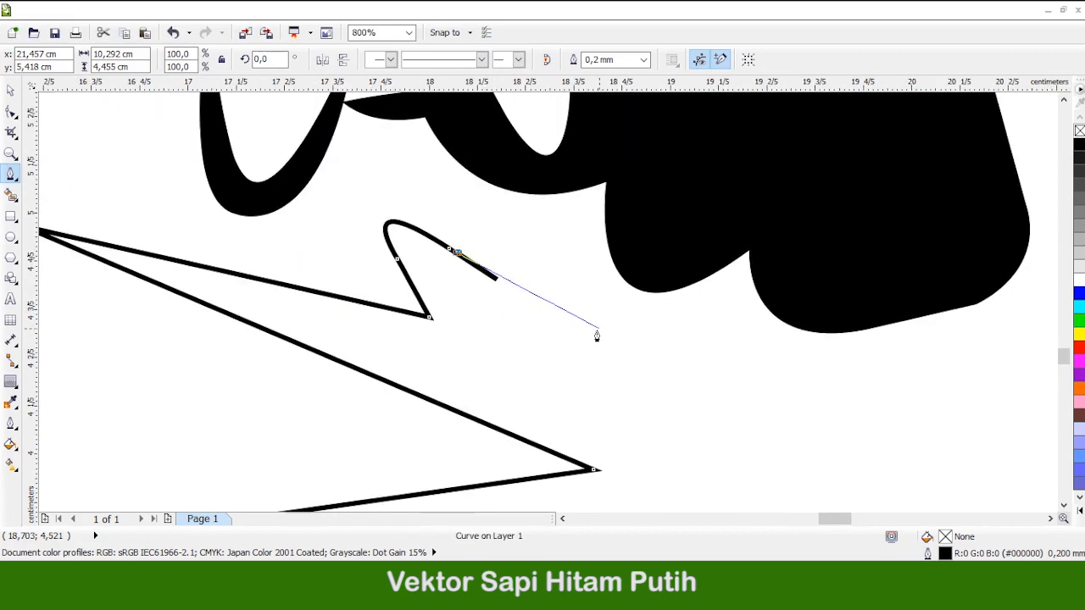
pyautogui.moveTo(704, 343); pyautogui.dragTo(703, 341)
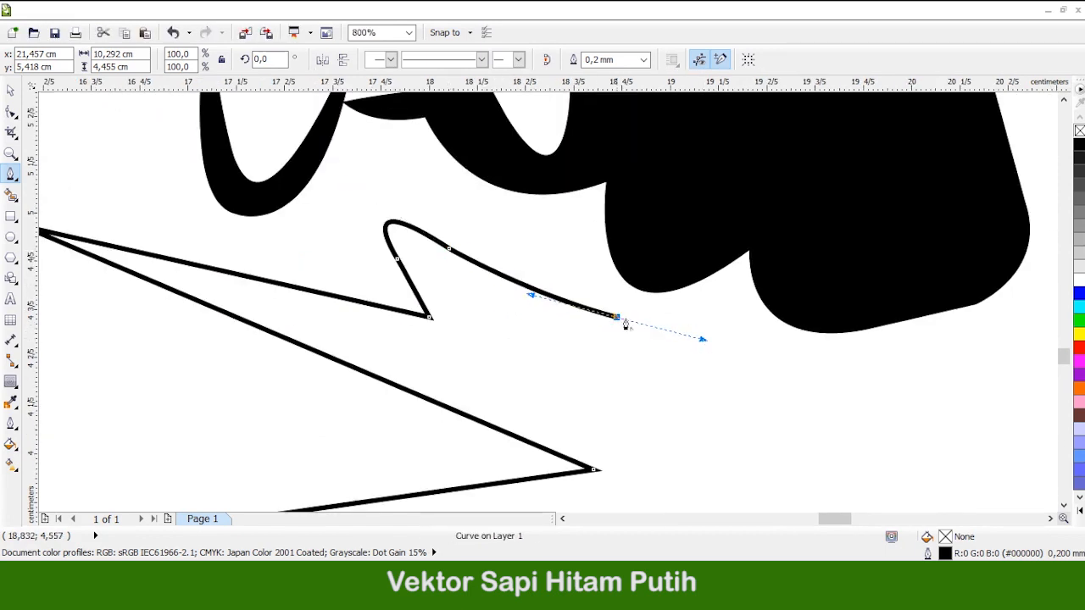
# Trace the inner edge of the small blade below the udder around its tip and down to its base
pyautogui.moveTo(446, 258); pyautogui.dragTo(546, 310)
pyautogui.moveTo(409, 260)
pyautogui.mouseDown()
pyautogui.moveTo(456, 331)
pyautogui.moveTo(539, 339)
pyautogui.mouseUp()
pyautogui.click(445, 326)
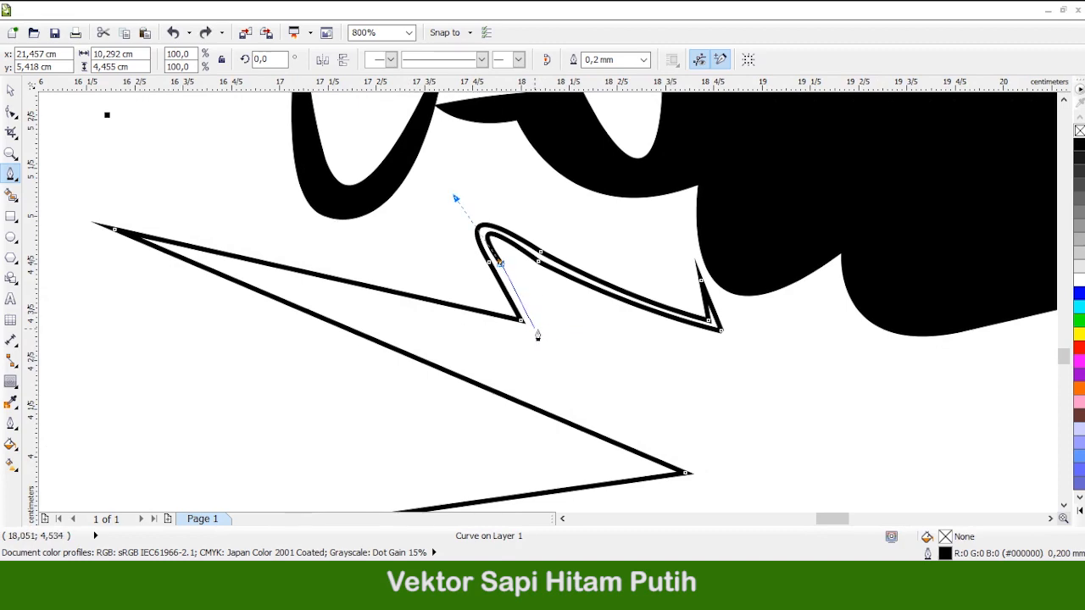
# Trace the inner edge of the zigzag below the udder through its pointed tip and next corner
pyautogui.click(187, 254)
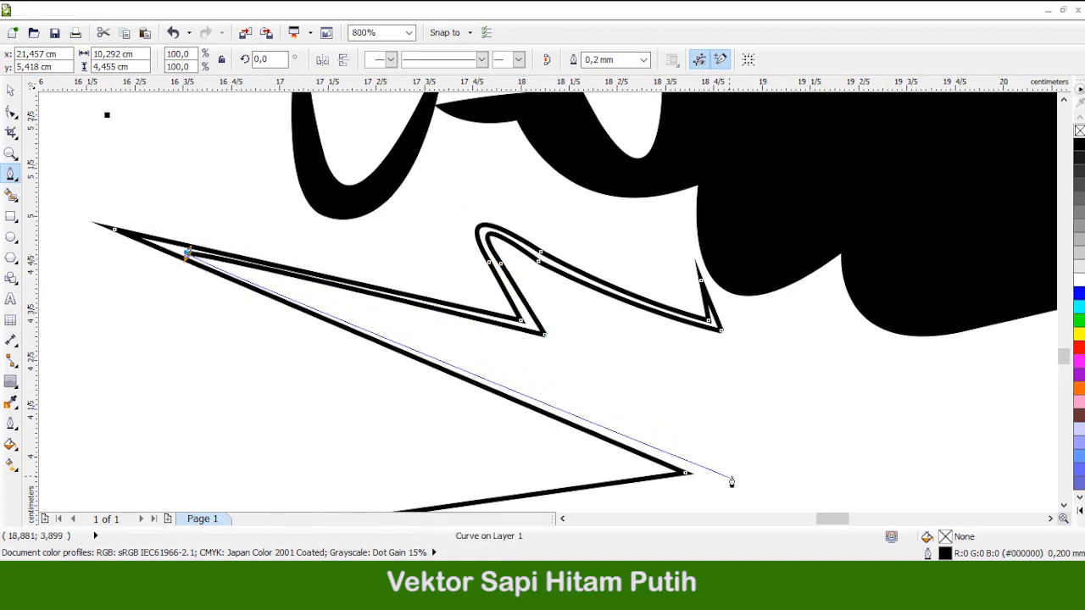
pyautogui.click(720, 476)
pyautogui.scroll(-2, 712, 398)
pyautogui.scroll(1, 705, 459)
pyautogui.scroll(1, 535, 422)
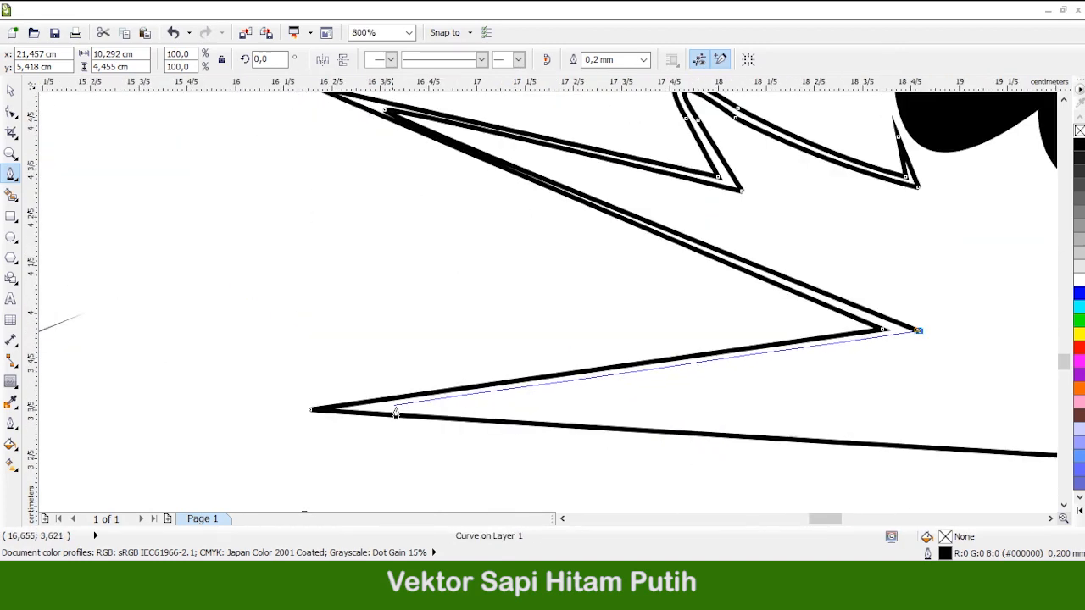
# Trace the inner edge of the ground line from its pointed end to below the rear hoof
pyautogui.scroll(-3, 842, 431)
pyautogui.scroll(1, 734, 423)
pyautogui.click(733, 421)
pyautogui.scroll(-1, 729, 417)
pyautogui.scroll(1, 657, 432)
pyautogui.click(623, 382)
pyautogui.scroll(-1, 628, 383)
pyautogui.scroll(1, 805, 364)
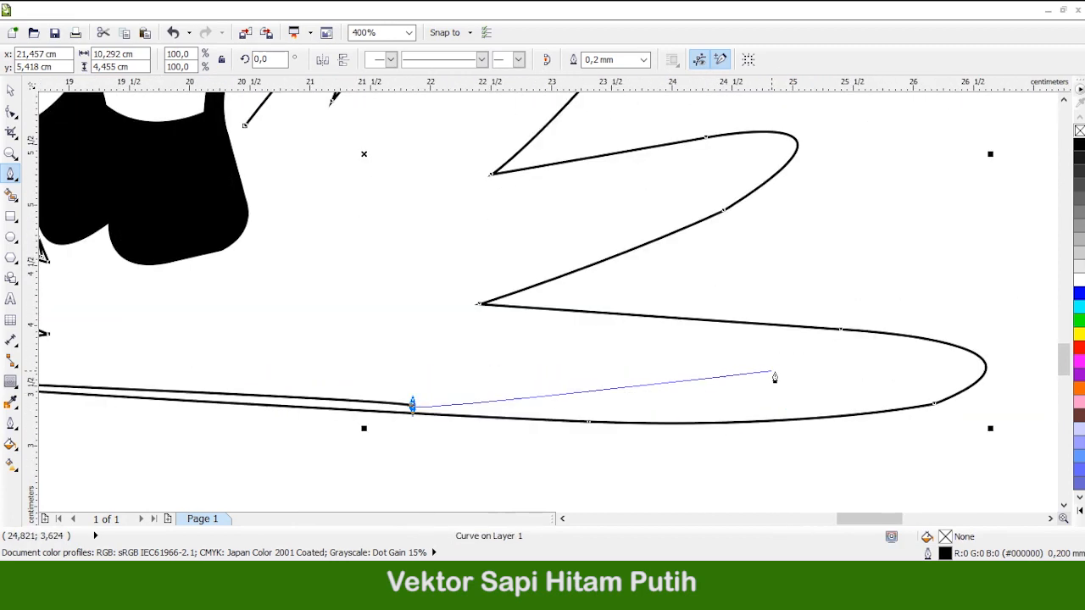
# Trace the inner edge of the lowest blade around its rounded end and back to its base corner
pyautogui.click(420, 406)
pyautogui.click(610, 412)
pyautogui.scroll(1, 890, 422)
pyautogui.moveTo(932, 426); pyautogui.dragTo(1039, 402)
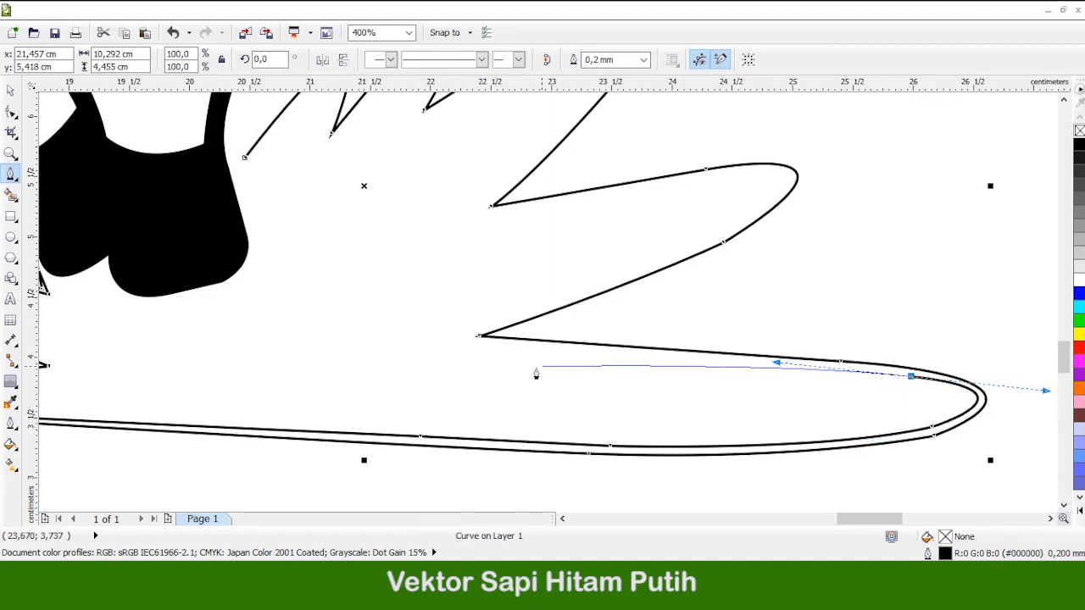
pyautogui.click(438, 339)
pyautogui.scroll(2, 684, 331)
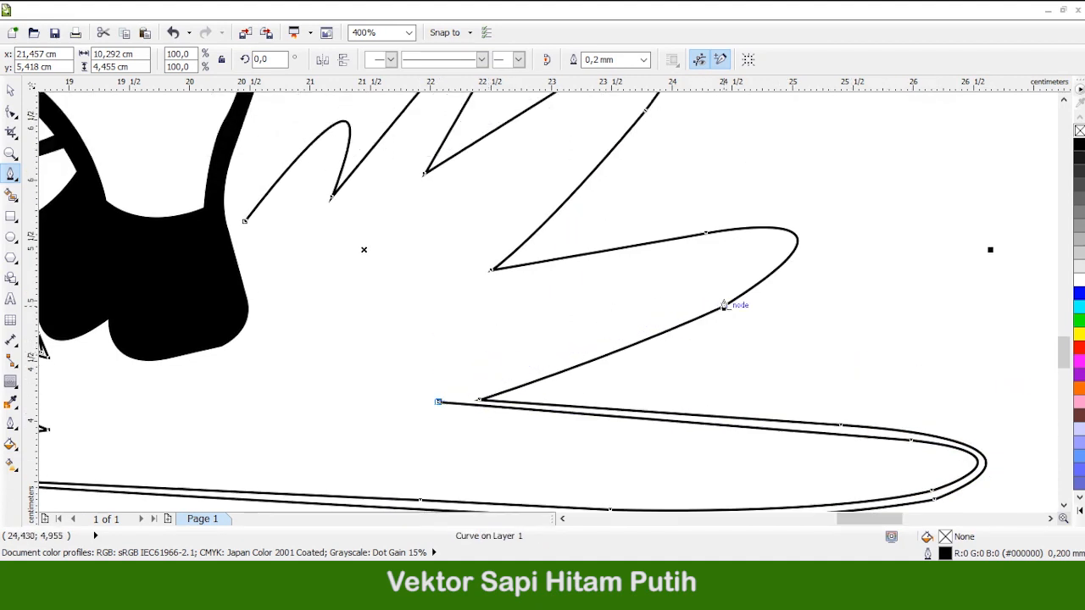
# Trace the inner edge of the fourth blade around its rounded tip and back to its base corner
pyautogui.click(723, 305)
pyautogui.scroll(2, 746, 305)
pyautogui.moveTo(685, 302); pyautogui.dragTo(689, 301)
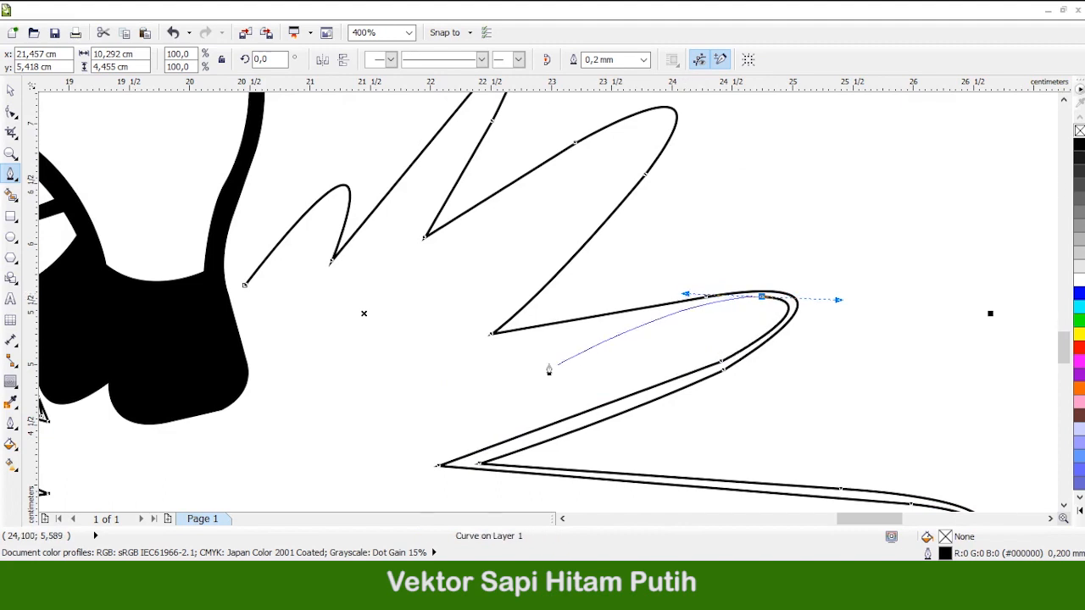
pyautogui.click(467, 352)
pyautogui.scroll(2, 543, 322)
# Trace the inner edge of the third blade up around its rounded tip and down to its base corner
pyautogui.click(572, 298)
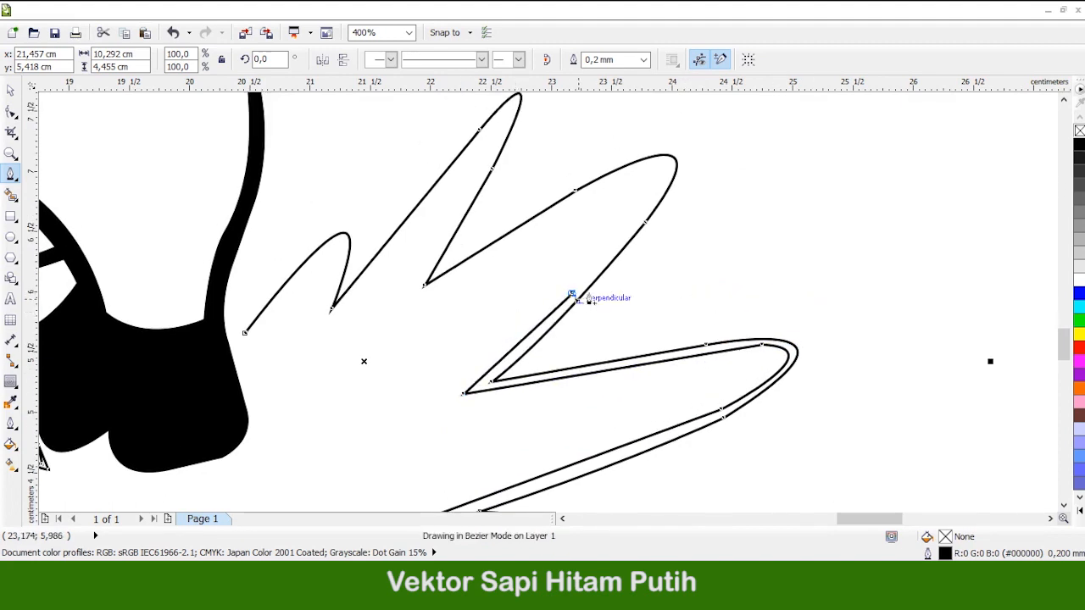
pyautogui.scroll(2, 627, 272)
pyautogui.moveTo(670, 220); pyautogui.dragTo(669, 220)
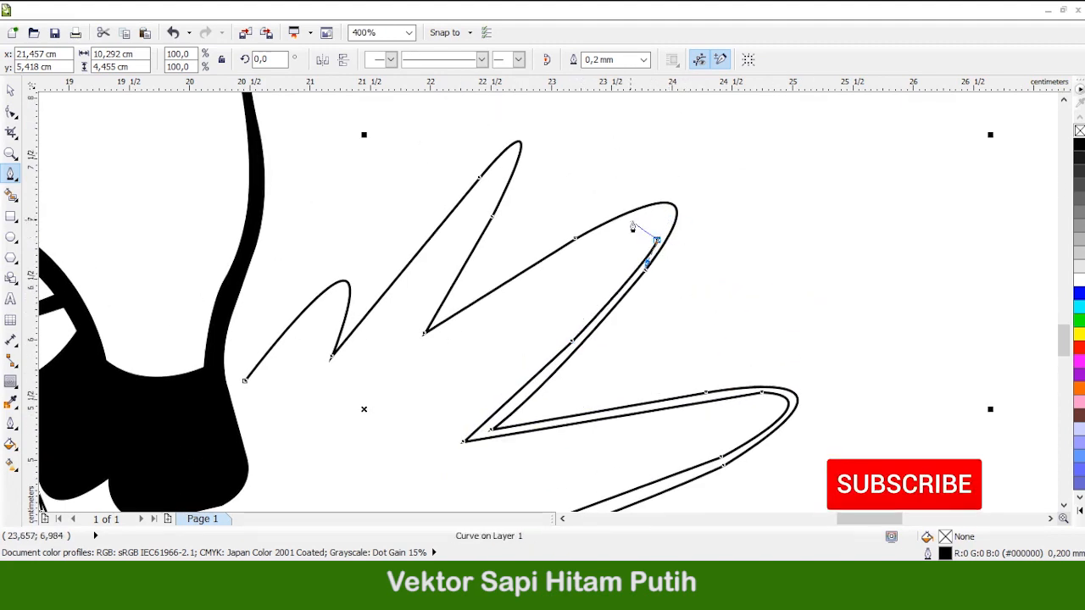
pyautogui.moveTo(559, 239); pyautogui.dragTo(559, 240)
pyautogui.click(416, 345)
# Trace the inner edge of the tall second blade around its tip and down to its base corner
pyautogui.scroll(1, 415, 347)
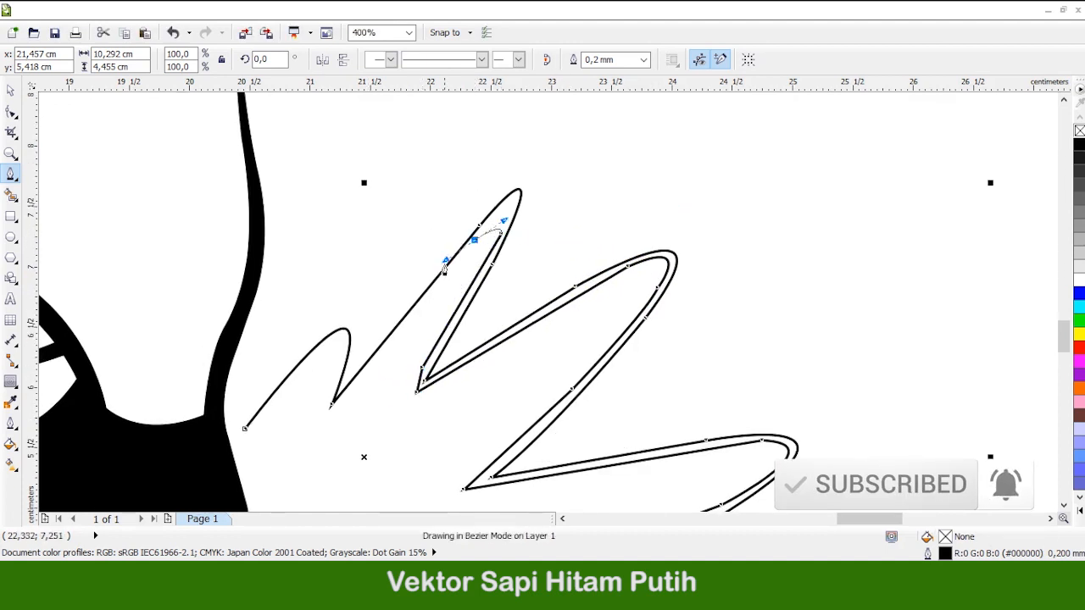
pyautogui.moveTo(415, 323); pyautogui.dragTo(409, 323)
pyautogui.click(326, 420)
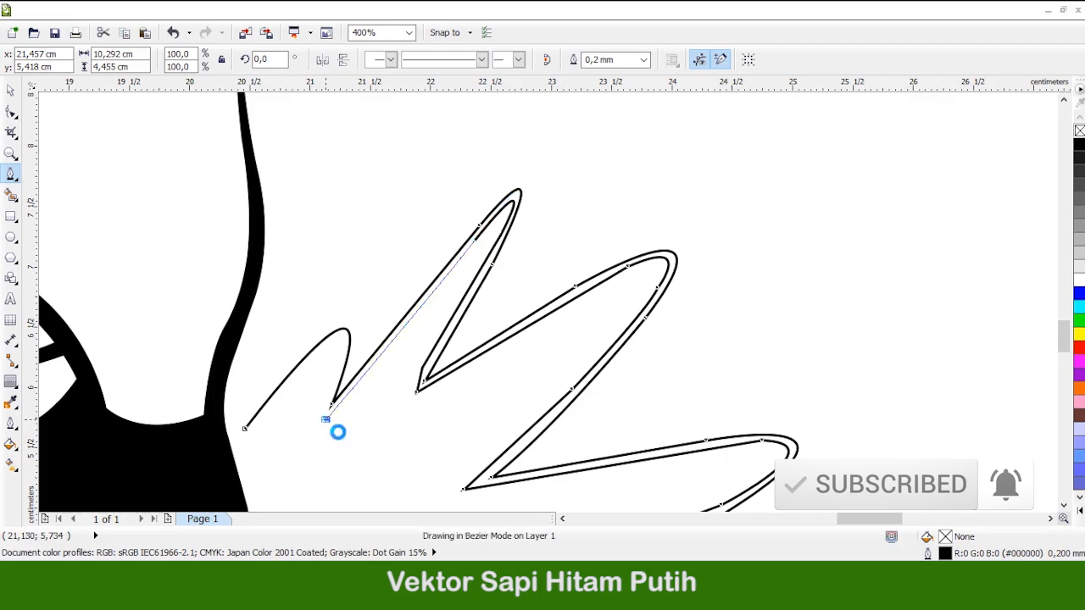
# Close the grass contour at its start beside the rear hoof and fill it with black
pyautogui.scroll(1, 306, 386)
pyautogui.moveTo(227, 496); pyautogui.dragTo(222, 495)
pyautogui.press('F4')
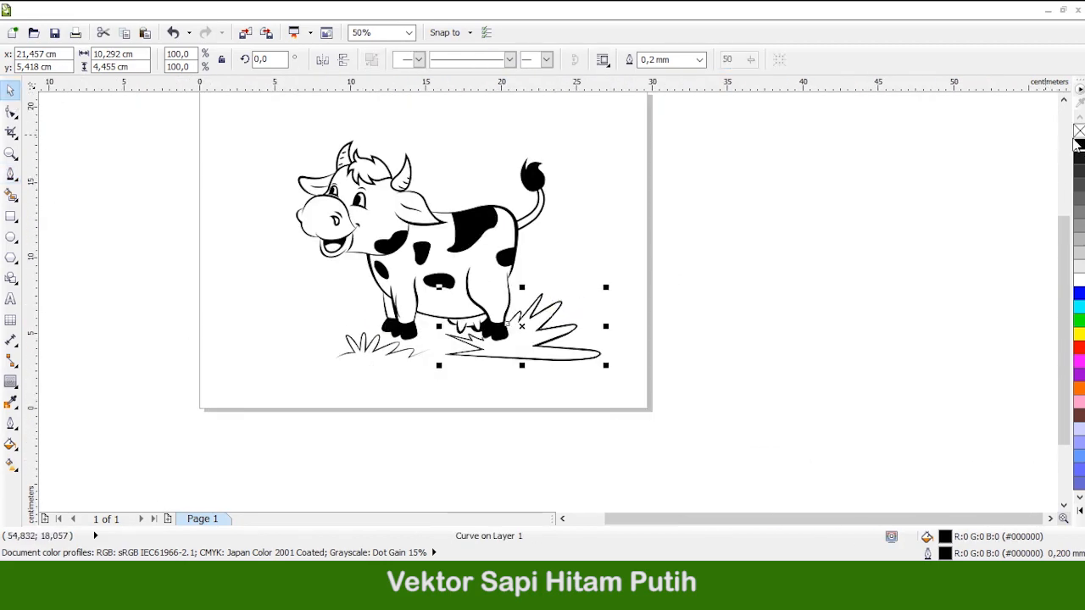
pyautogui.press('Escape')
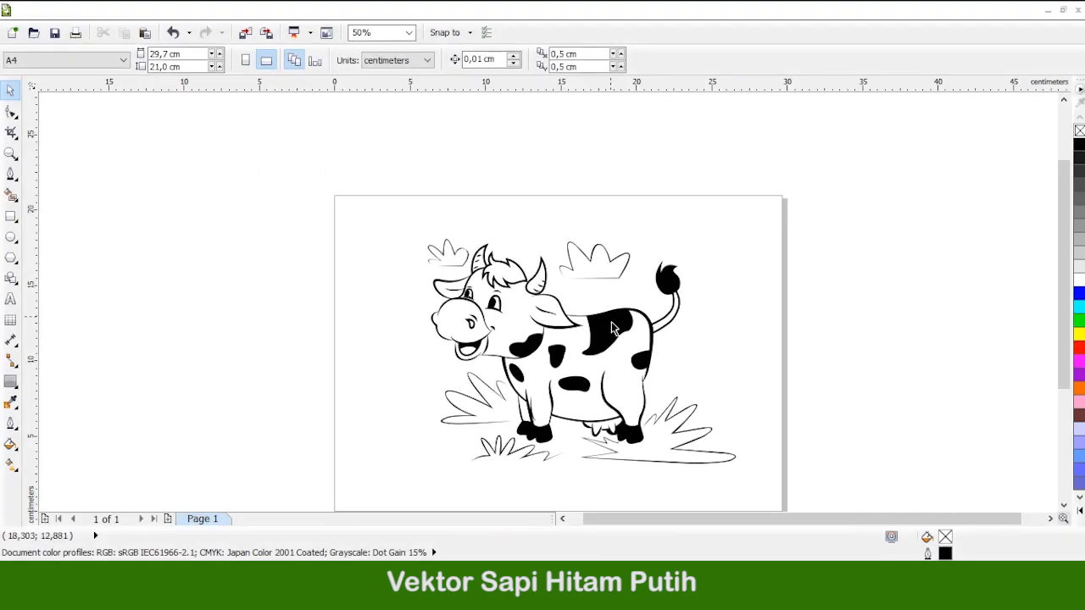